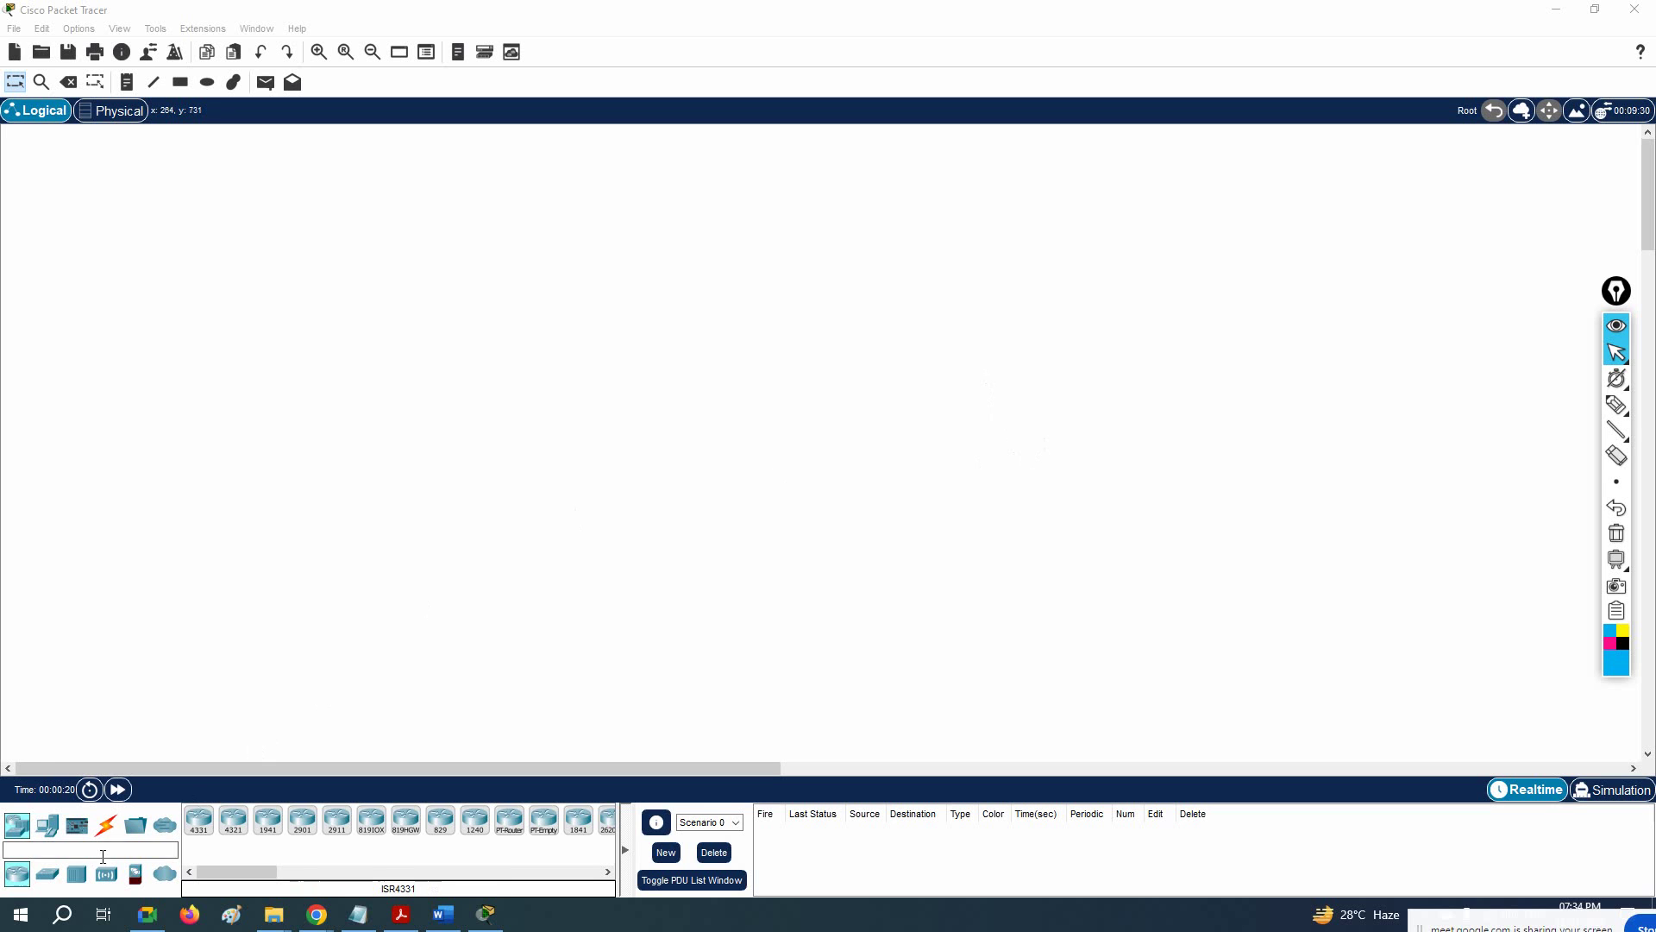
Step: Place a 2960 switch in the empty workspace and rename it SW1
left_click(54, 872)
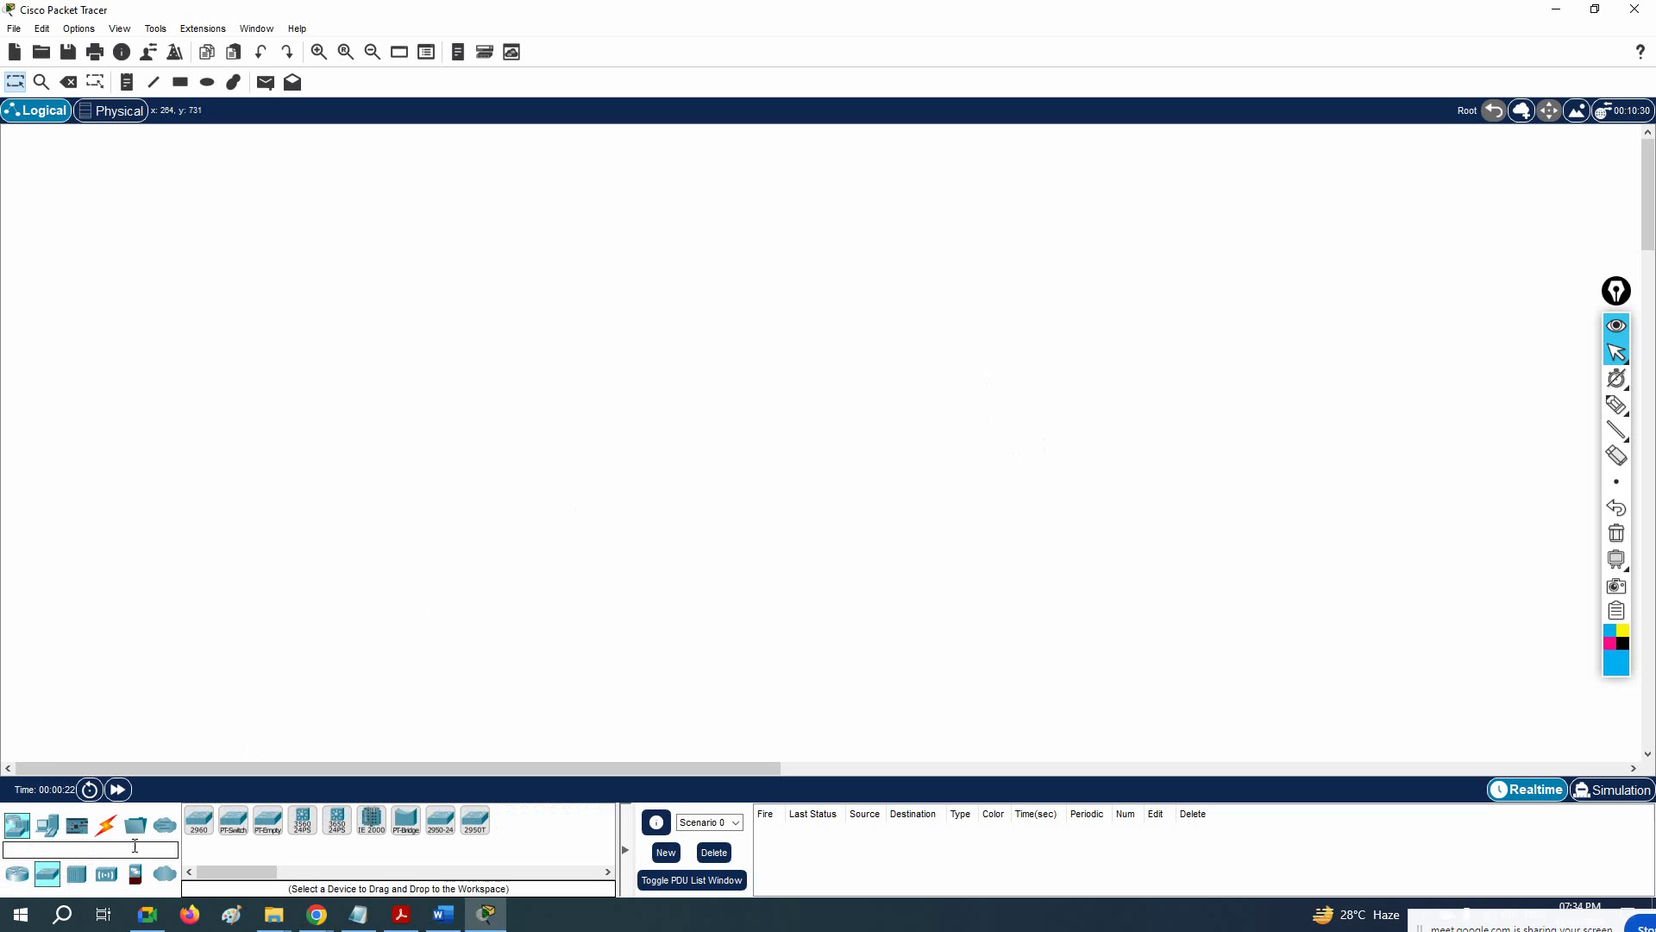
left_click(199, 823)
left_click(606, 331)
key("Escape")
left_click_drag(594, 347, 627, 353)
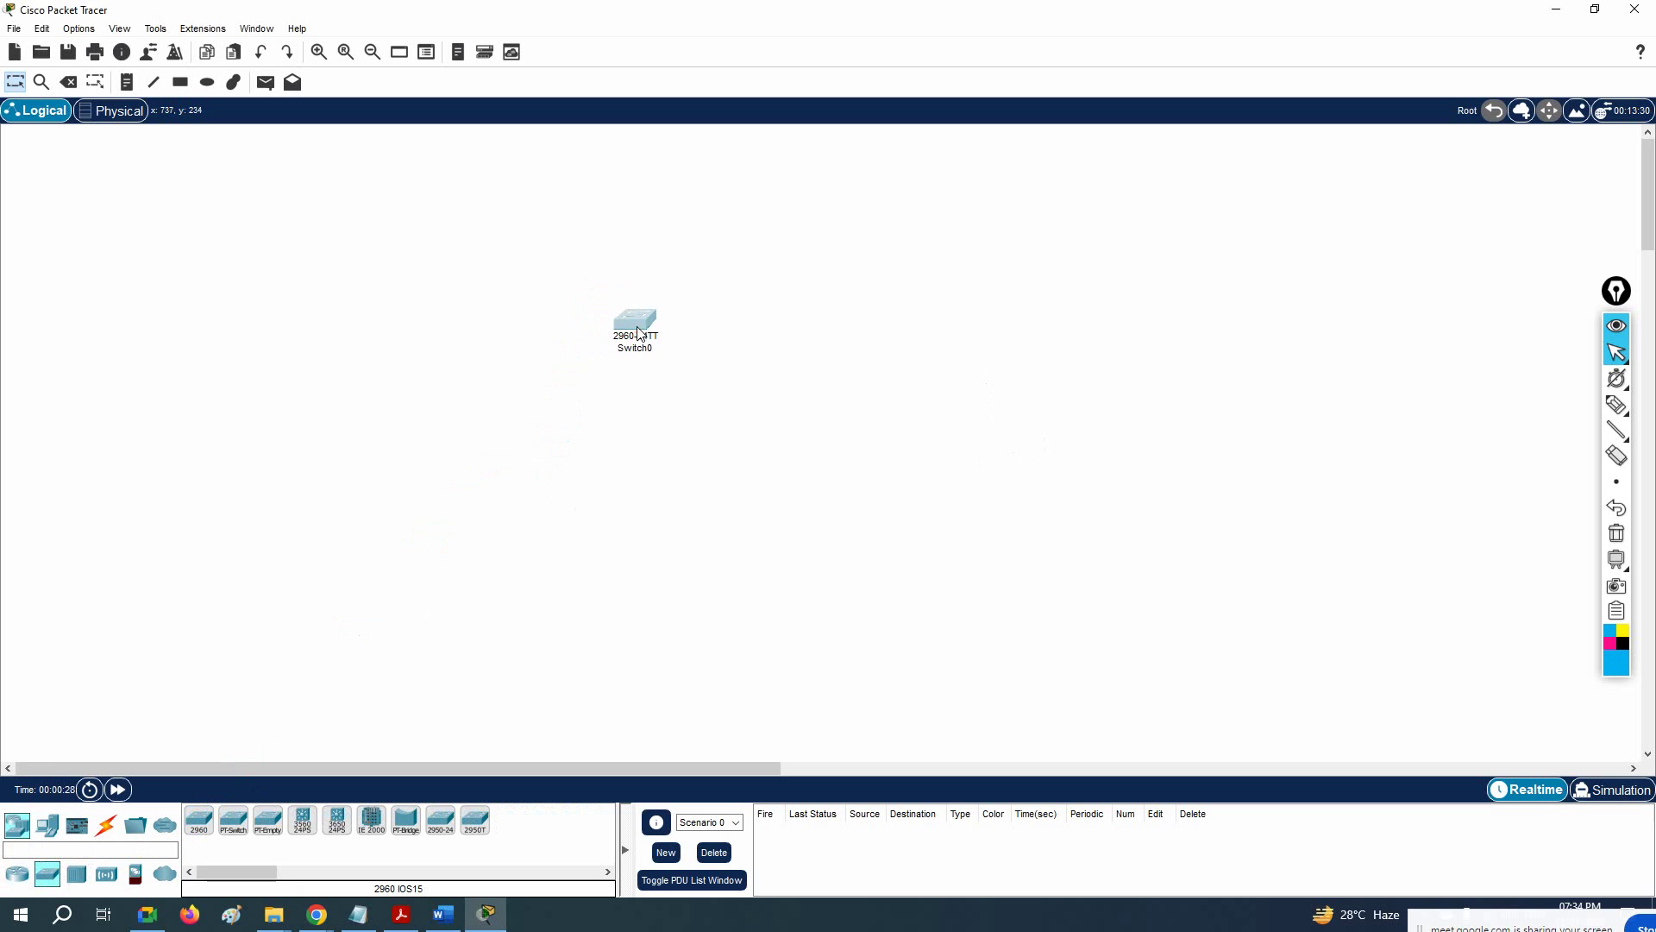
left_click(636, 355)
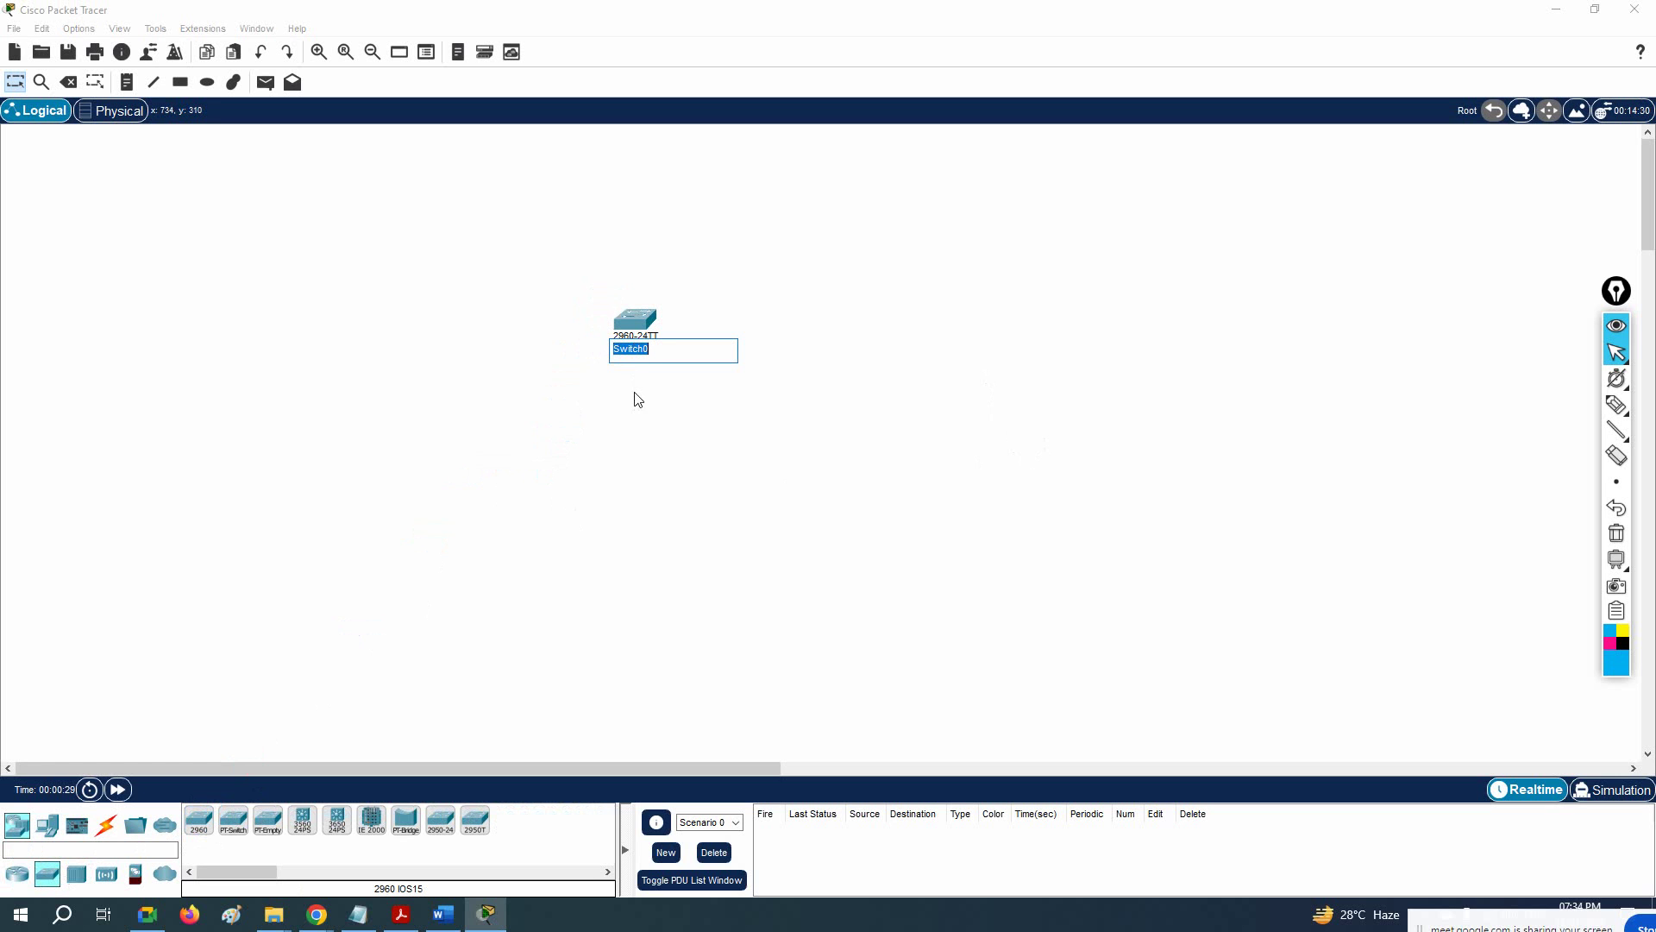
type("SW1")
key("Return")
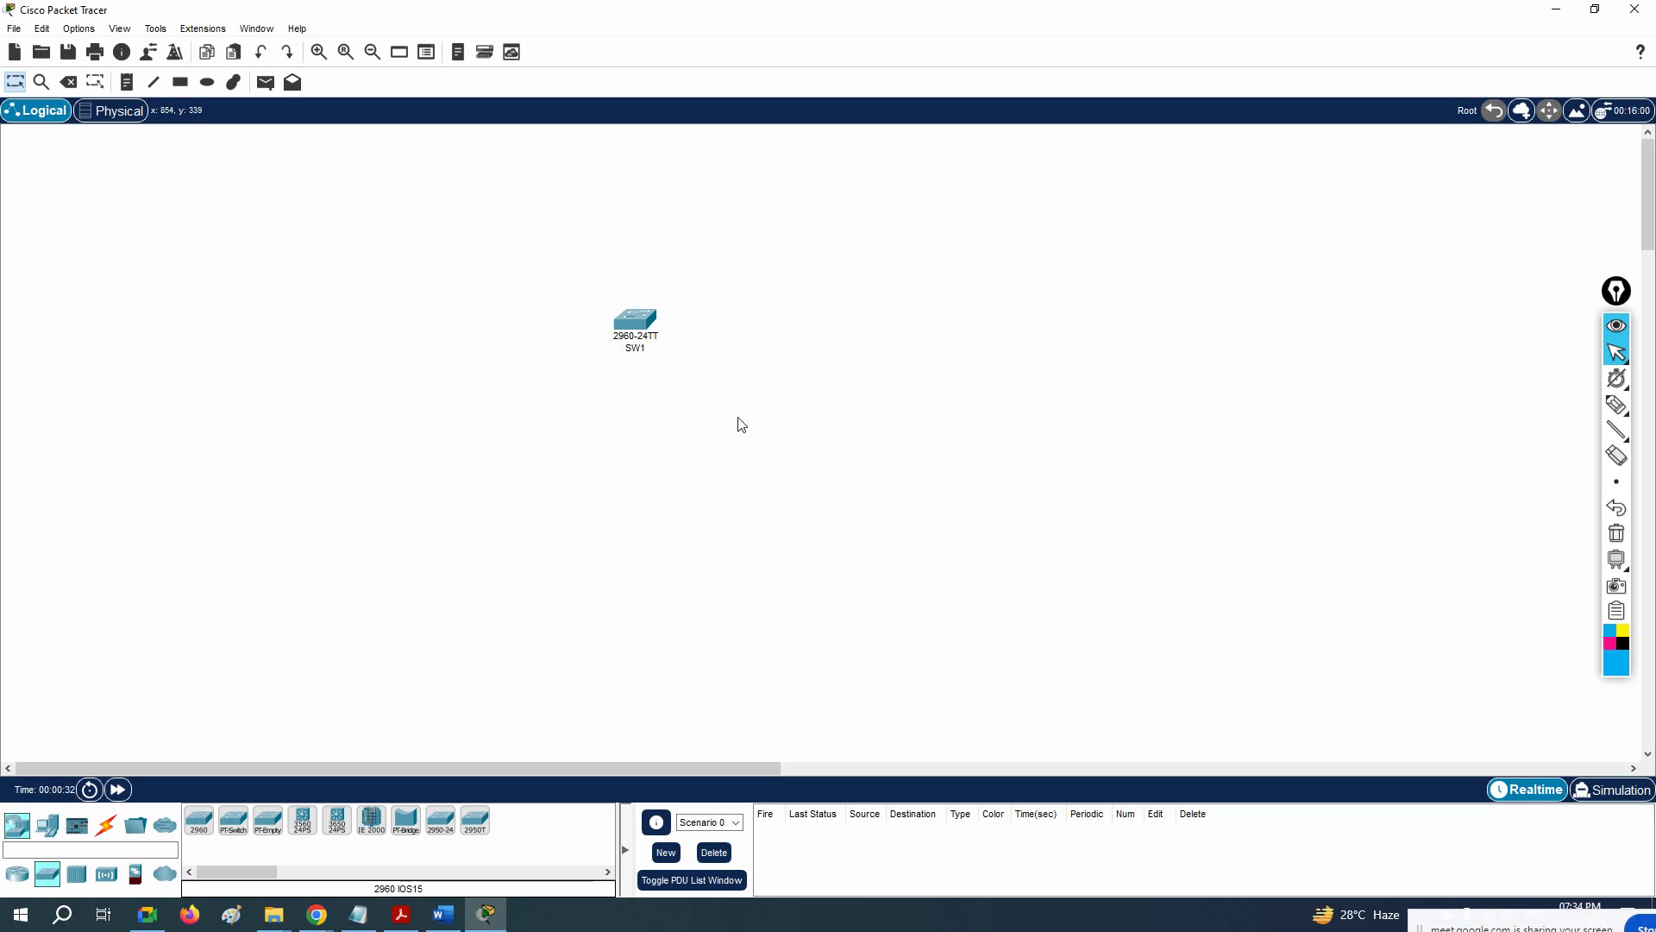
Step: Place four PCs in a vertical column to the left of switch SW1
left_click(48, 825)
left_click_drag(198, 819, 328, 509)
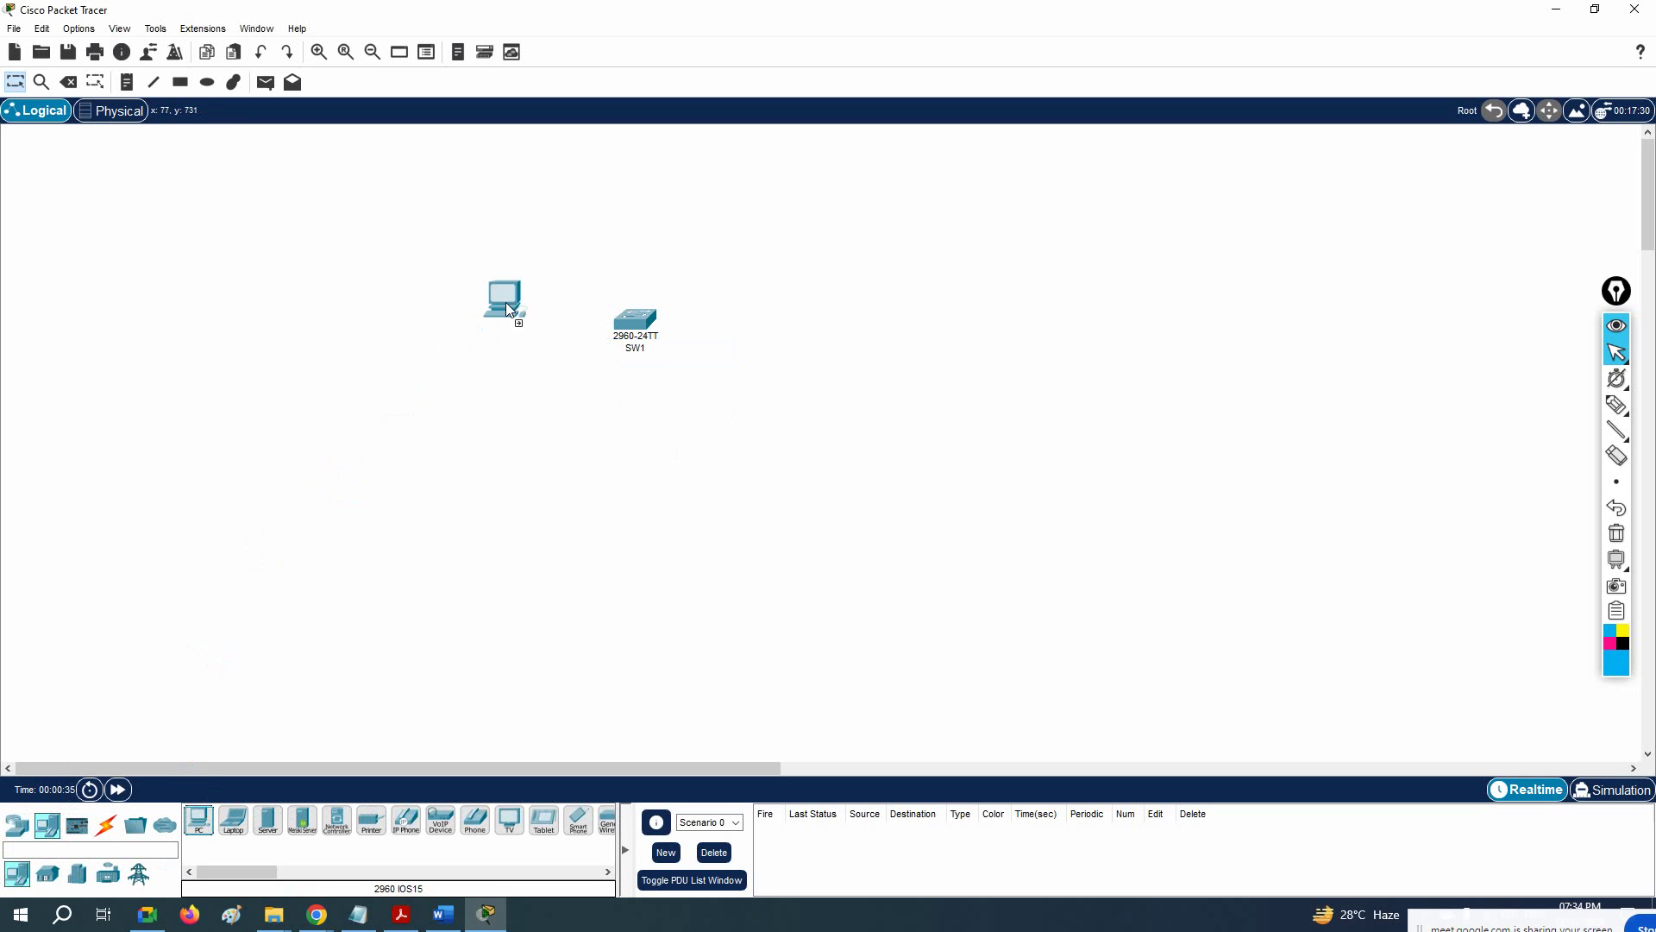
left_click(199, 820)
left_click(503, 377)
left_click(513, 440)
left_click(513, 528)
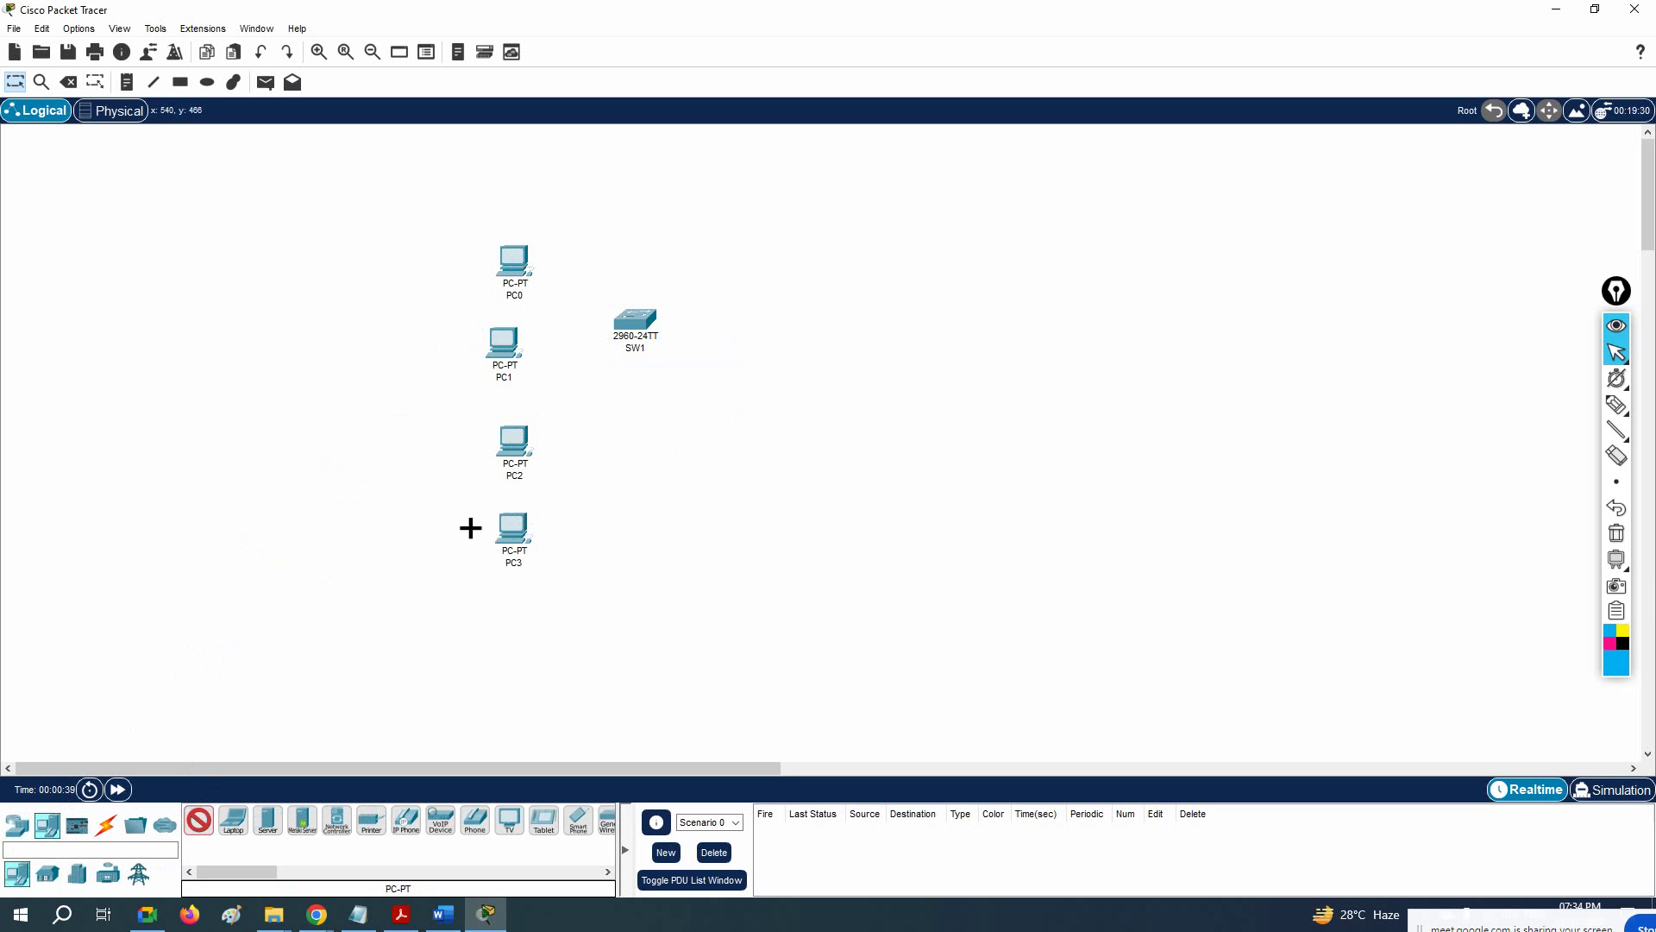
Step: Add three laptops in a column beside the PCs and one server on the opposite side of SW1
left_click(233, 821)
left_click(422, 301)
left_click(233, 821)
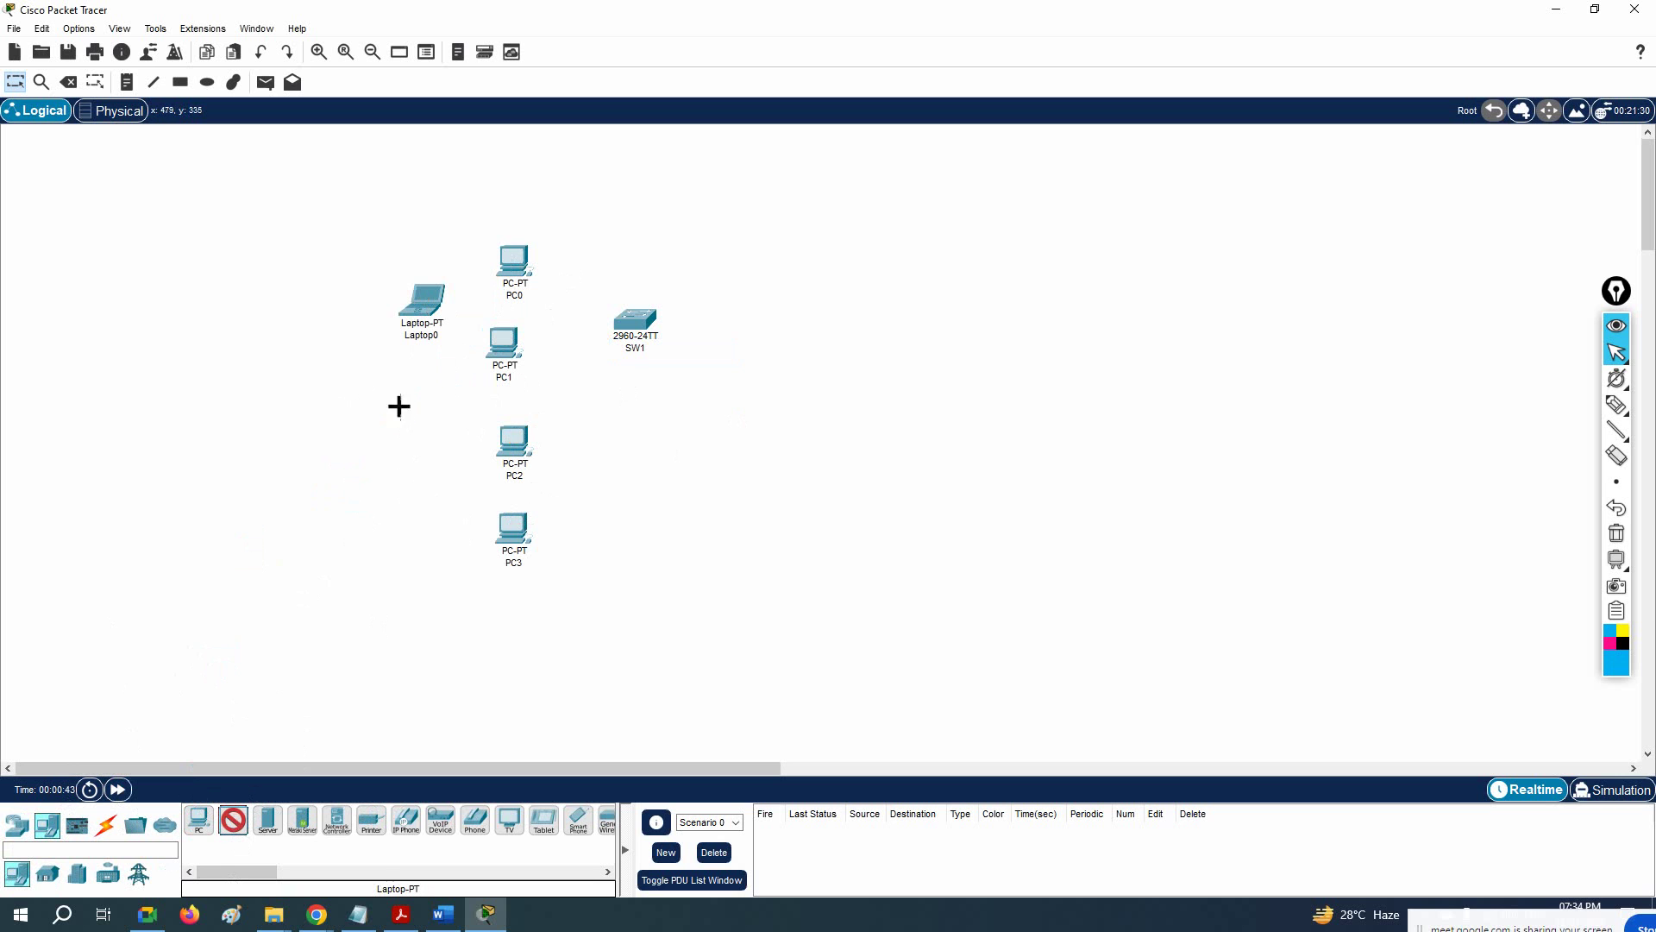
left_click(429, 406)
left_click(427, 535)
left_click(270, 824)
left_click(854, 336)
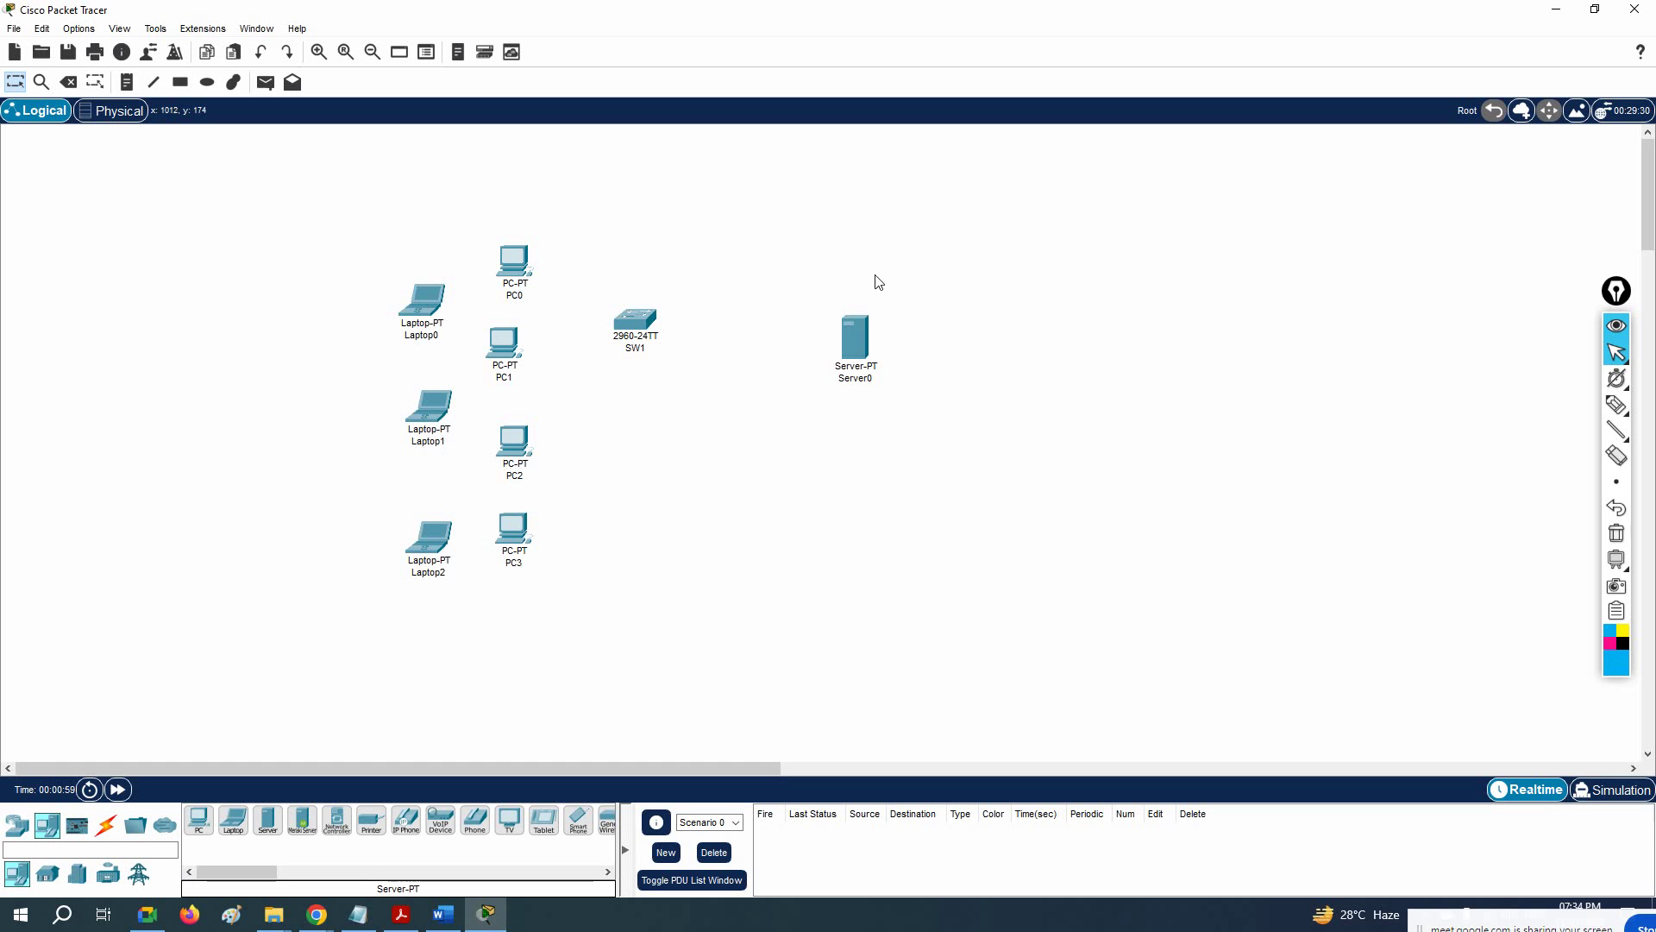
Step: Connect the server, PC0, PC1 and Laptop0 to SW1 using the automatic connection type
left_click(106, 826)
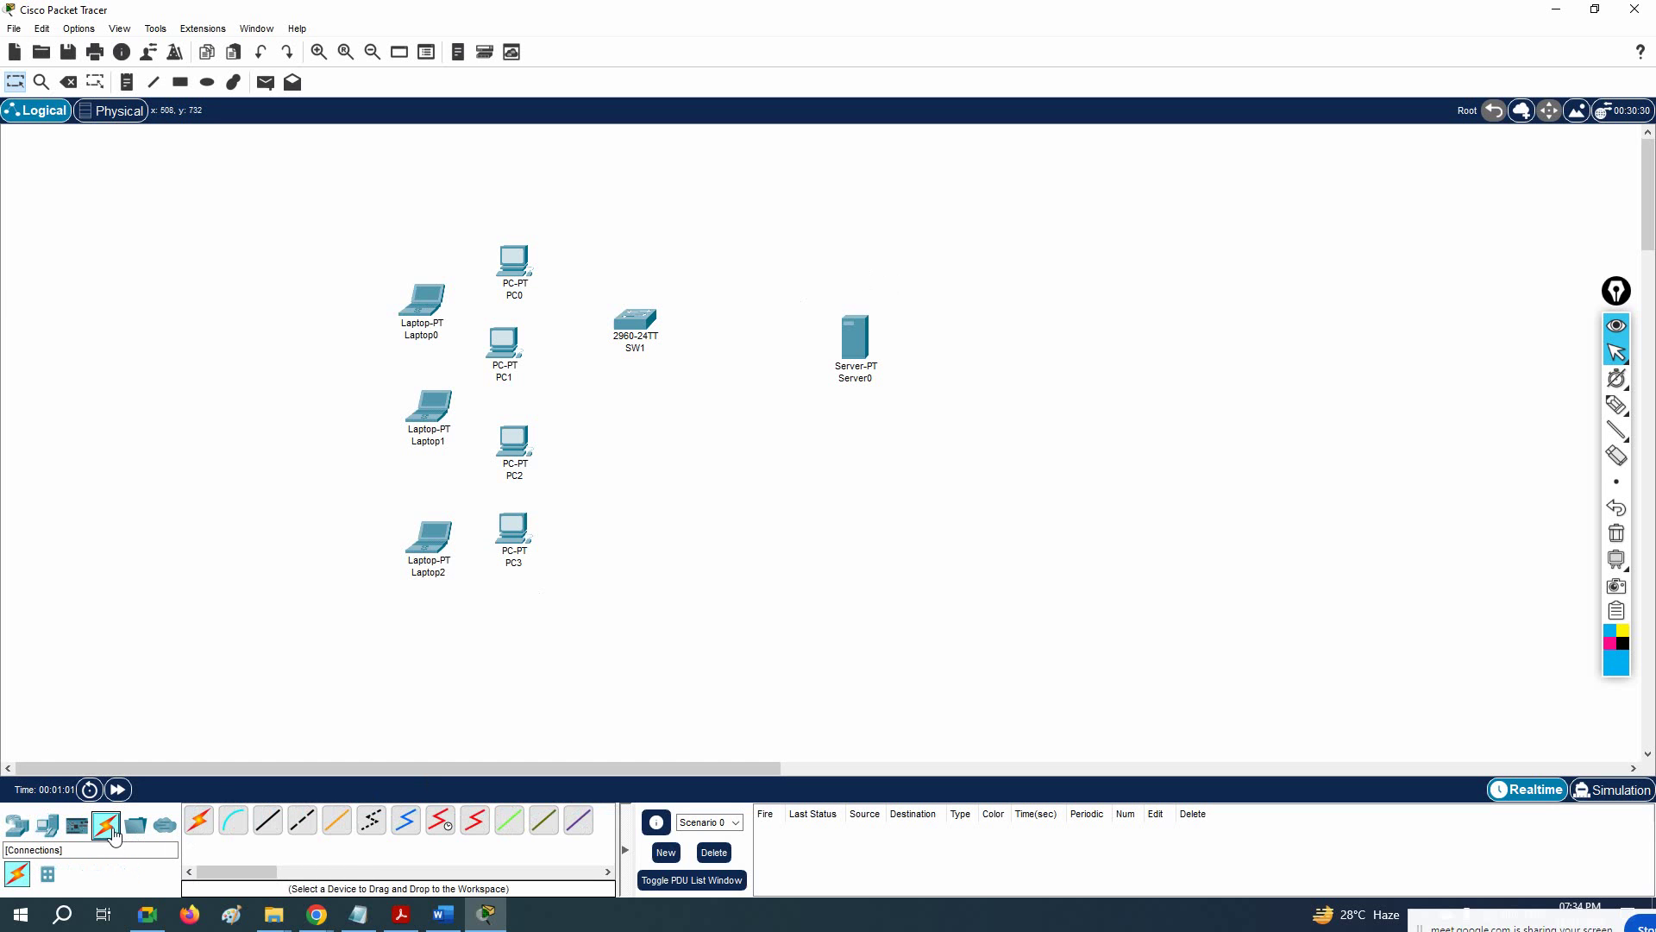
left_click(196, 826)
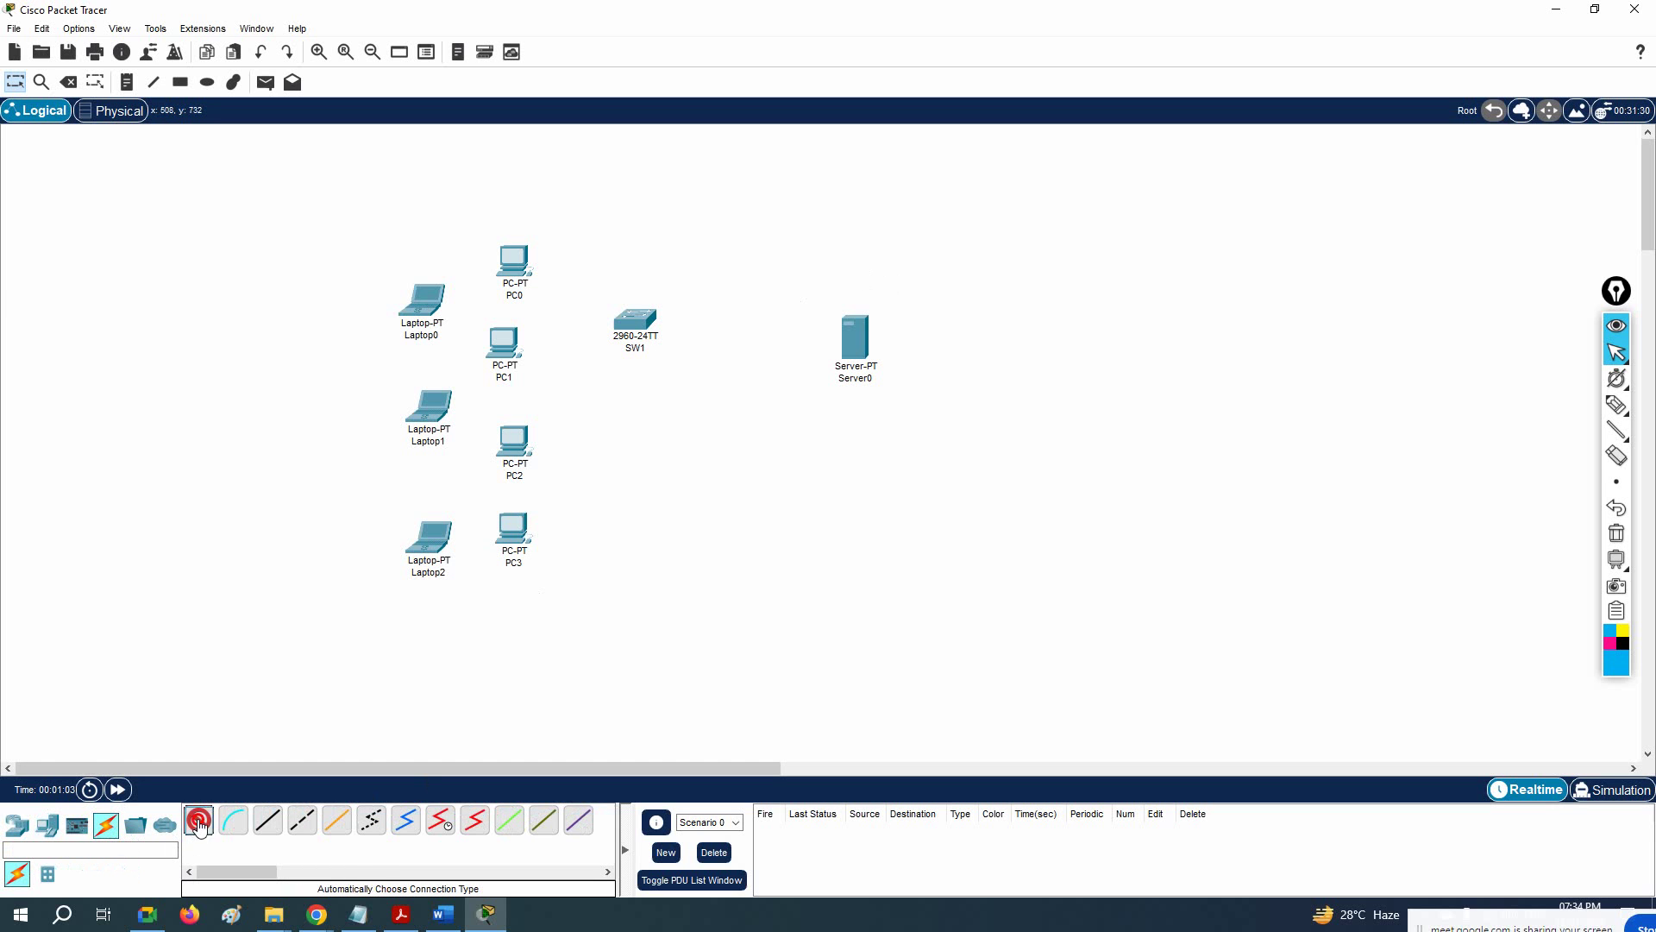
left_click(854, 350)
left_click(646, 323)
left_click(516, 260)
left_click(633, 328)
left_click(513, 345)
left_click(638, 325)
left_click(431, 300)
left_click(631, 313)
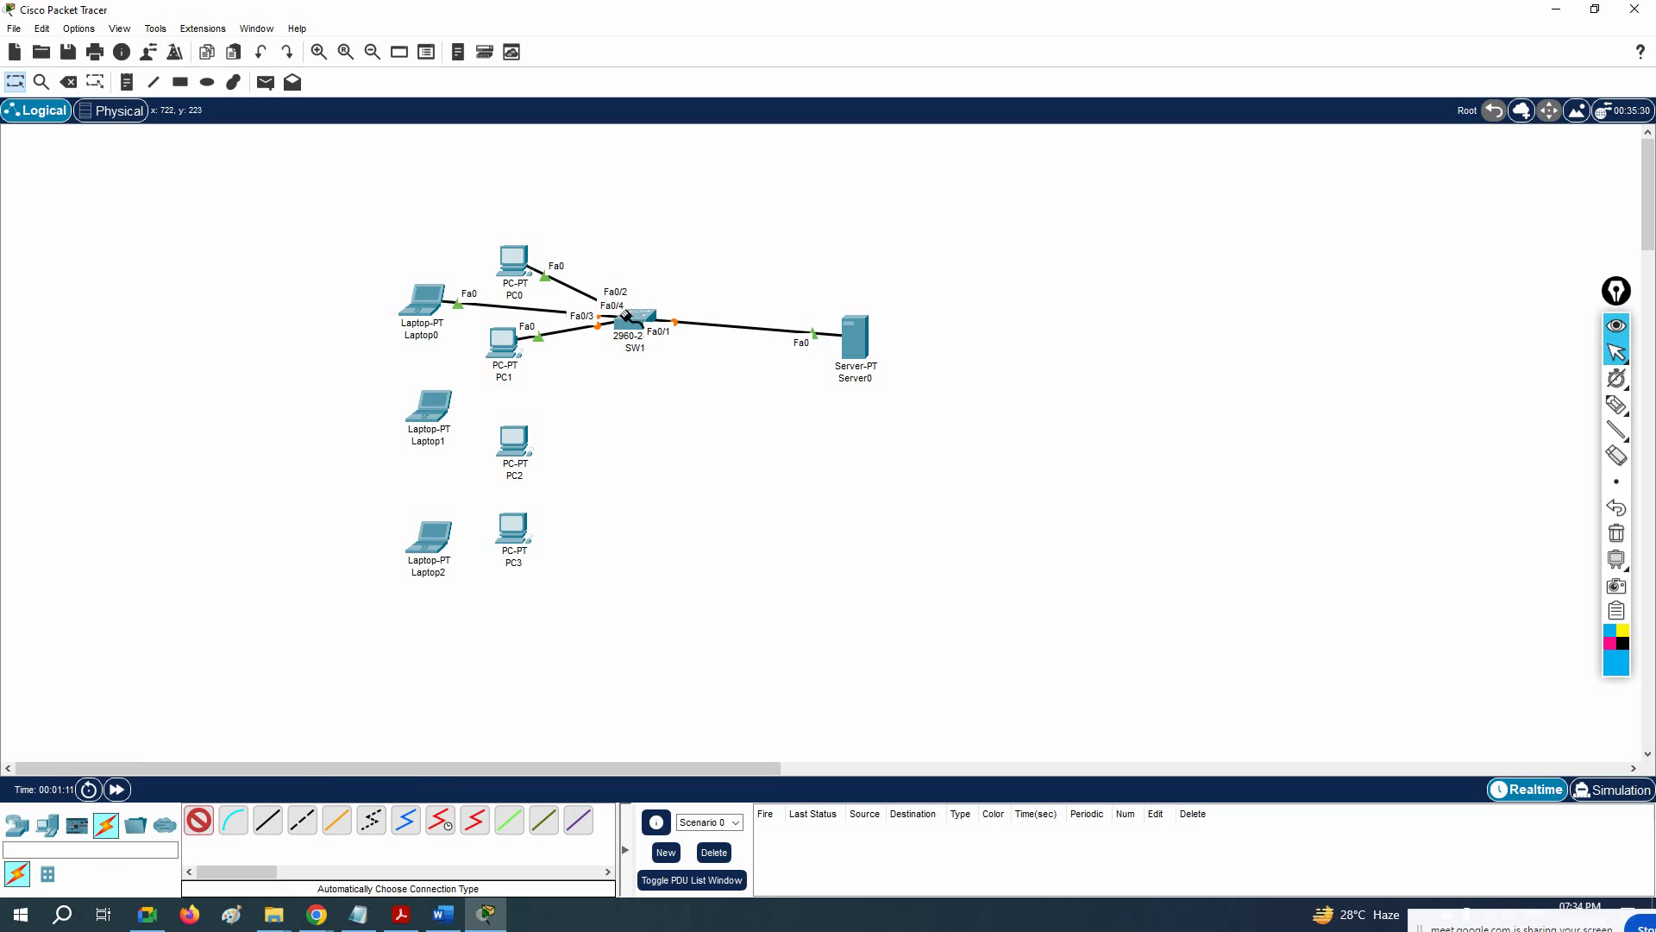
Step: Cable Laptop1, PC2, Laptop2 and PC3 to SW1 with the automatic connection type
left_click(632, 341)
left_click(515, 440)
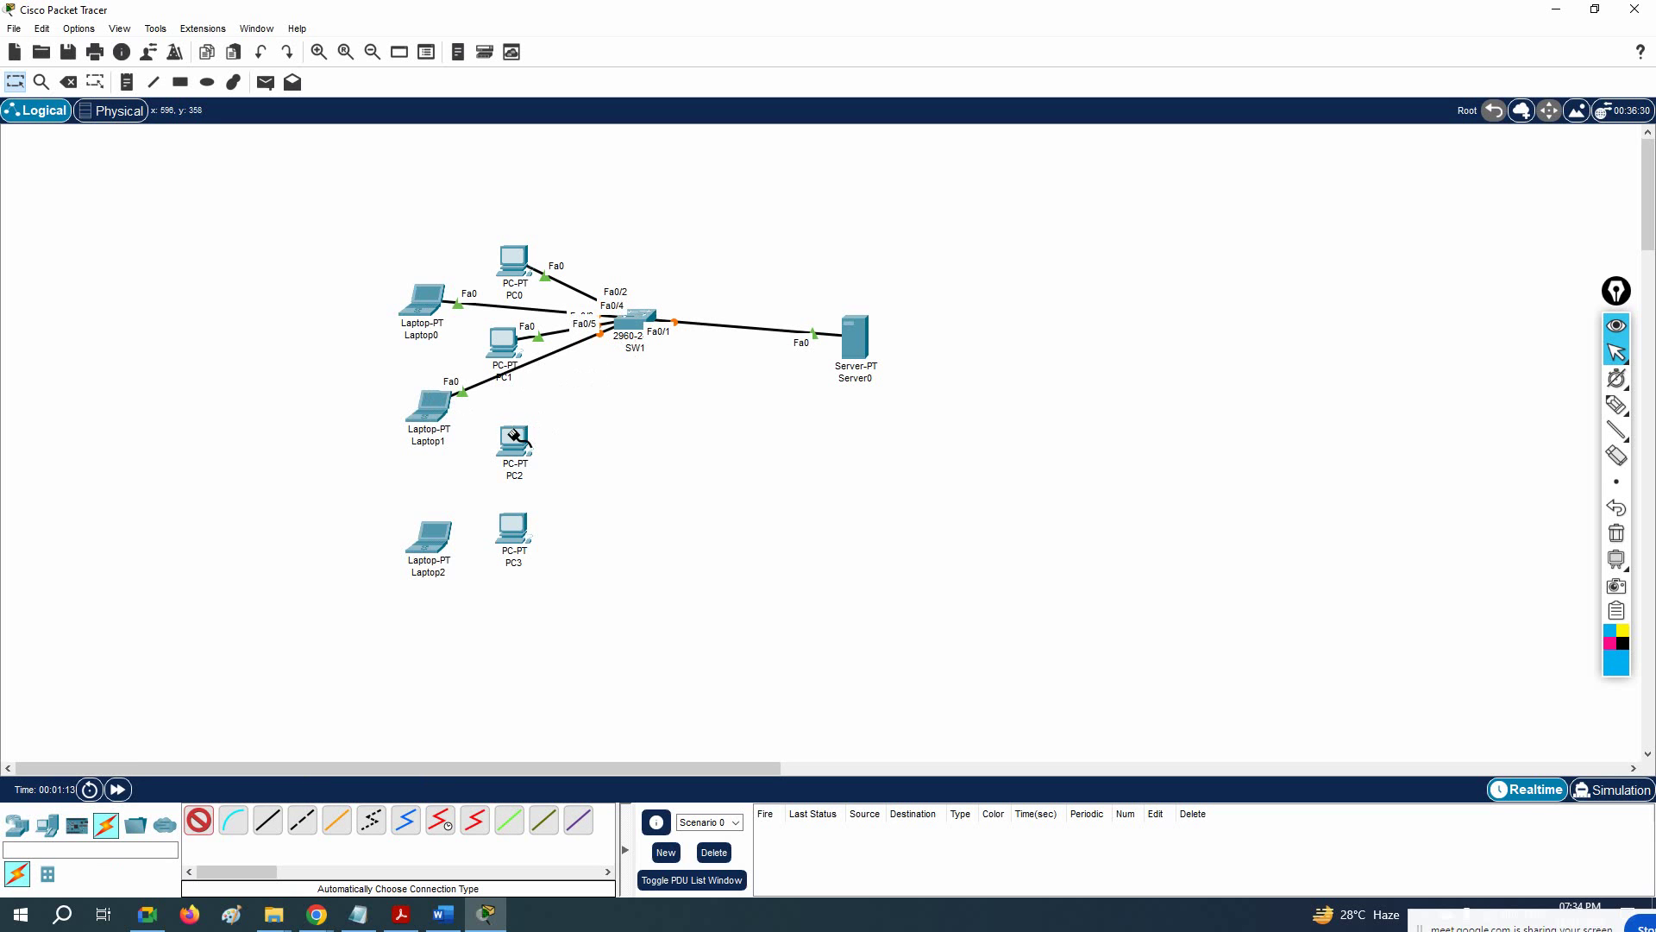
left_click(643, 341)
left_click(428, 537)
left_click(637, 327)
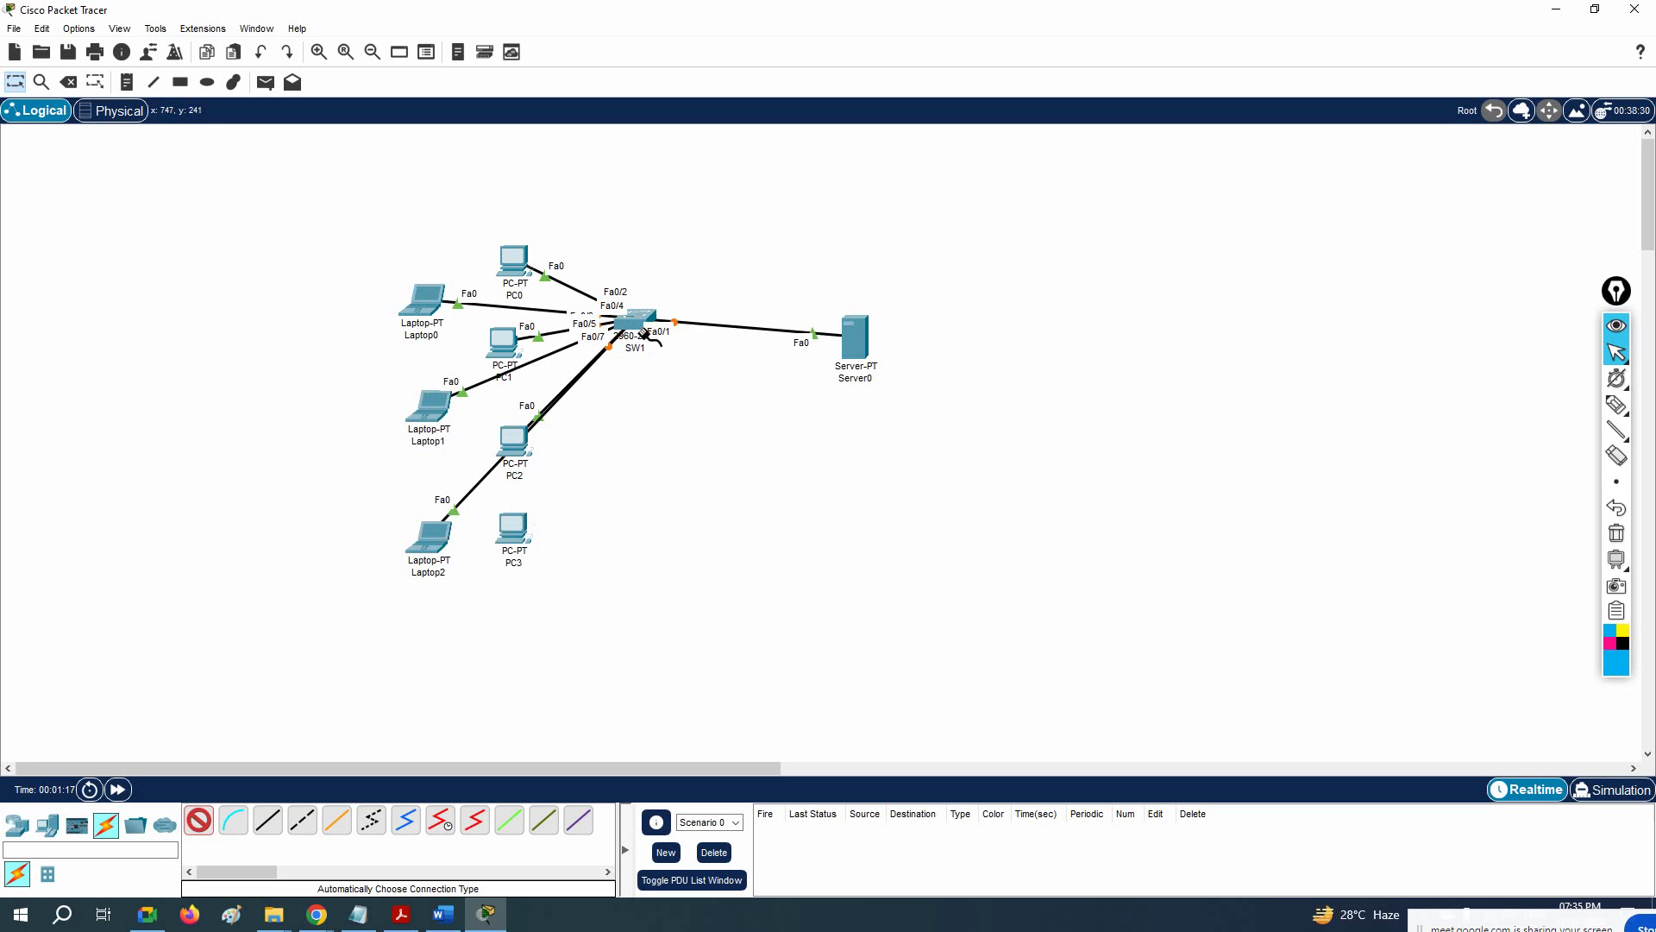
left_click(518, 539)
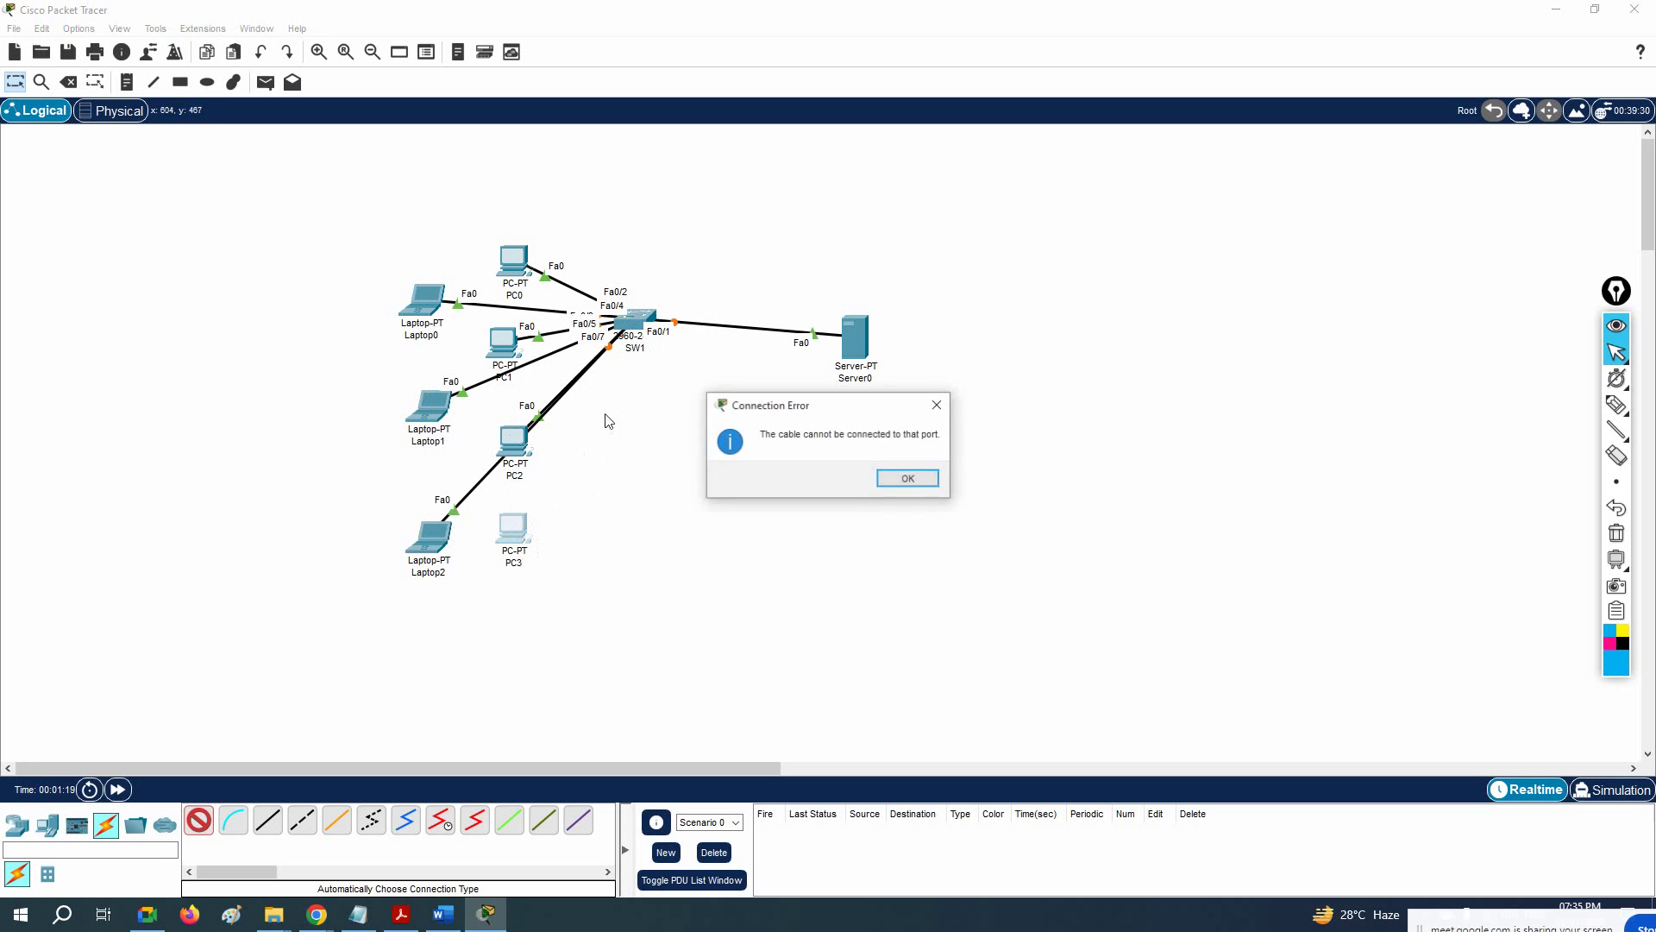
left_click(884, 480)
left_click(635, 326)
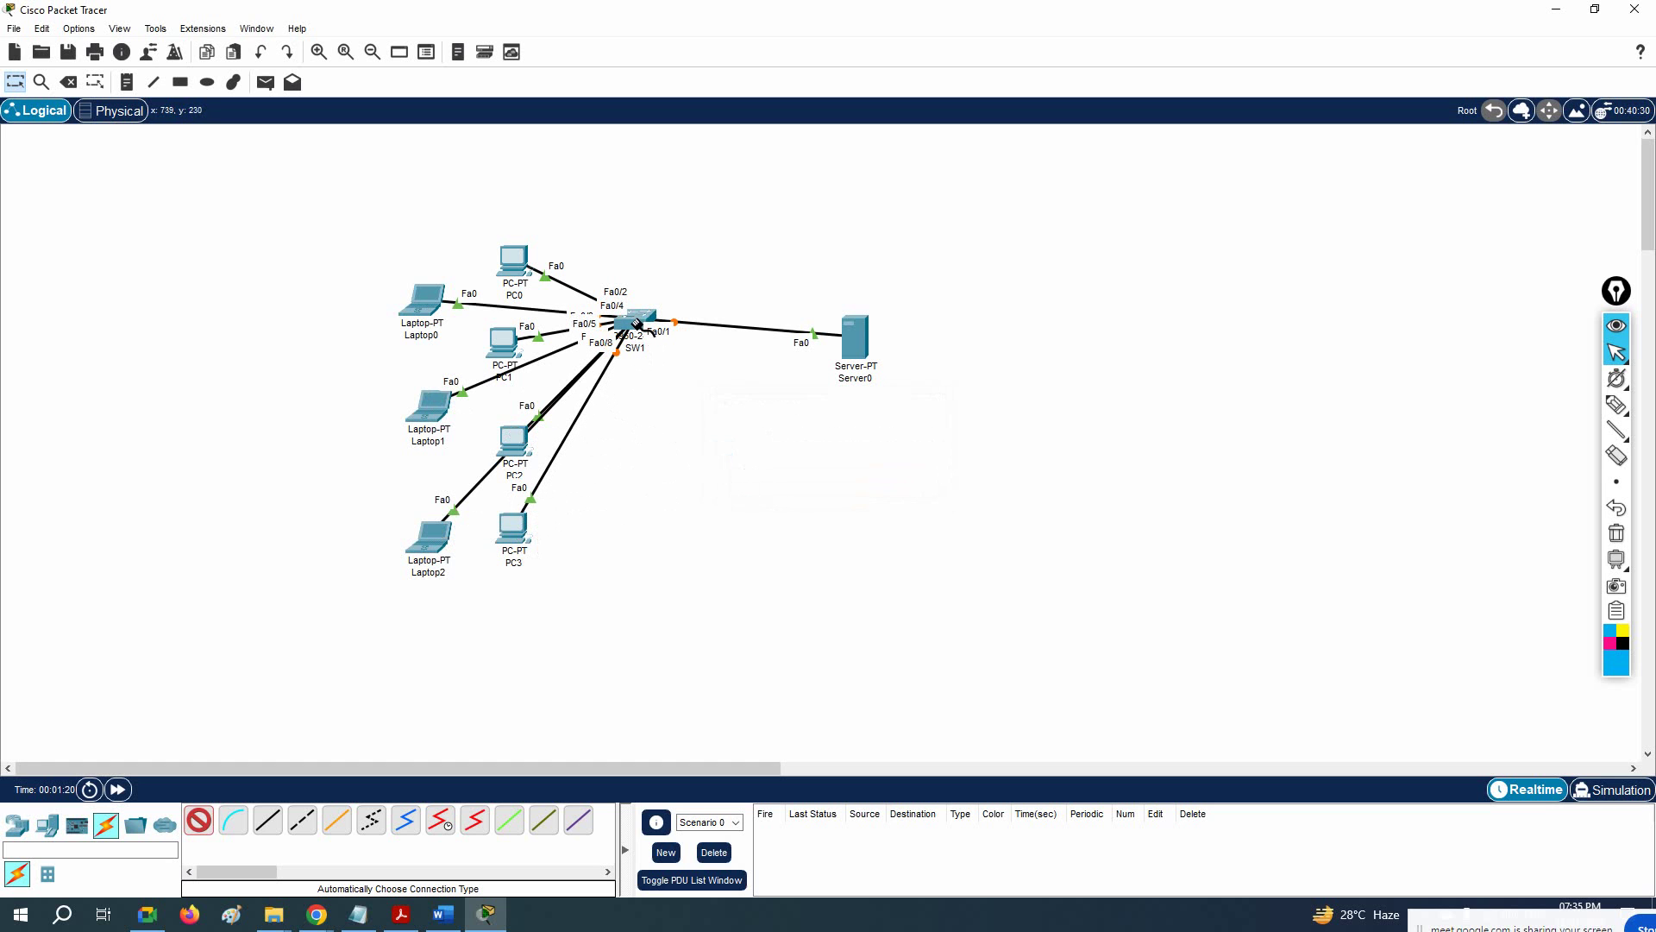
key("Escape")
Step: Spread the PCs and laptops out around SW1 and move the server farther from it so the links do not overlap
left_click_drag(508, 350, 356, 358)
left_click_drag(520, 444, 400, 479)
left_click_drag(517, 530, 690, 530)
left_click_drag(429, 540, 584, 543)
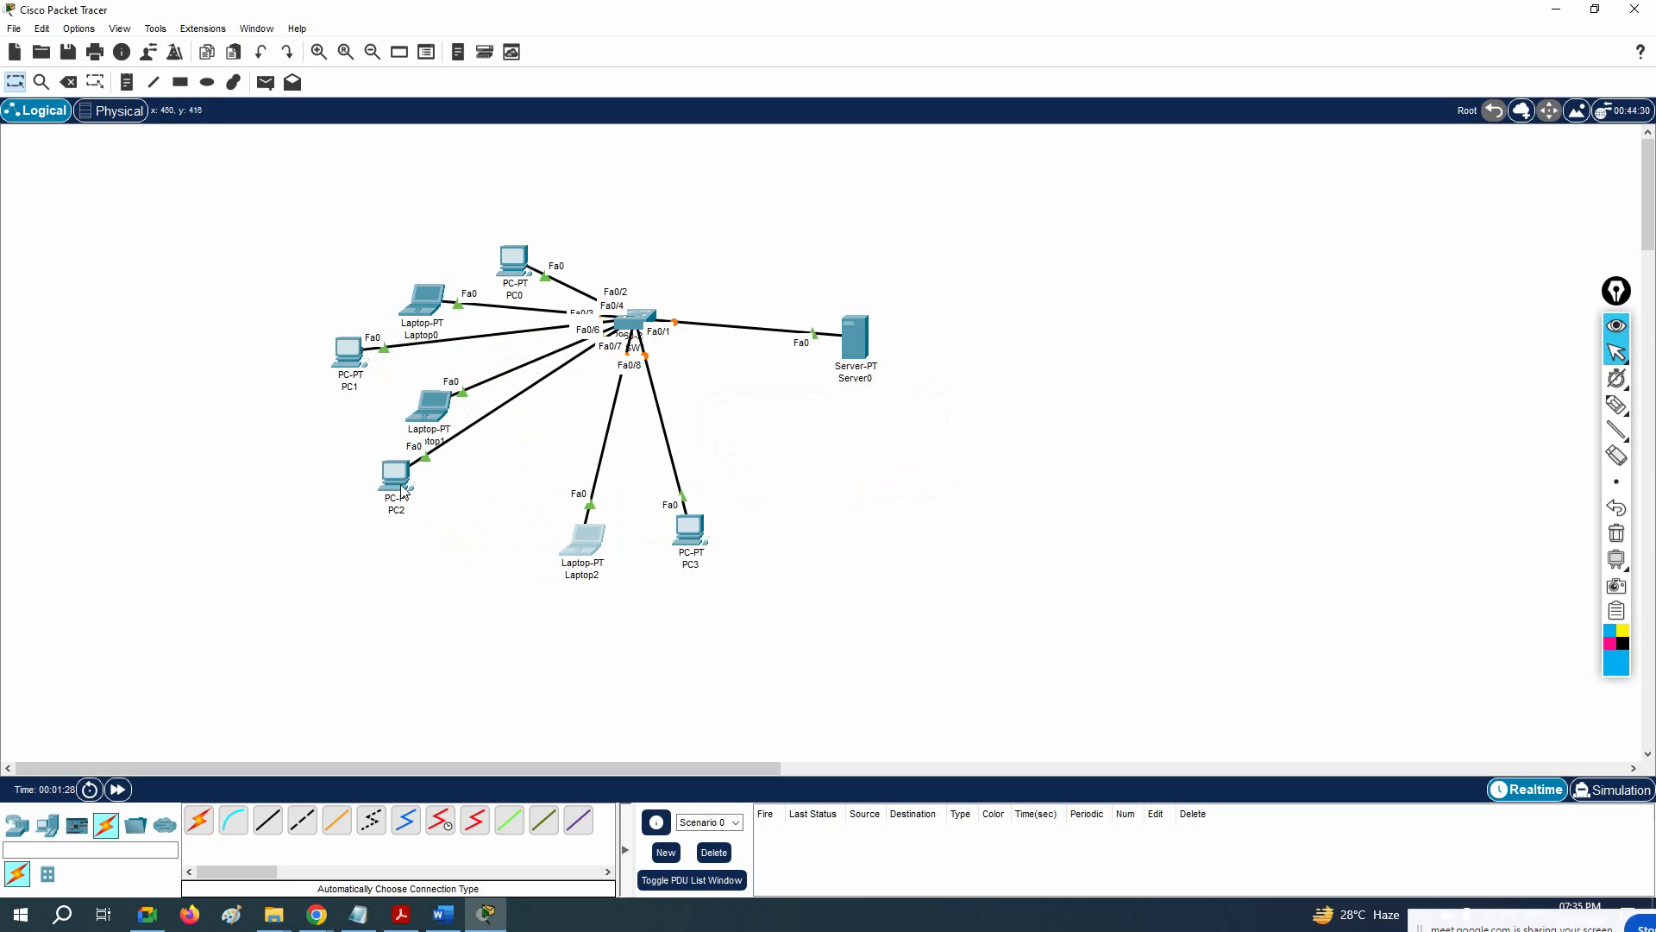
left_click_drag(398, 484, 472, 521)
left_click_drag(435, 425, 395, 441)
left_click_drag(519, 257, 545, 210)
left_click_drag(436, 297, 422, 245)
left_click_drag(682, 540, 691, 551)
left_click_drag(869, 356, 991, 321)
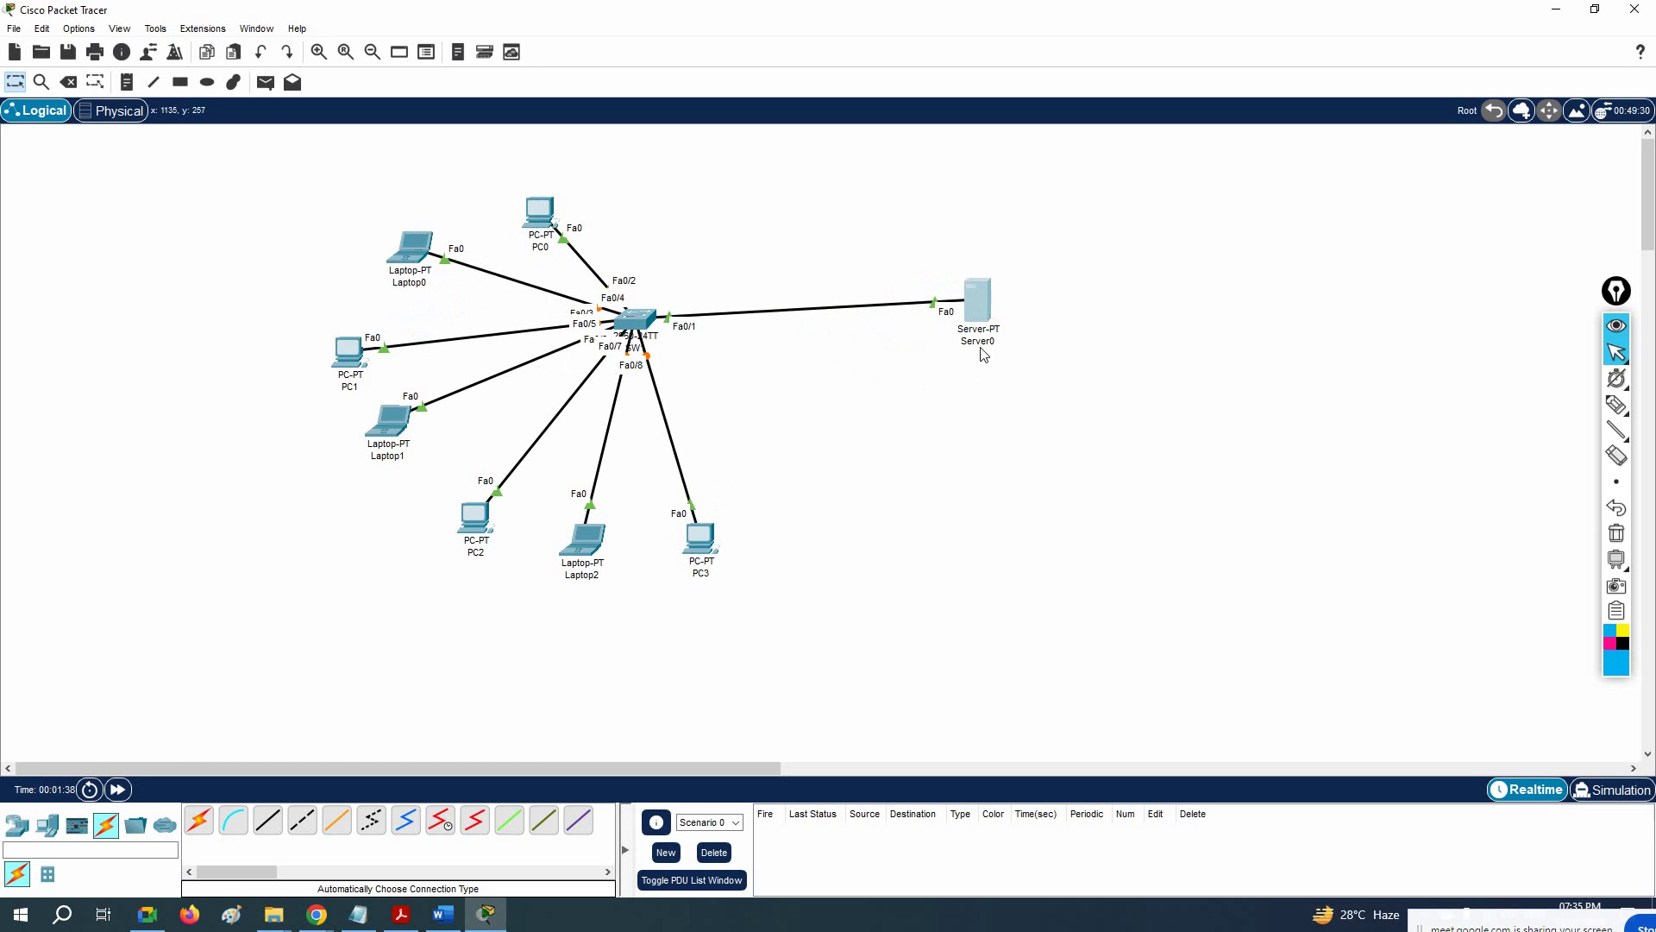
Step: Rename the server DHCP Server-192.168.1.1 and shift the whole topology to the workspace's left side
left_click(982, 341)
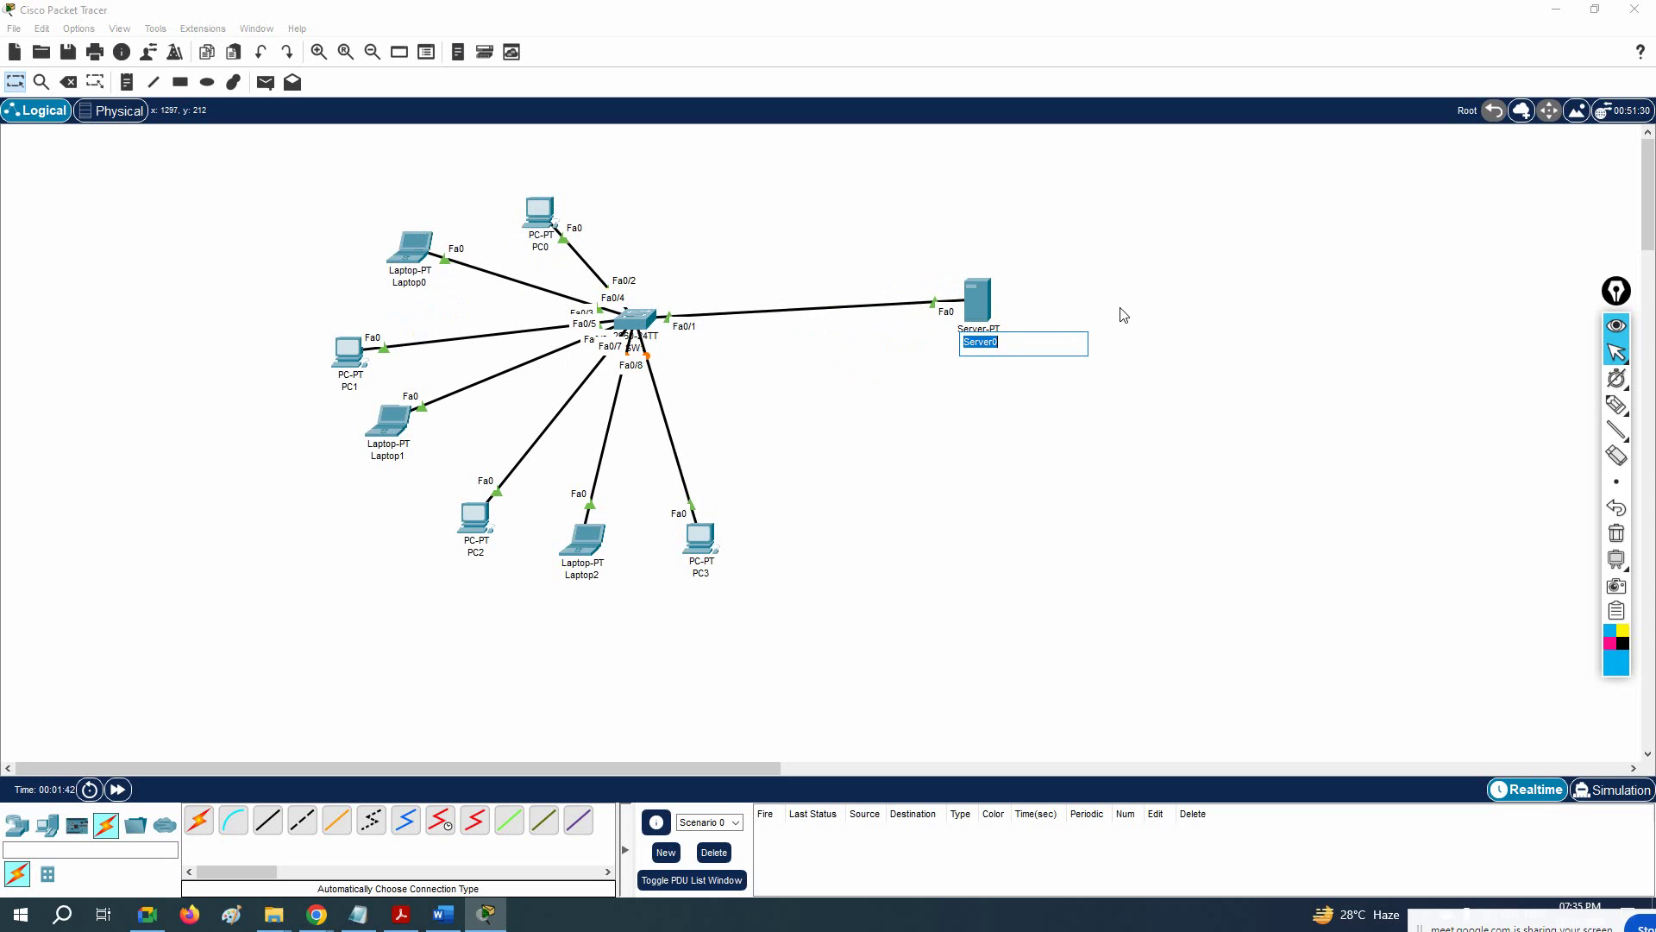
type("D")
type(".168.1.1")
left_click(1066, 388)
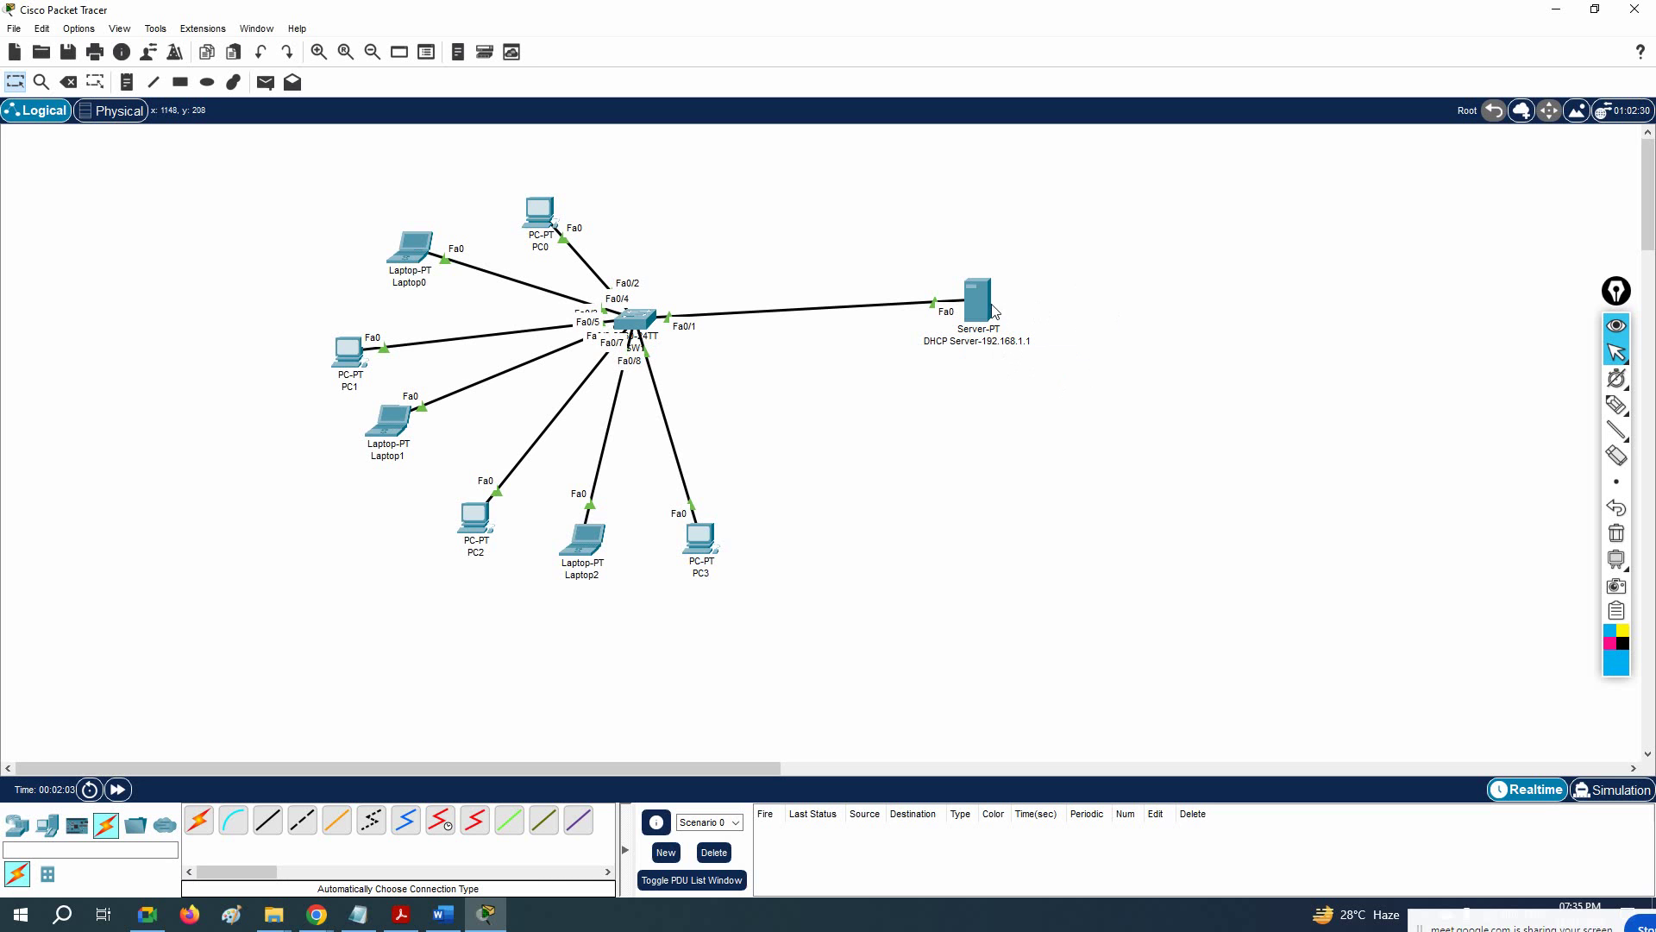
left_click_drag(265, 183, 1079, 581)
left_click_drag(970, 315, 665, 291)
Step: Assign the DHCP server the static IPv4 address 192.168.1.1 with subnet mask 255.255.255.0
left_click(676, 278)
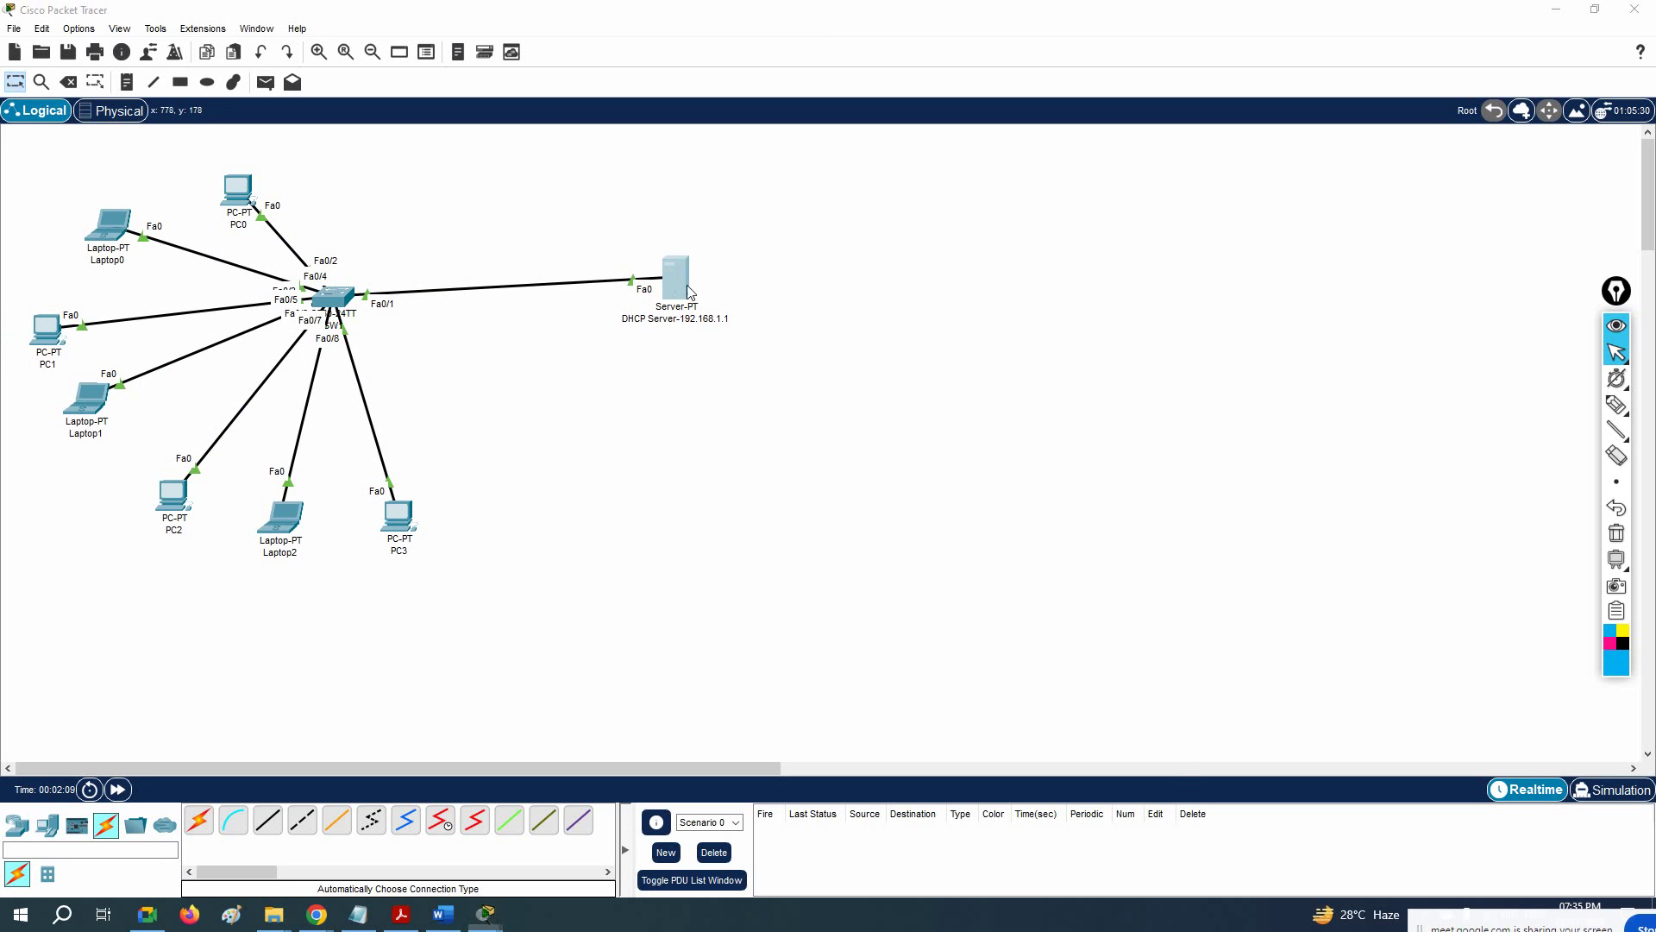
left_click_drag(832, 201, 1054, 201)
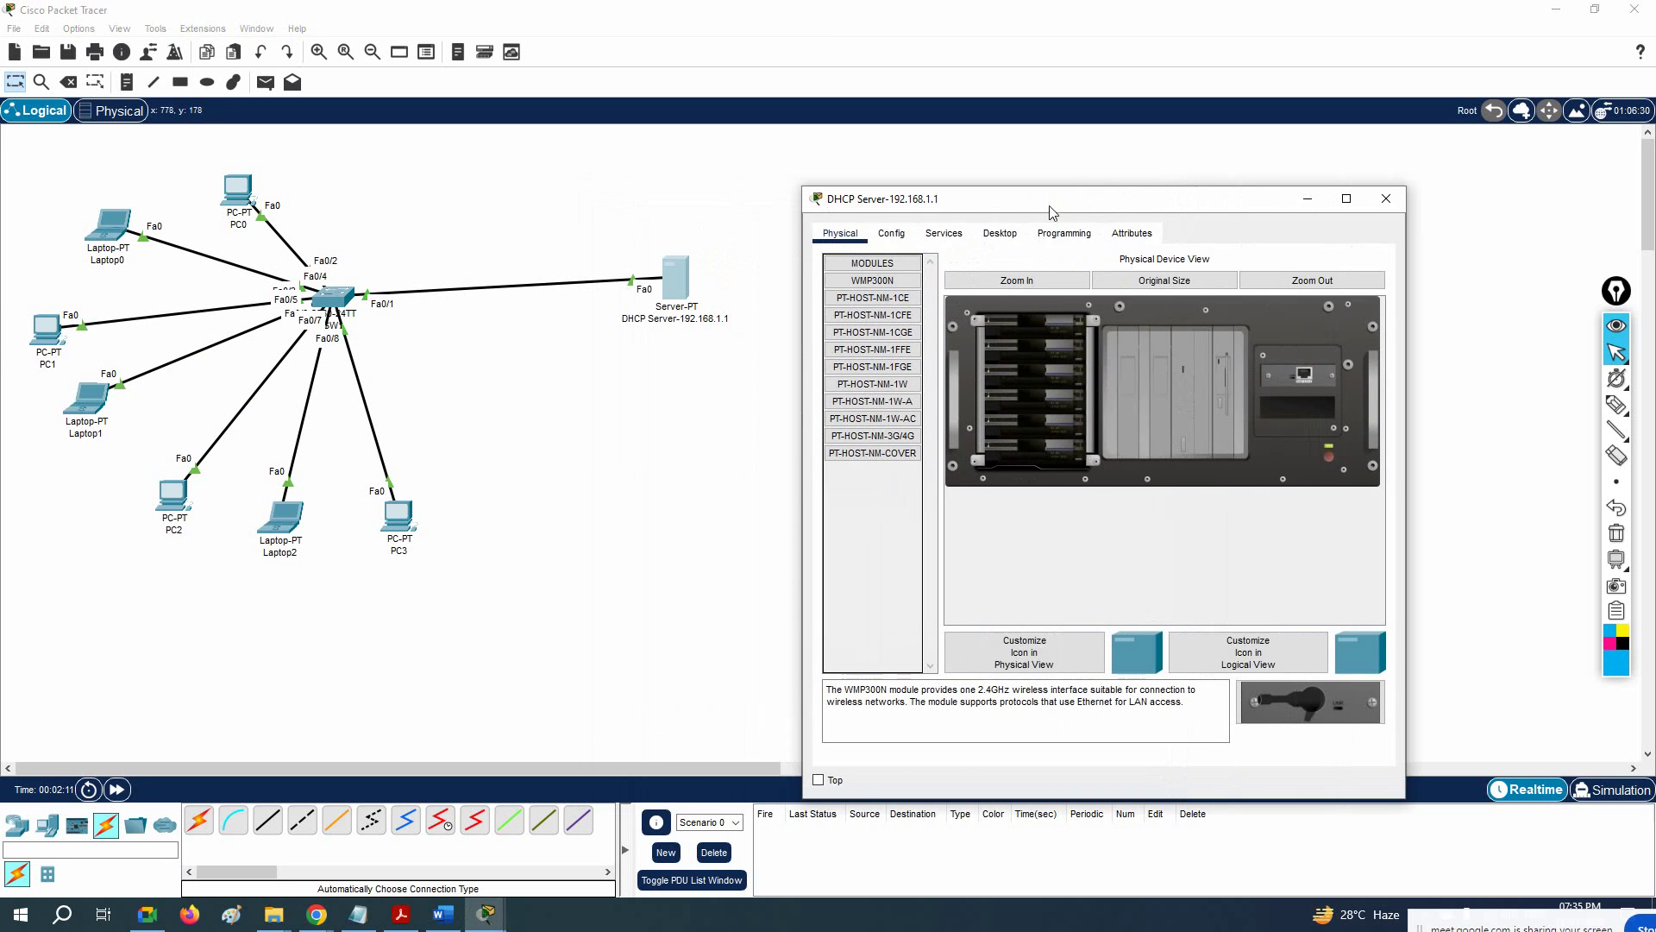
left_click(1000, 234)
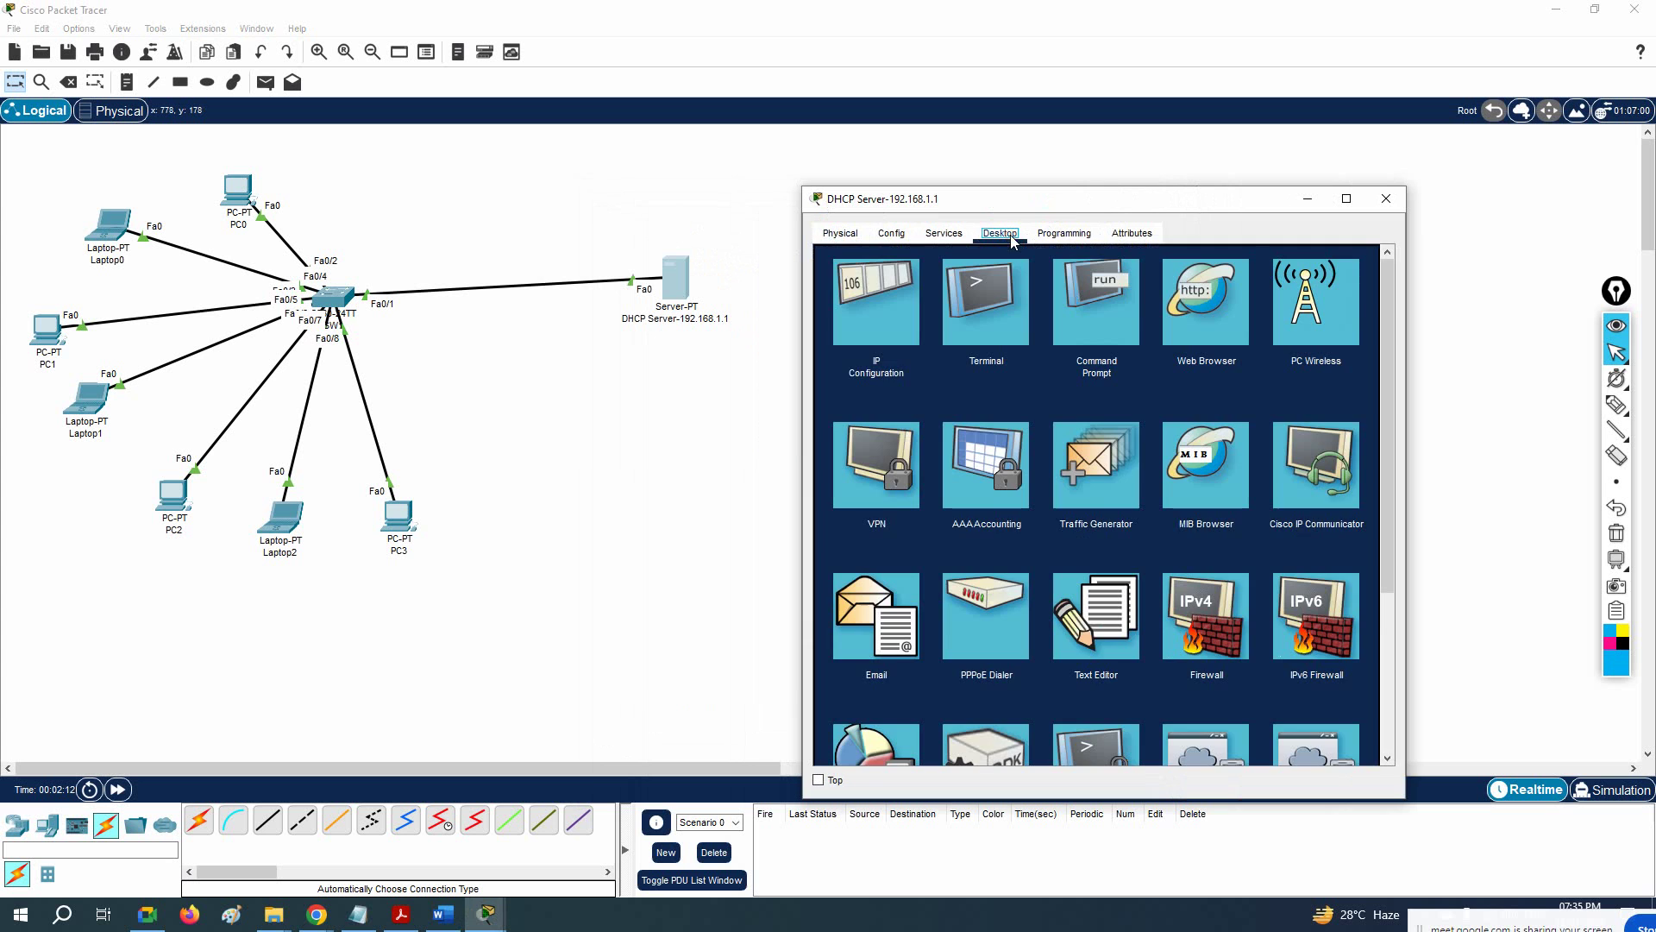
left_click(867, 335)
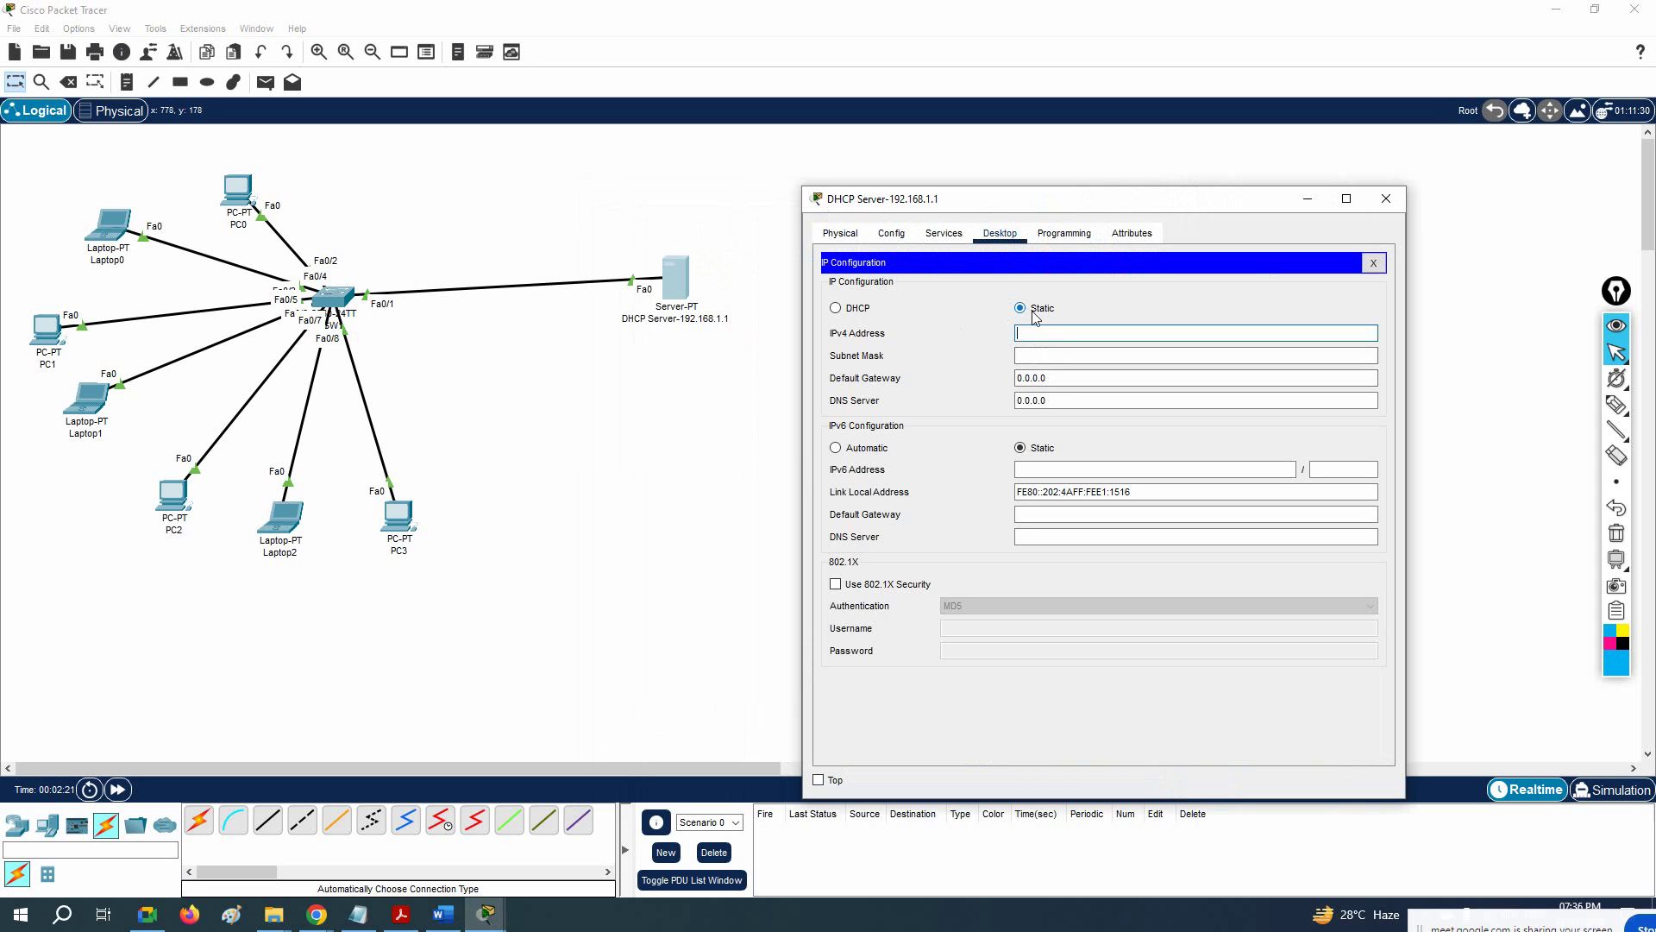
left_click(837, 309)
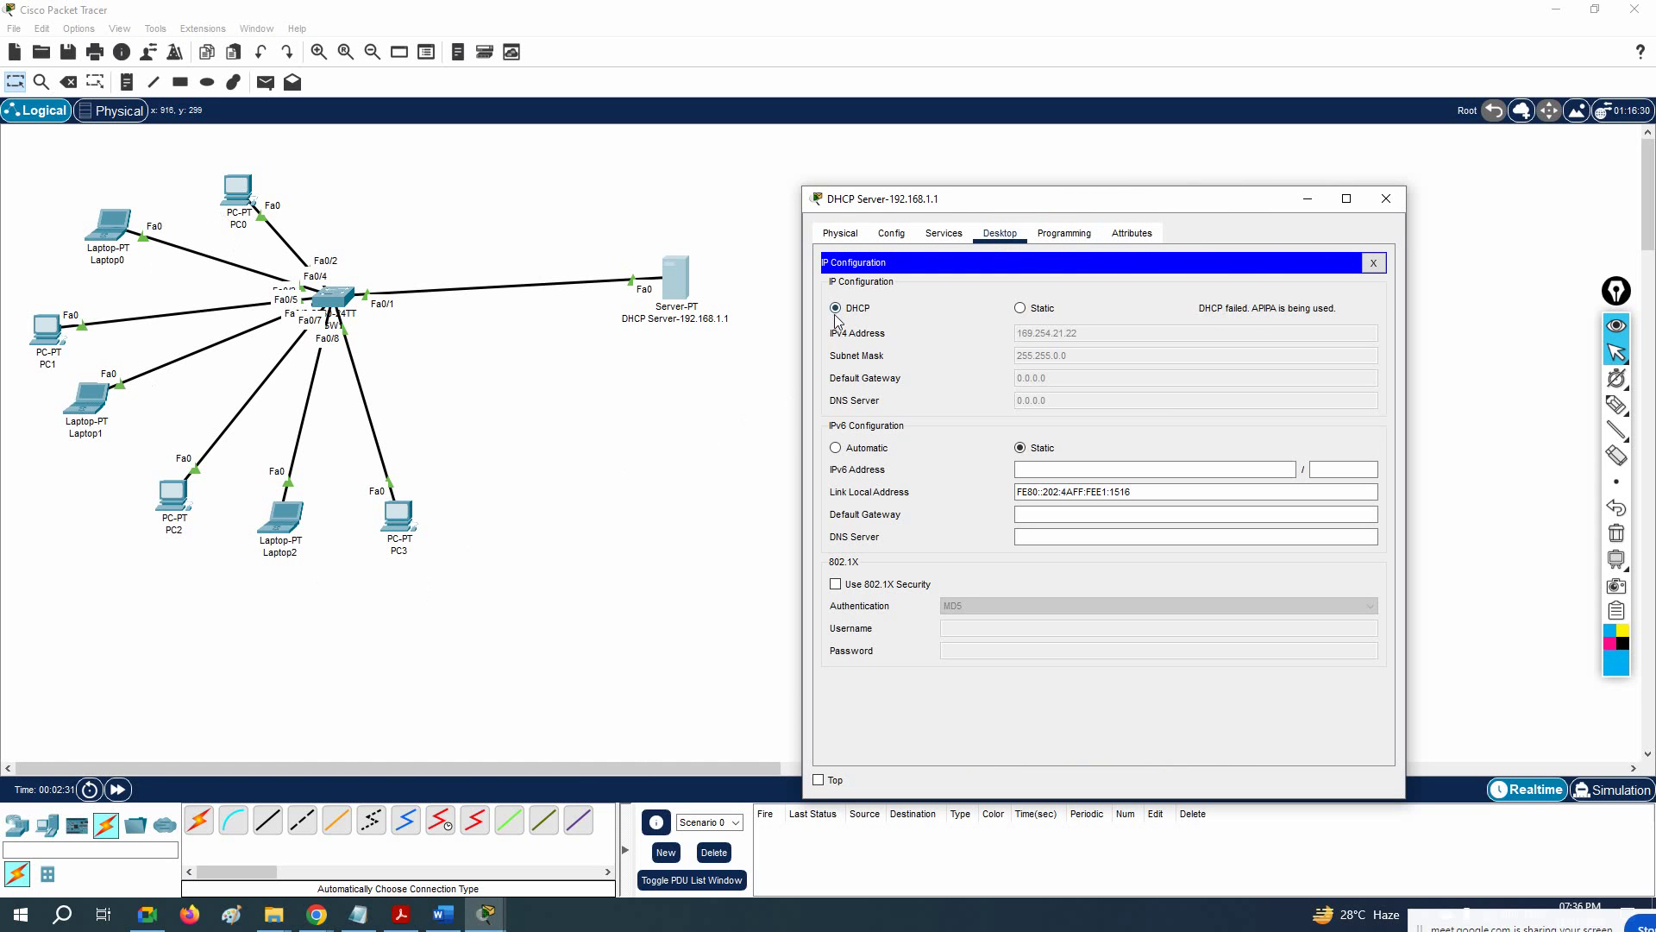
left_click(1023, 310)
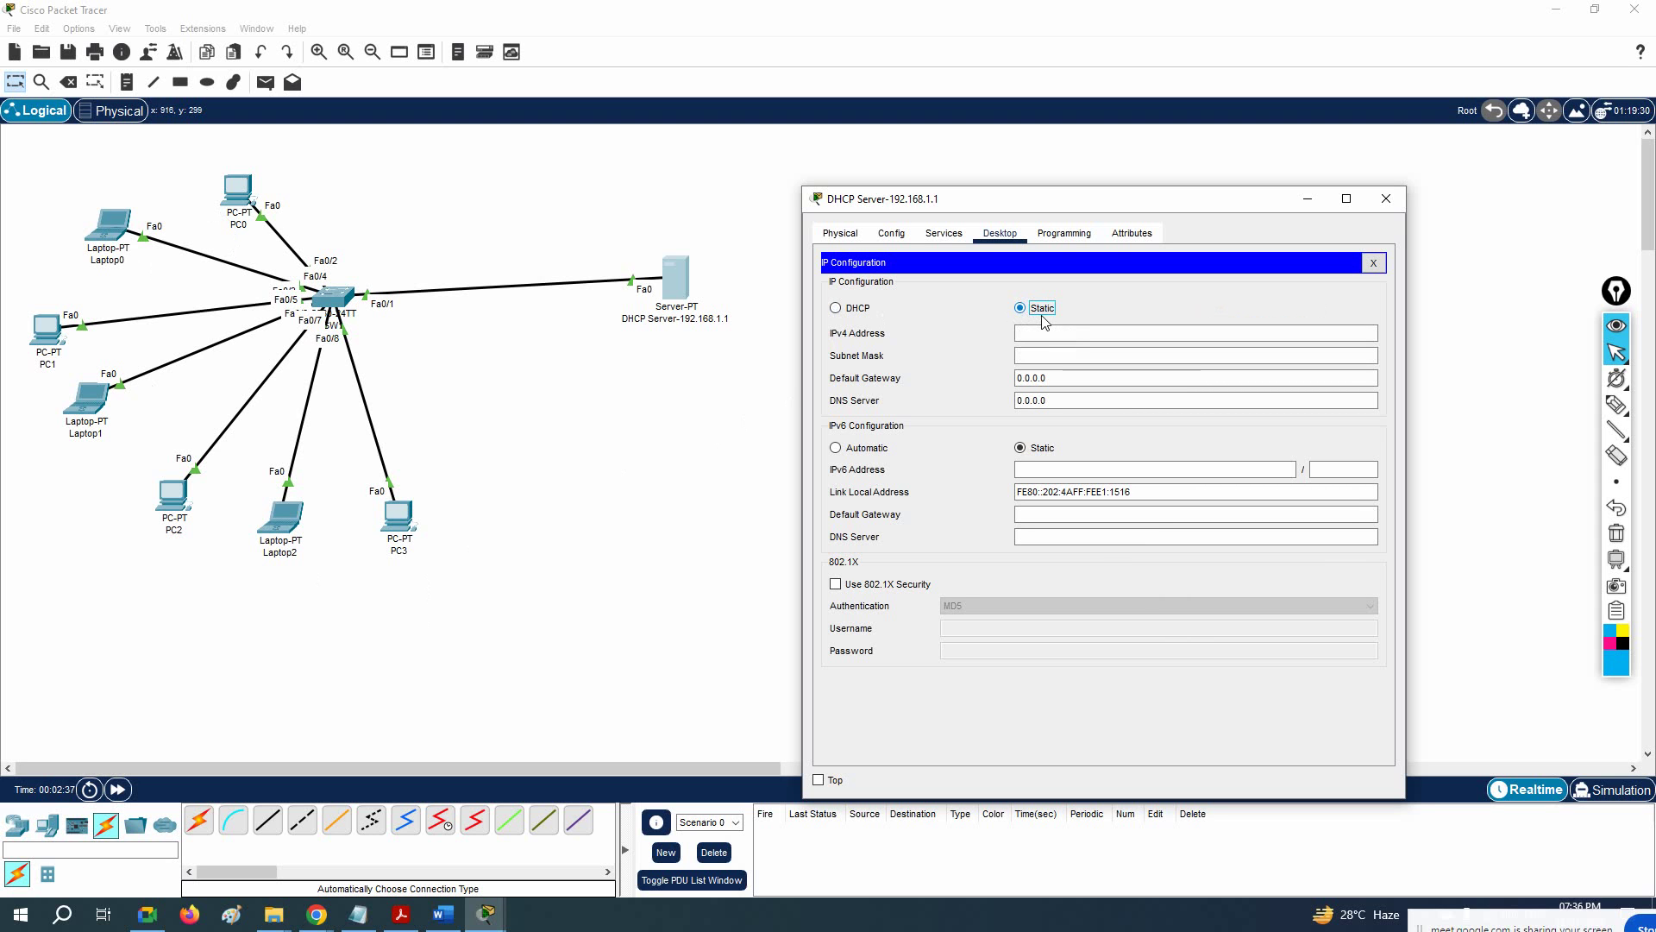
left_click(1053, 332)
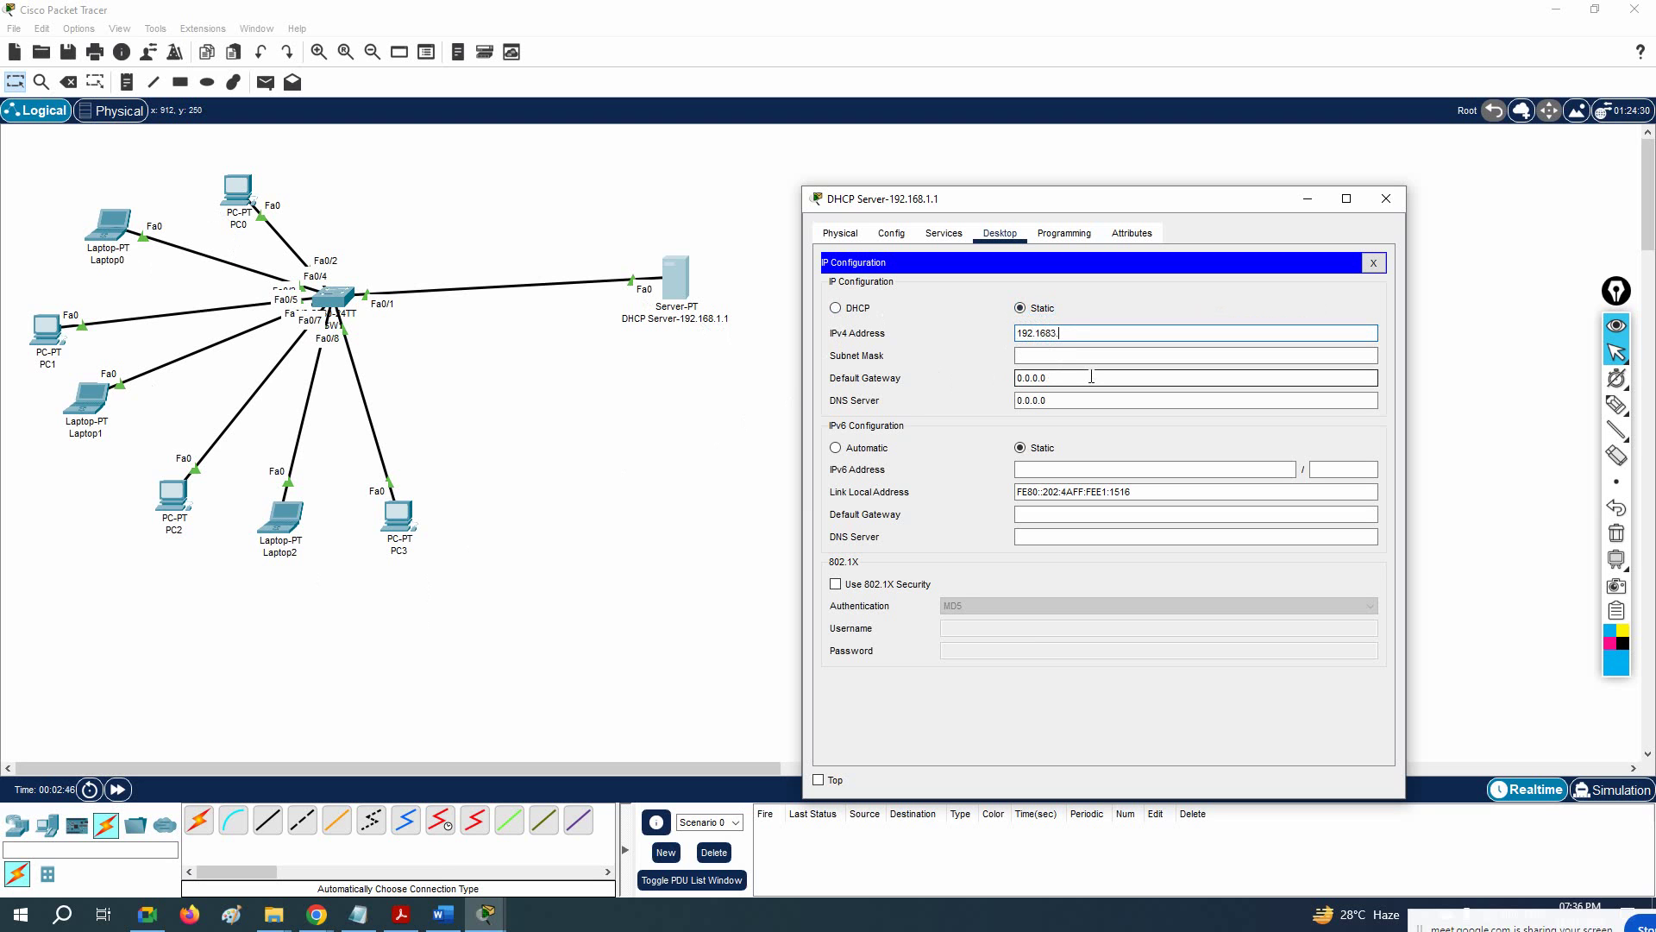
key("BackSpace")
key("Tab")
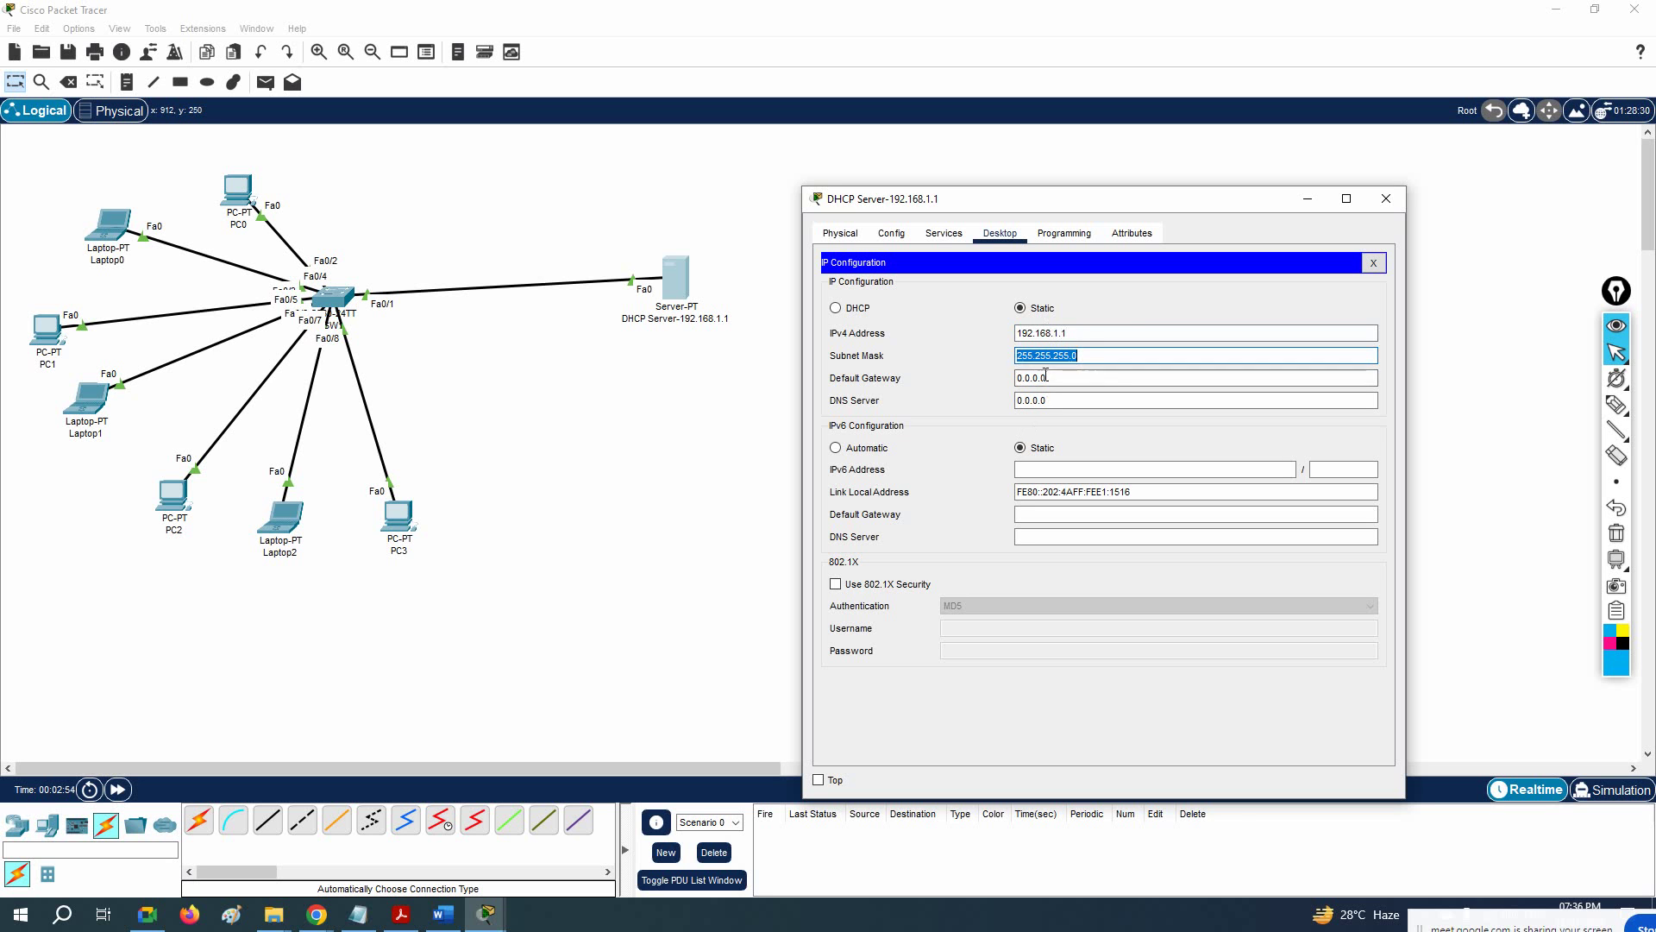
double_click(1086, 332)
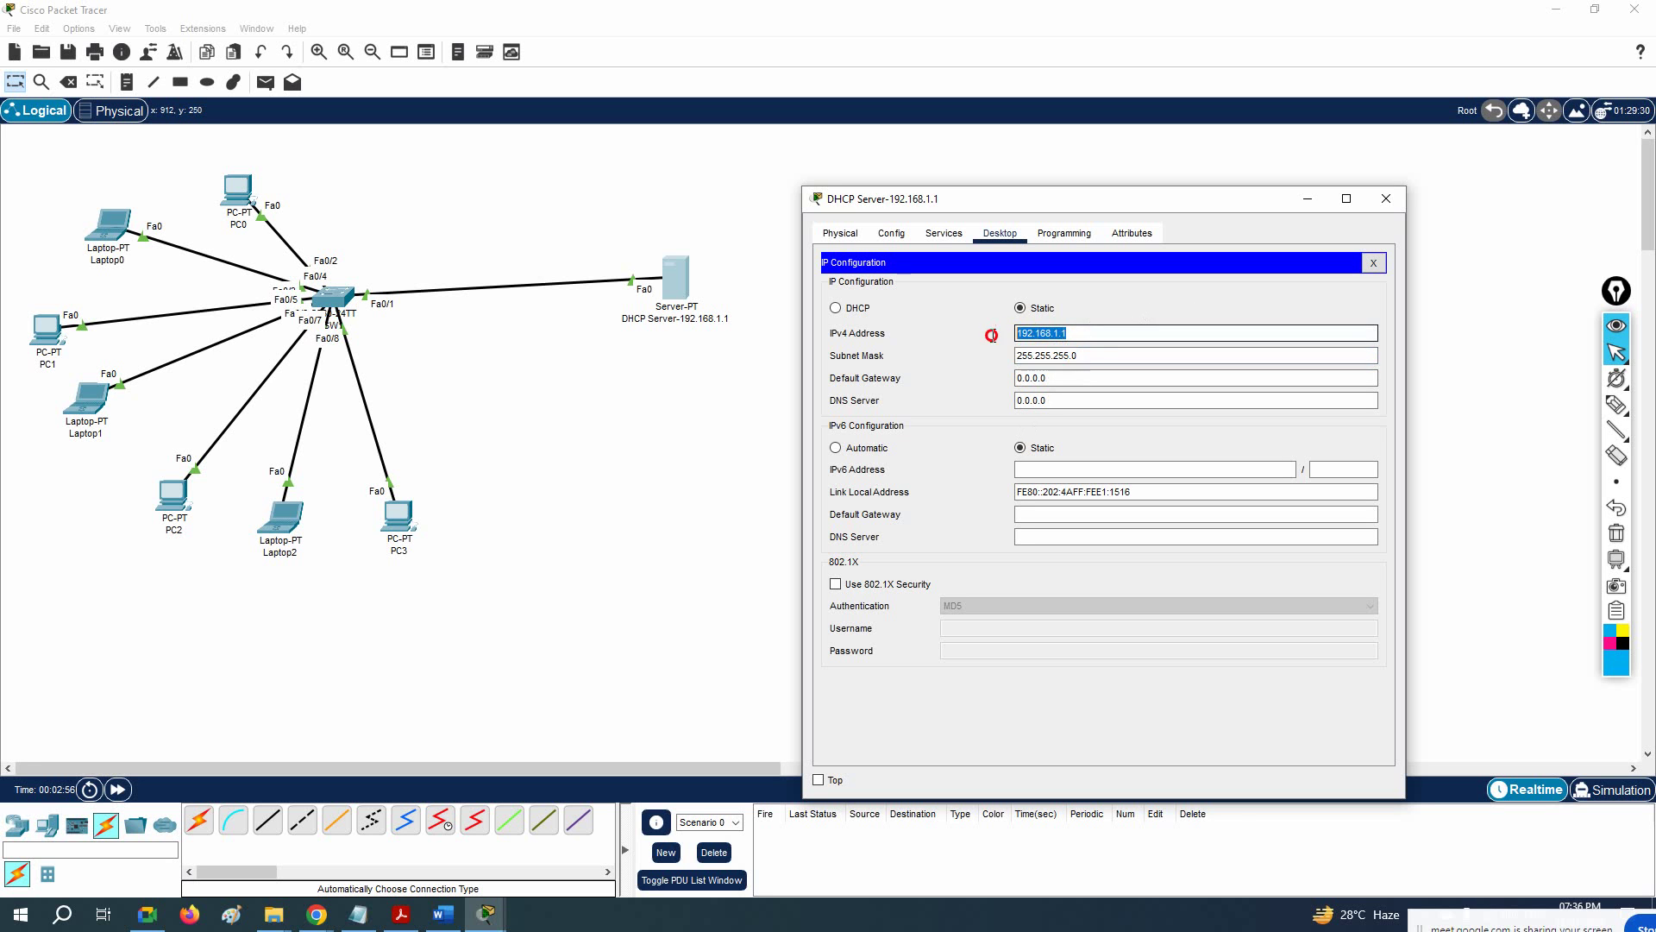
left_click(1374, 262)
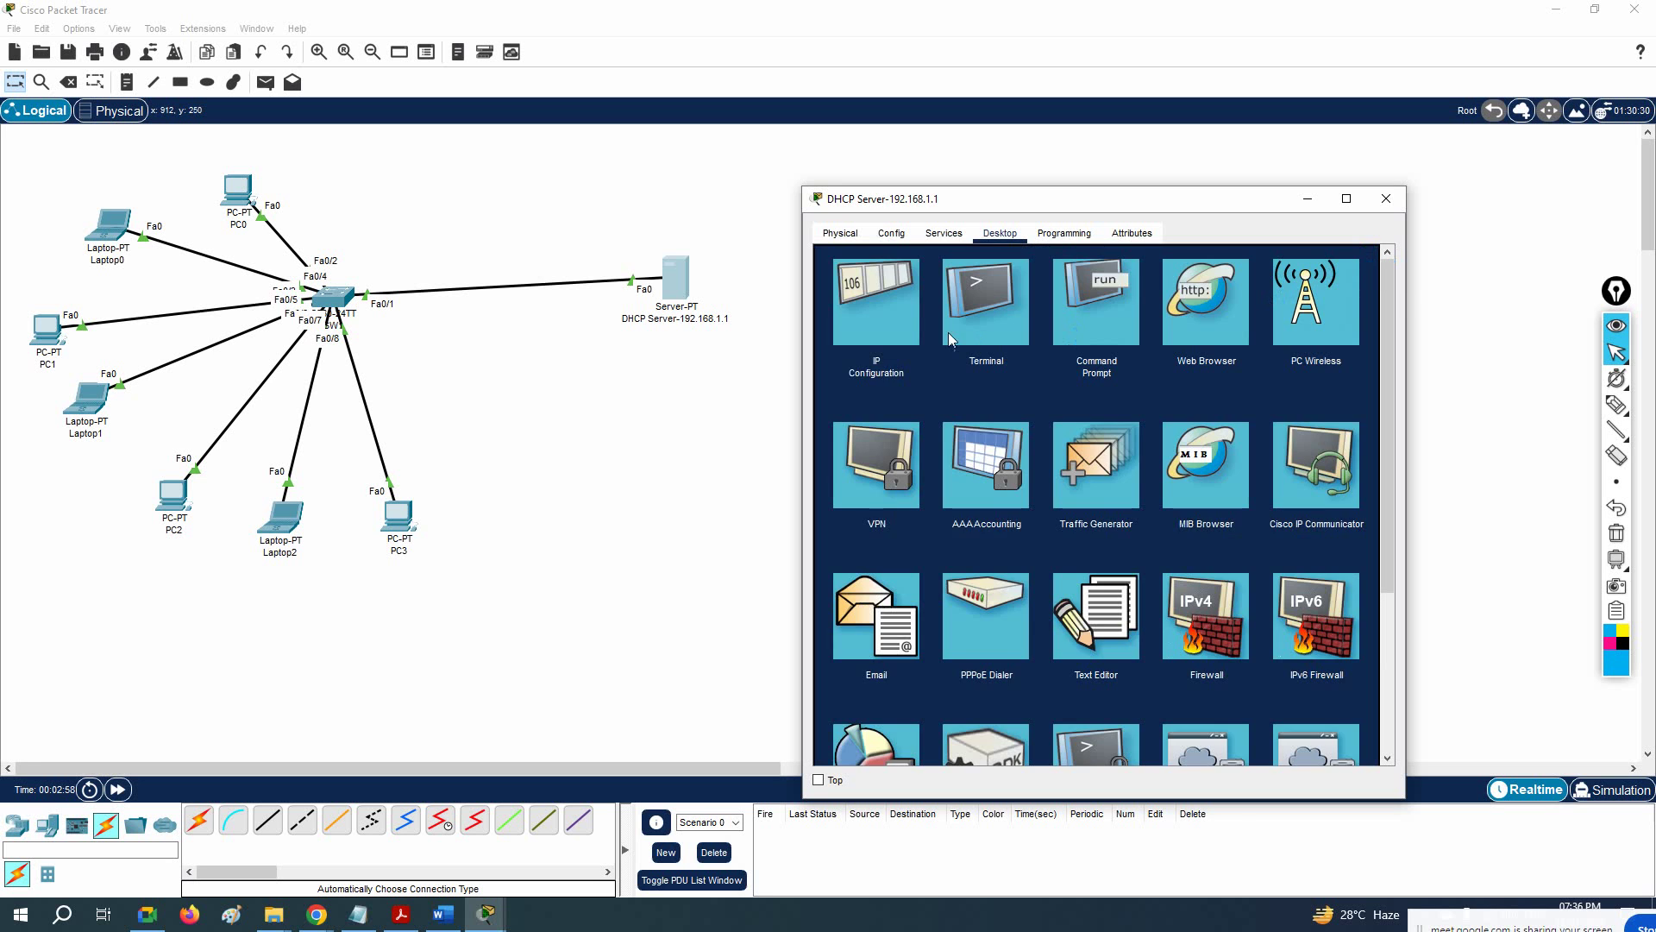
Step: Turn on the DHCP service for the server's FastEthernet0 interface
left_click(945, 235)
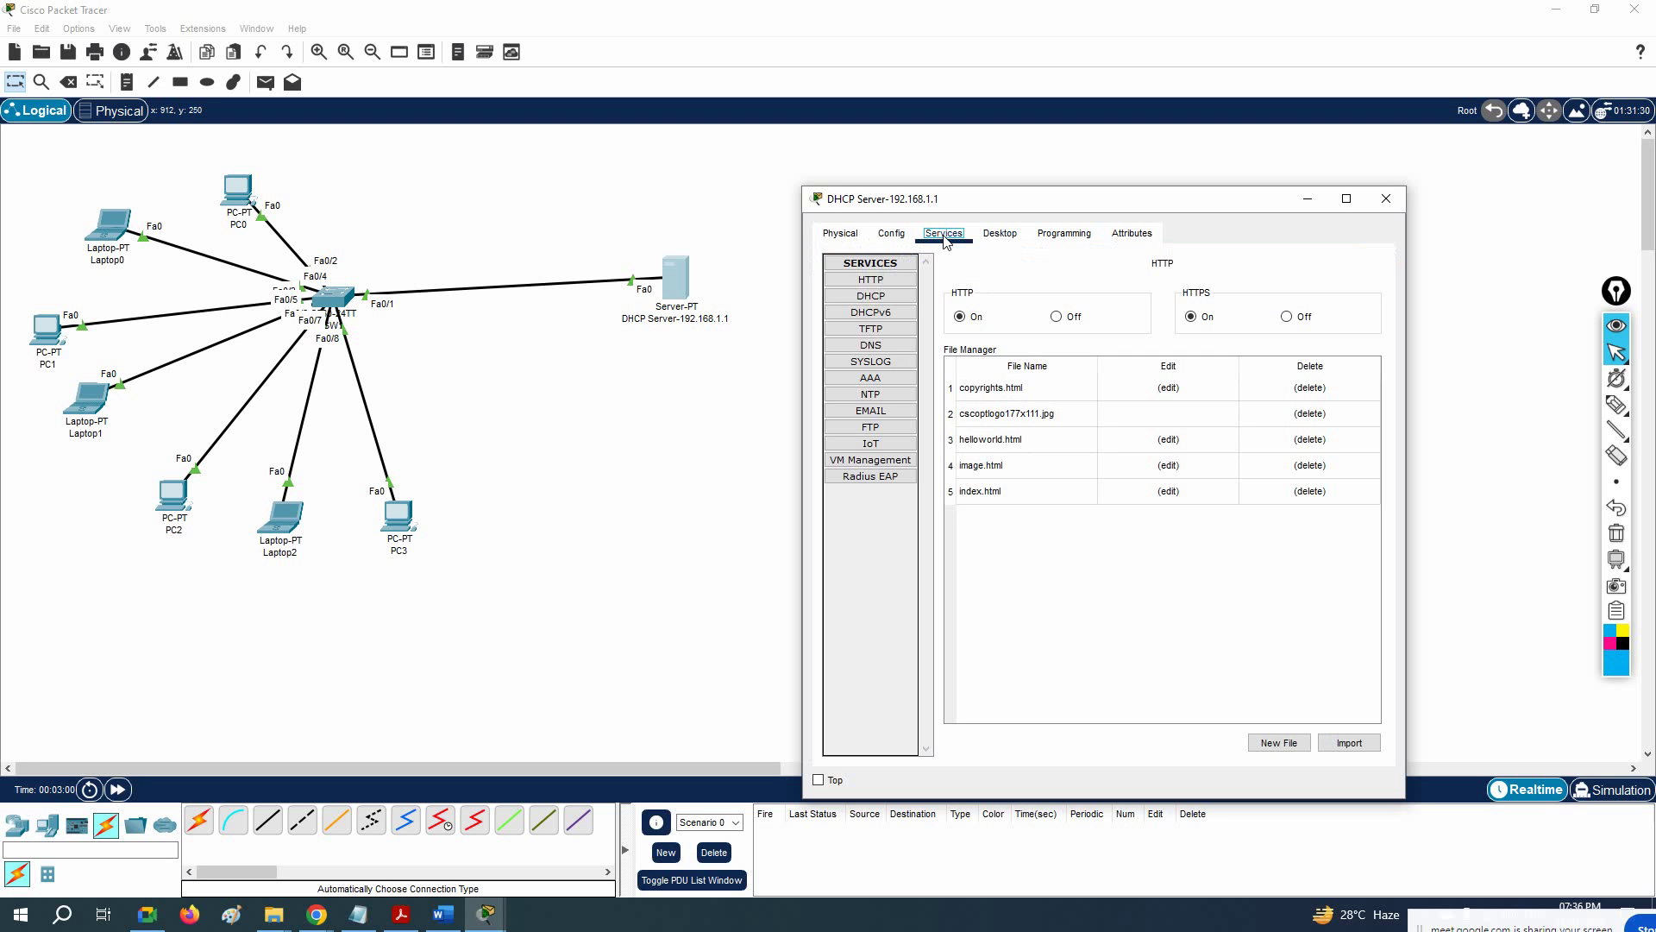
left_click(870, 298)
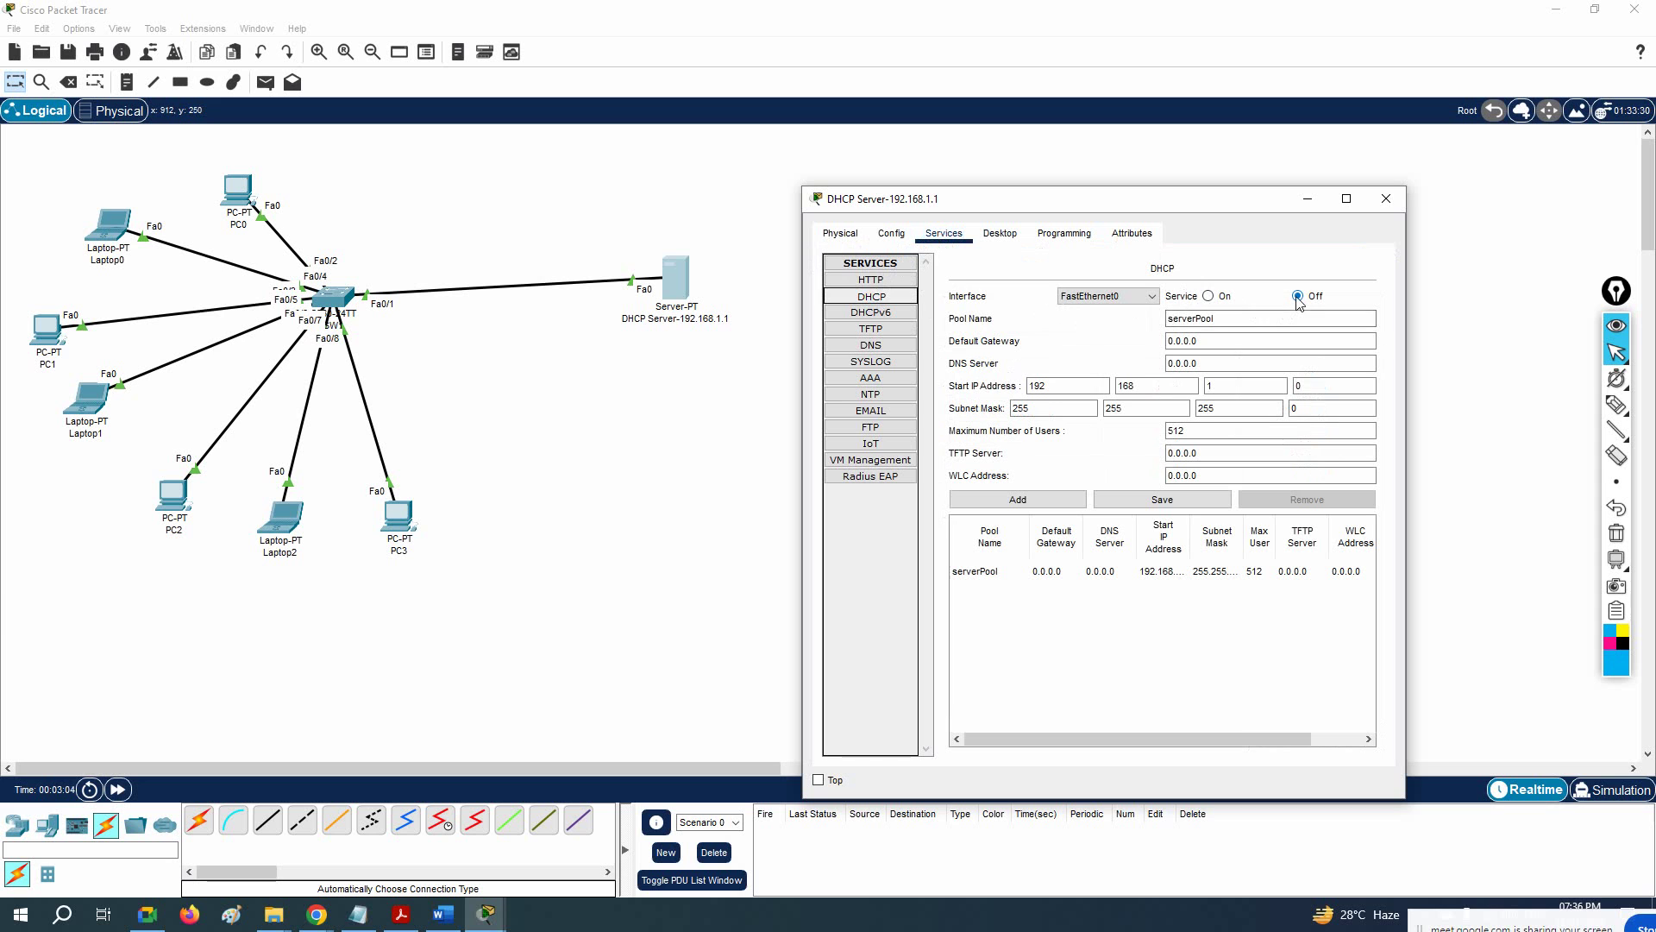
left_click(1208, 298)
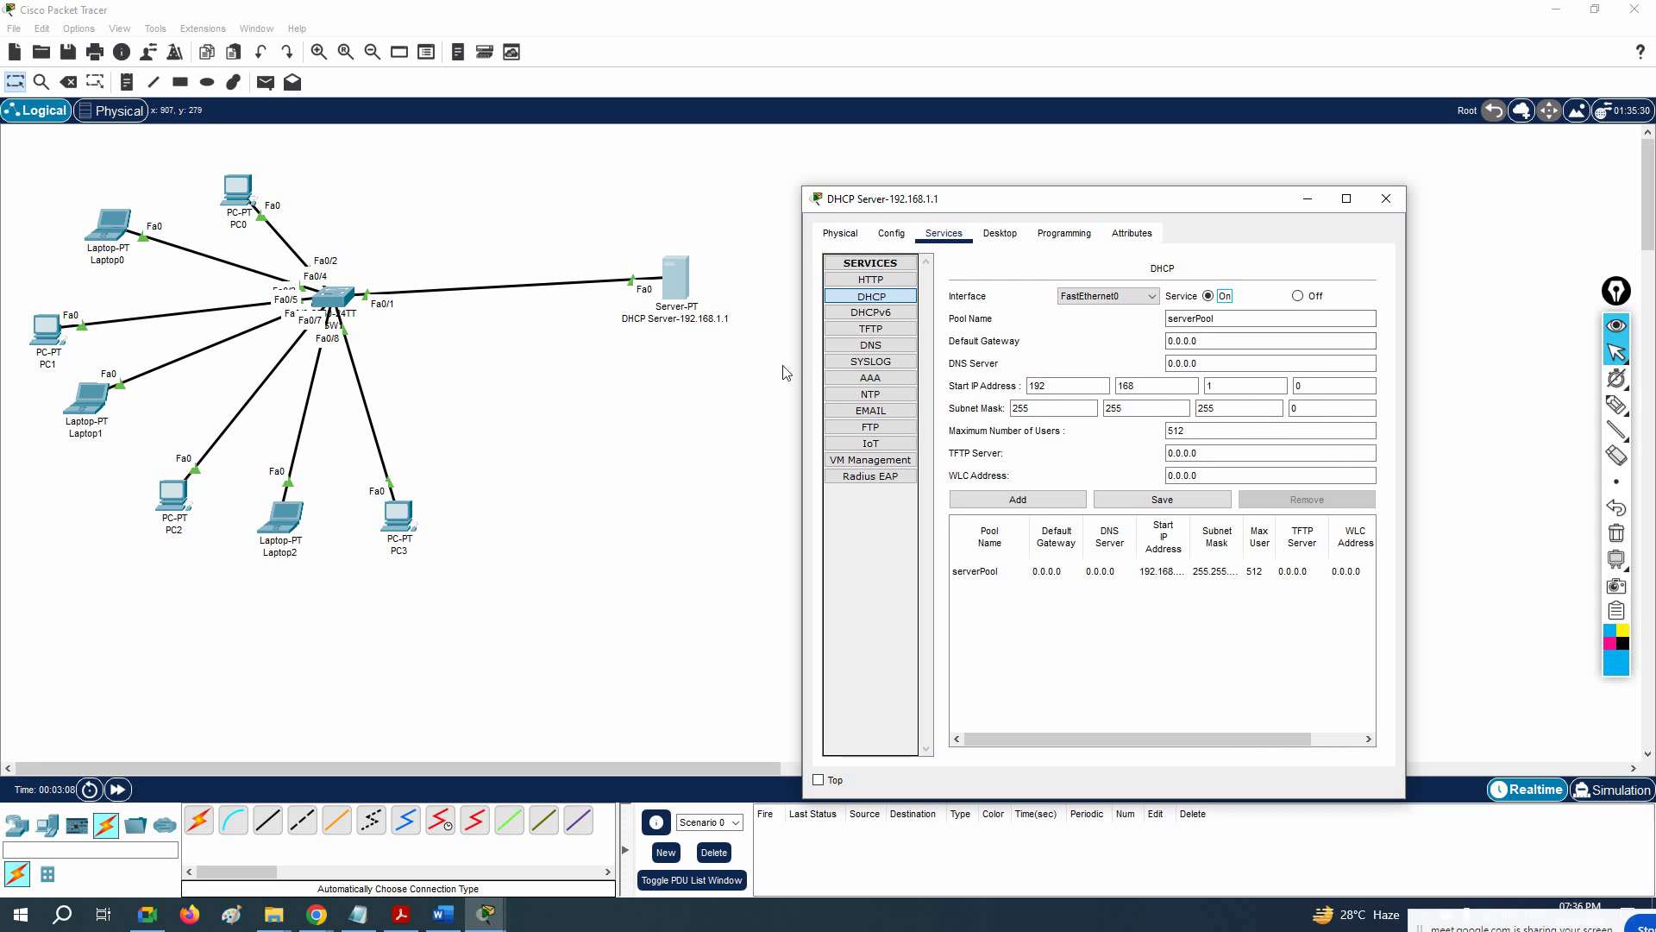
Step: Enlarge the server's window and try to add the DHCP pool under the existing name serverPool
left_click_drag(803, 370, 520, 370)
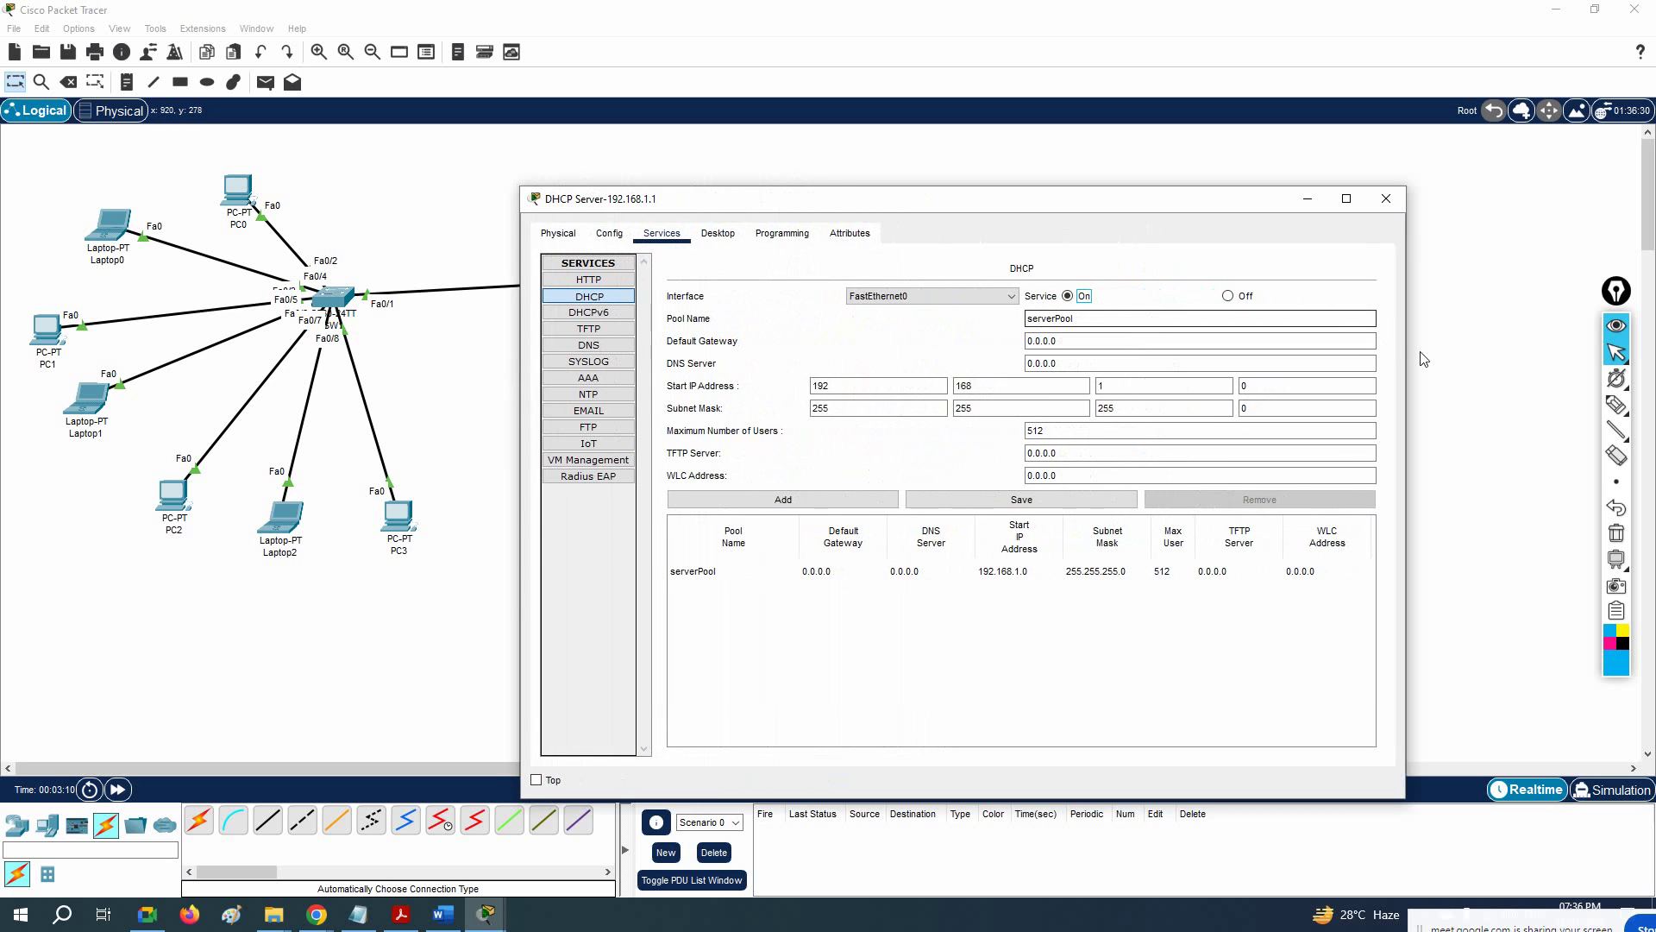
left_click_drag(1406, 350, 1650, 376)
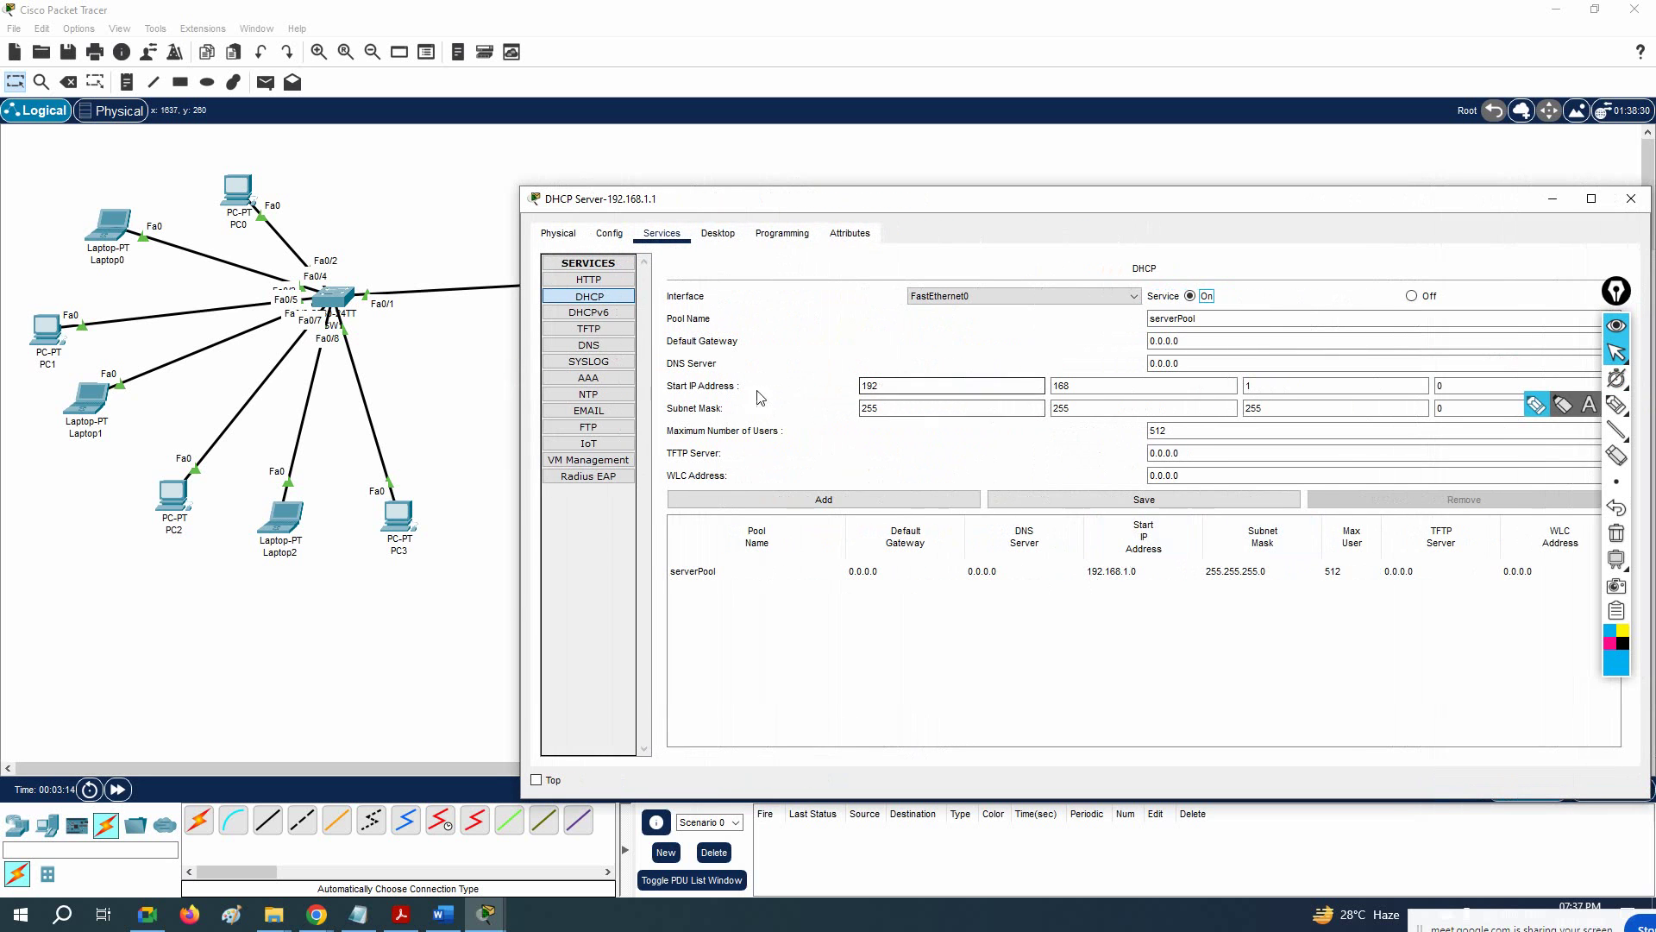
double_click(867, 386)
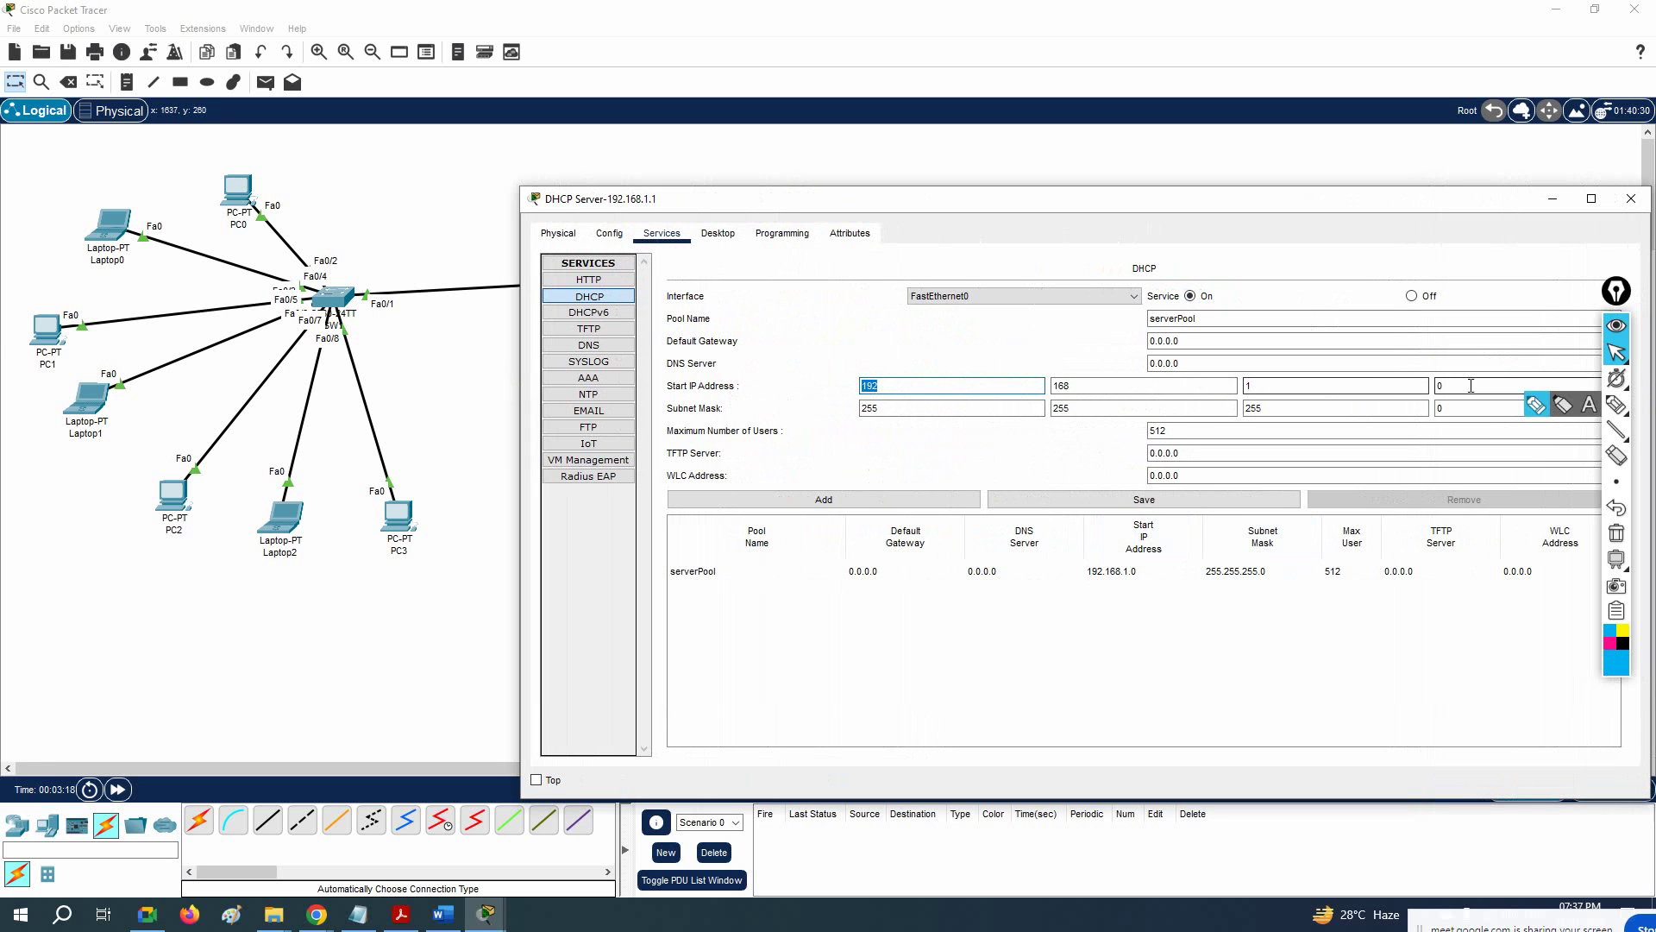
left_click_drag(1295, 207, 1191, 190)
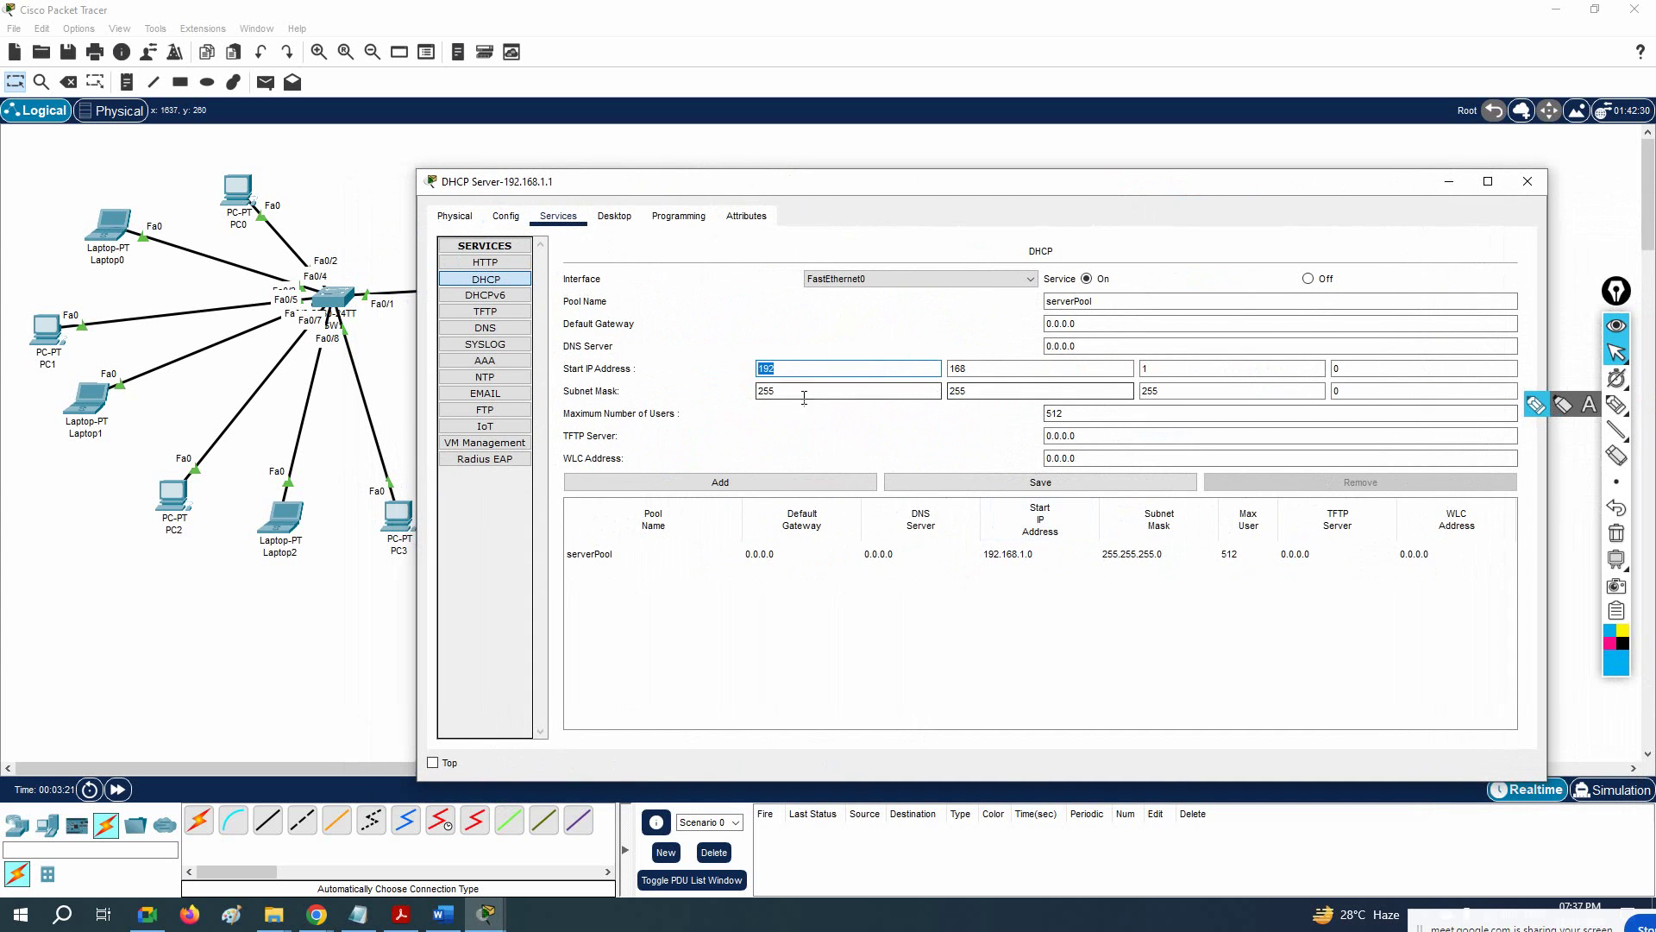
double_click(846, 391)
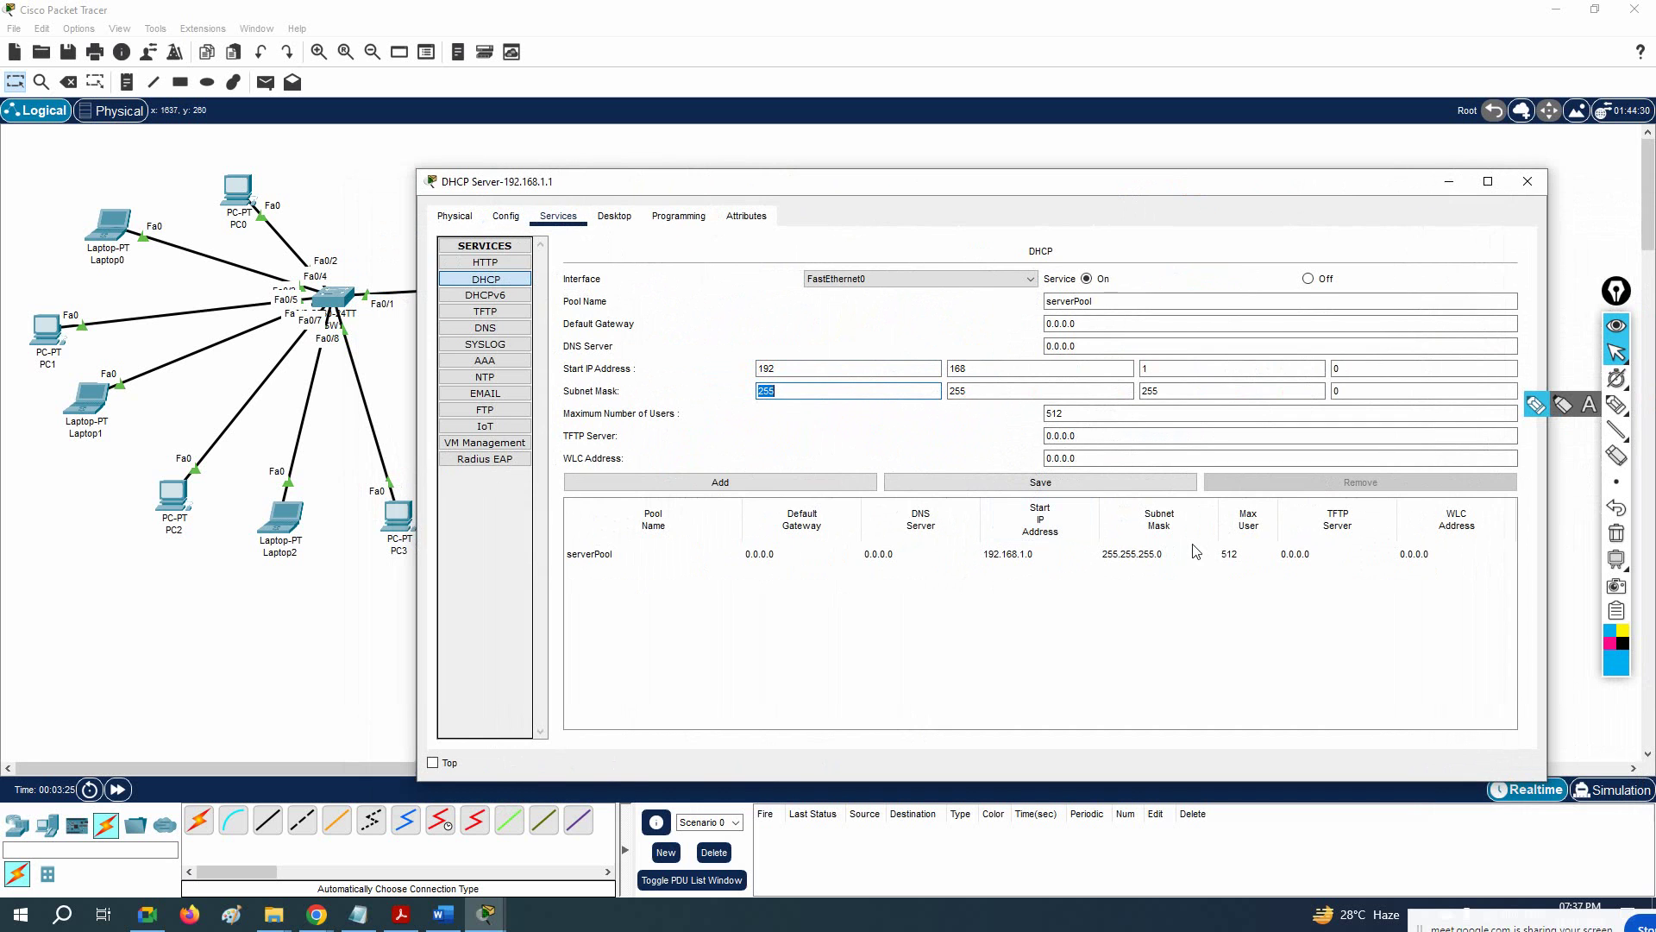
left_click(844, 490)
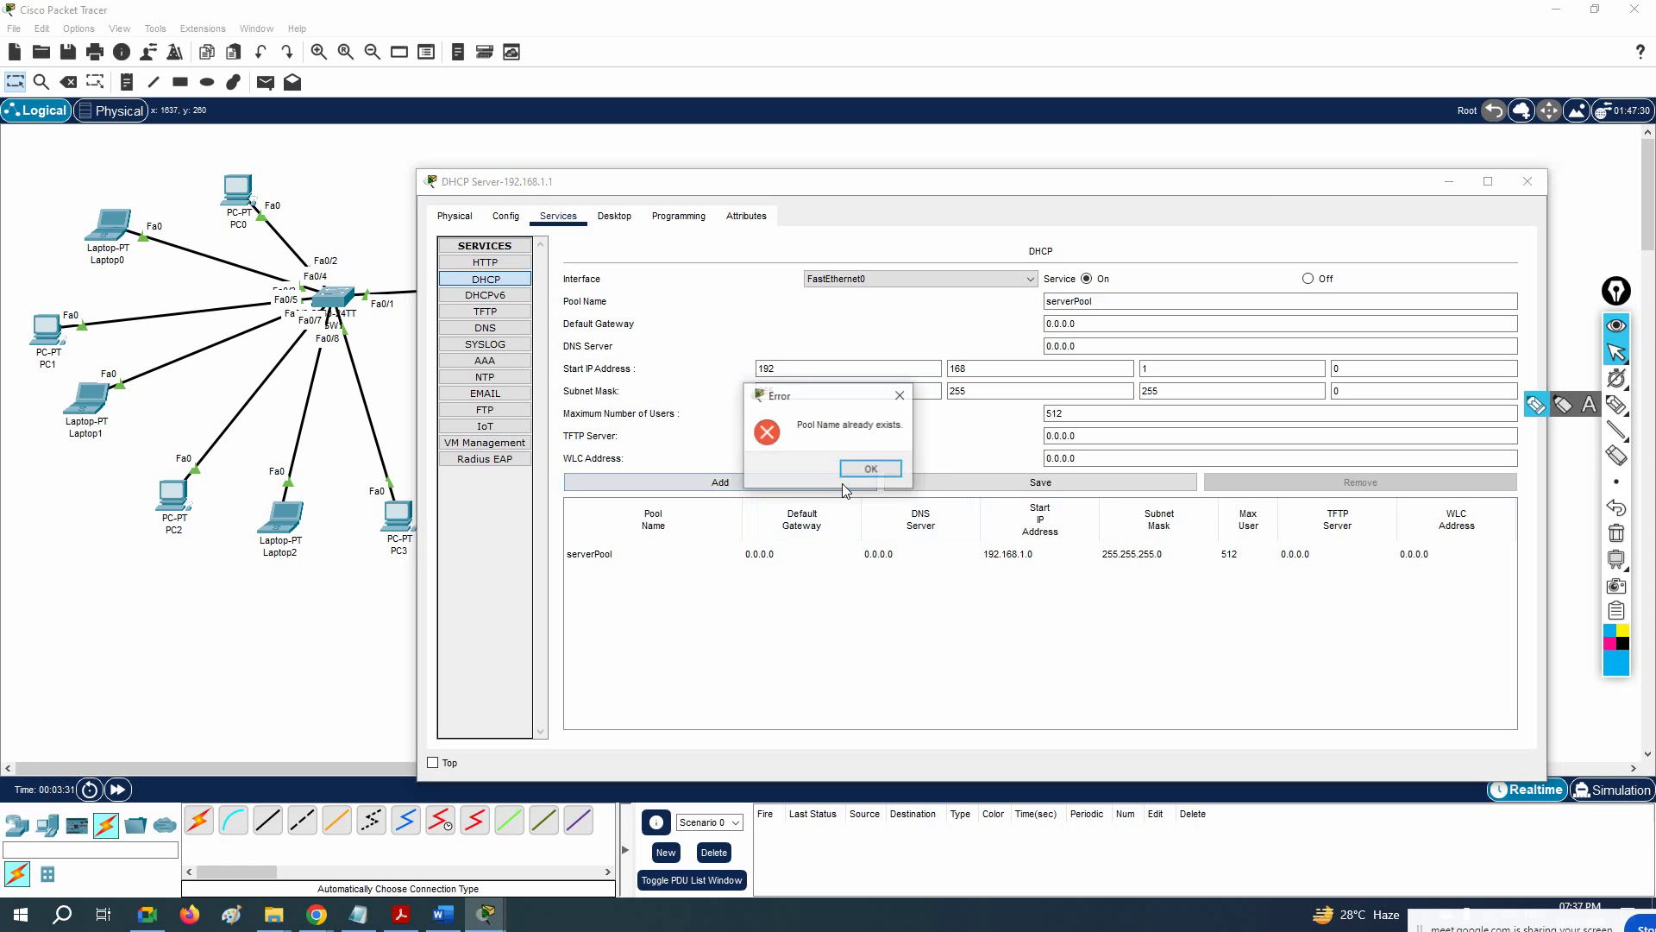
left_click(872, 469)
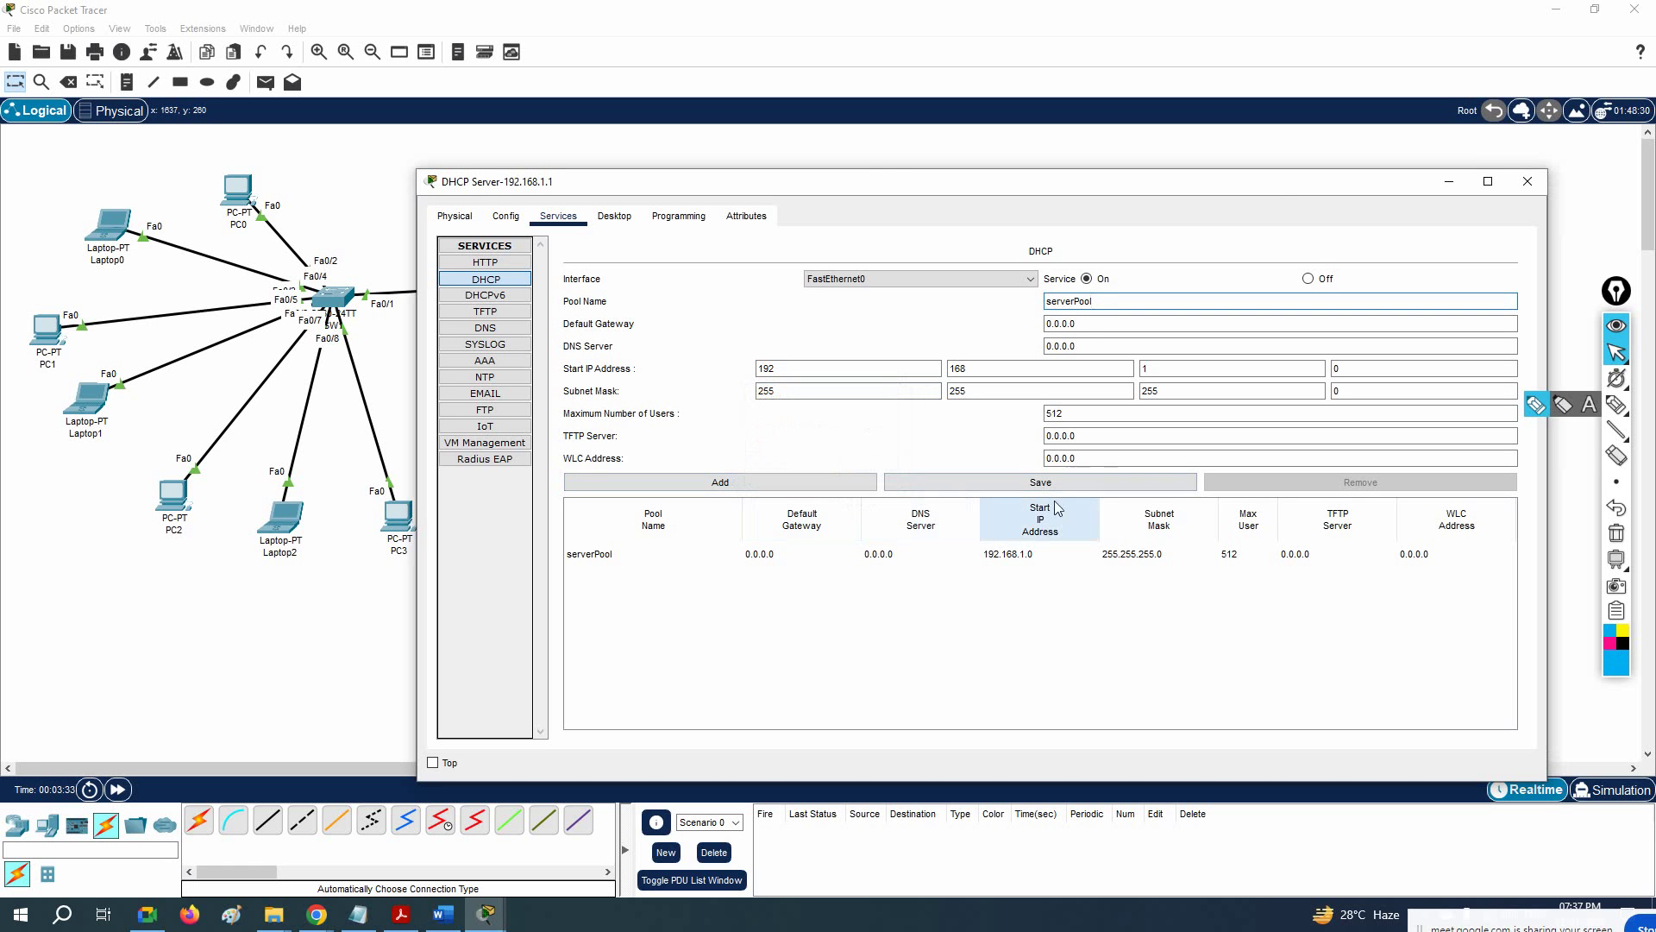
Step: Add a DHCP pool named serverPool1 with start IP address 192.168.1.2
left_click(1084, 301)
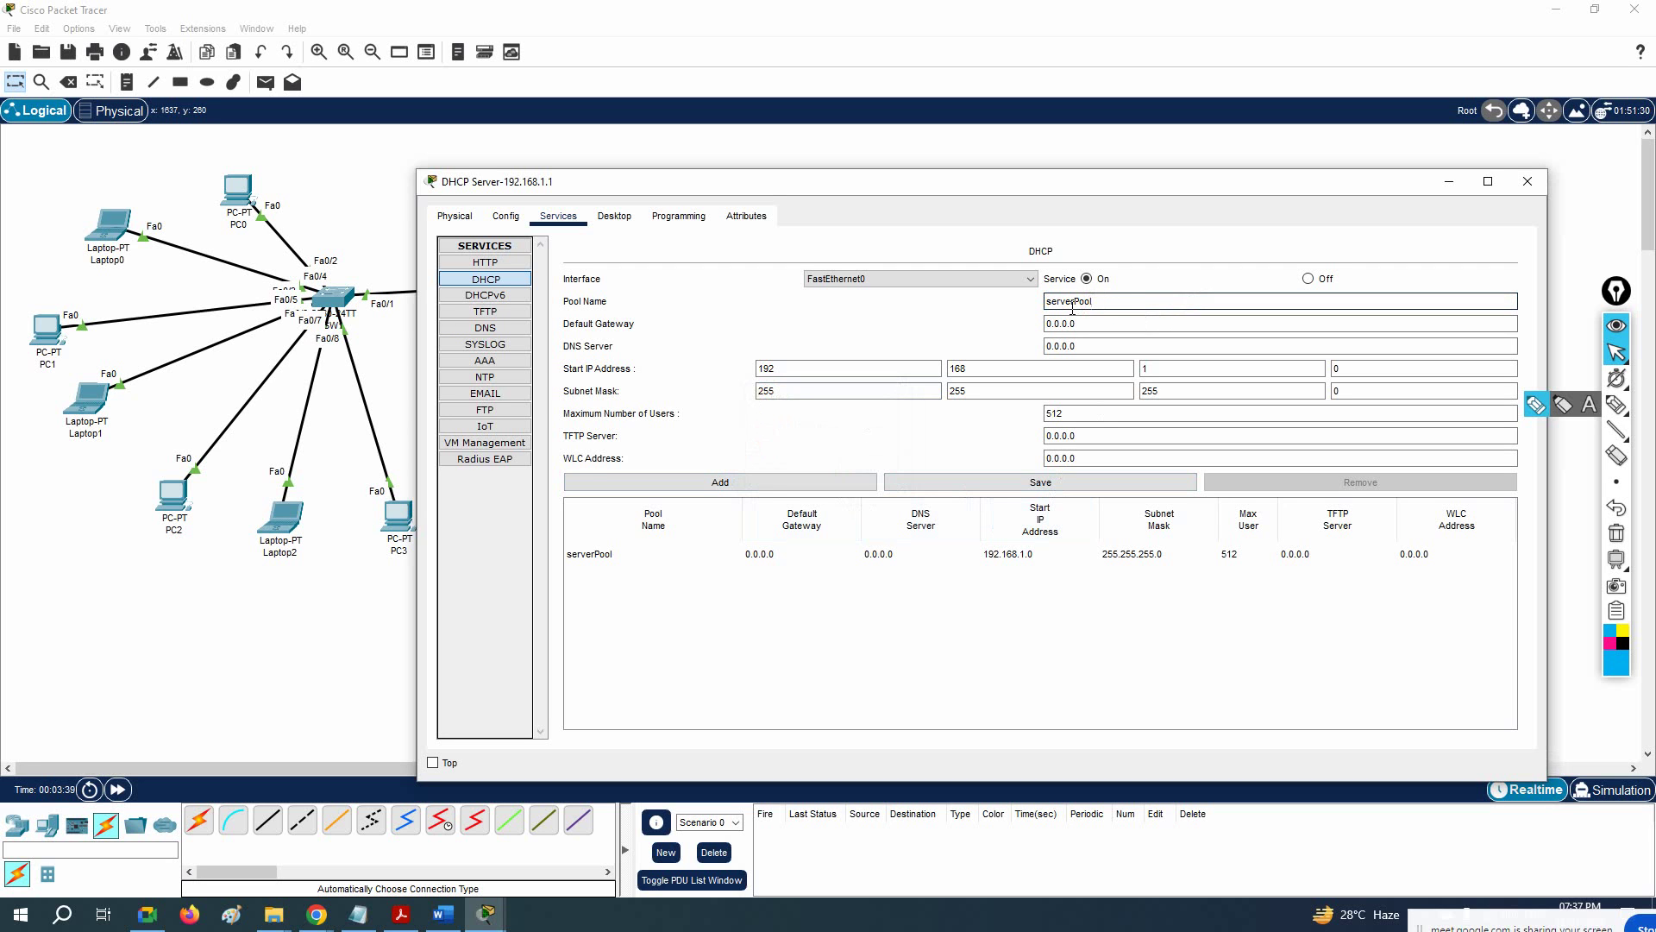
left_click_drag(1094, 302, 1044, 301)
left_click(1096, 302)
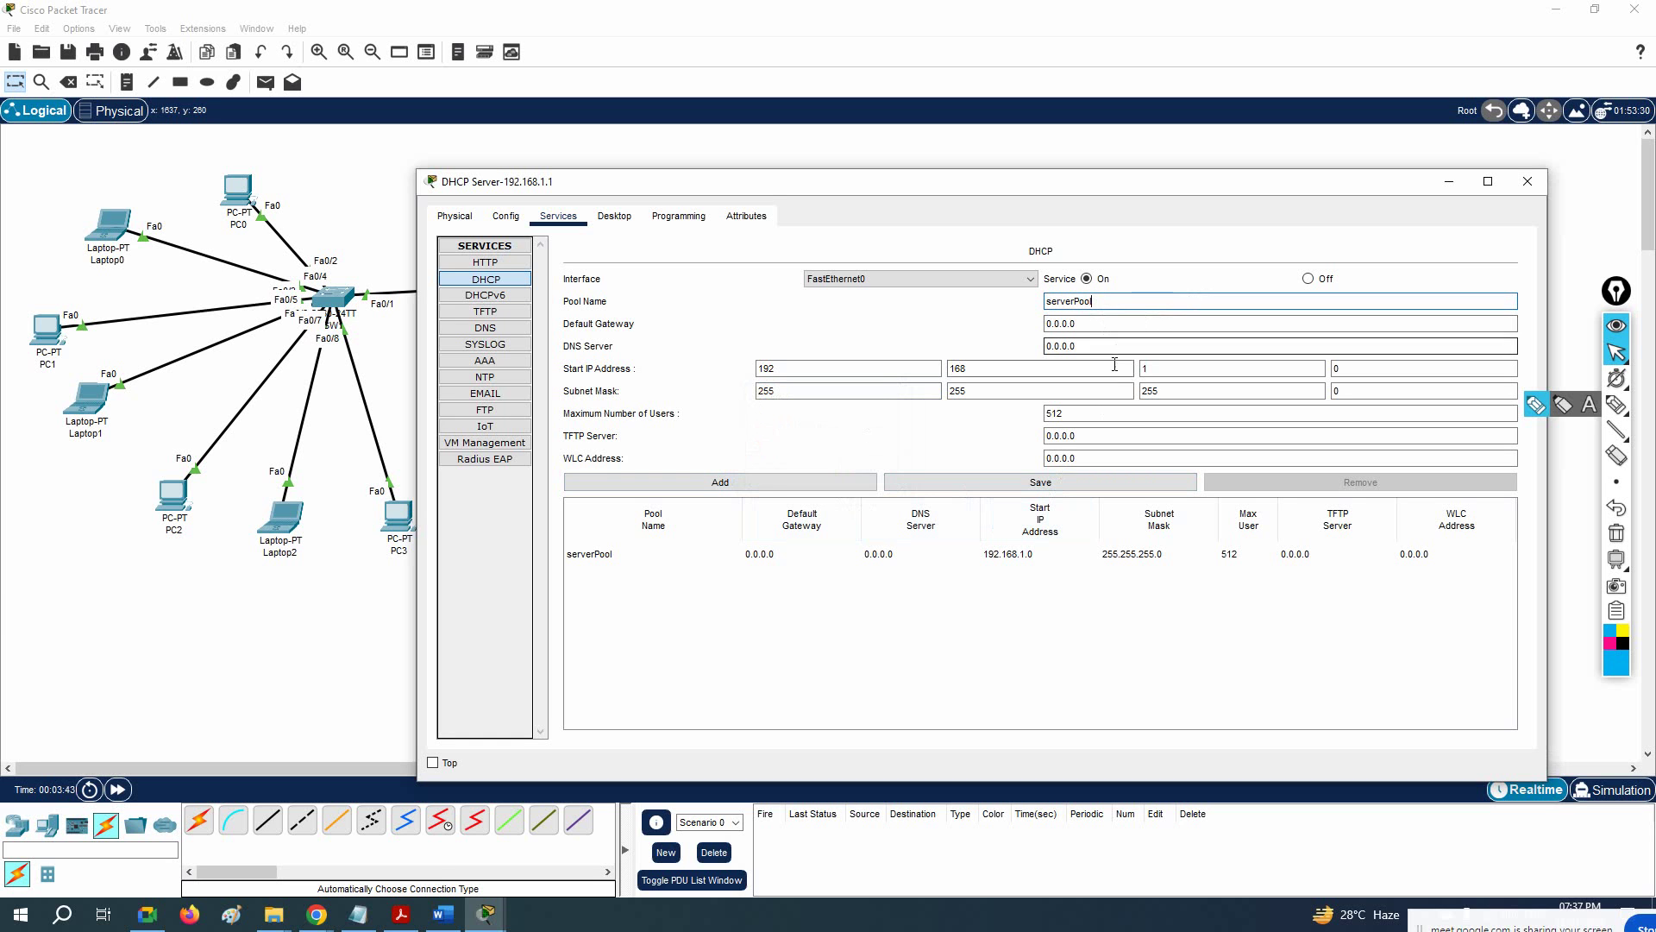
type("1")
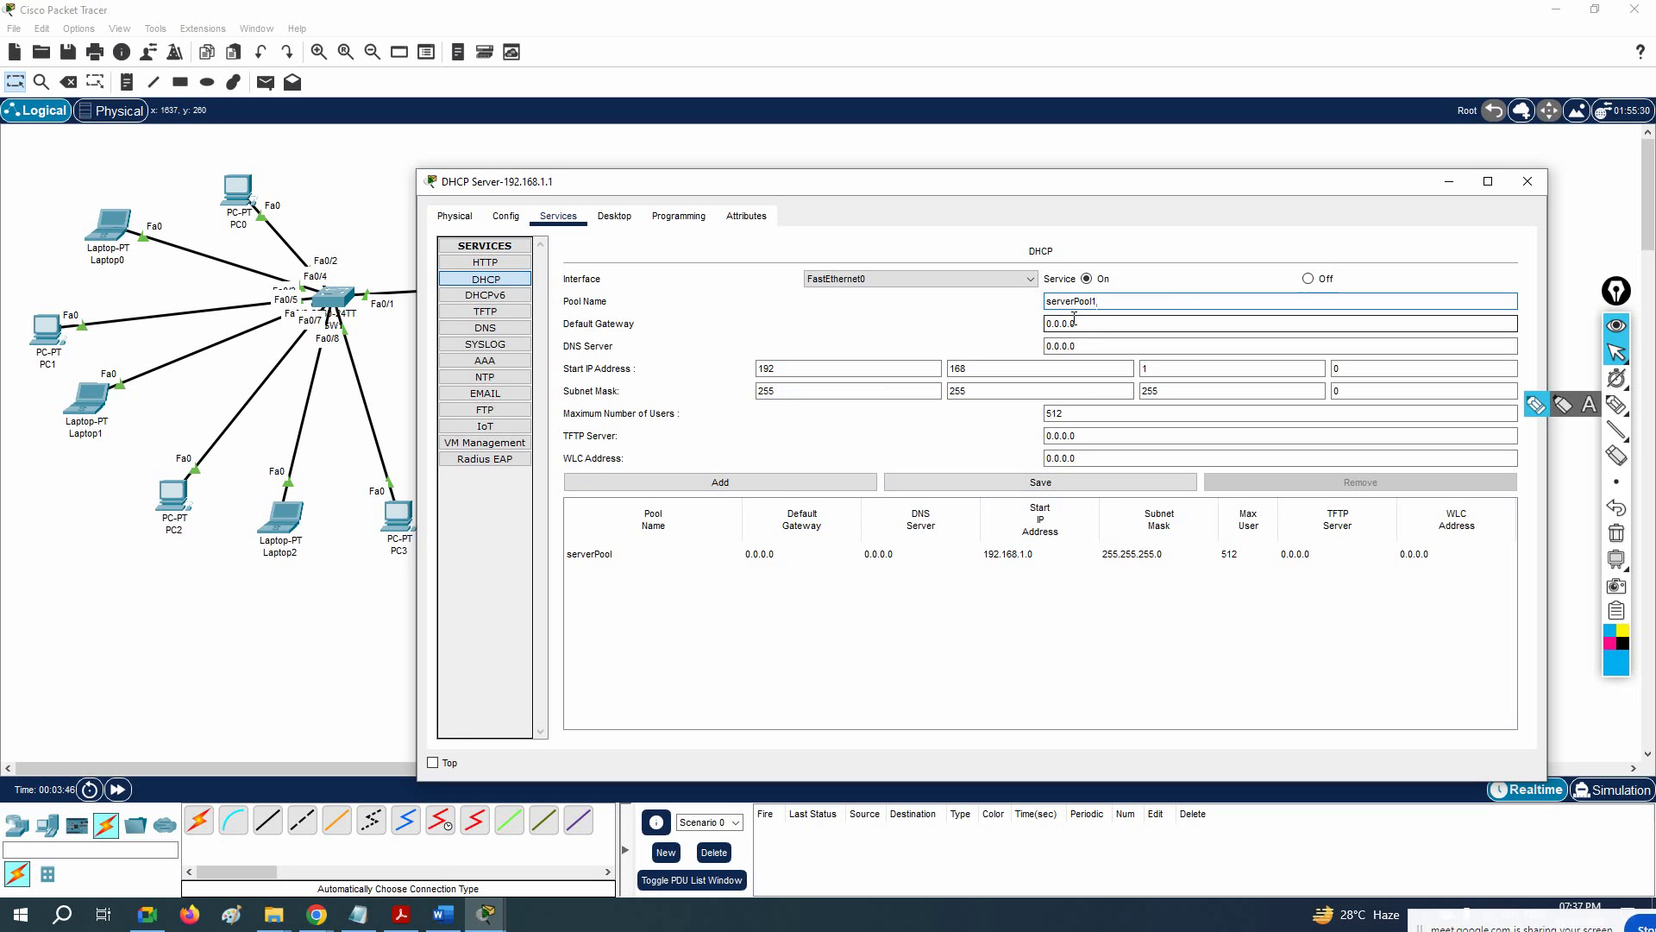
left_click(1152, 371)
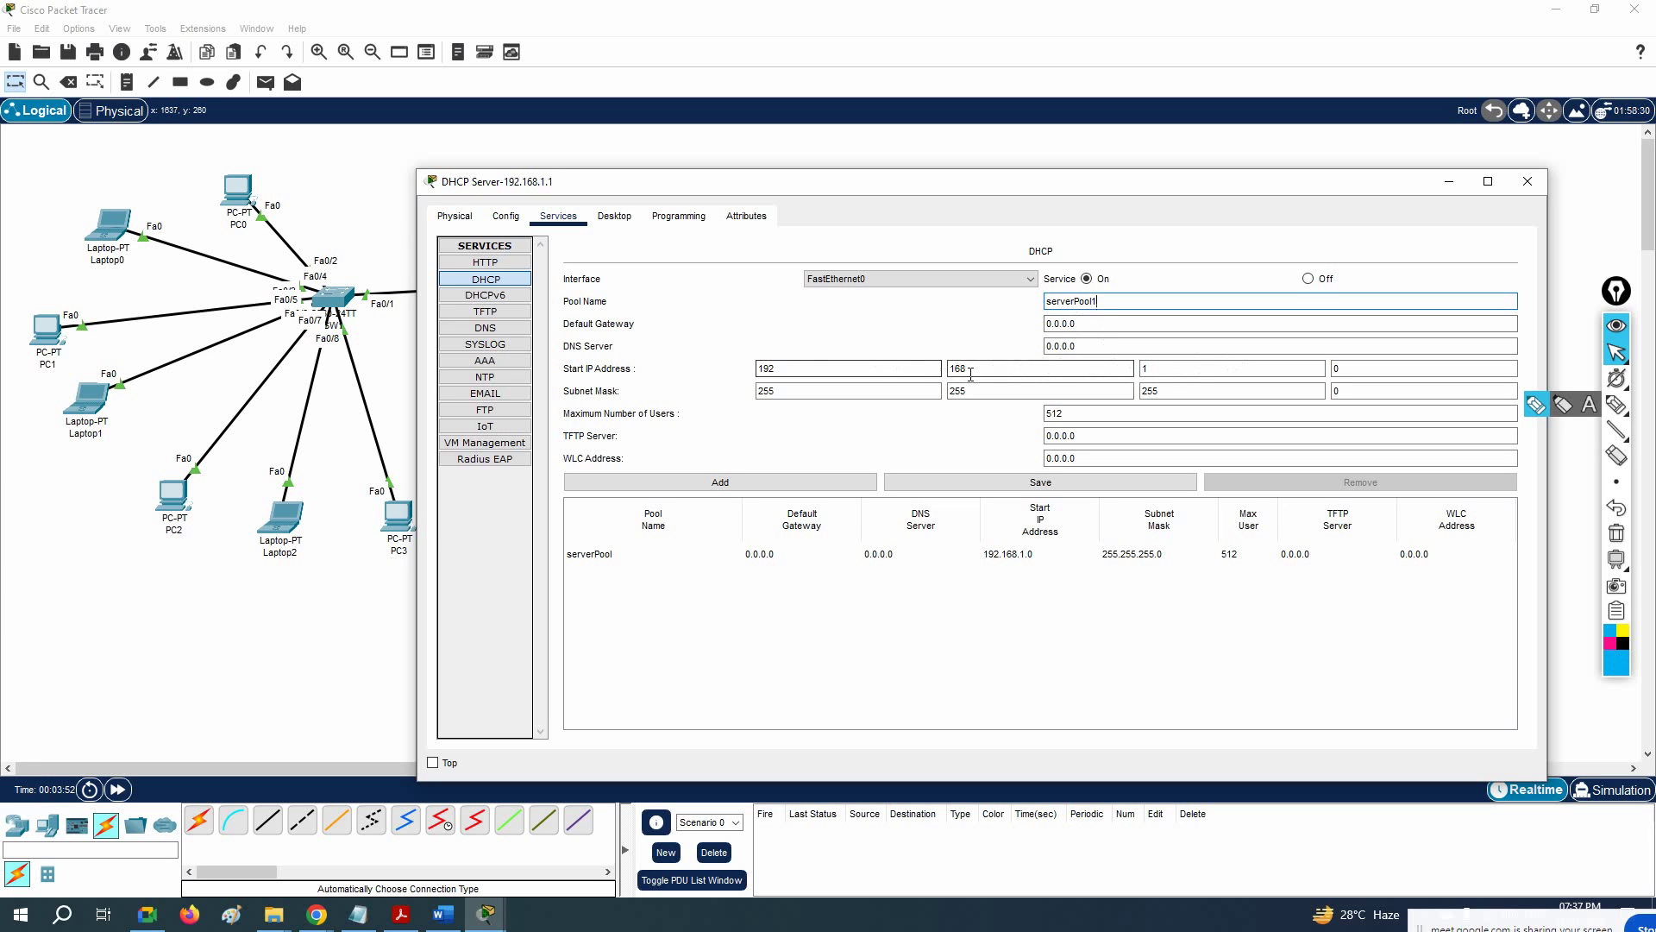
left_click(1282, 369)
key("Tab")
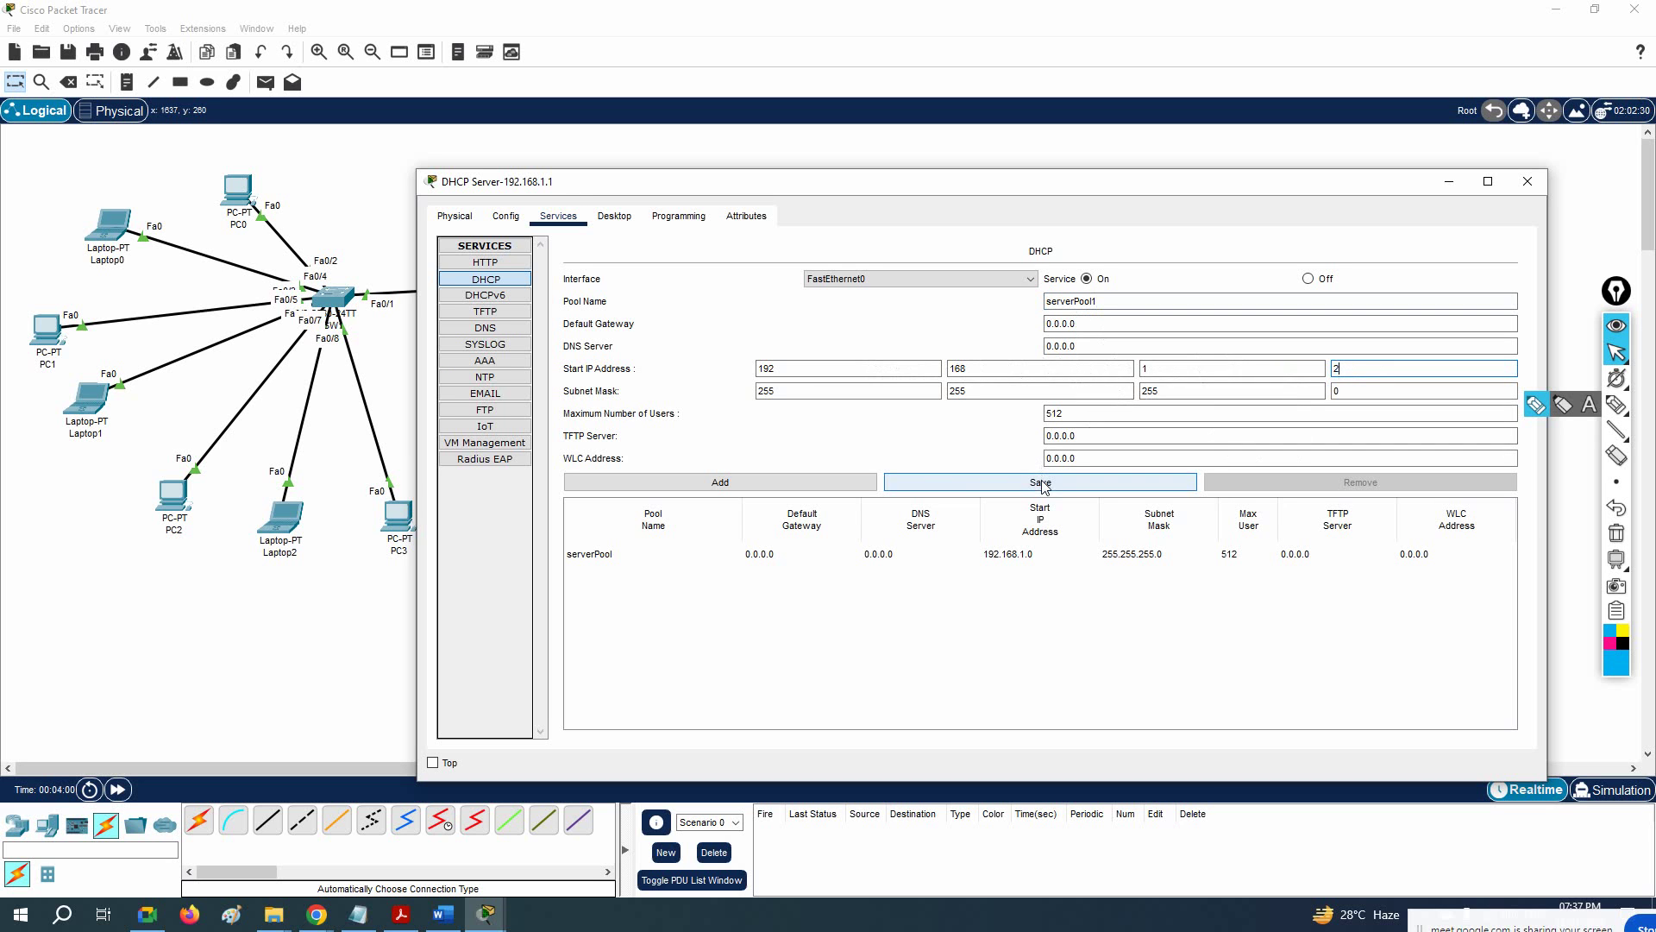
left_click(845, 487)
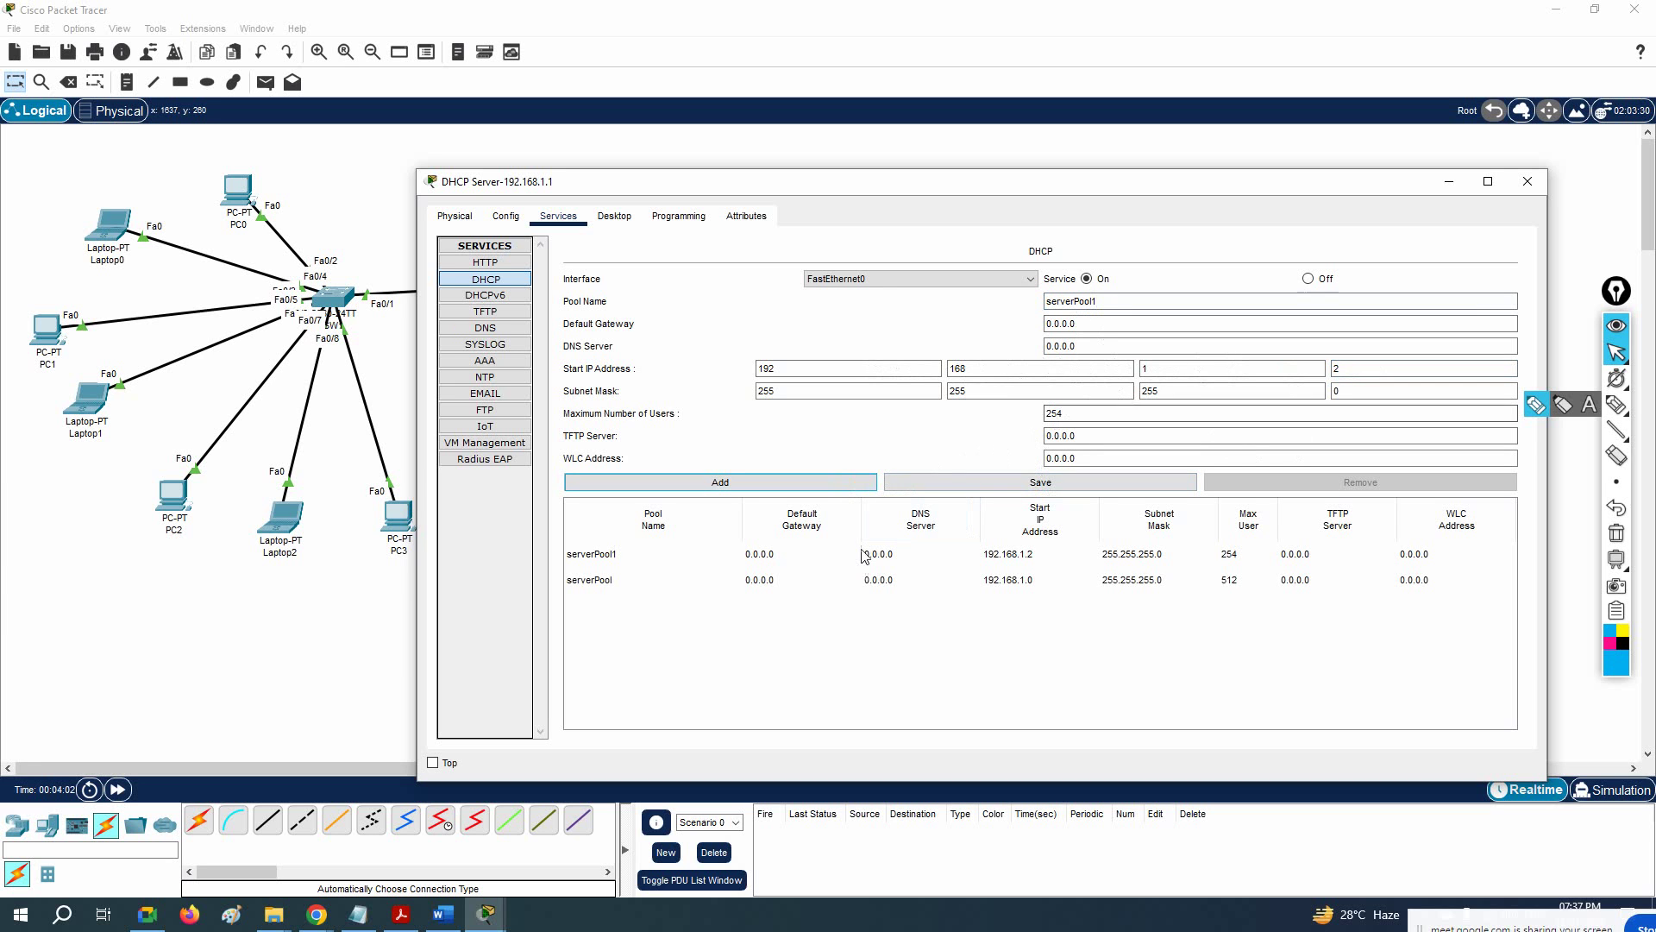
Step: Compare the two DHCP pools in the list and remove serverPool1
double_click(1070, 302)
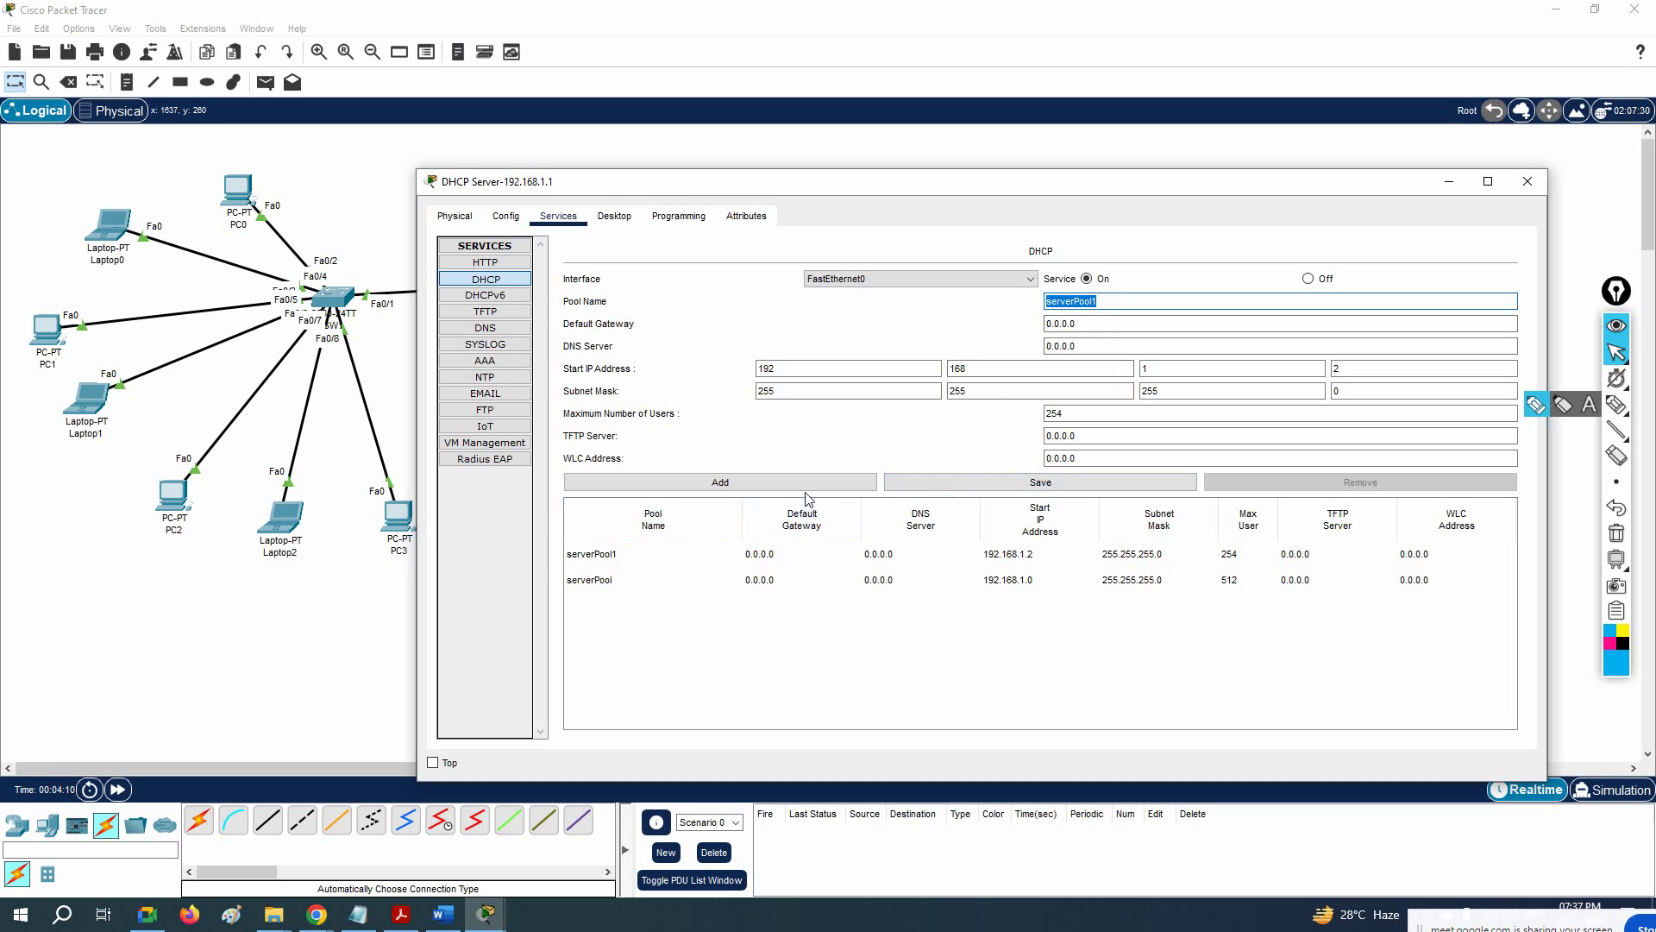
left_click(1114, 559)
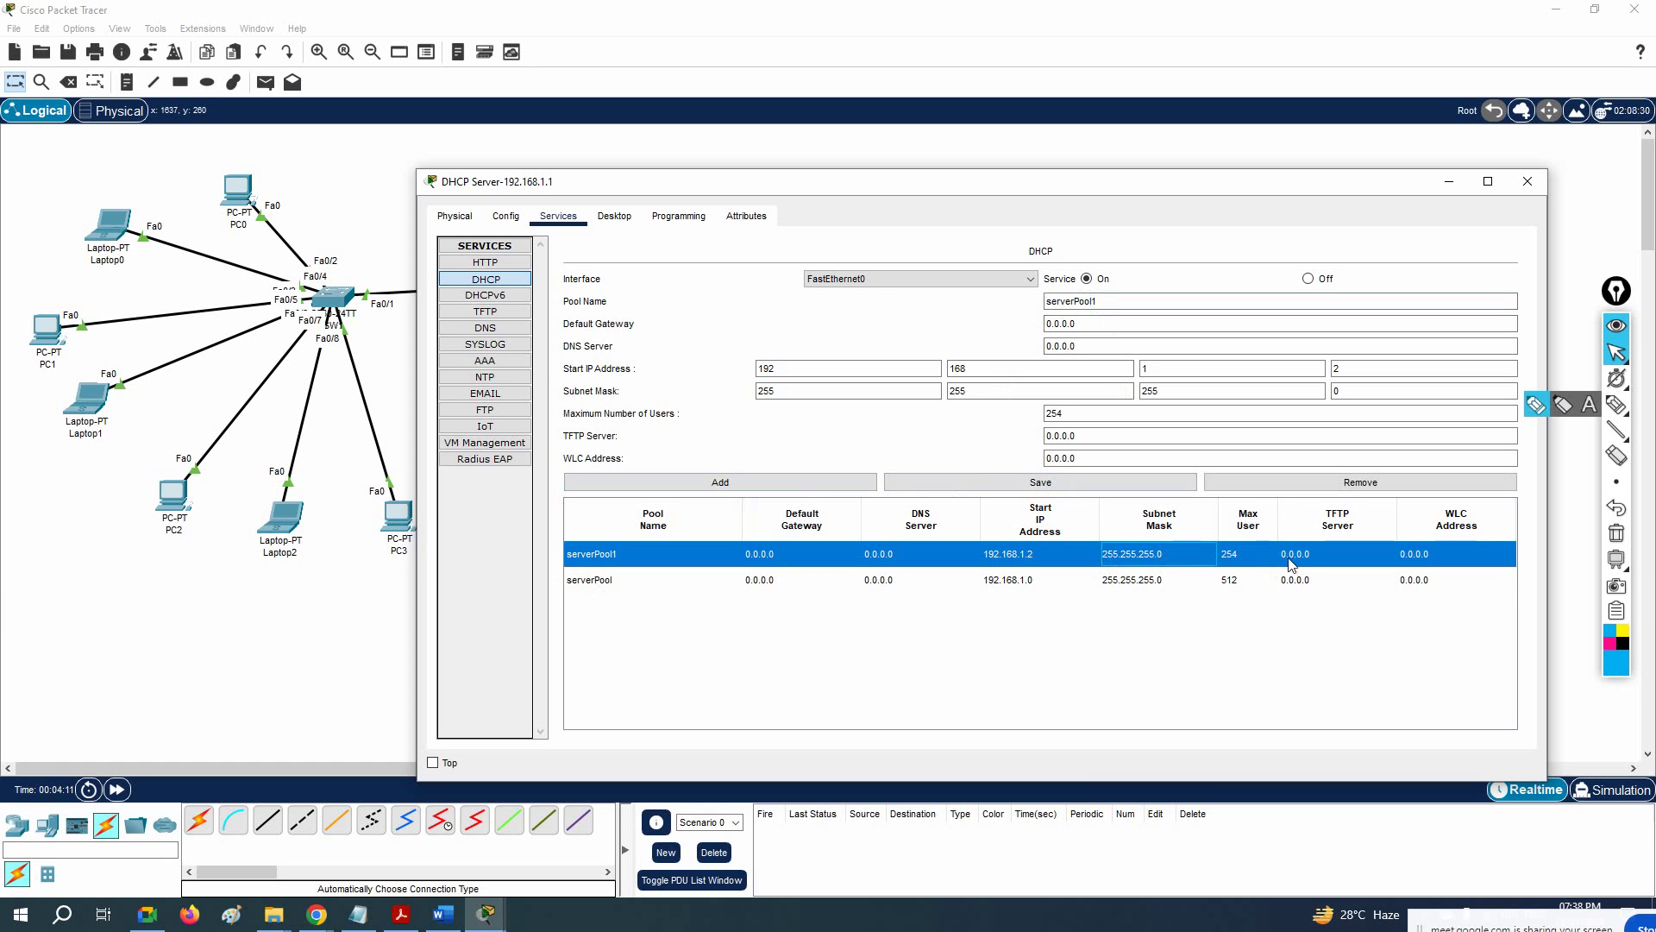
left_click(1219, 583)
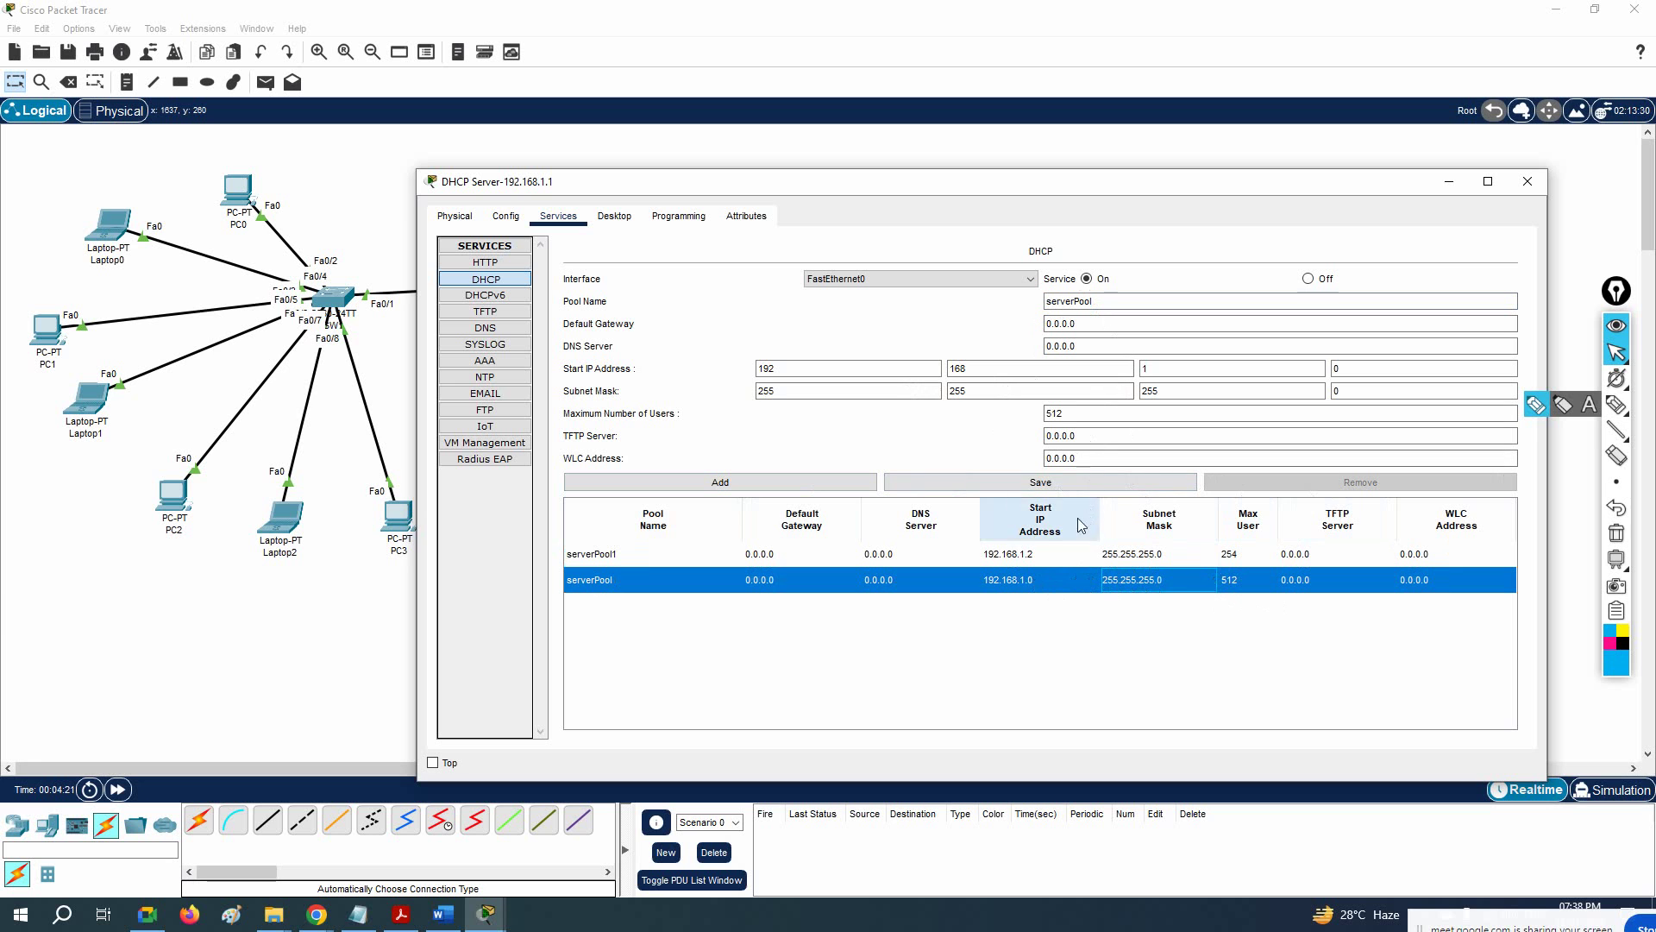
left_click(1068, 559)
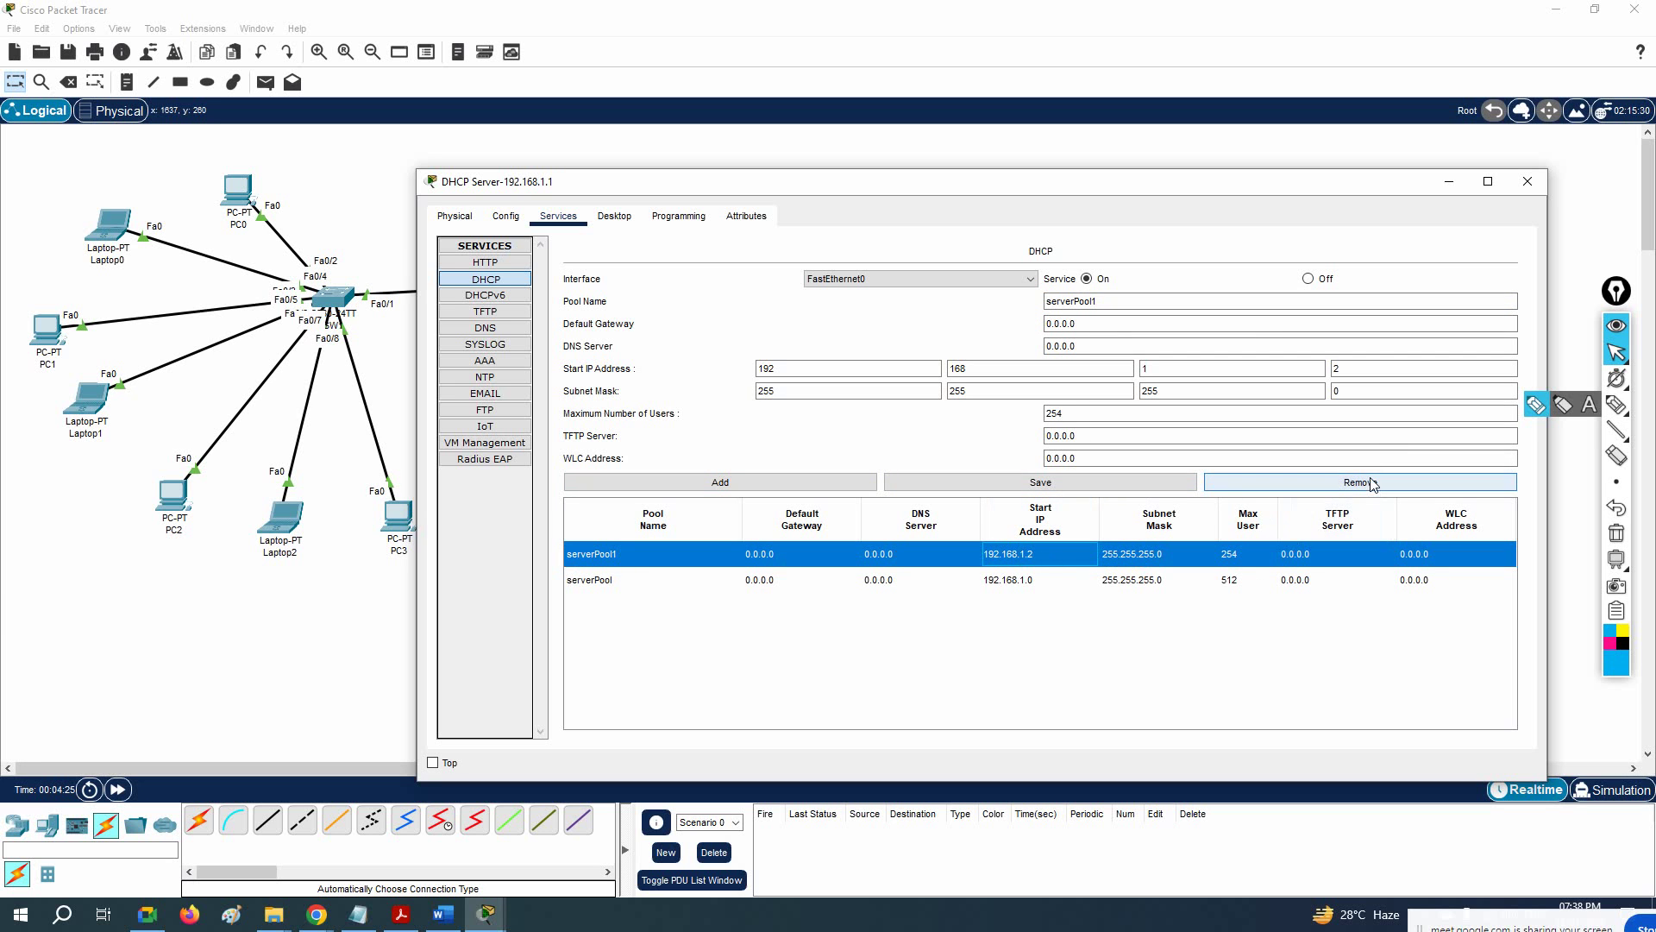
left_click(1251, 482)
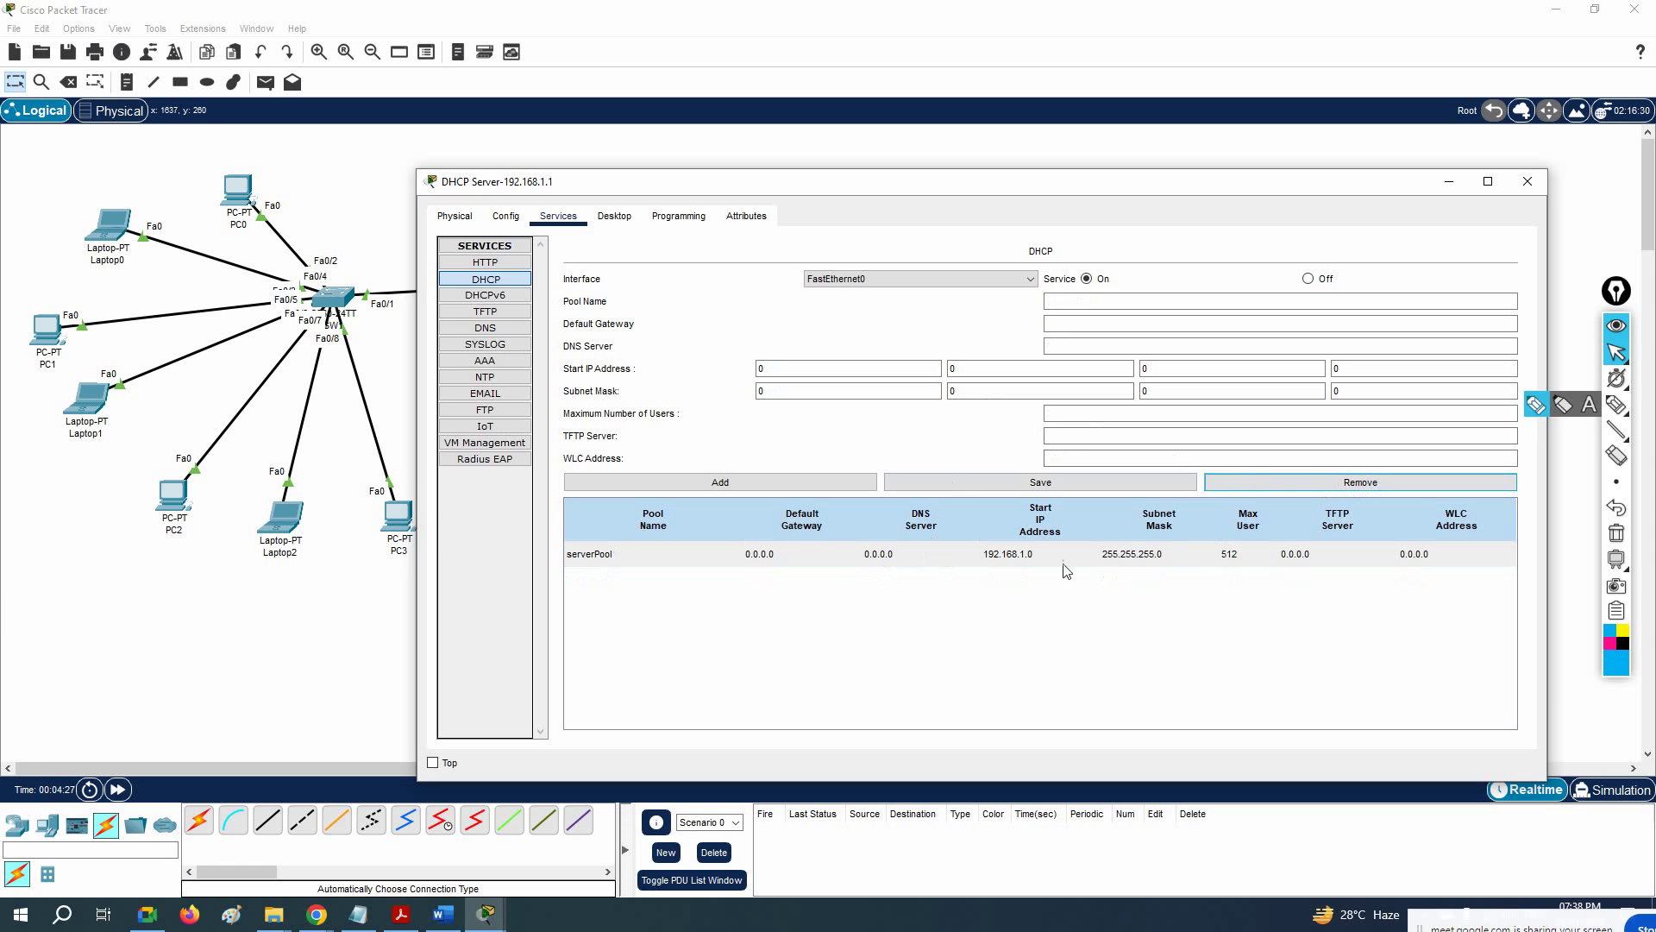
Step: Set the start IP address of the default serverPool to 192.168.1.2 and save the pool
left_click(1161, 566)
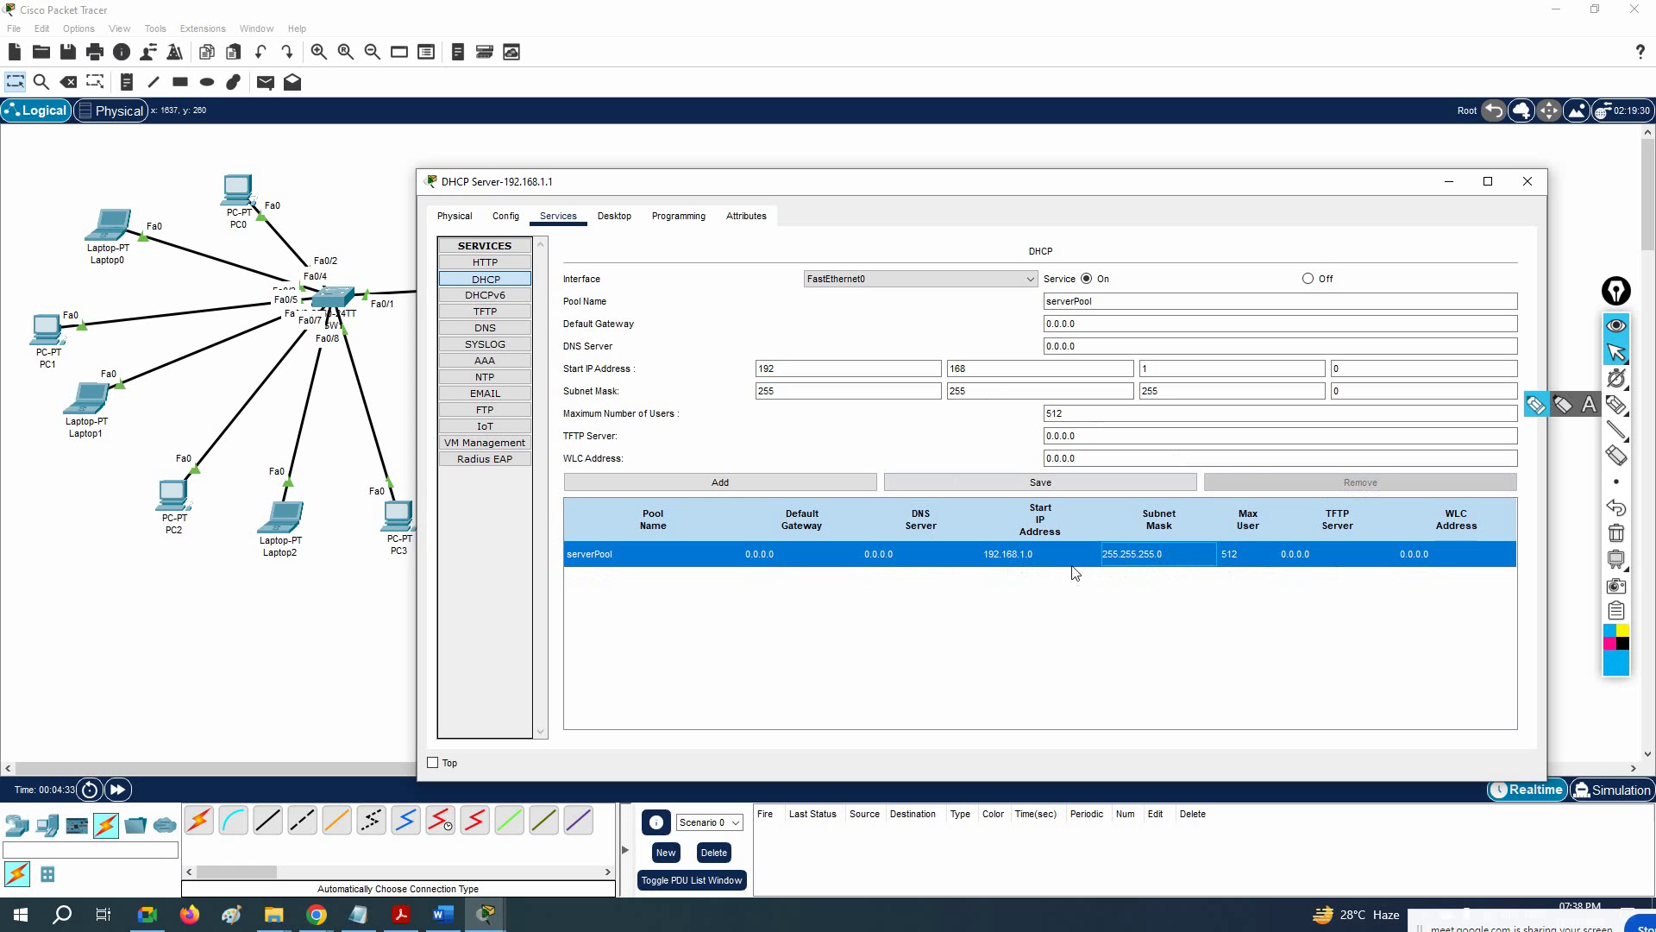
left_click(1336, 369)
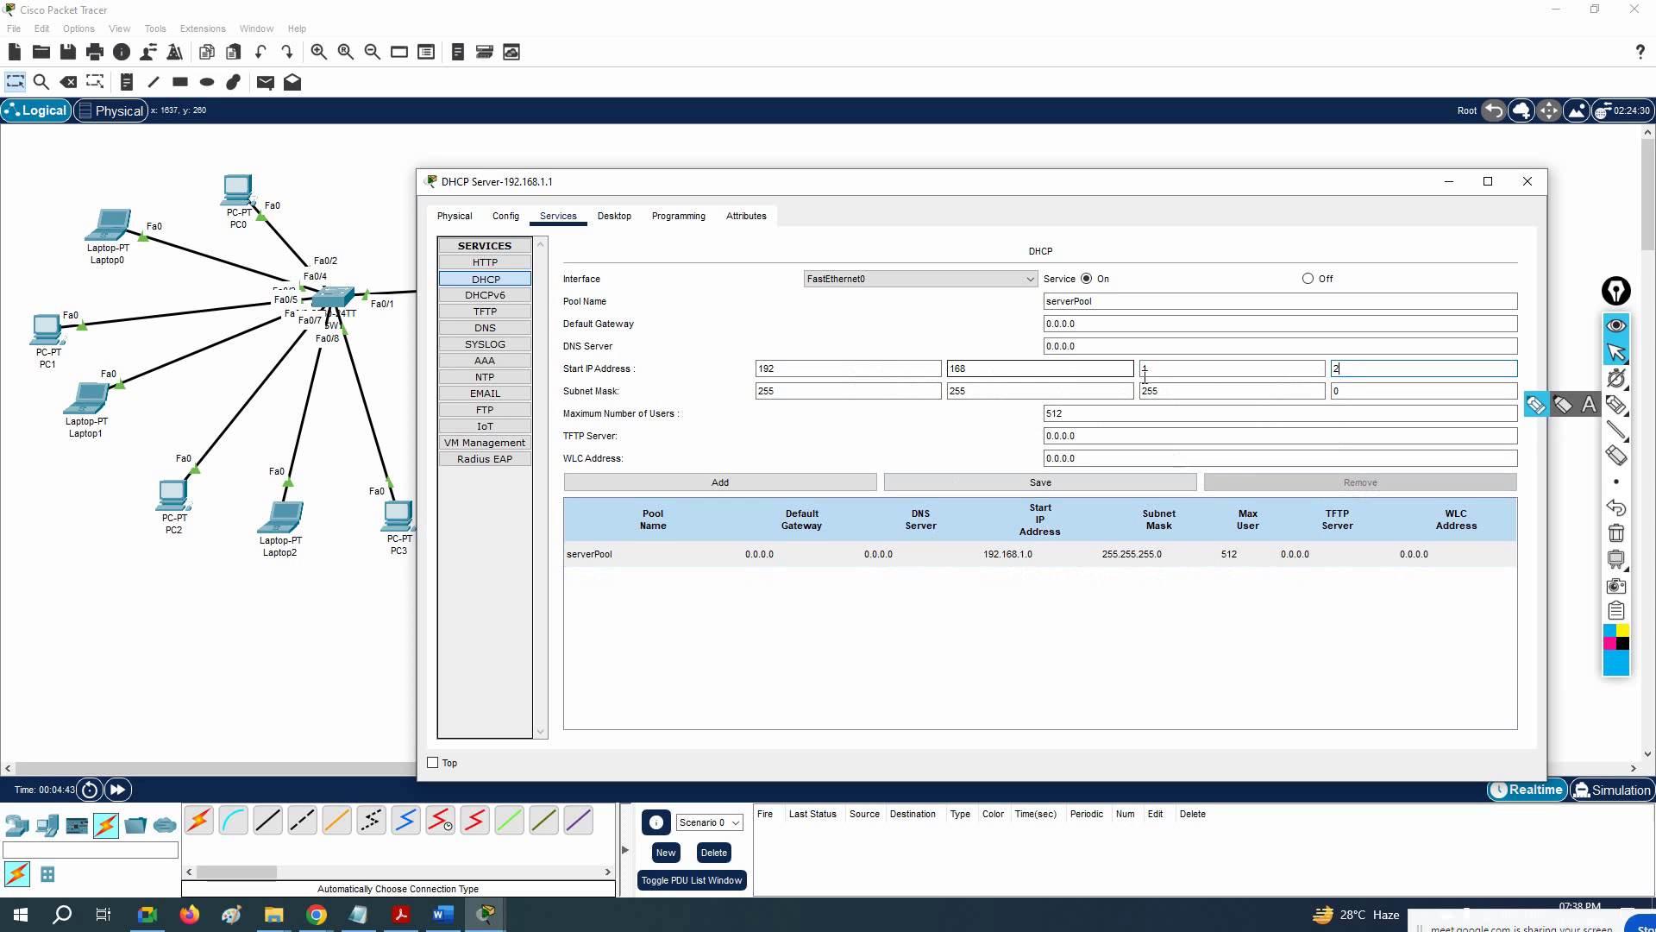
left_click(1044, 481)
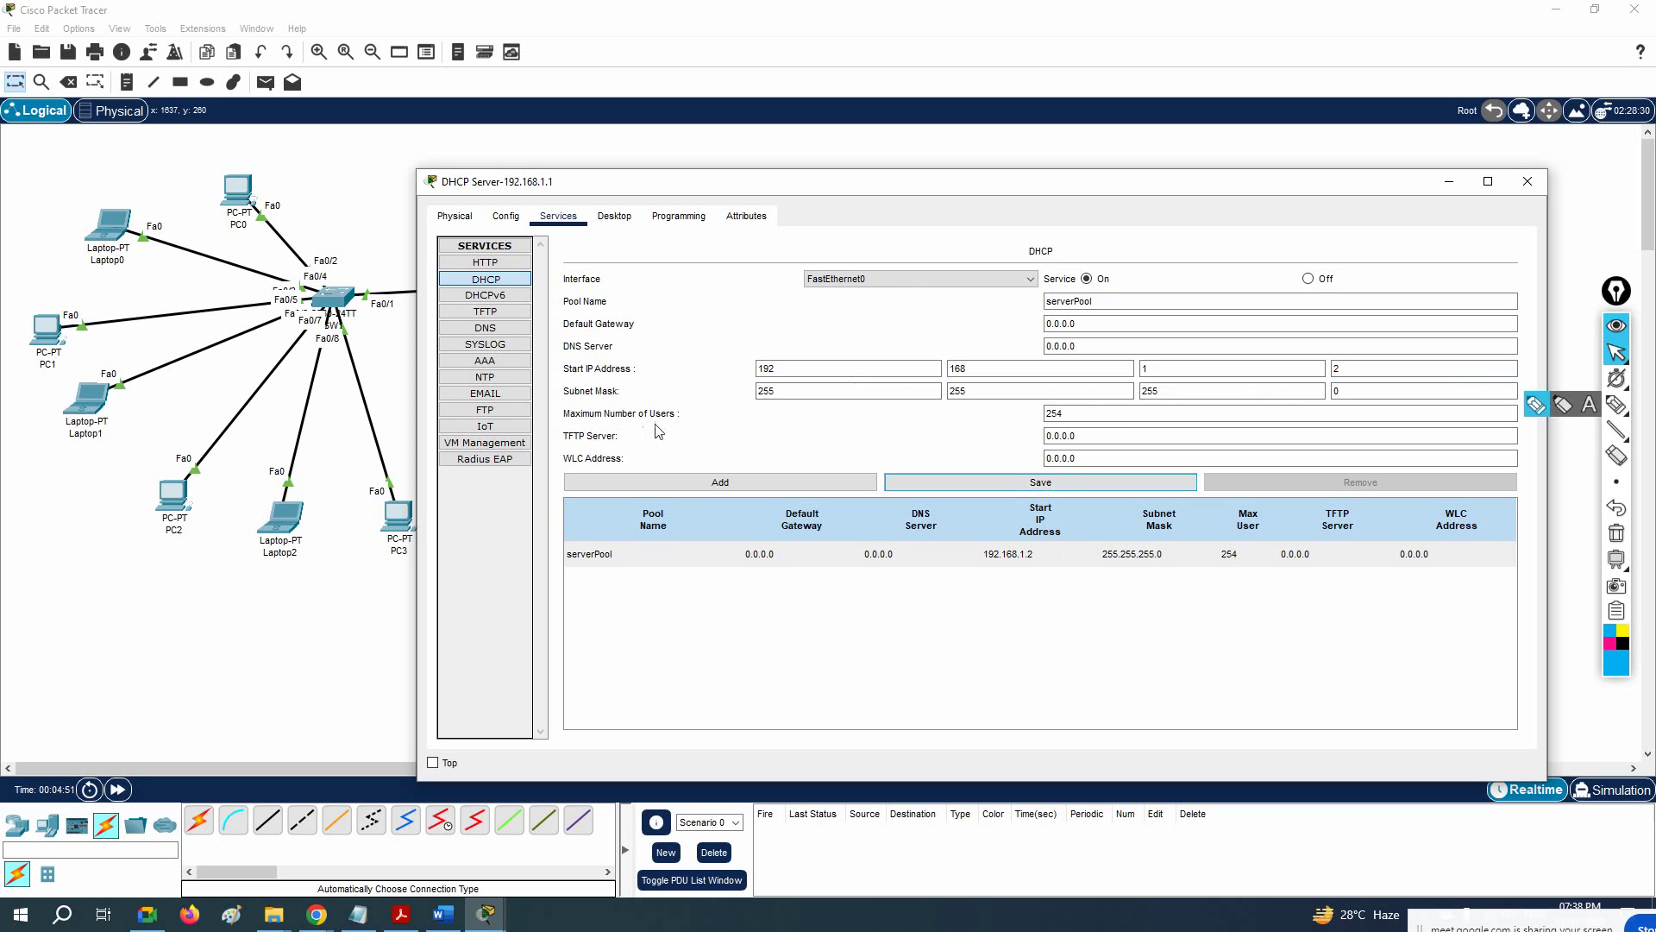
Step: Review serverPool's maximum users, TFTP server, WLC address, DNS server and default gateway entries, and close the server's window
double_click(1043, 407)
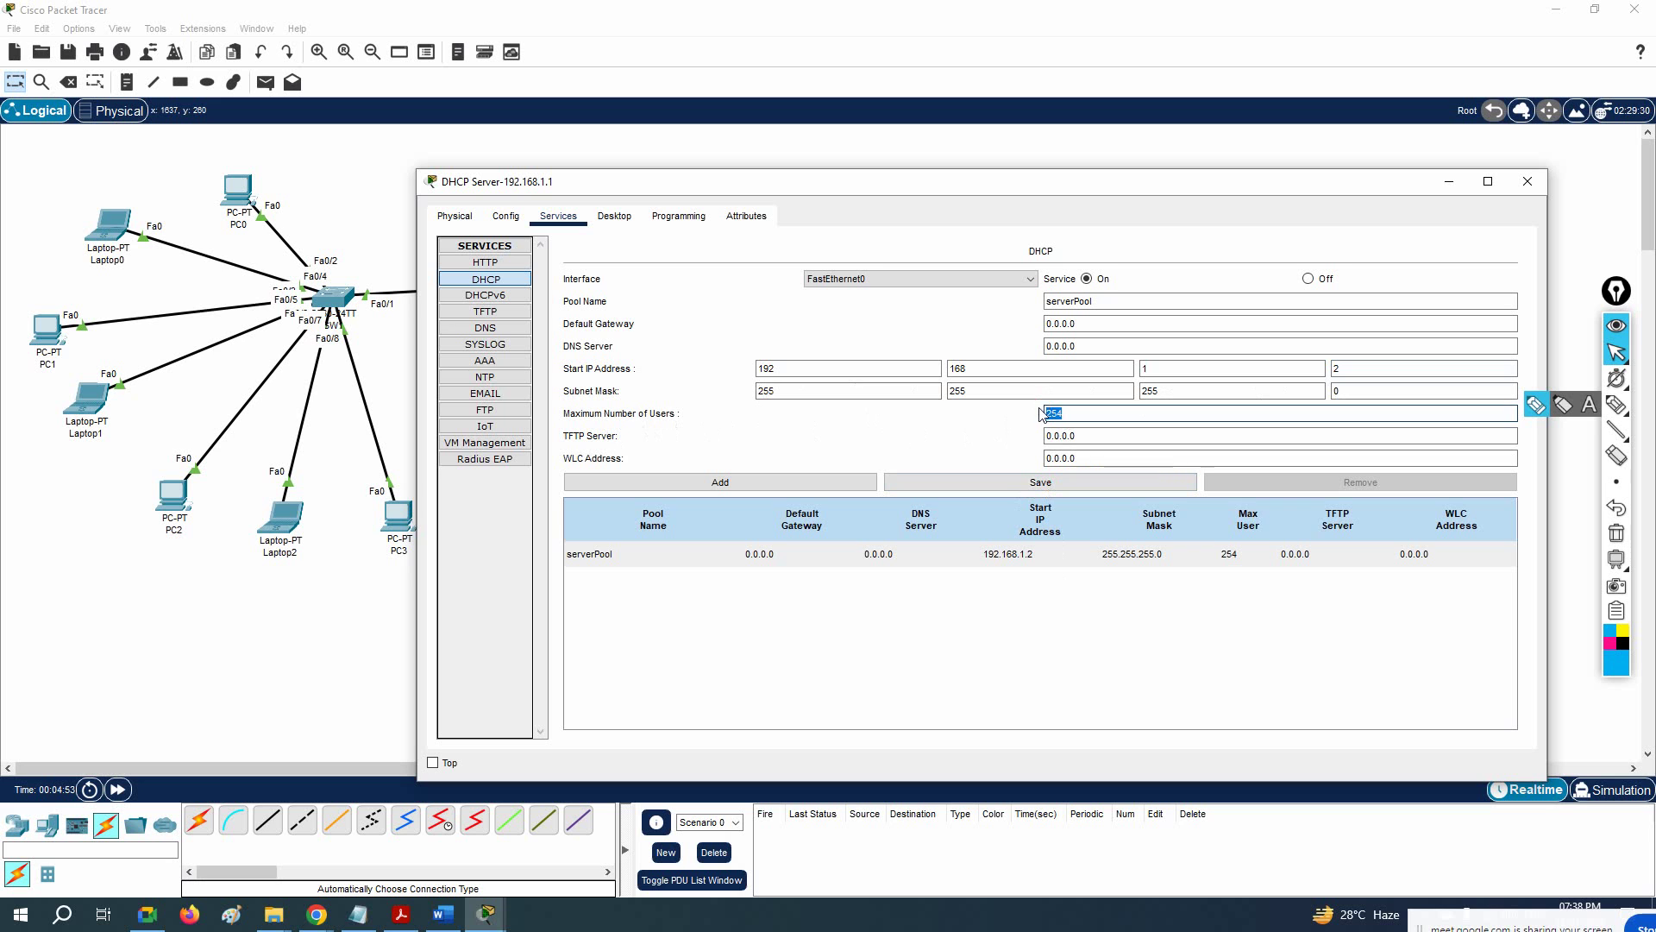
double_click(1042, 435)
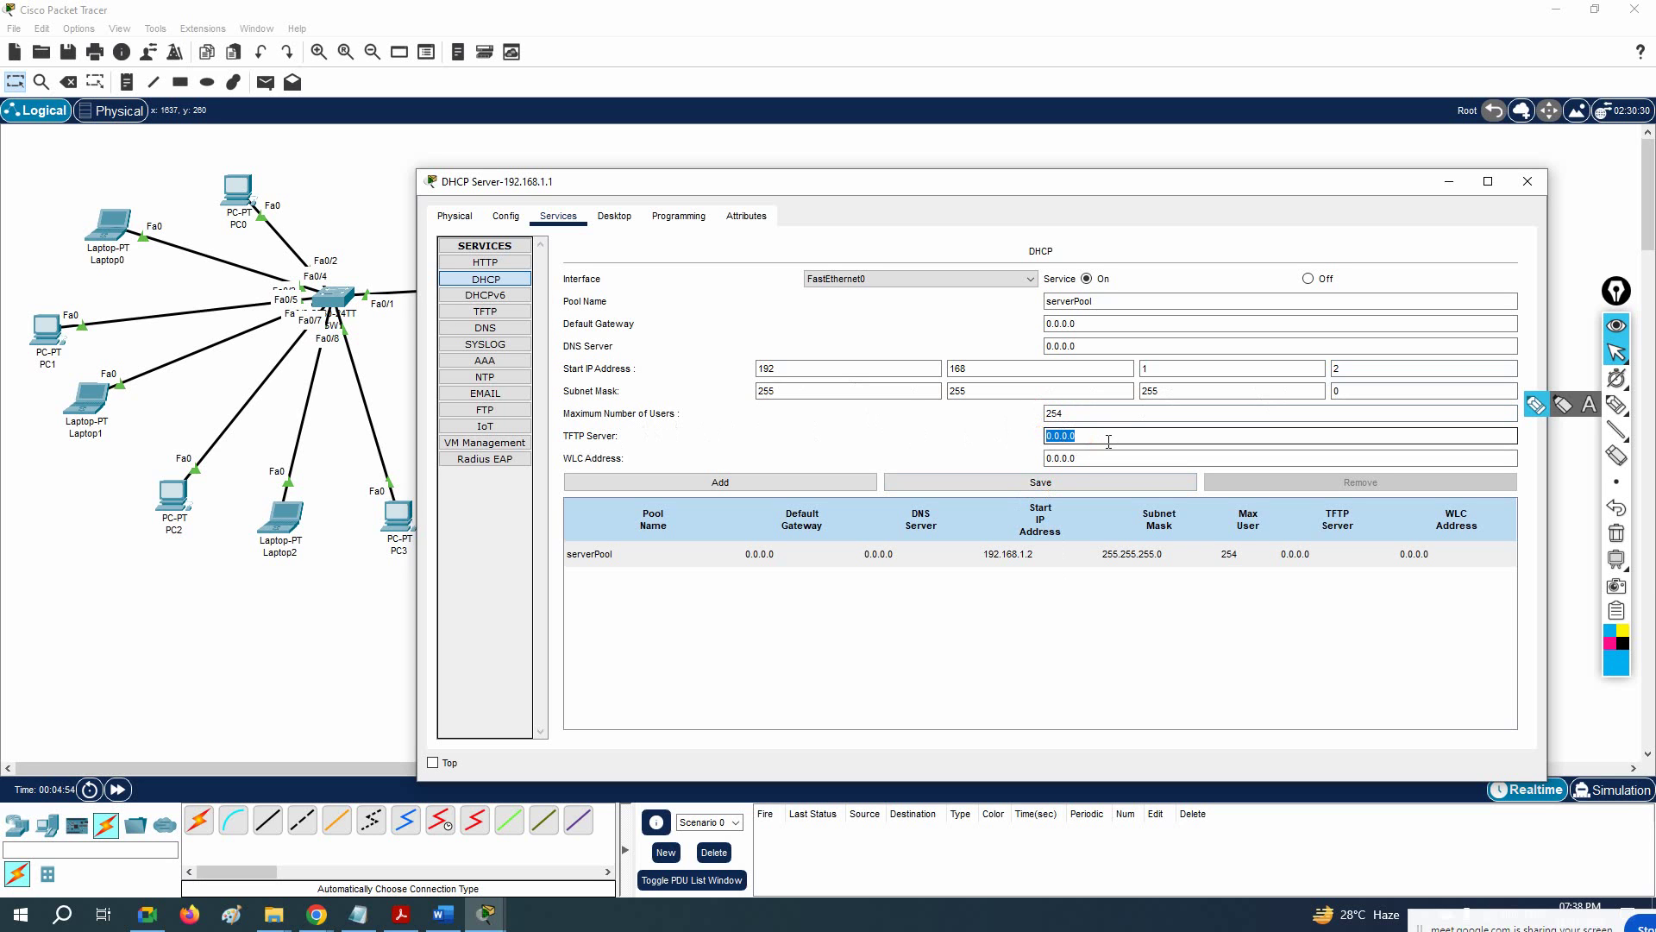
double_click(1094, 463)
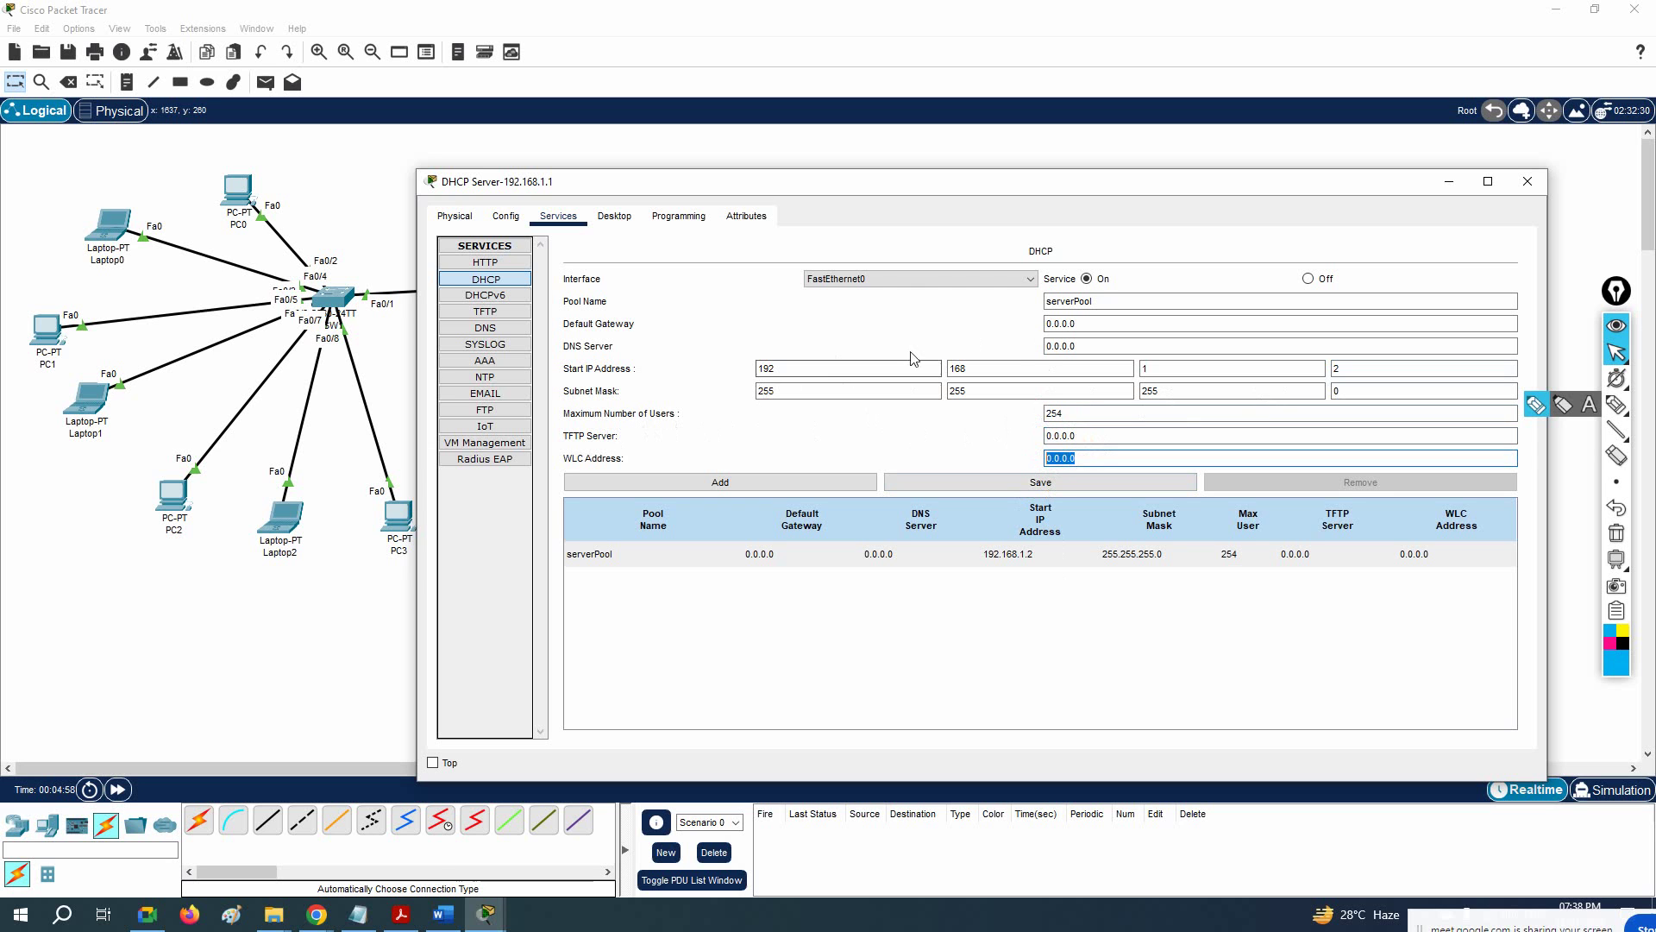
double_click(1194, 345)
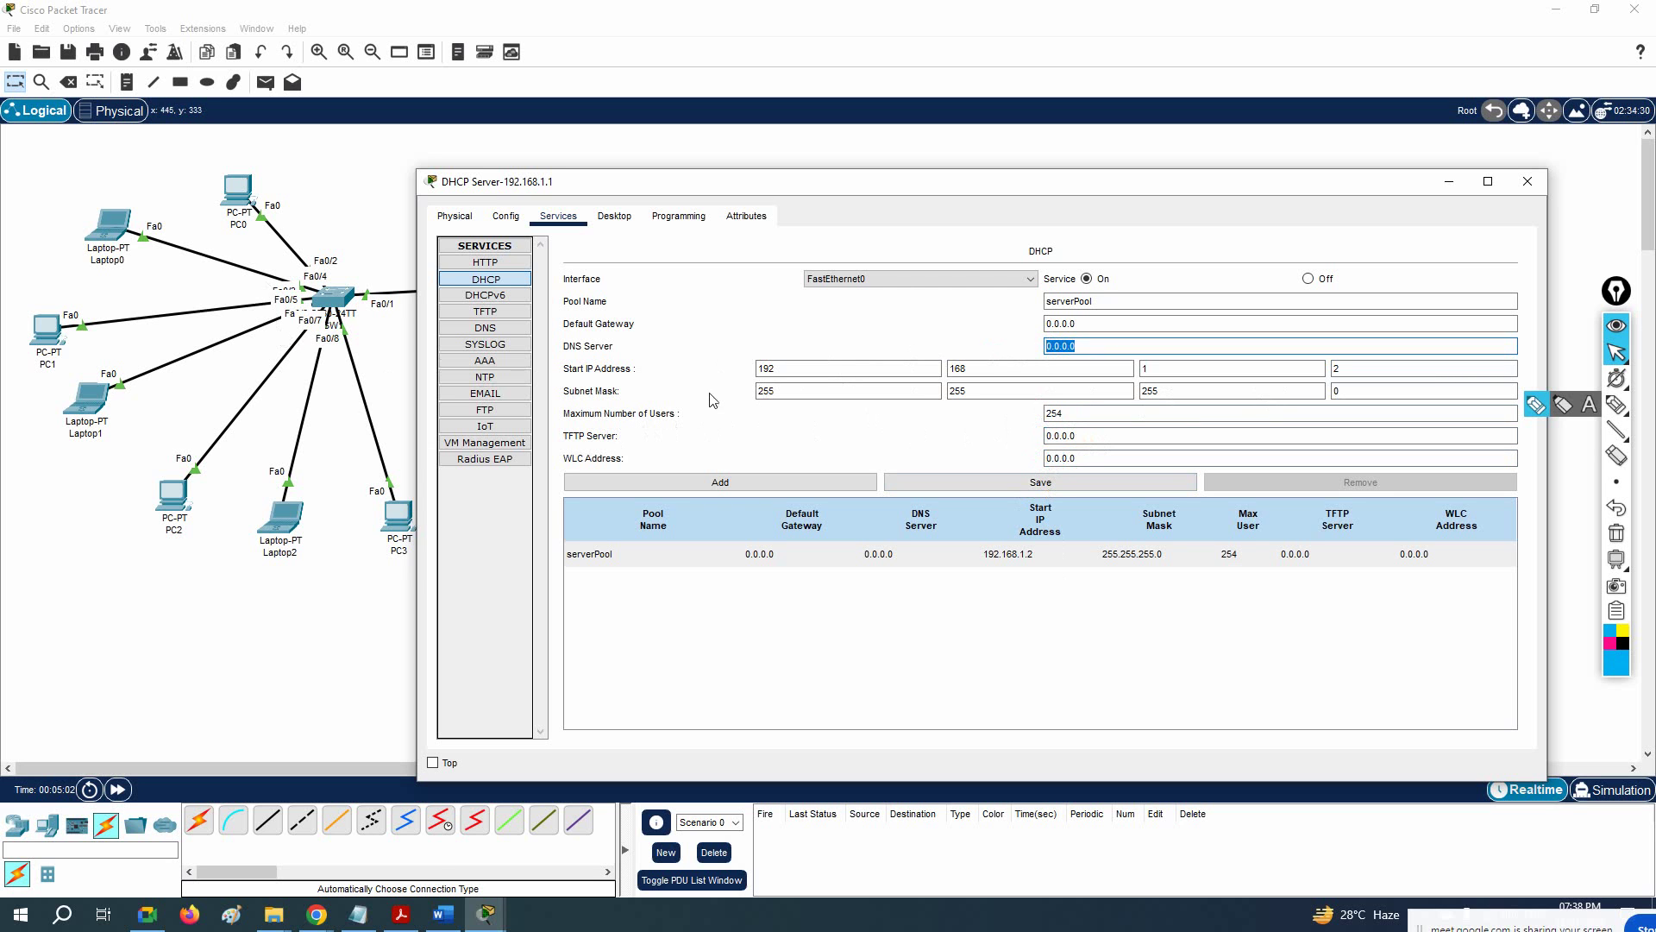
left_click(1087, 324)
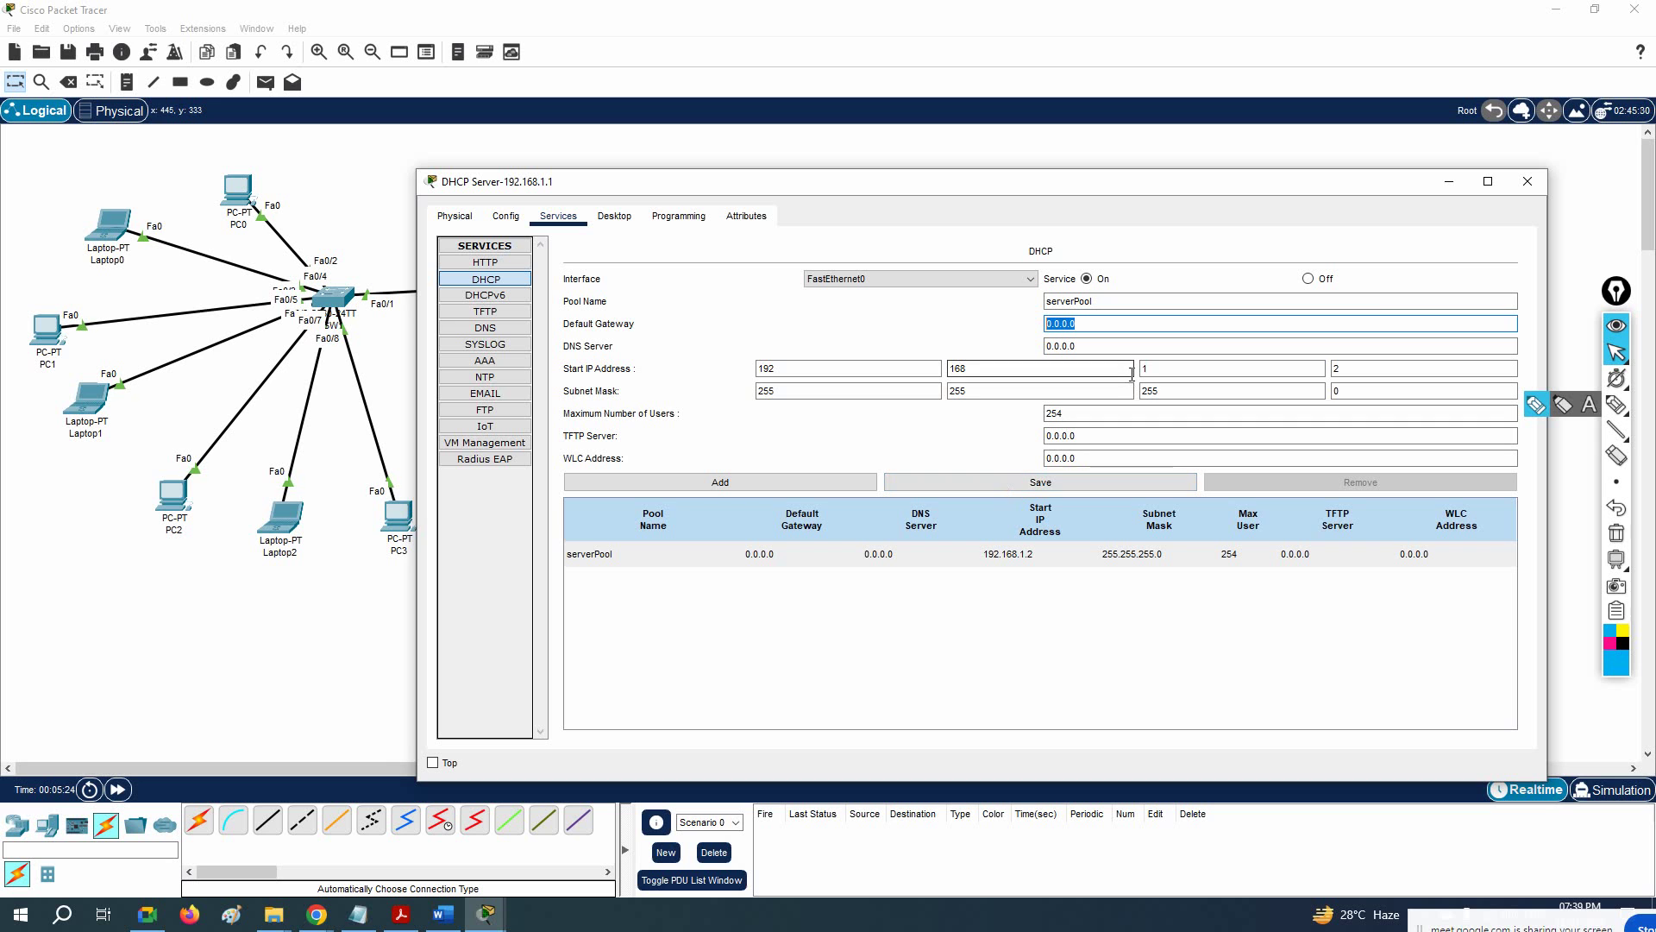
left_click(1527, 181)
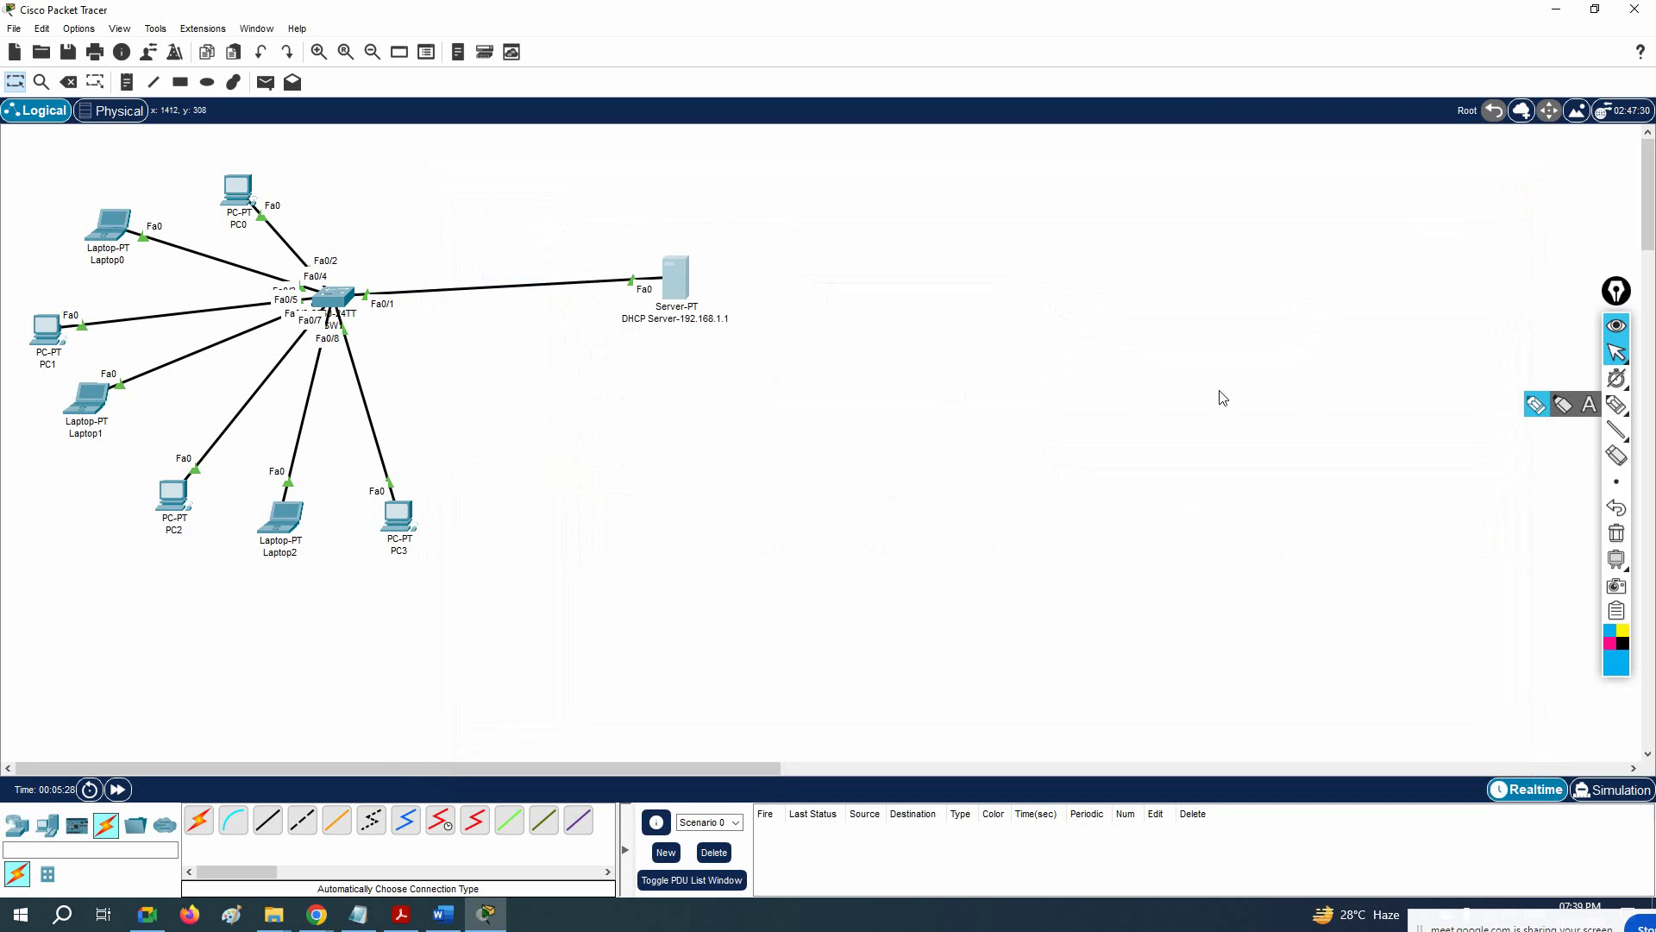
Step: Switch PC0's IPv4 configuration from static to DHCP, check the assigned addressing, and minimize its window
left_click(241, 190)
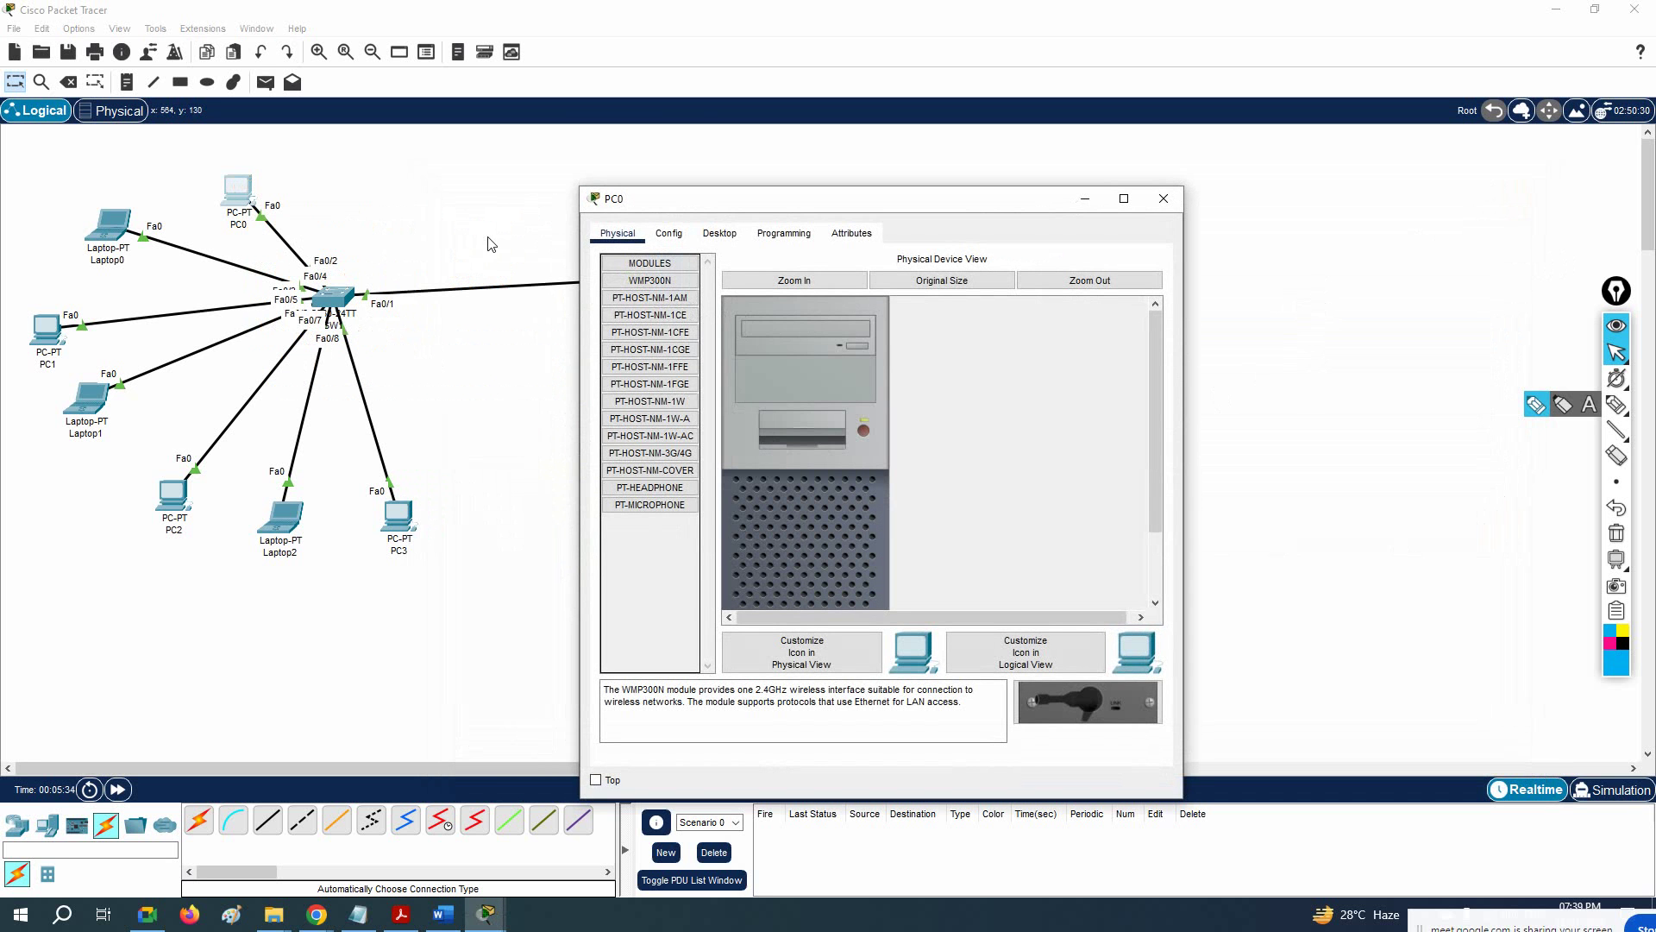
left_click(717, 234)
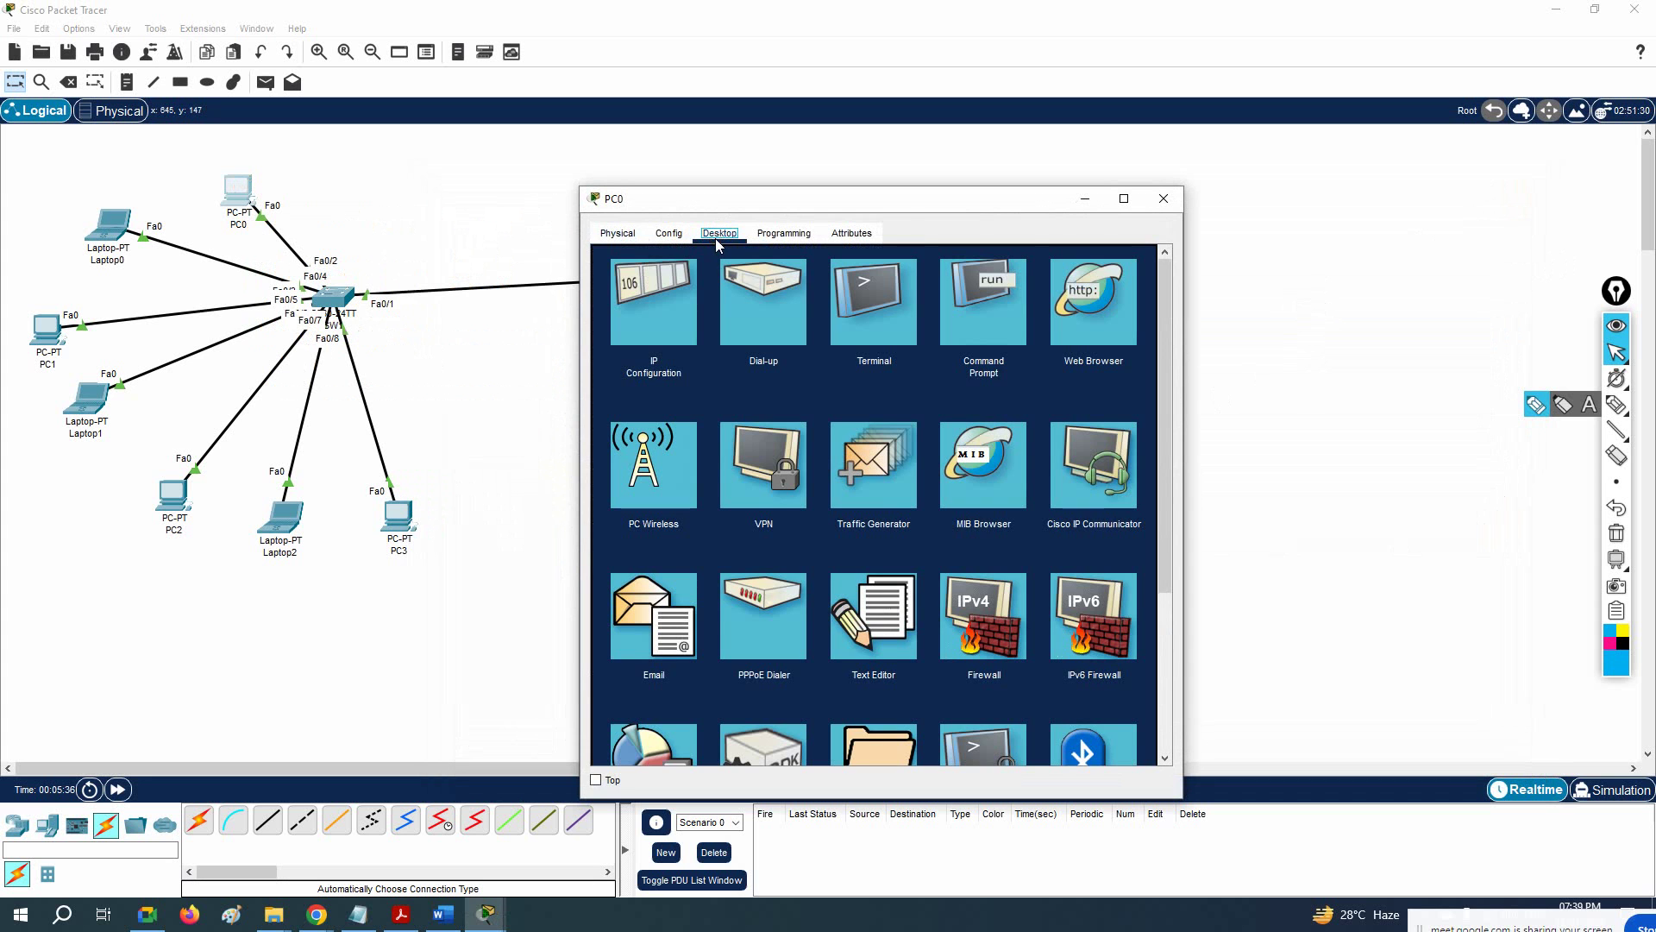
left_click(638, 312)
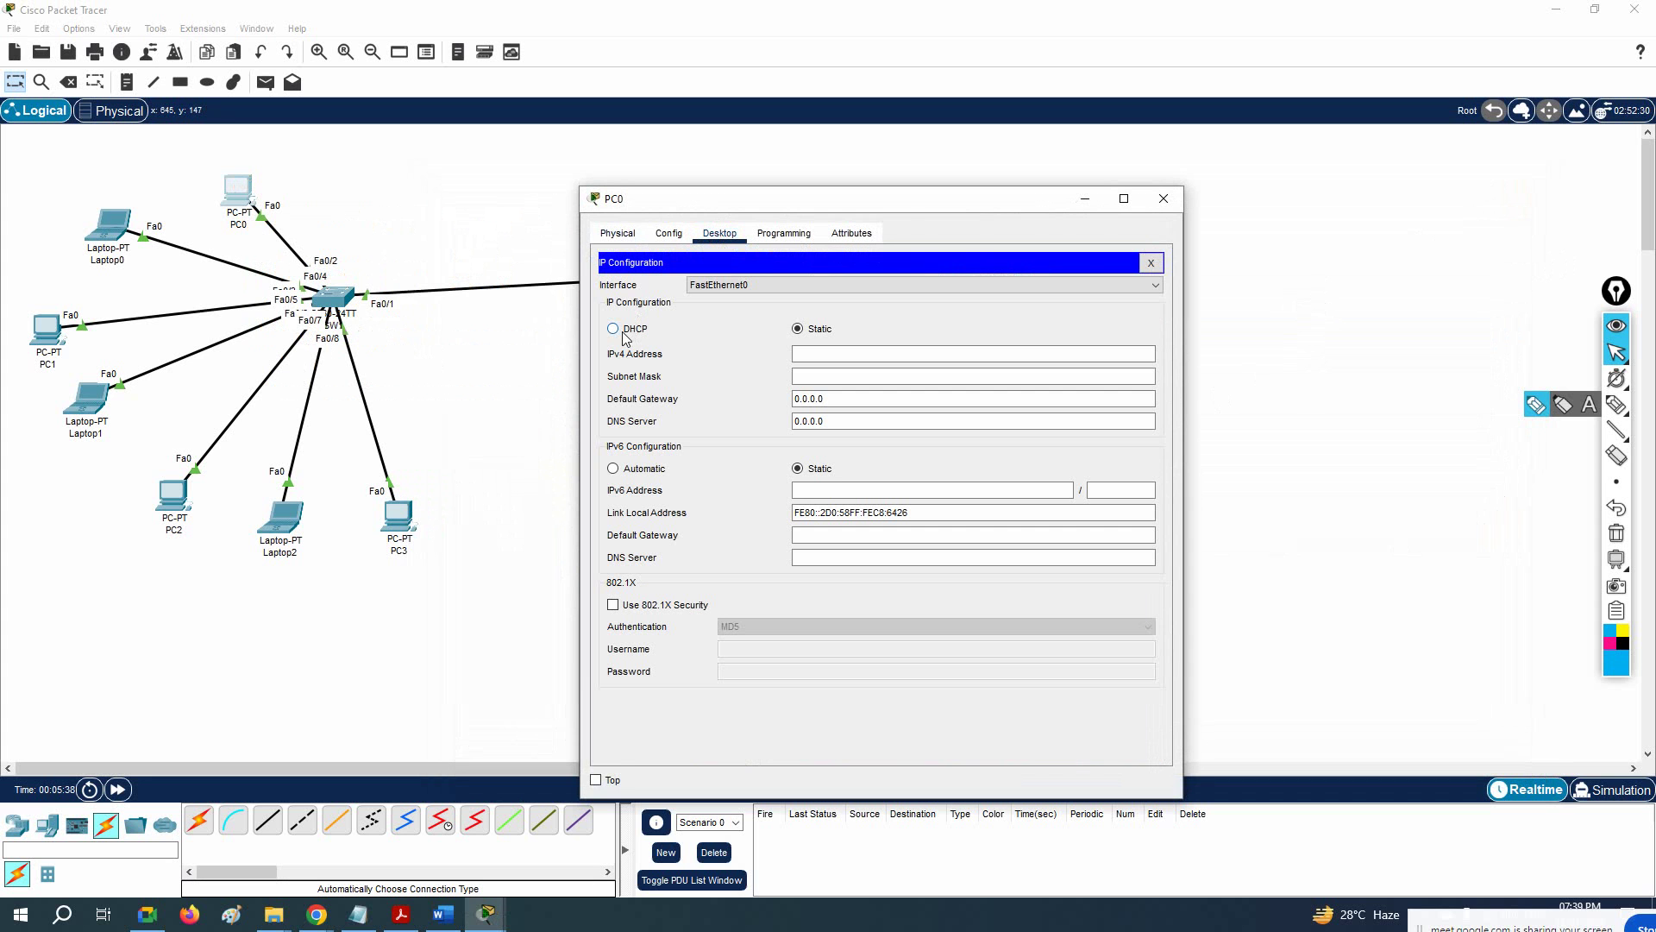
left_click(622, 328)
left_click_drag(1184, 345, 1566, 345)
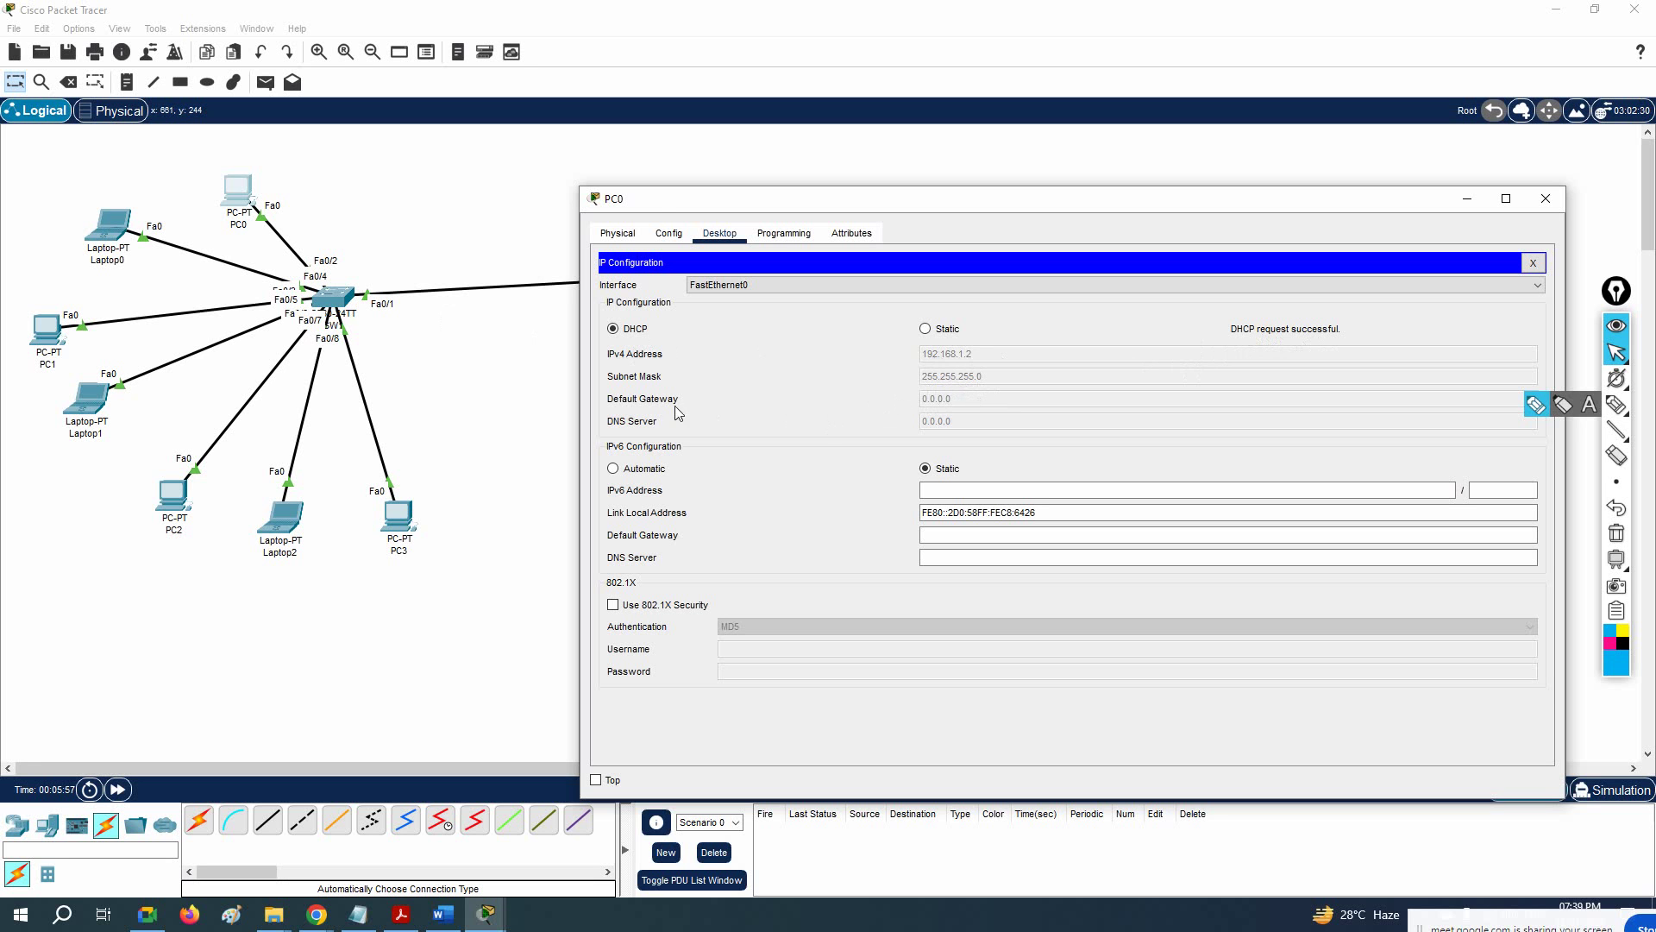
left_click_drag(653, 200, 670, 412)
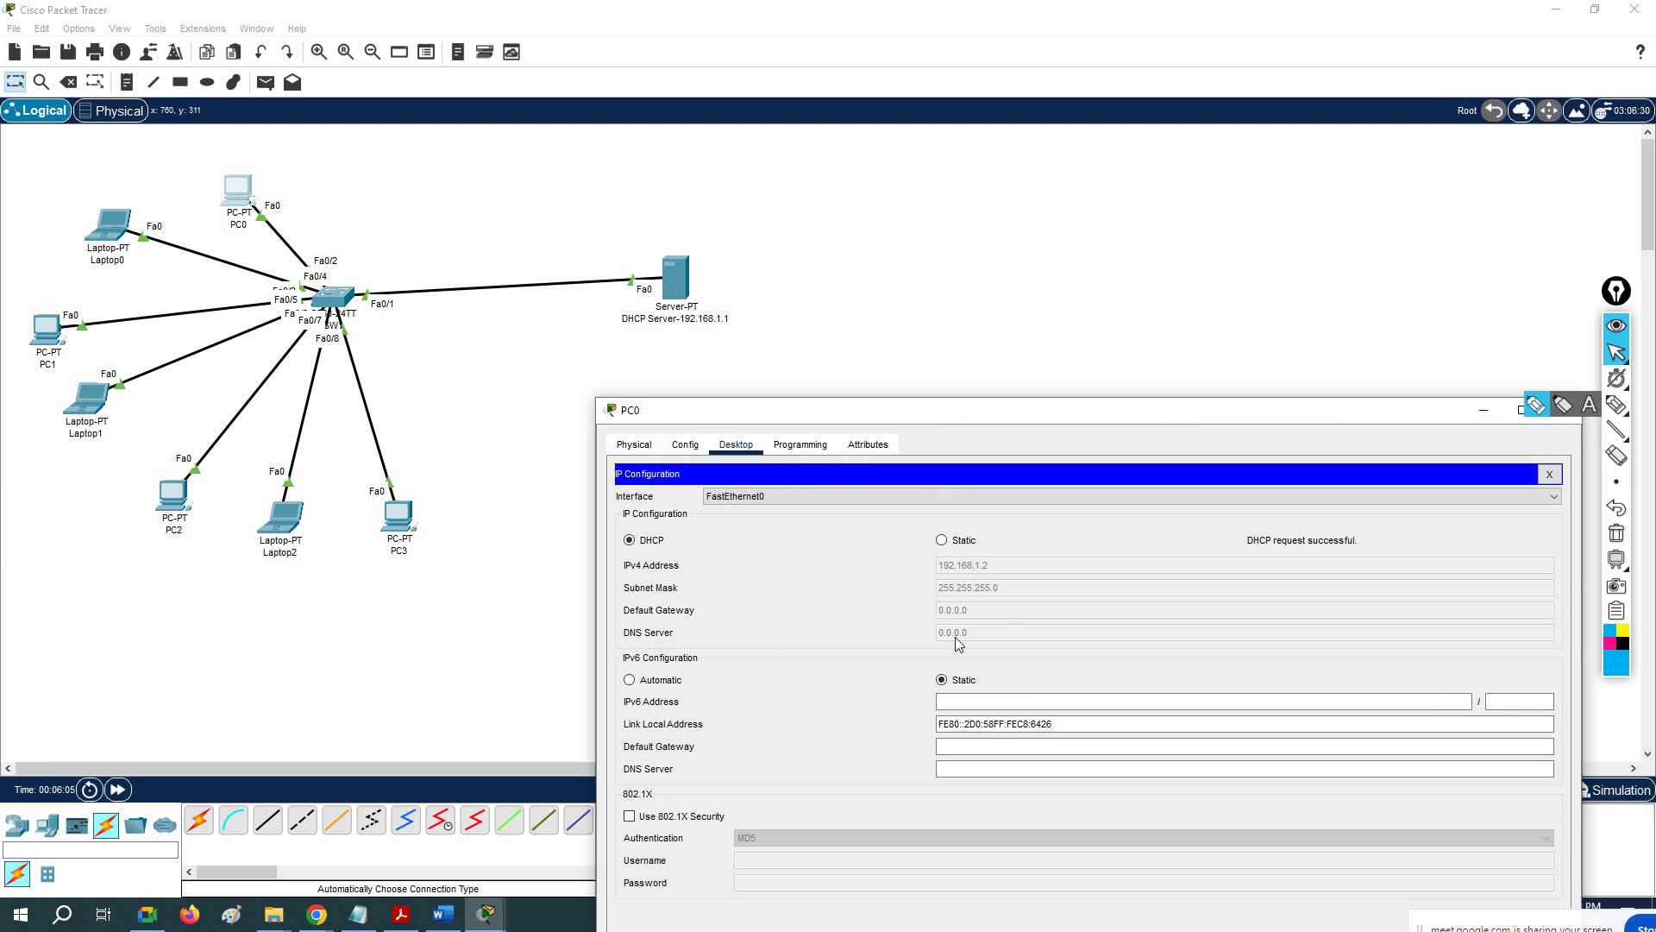
left_click_drag(834, 410, 830, 362)
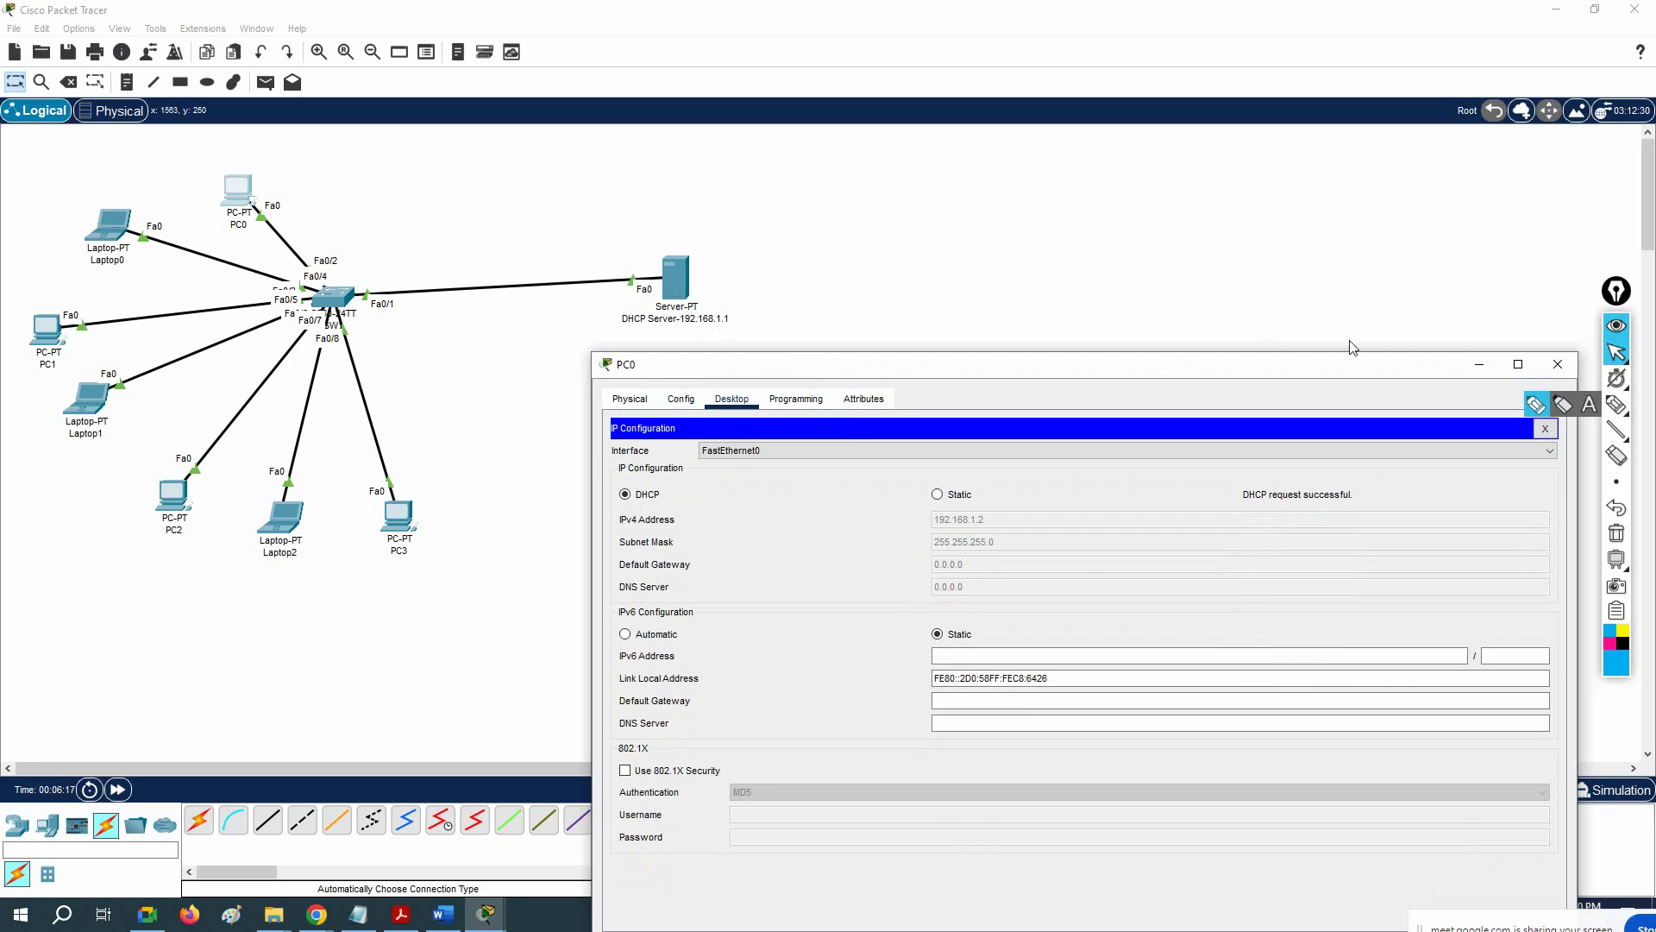
left_click(1477, 364)
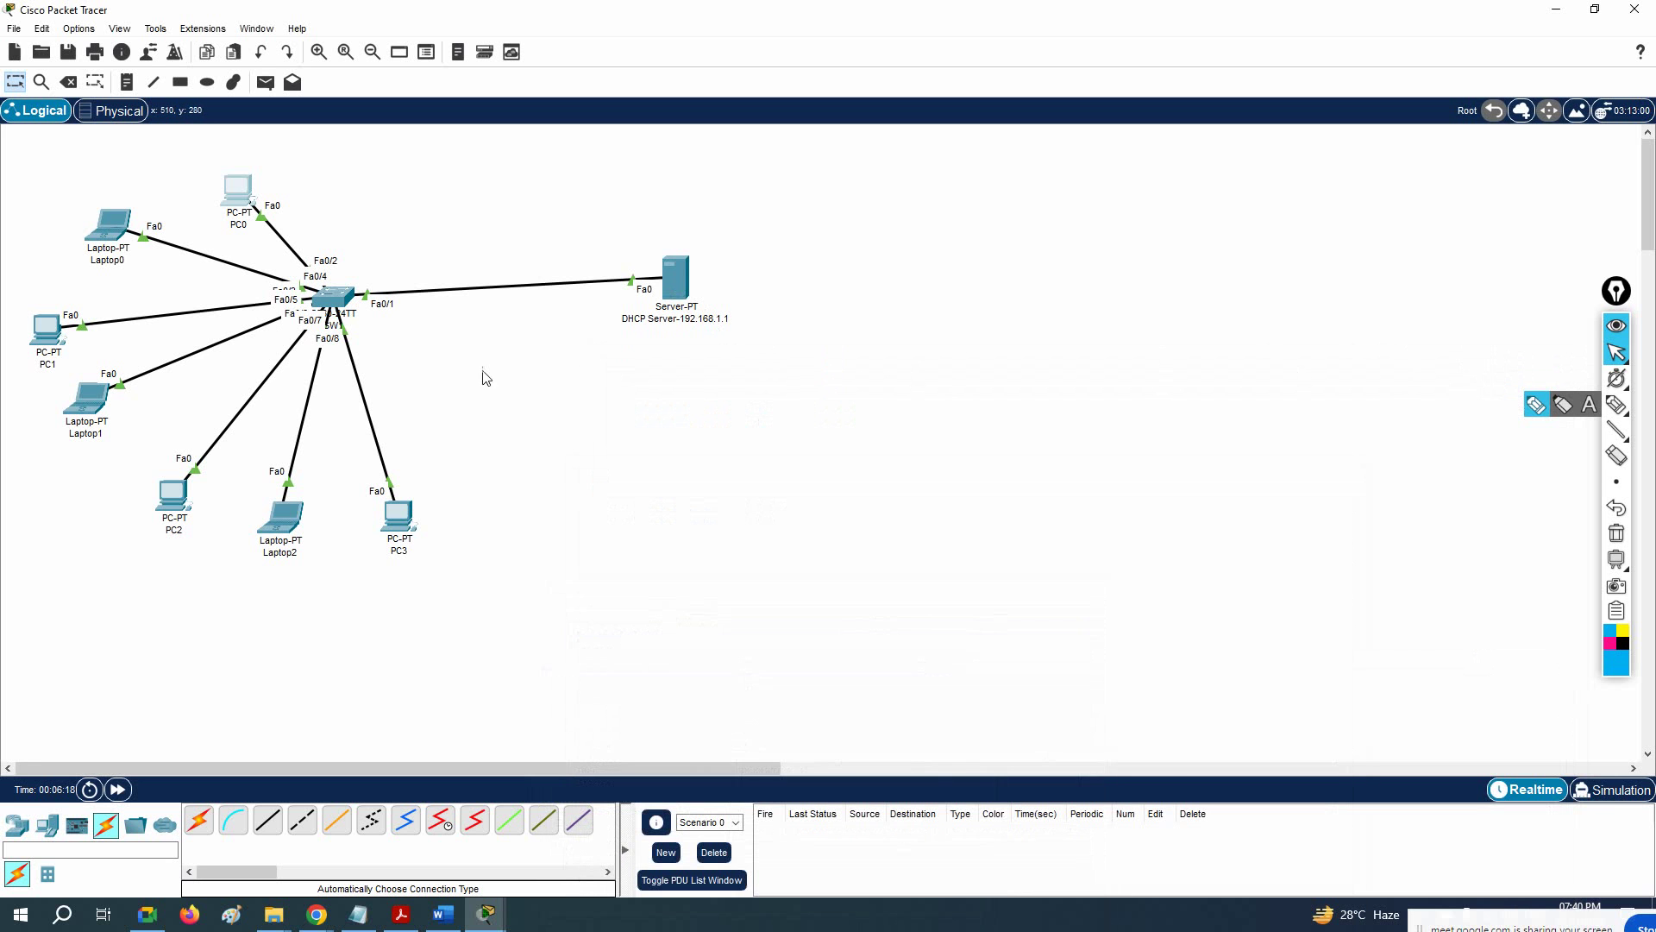
Step: Close Laptop0's window without changes and switch the workspace to Simulation mode
left_click(117, 228)
left_click(1164, 198)
left_click(1583, 791)
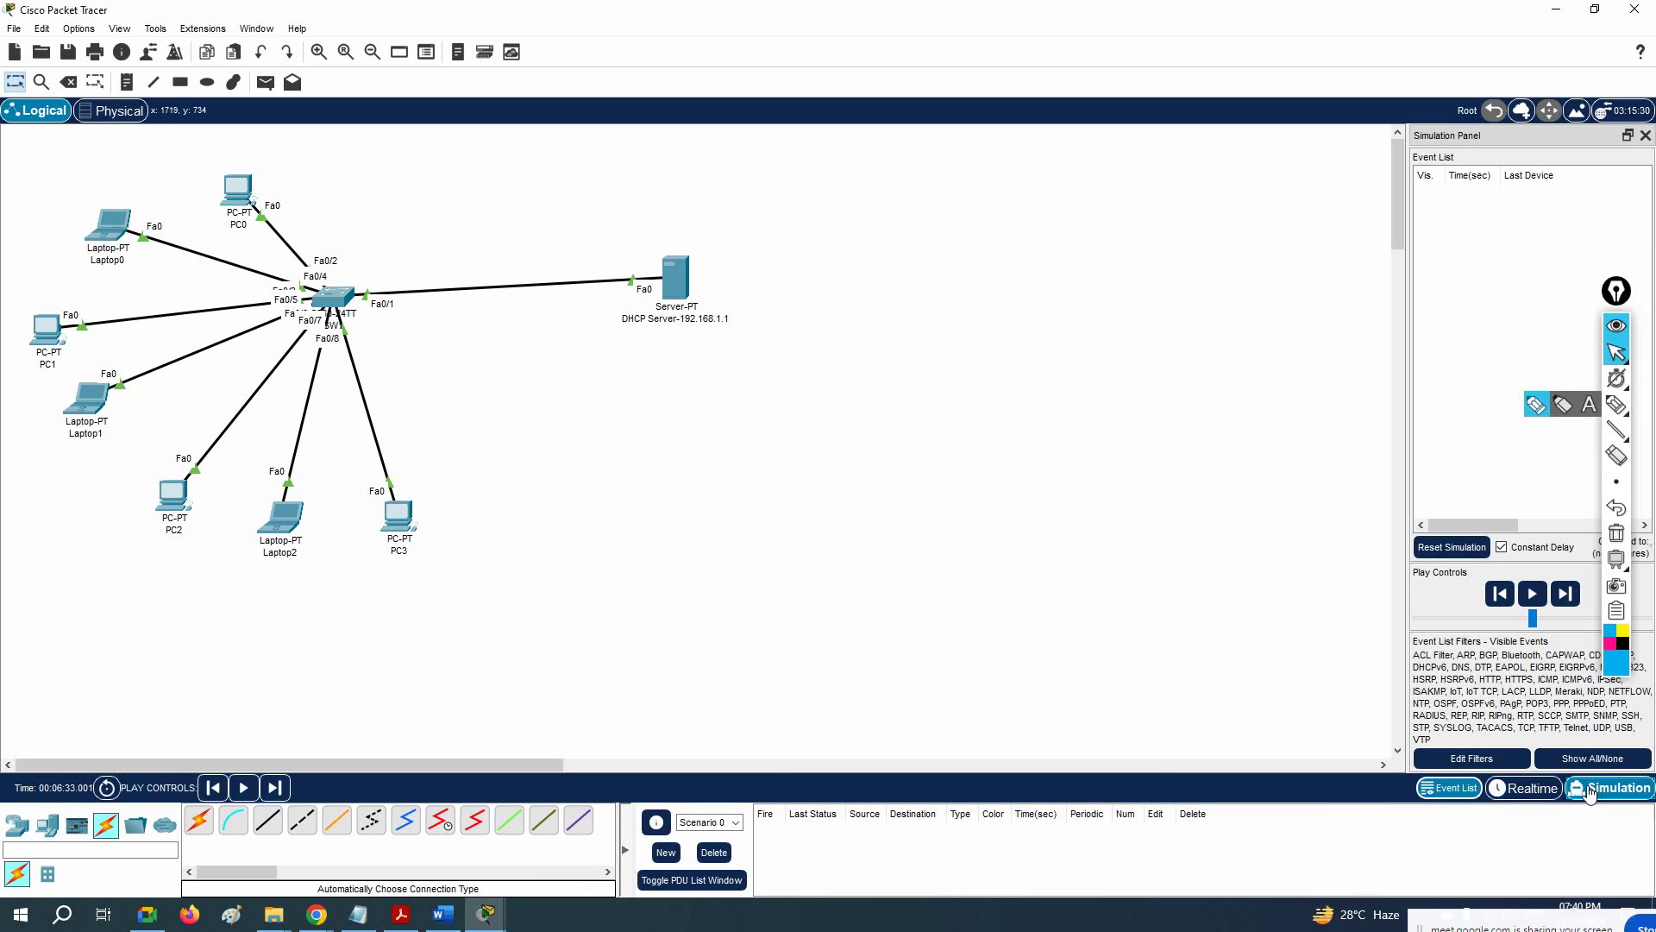
Step: Set Laptop0's IPv4 configuration to DHCP on its FastEthernet0 interface and minimize its window
left_click(114, 223)
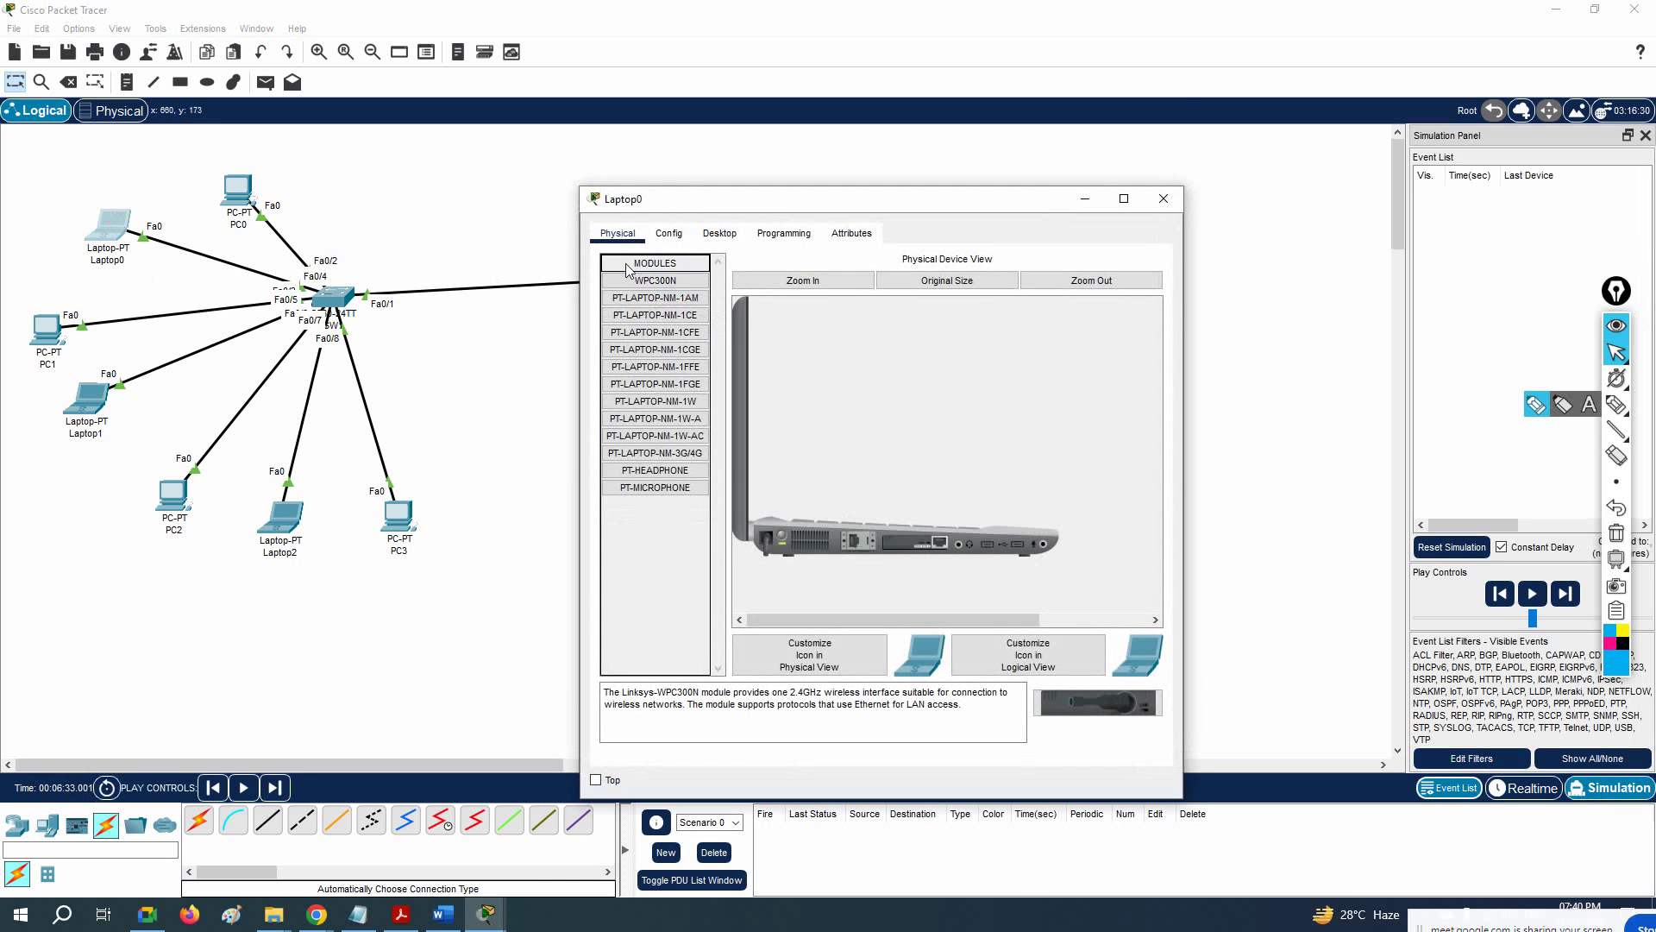
left_click(719, 234)
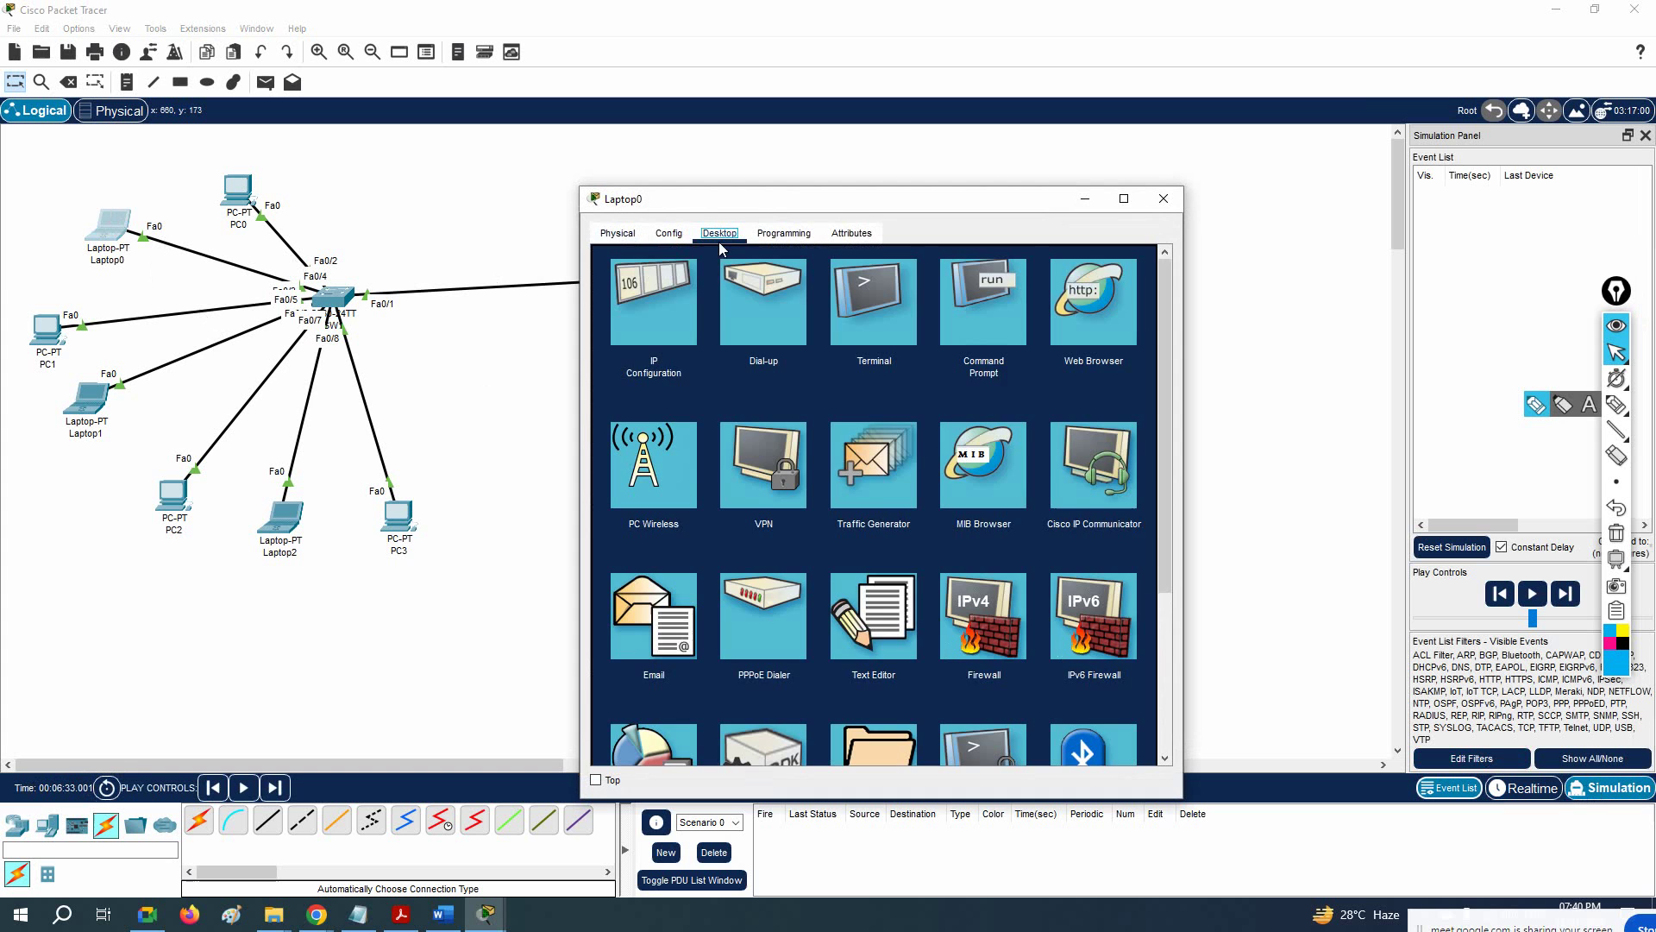
left_click(681, 292)
left_click(613, 328)
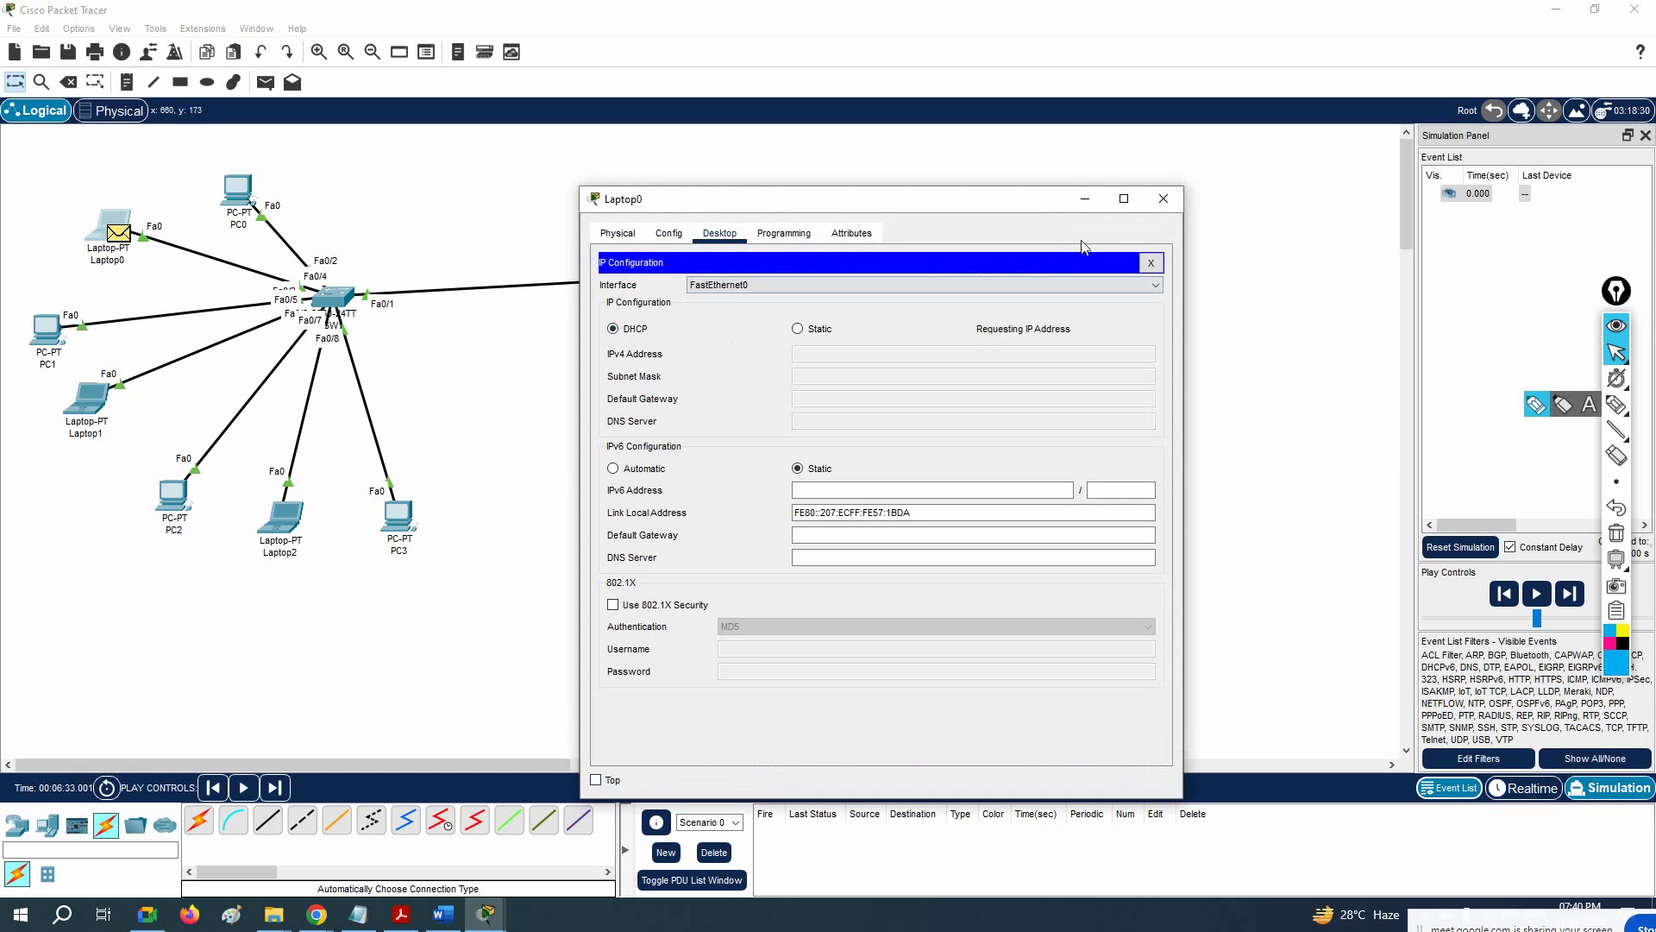
left_click(1085, 198)
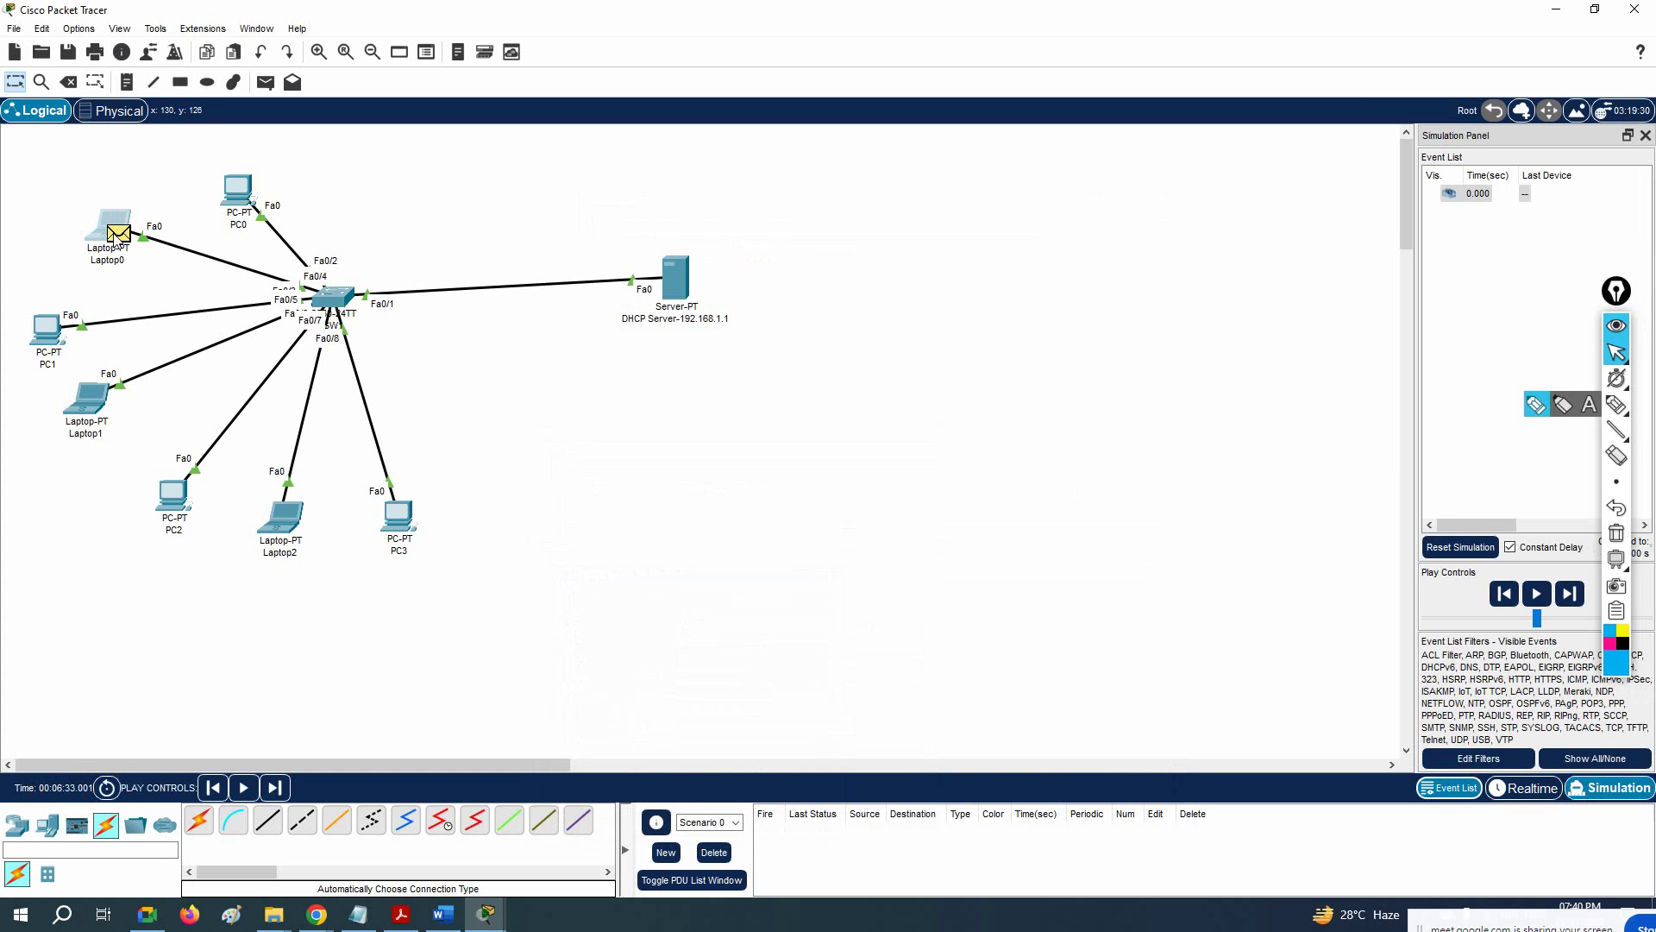
Step: Open the PDU information for the DHCP packet at Laptop0, then widen the window and move it higher
mouse_move(118, 237)
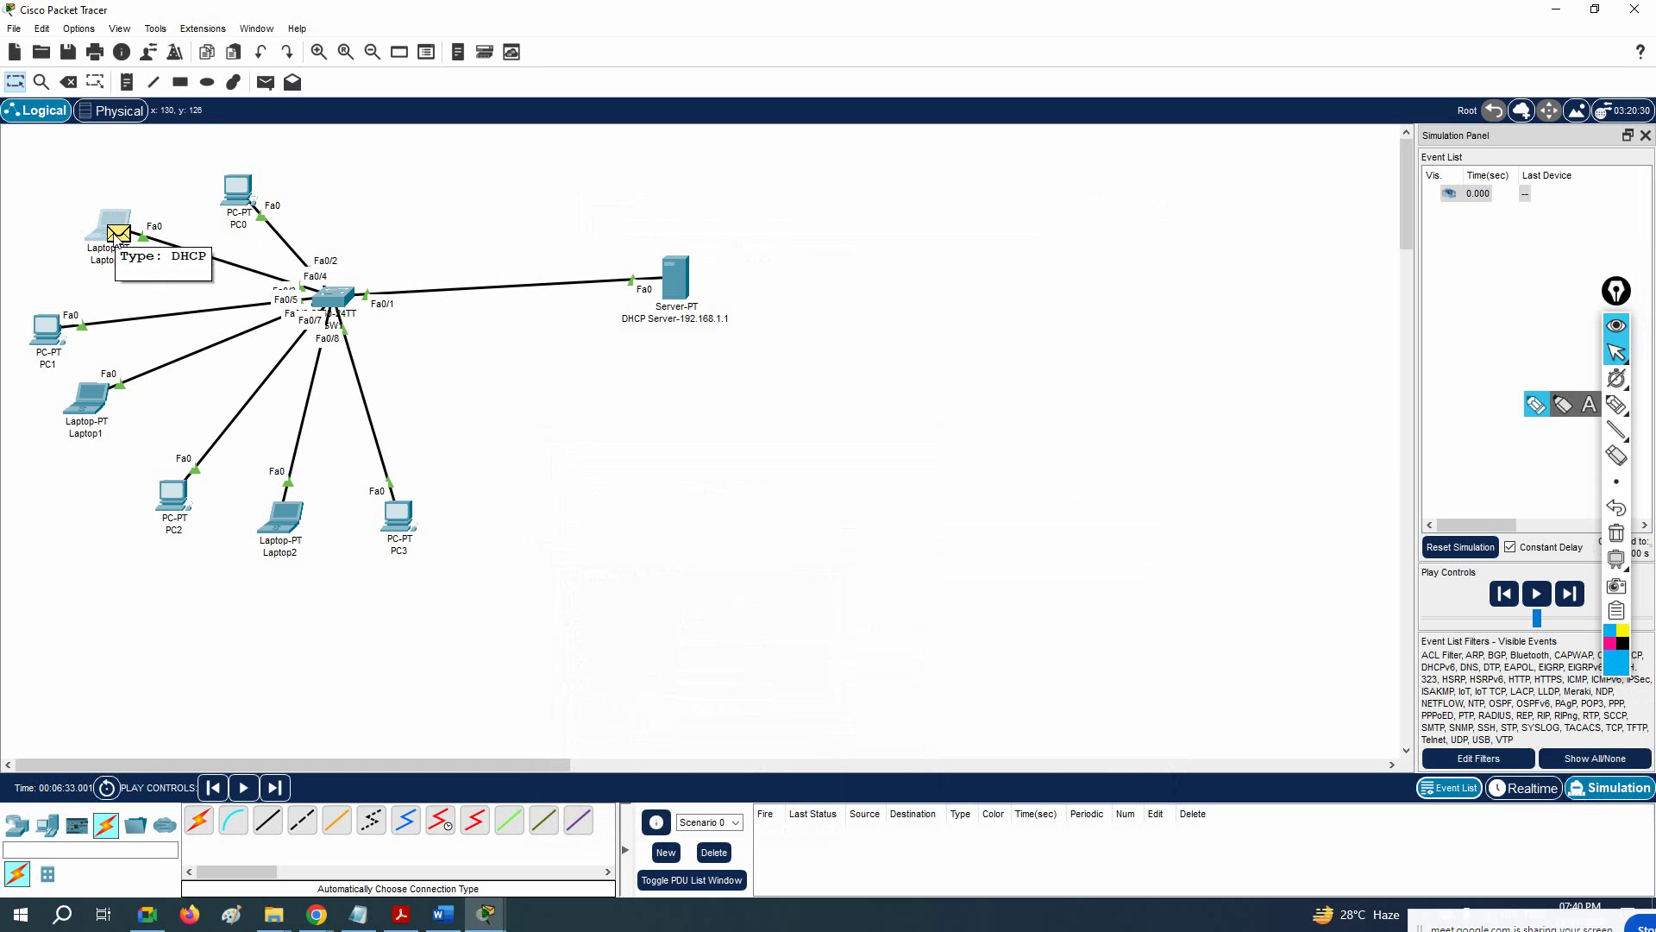
left_click(118, 235)
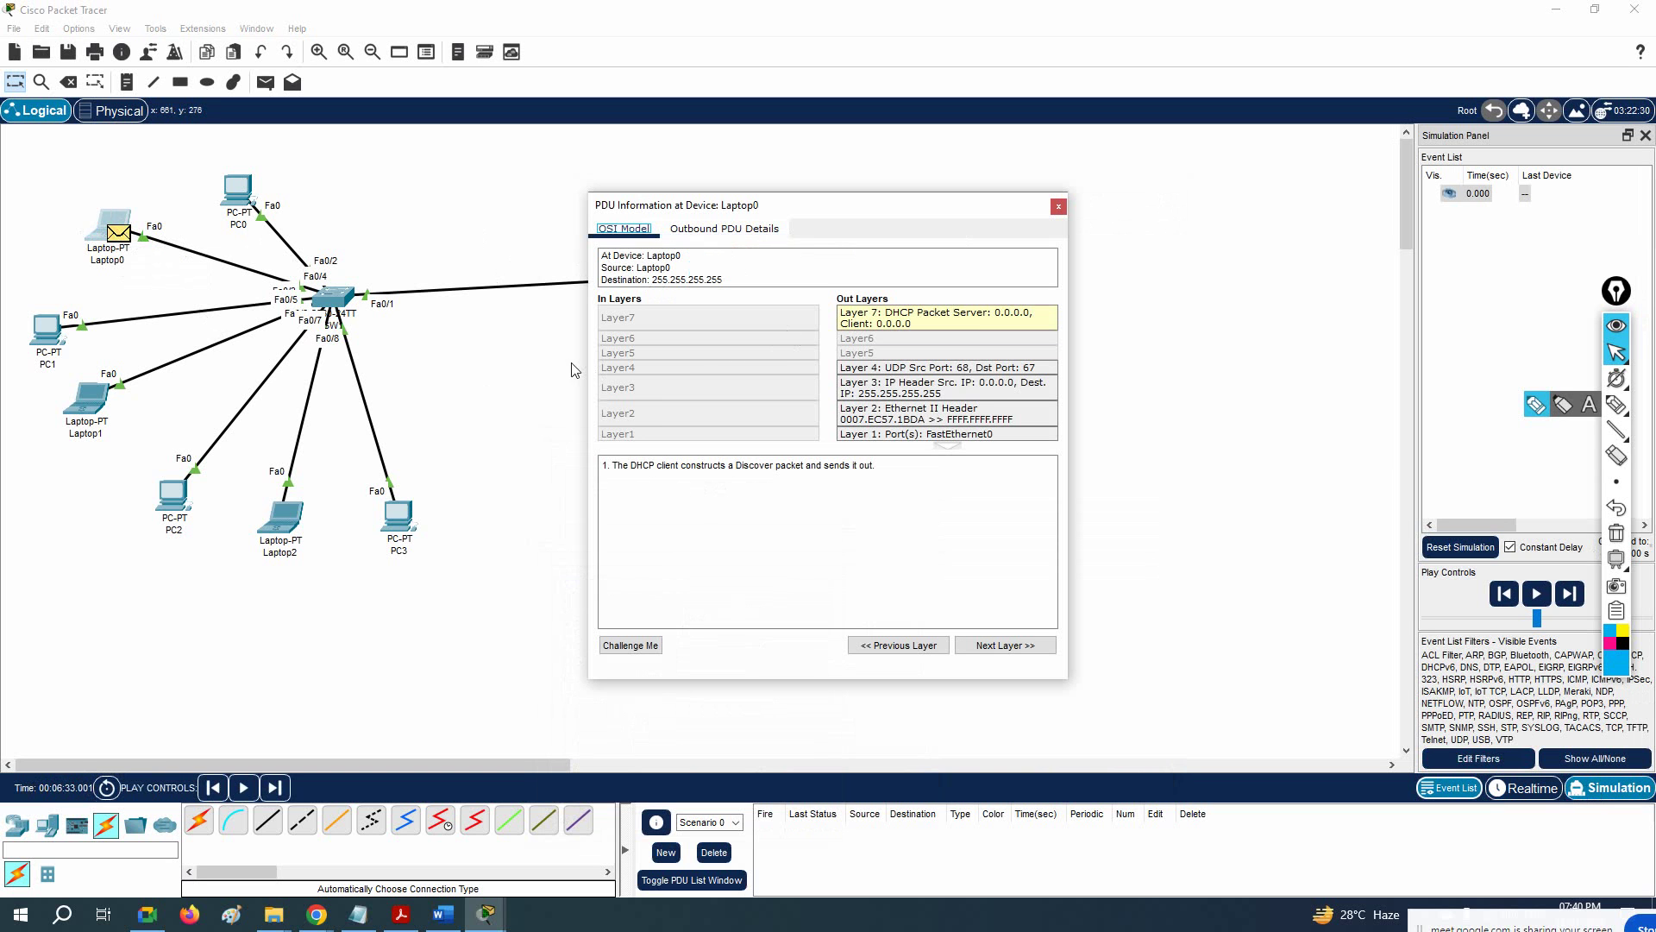
left_click_drag(586, 360, 356, 360)
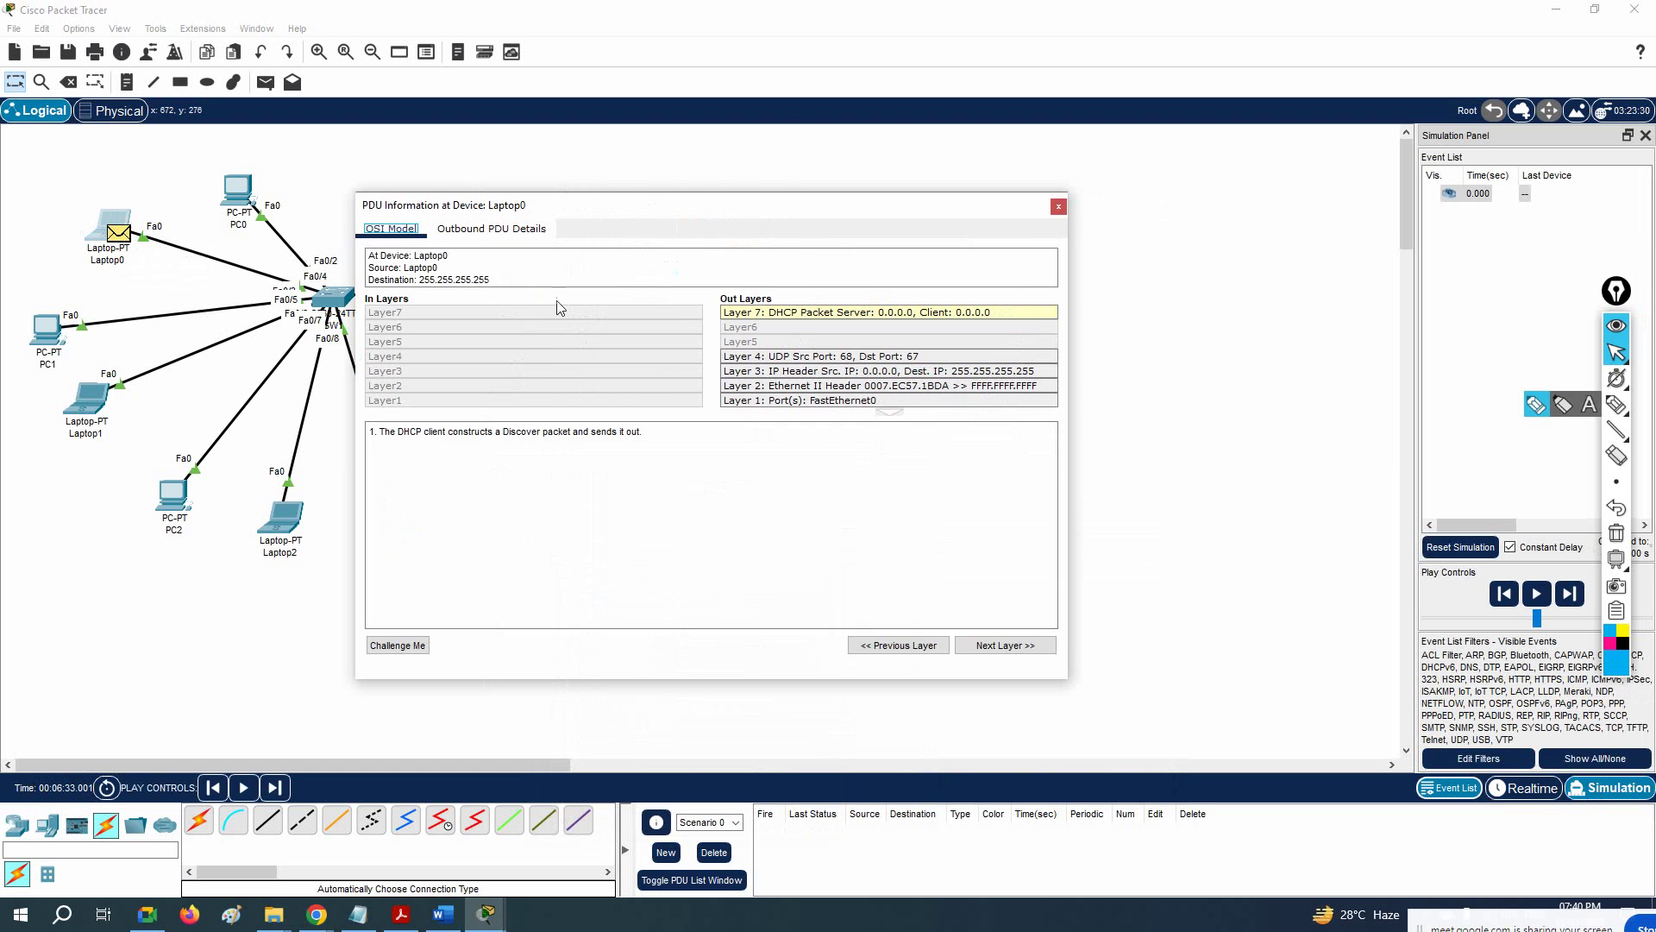
mouse_move(615, 190)
left_mouse_down()
mouse_move(628, 115)
mouse_move(637, 193)
left_mouse_up()
left_click(639, 200)
left_click_drag(642, 192, 629, 111)
Step: Examine the IP, UDP and DHCP headers in the outbound PDU details of Laptop0's packet, making the window taller
left_click(481, 148)
scroll(549, 431, "down", 2)
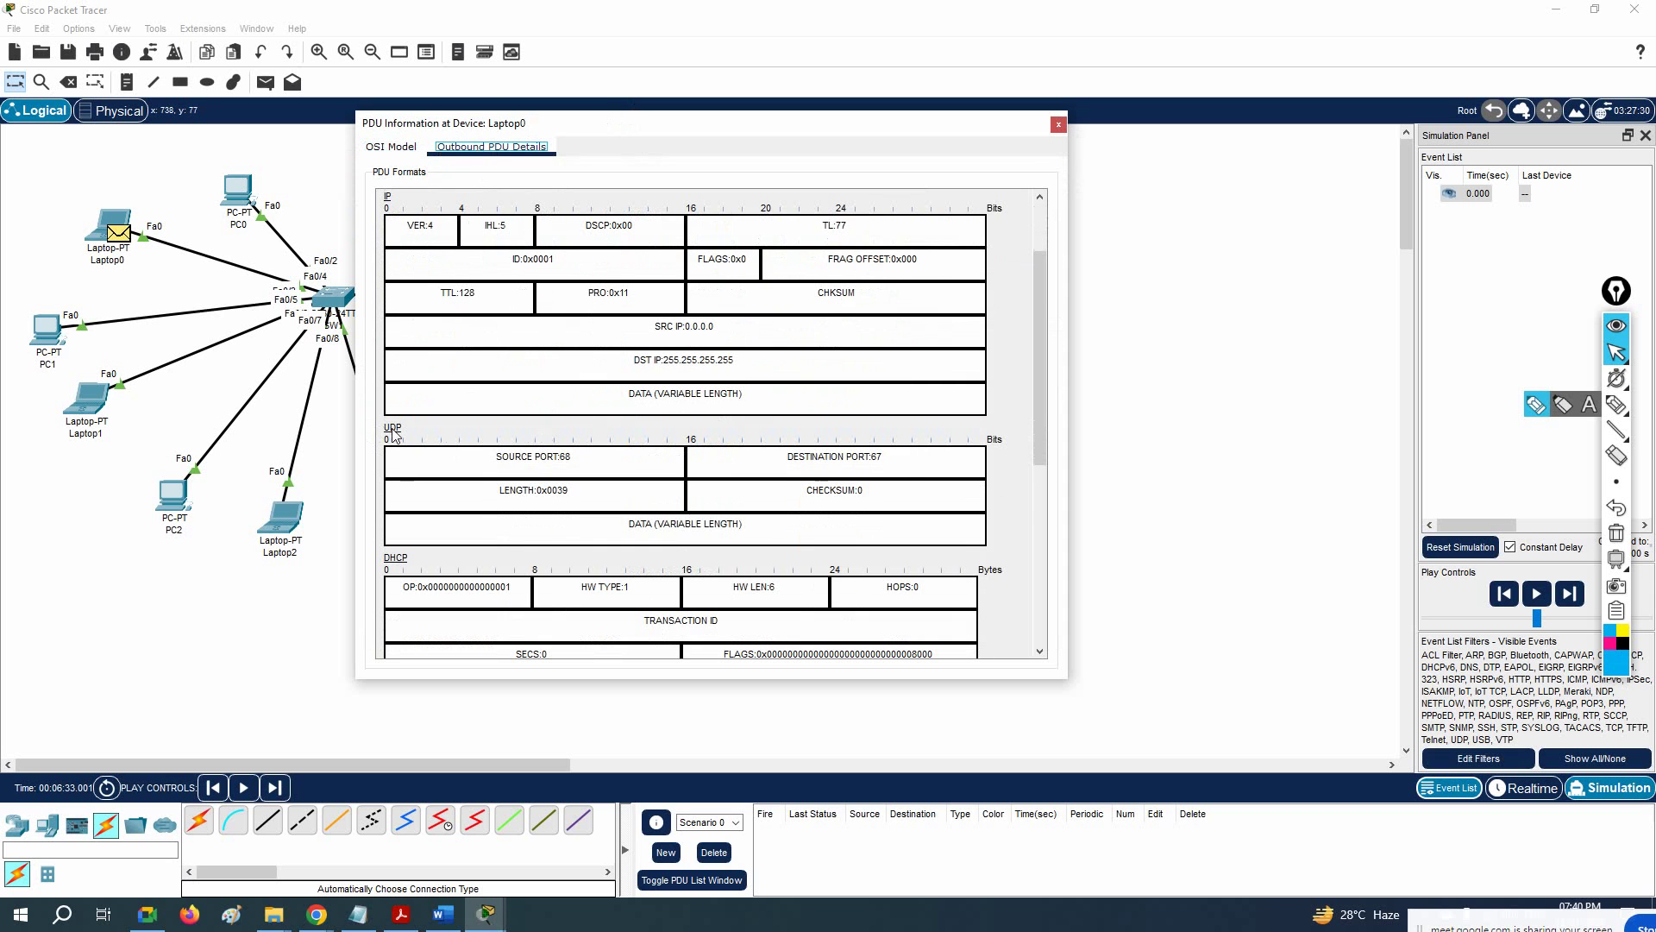
scroll(393, 434, "down", 4)
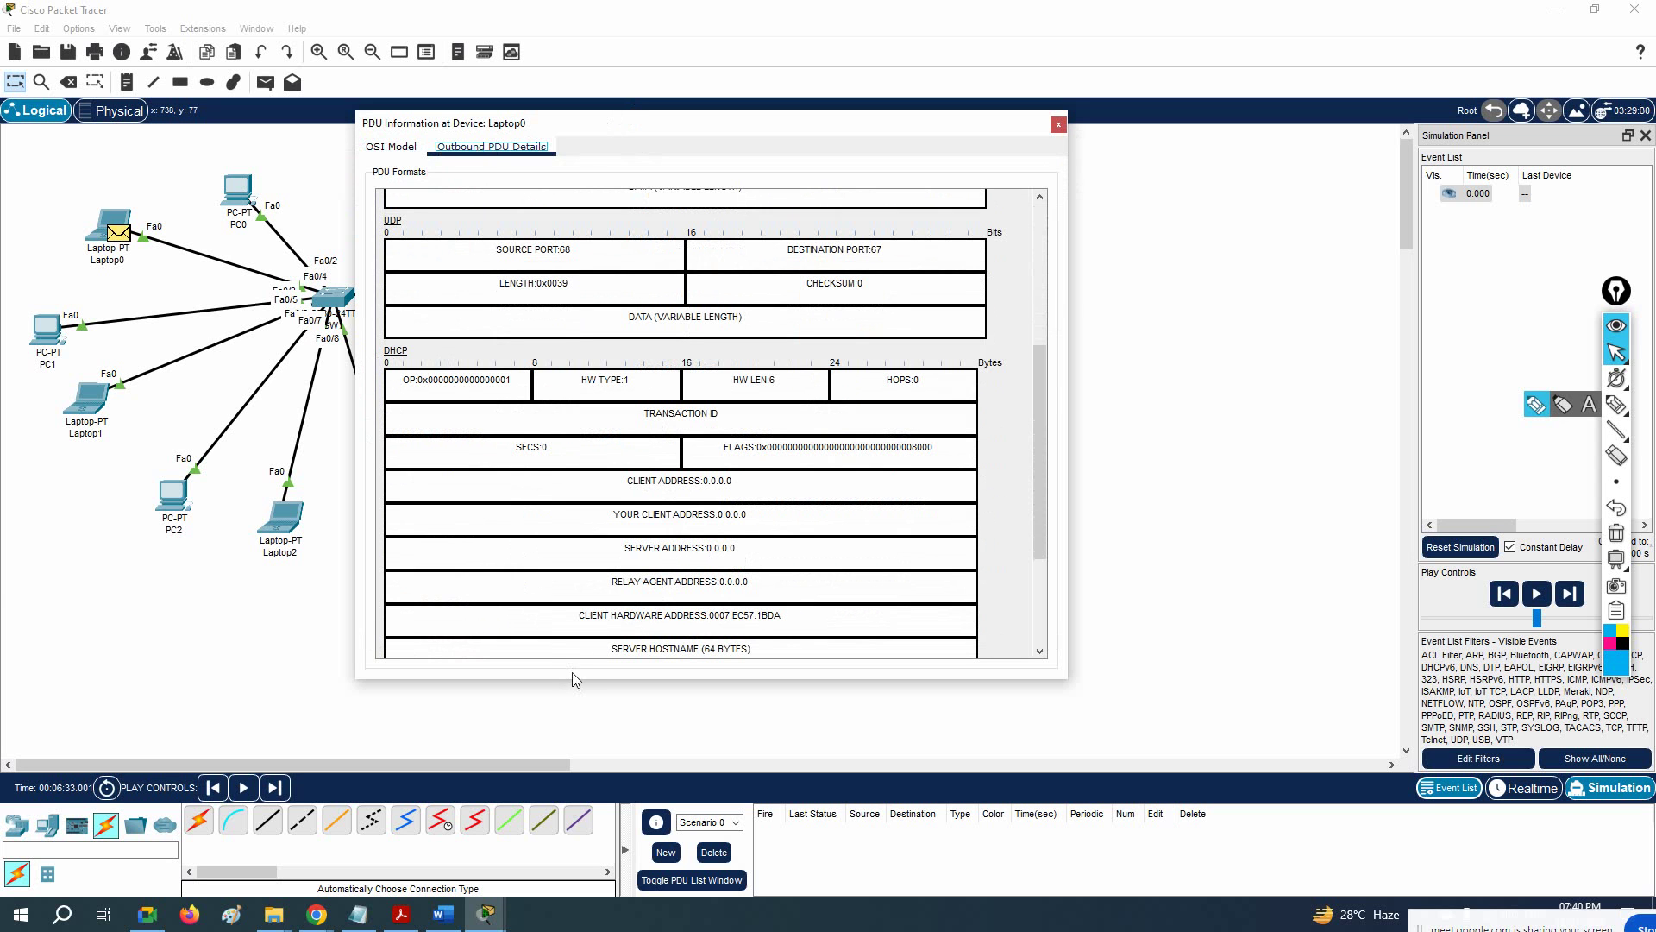
left_click_drag(577, 678, 599, 729)
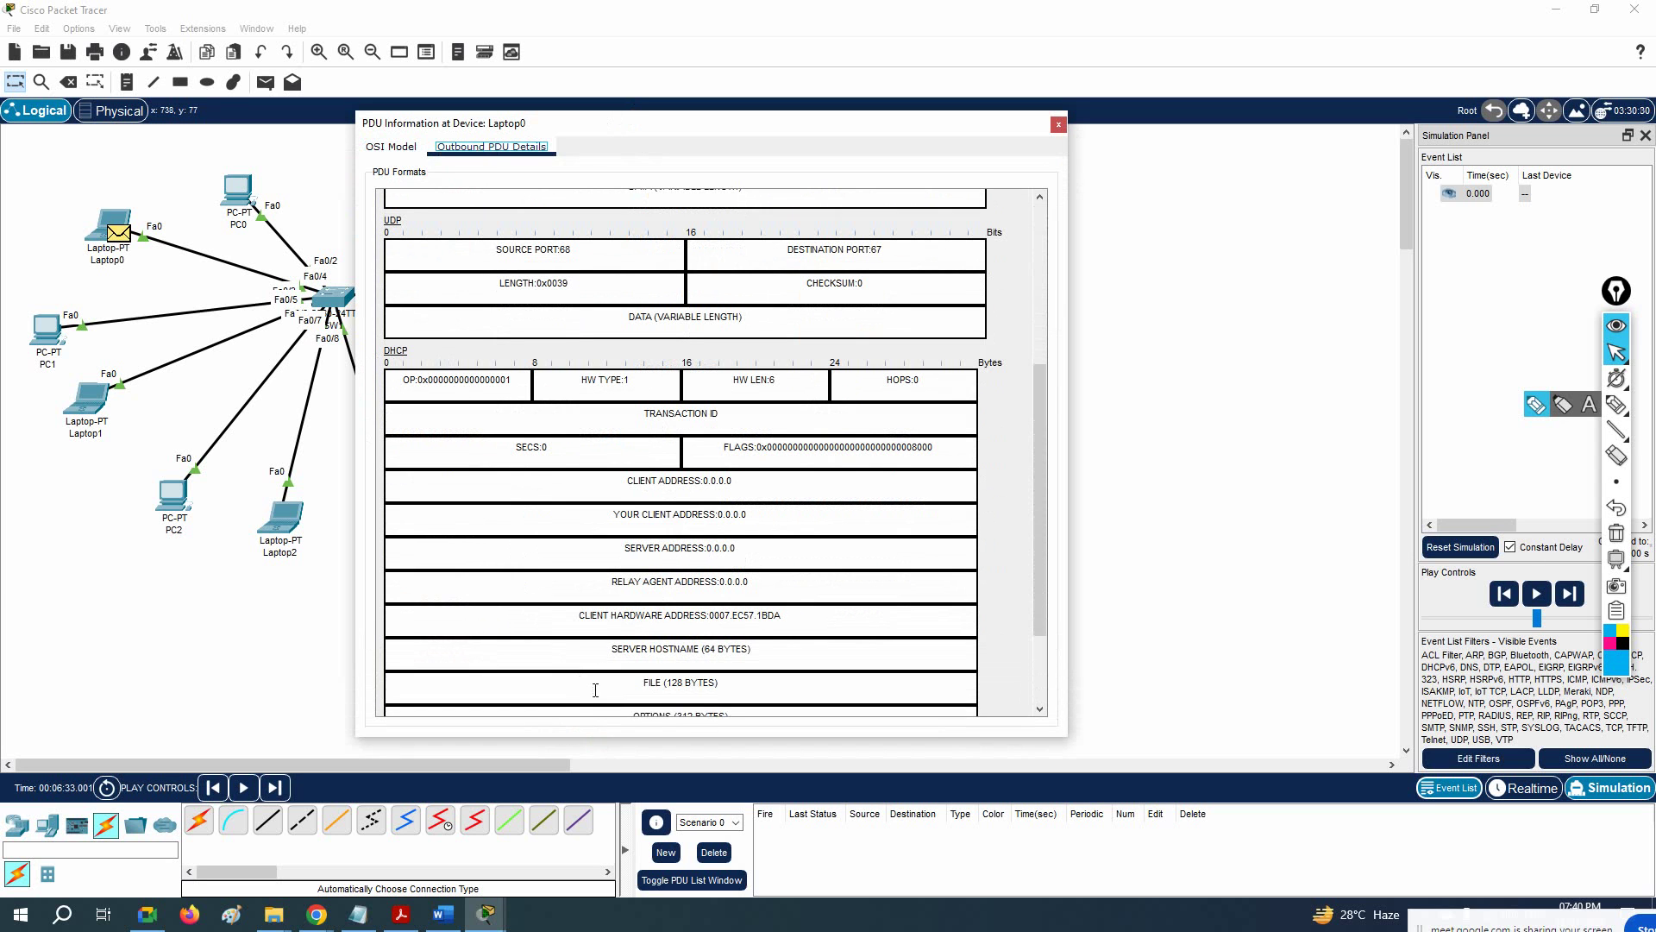
scroll(601, 645, "down", 3)
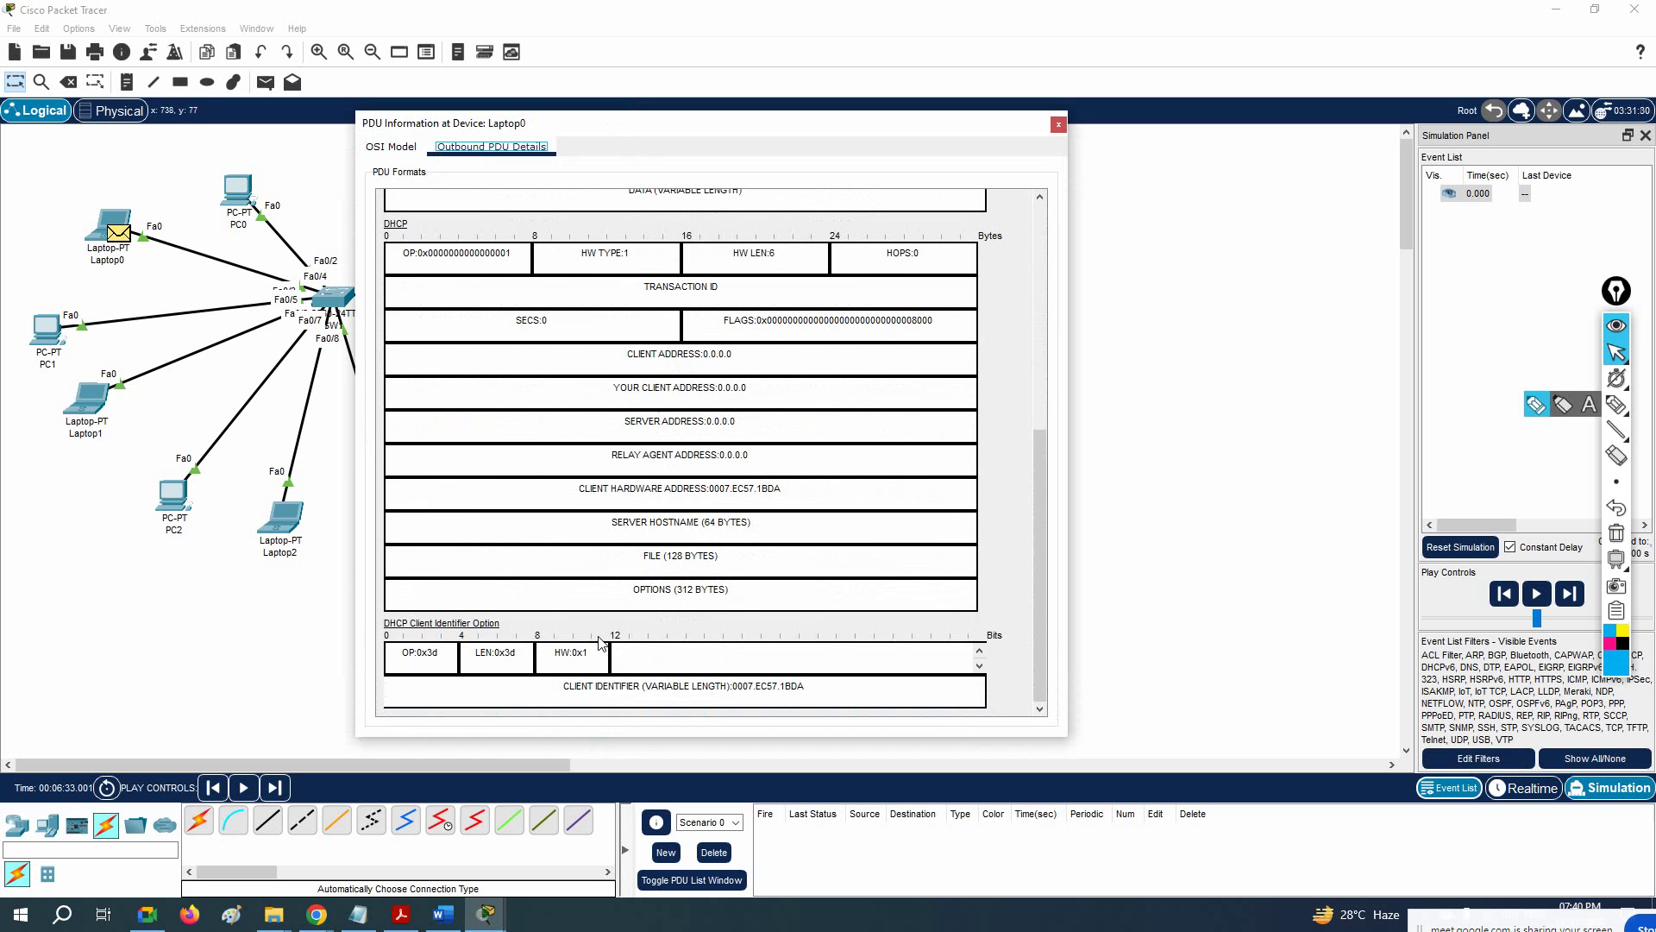
scroll(601, 643, "up", 3)
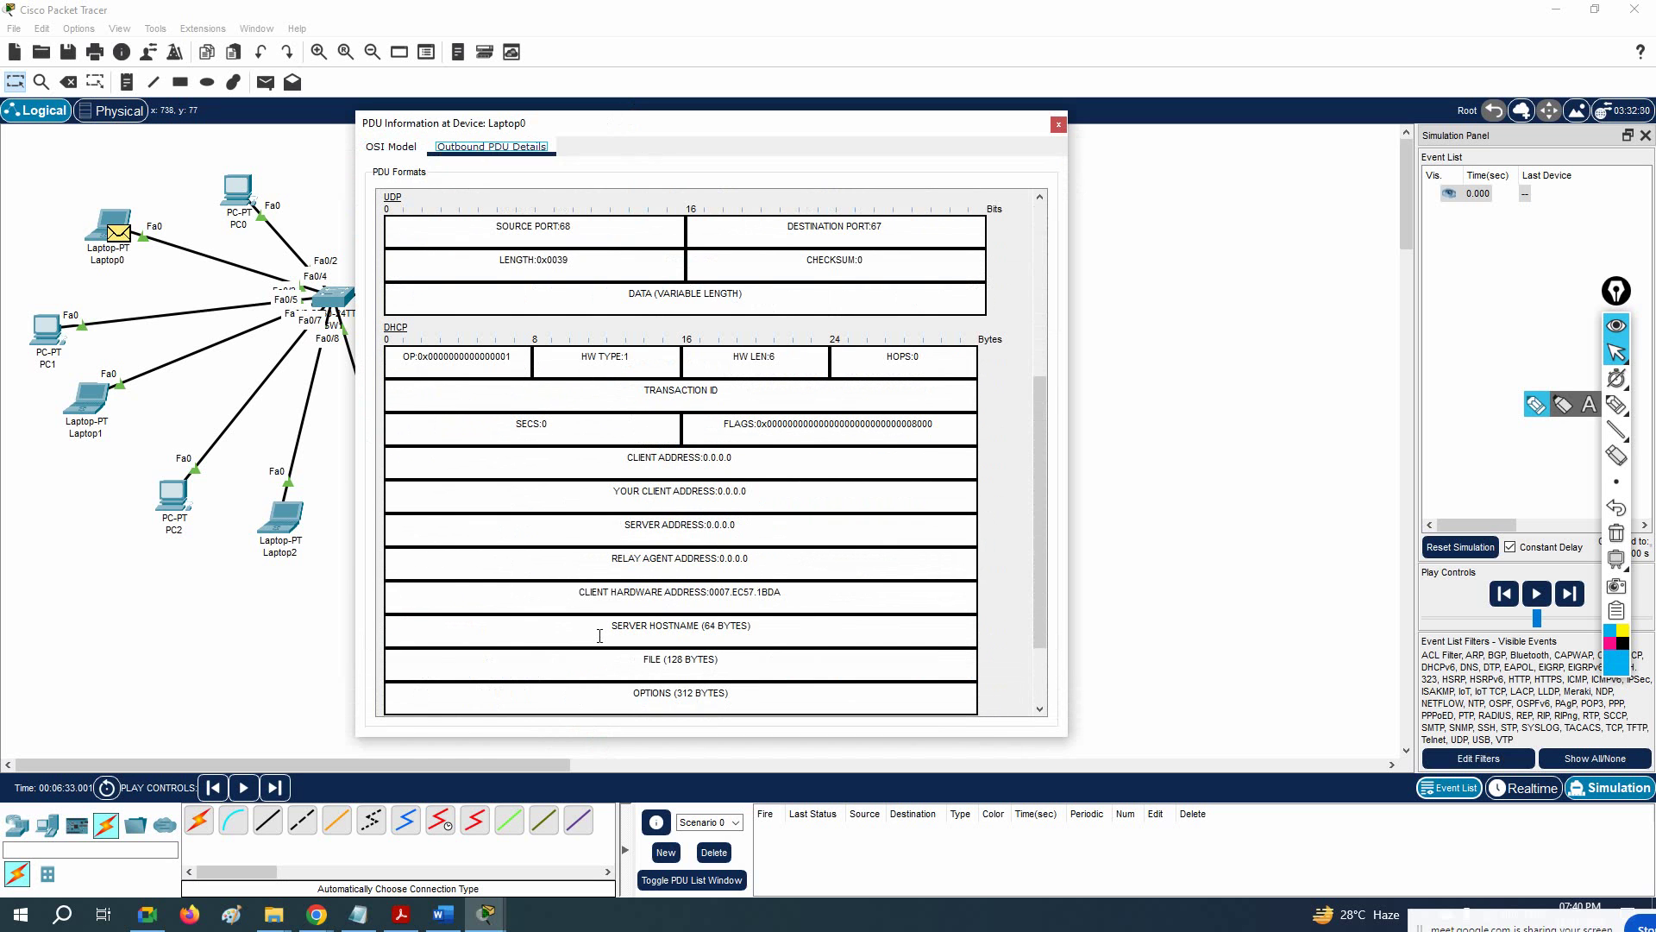
scroll(489, 518, "up", 1)
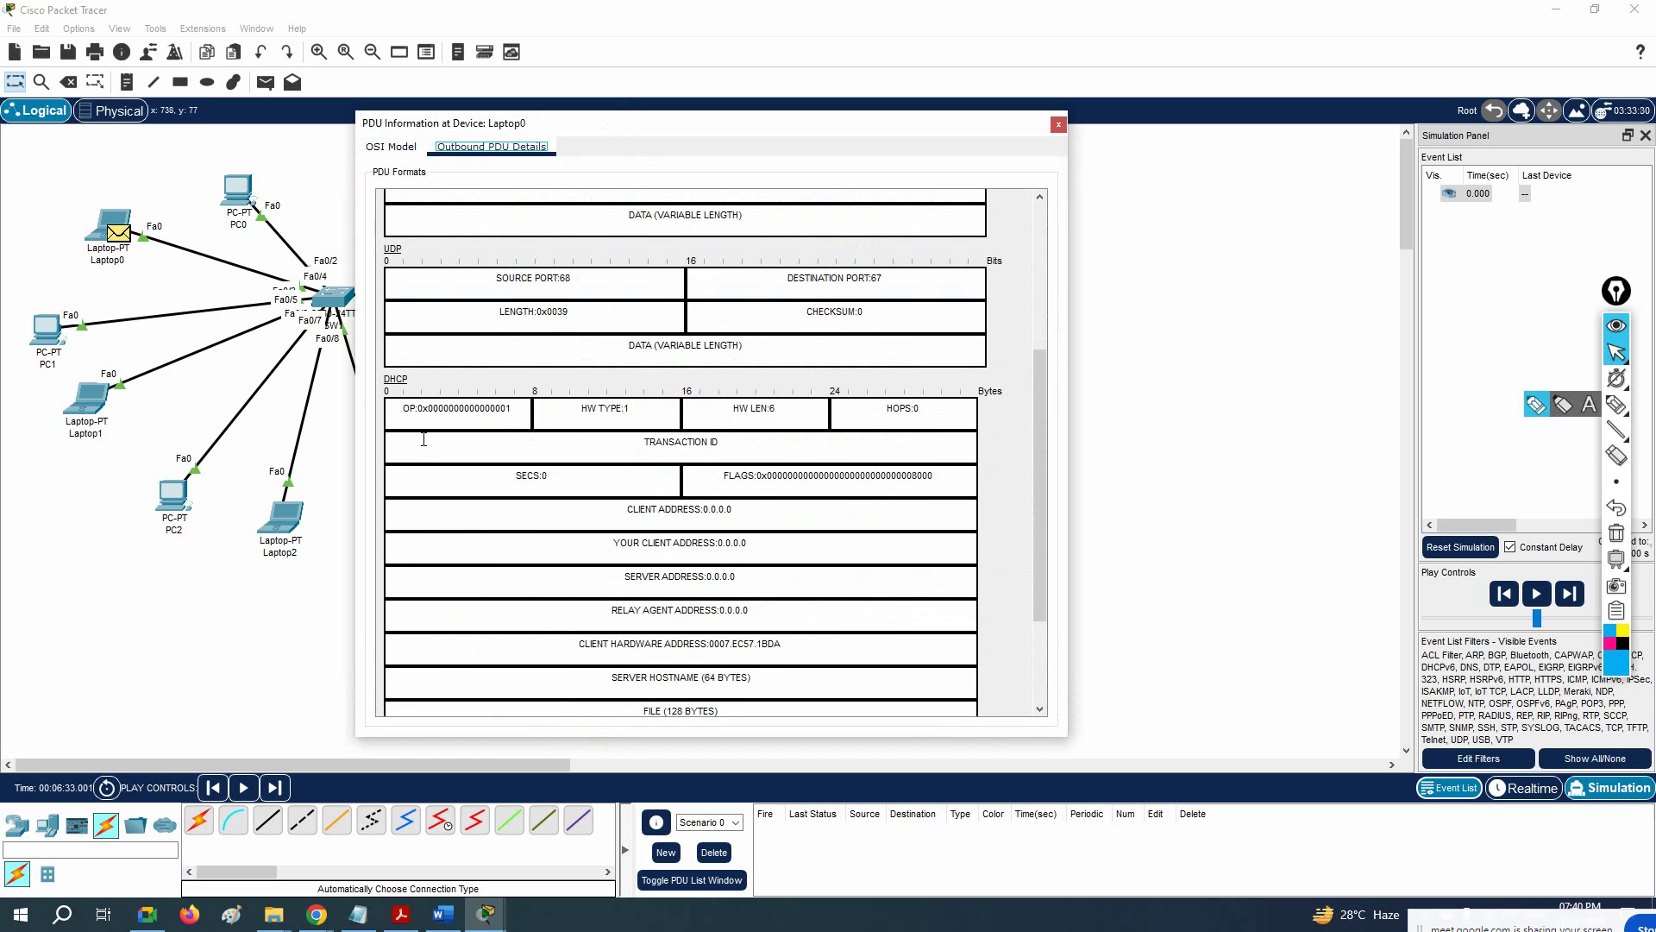
scroll(440, 462, "up", 2)
scroll(469, 478, "down", 2)
Step: Examine the DHCP header's client, your client, server, relay agent and client hardware address fields
left_click_drag(733, 509, 610, 497)
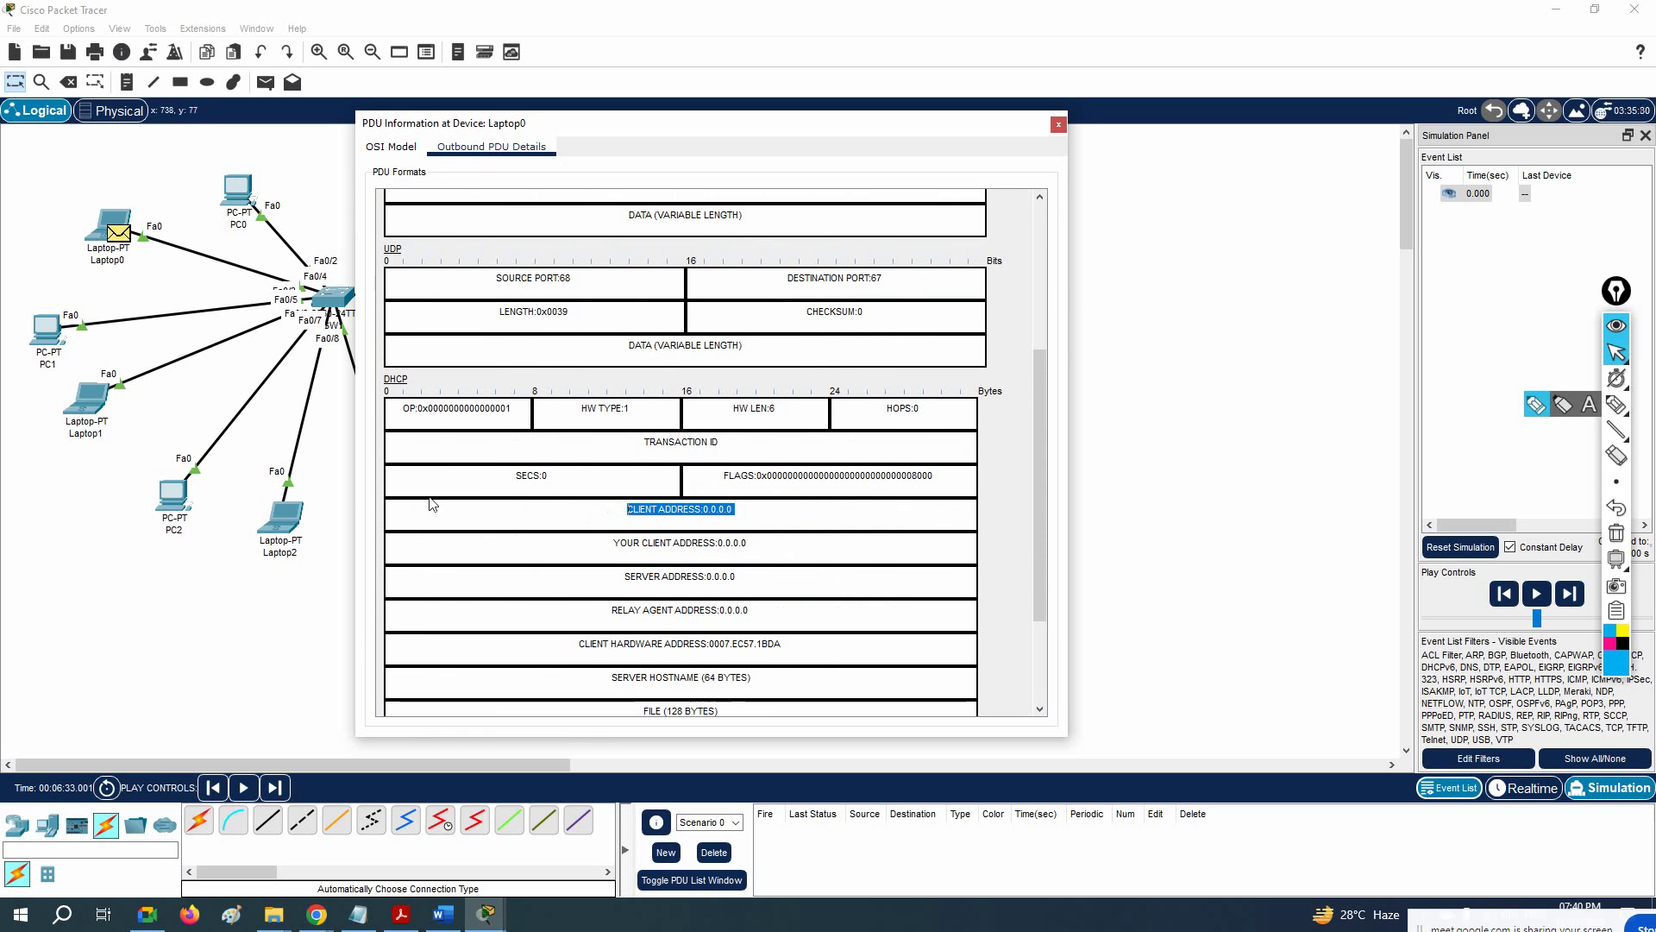
left_click_drag(765, 545, 610, 544)
left_click_drag(744, 578, 614, 578)
left_click_drag(753, 611, 620, 611)
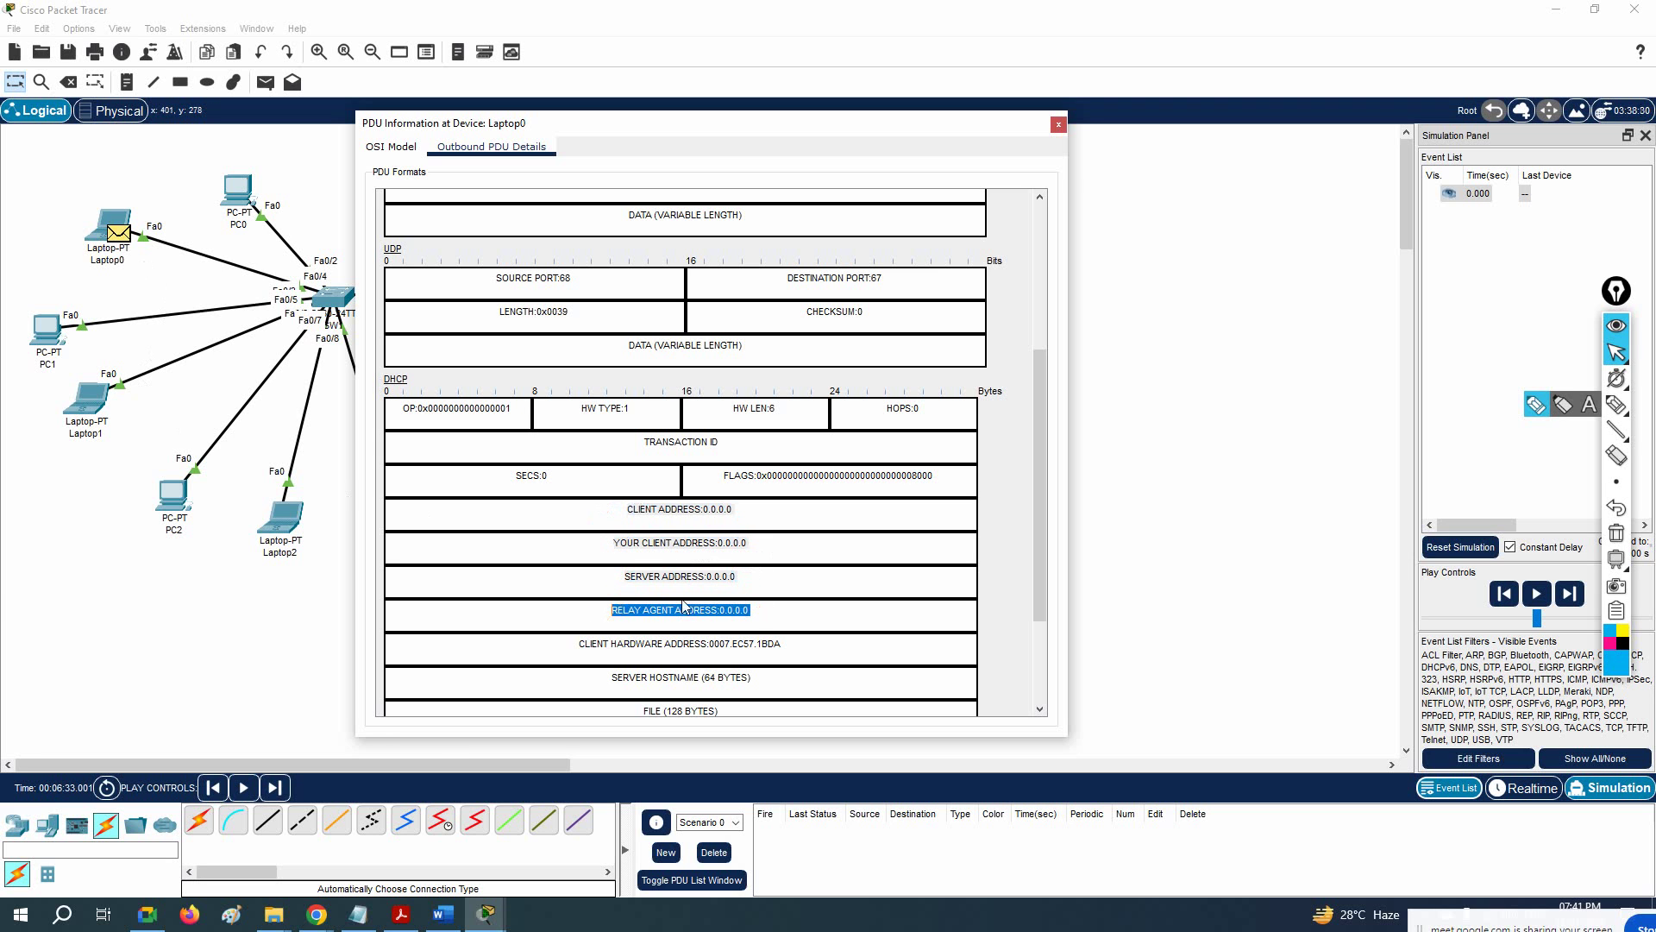
scroll(717, 590, "down", 3)
left_click(578, 540)
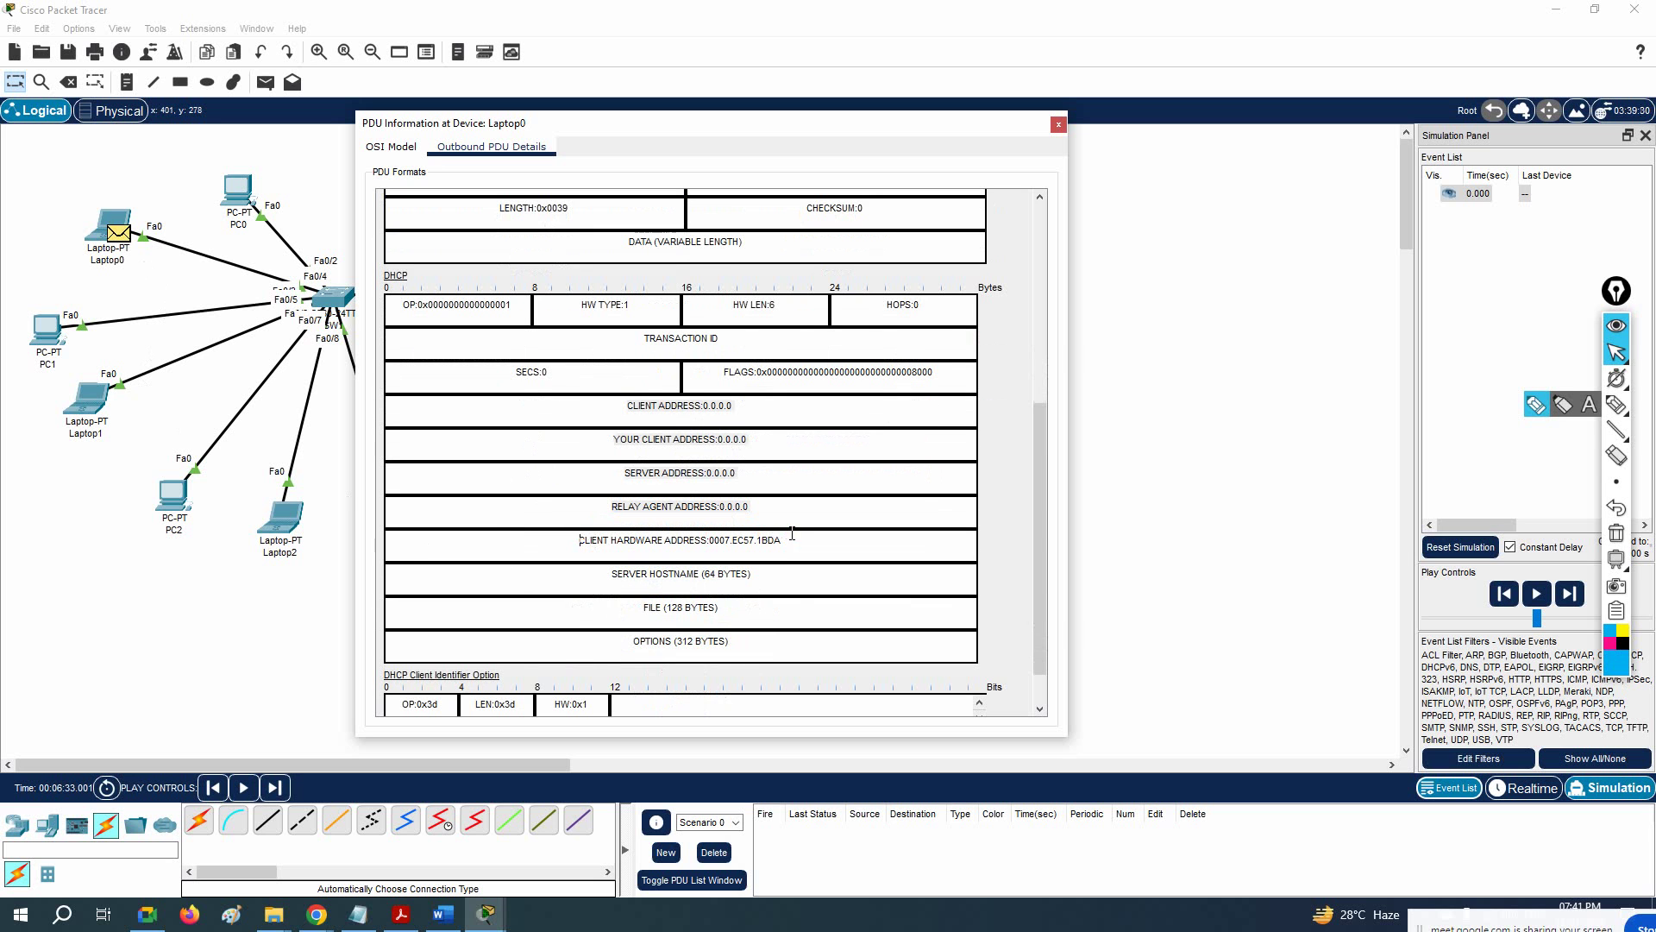
scroll(798, 591, "down", 2)
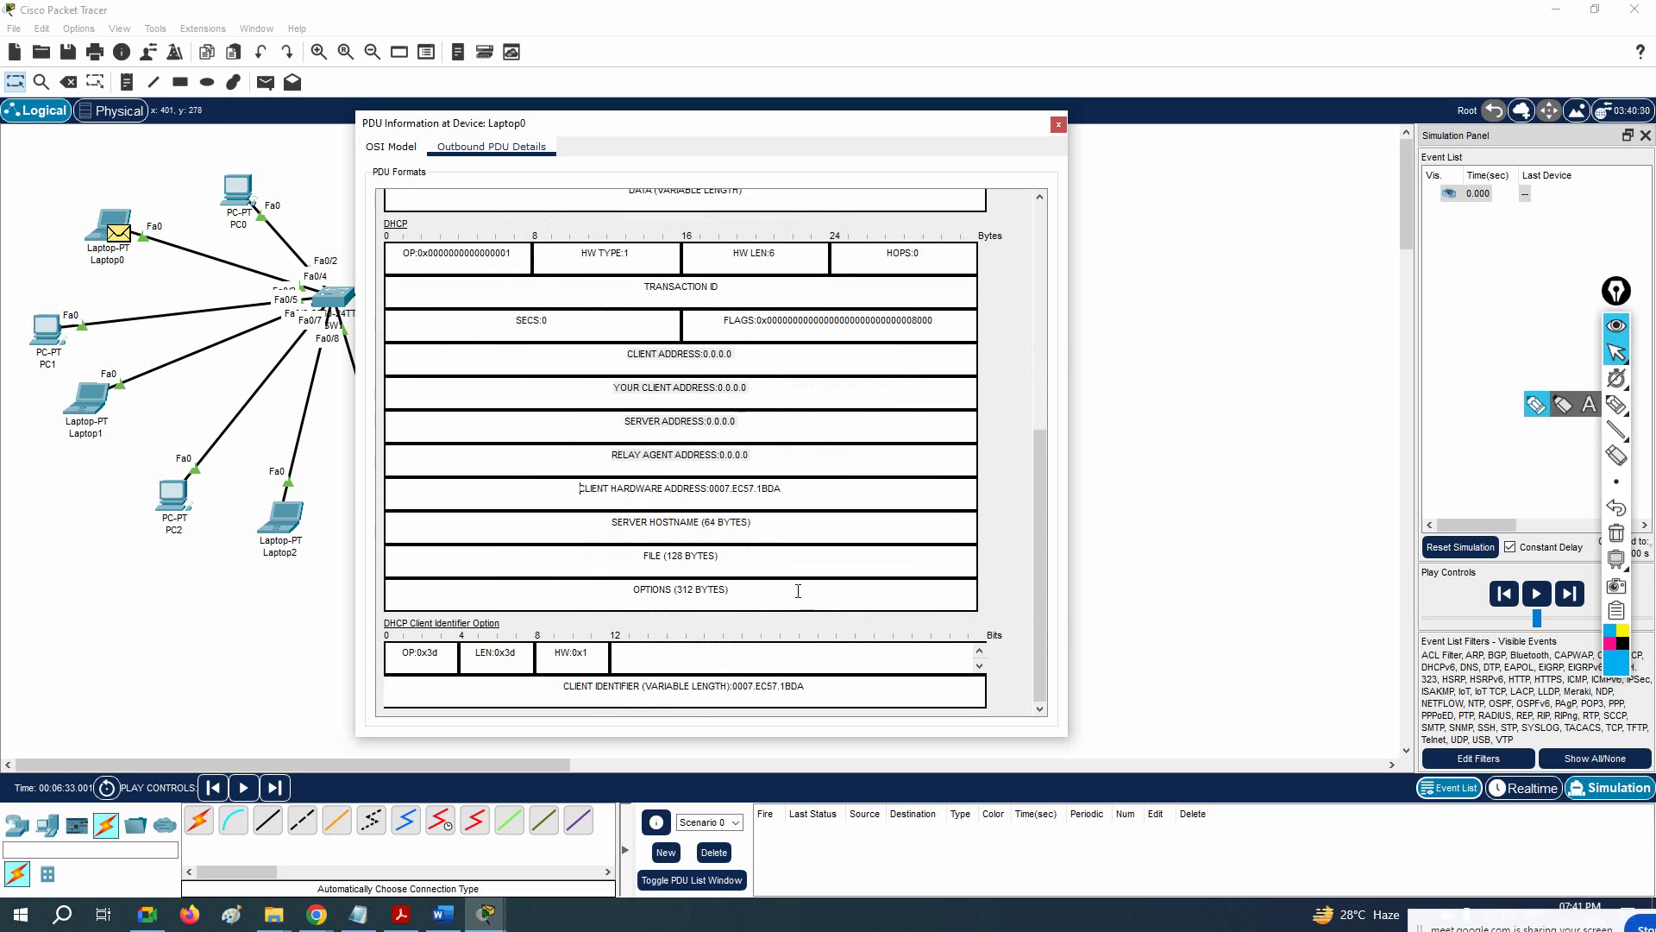
Step: Examine the packet's destination MAC address in the Ethernet header and its source and destination IP addresses
scroll(798, 591, "up", 6)
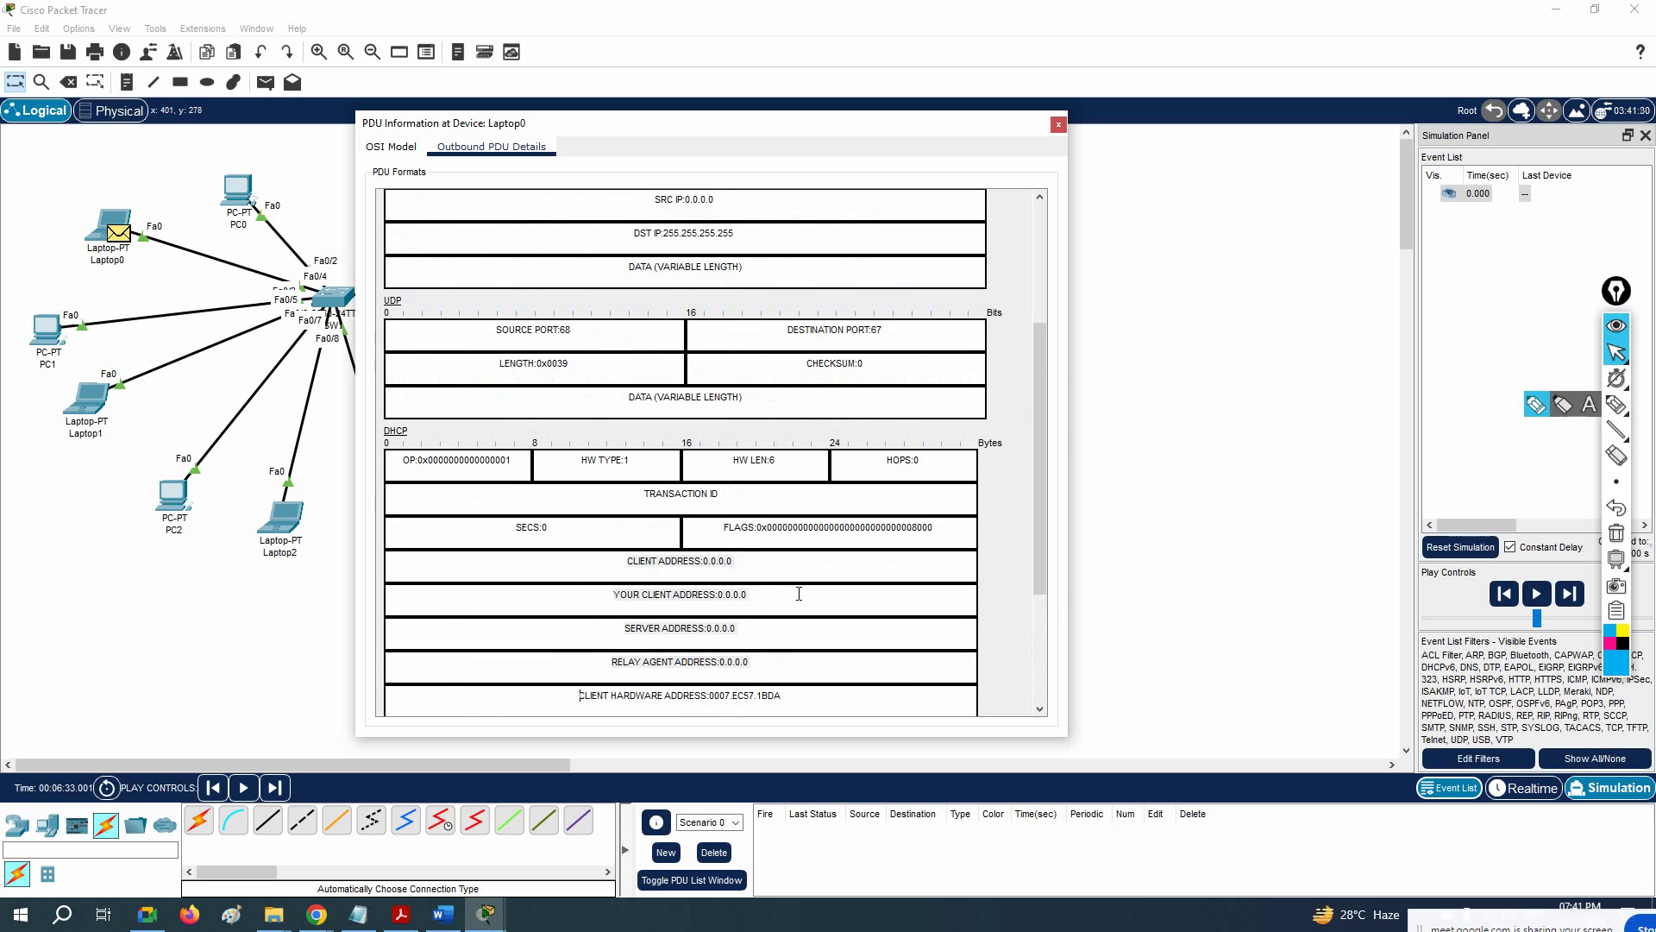
scroll(798, 594, "up", 6)
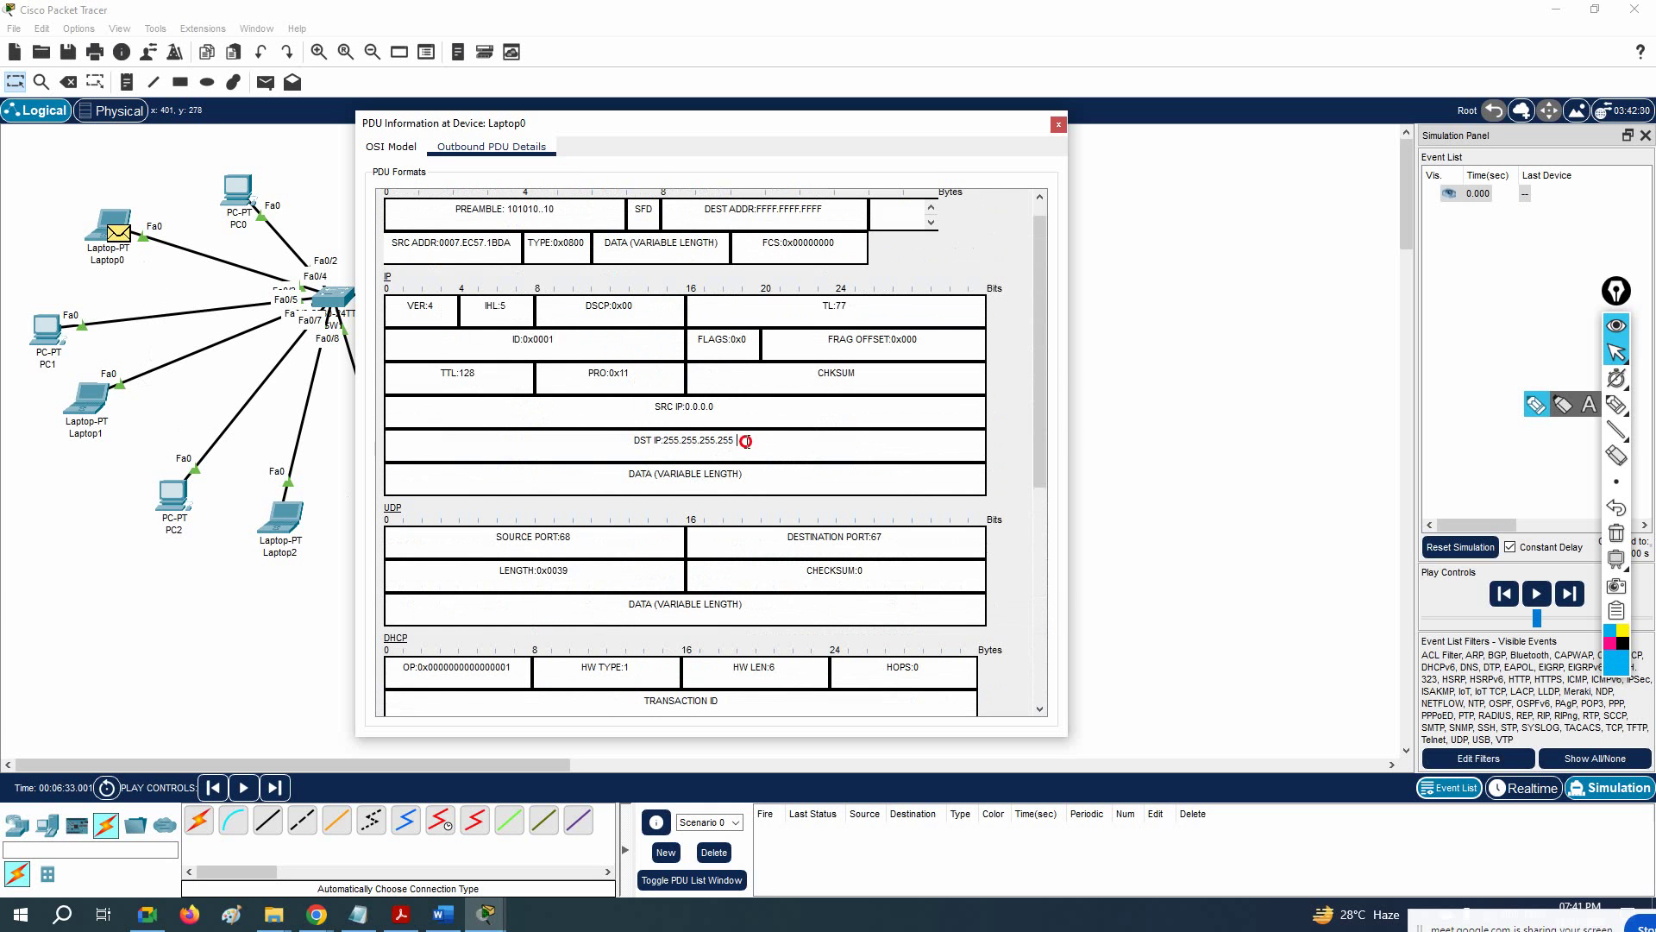
left_click_drag(740, 440, 609, 436)
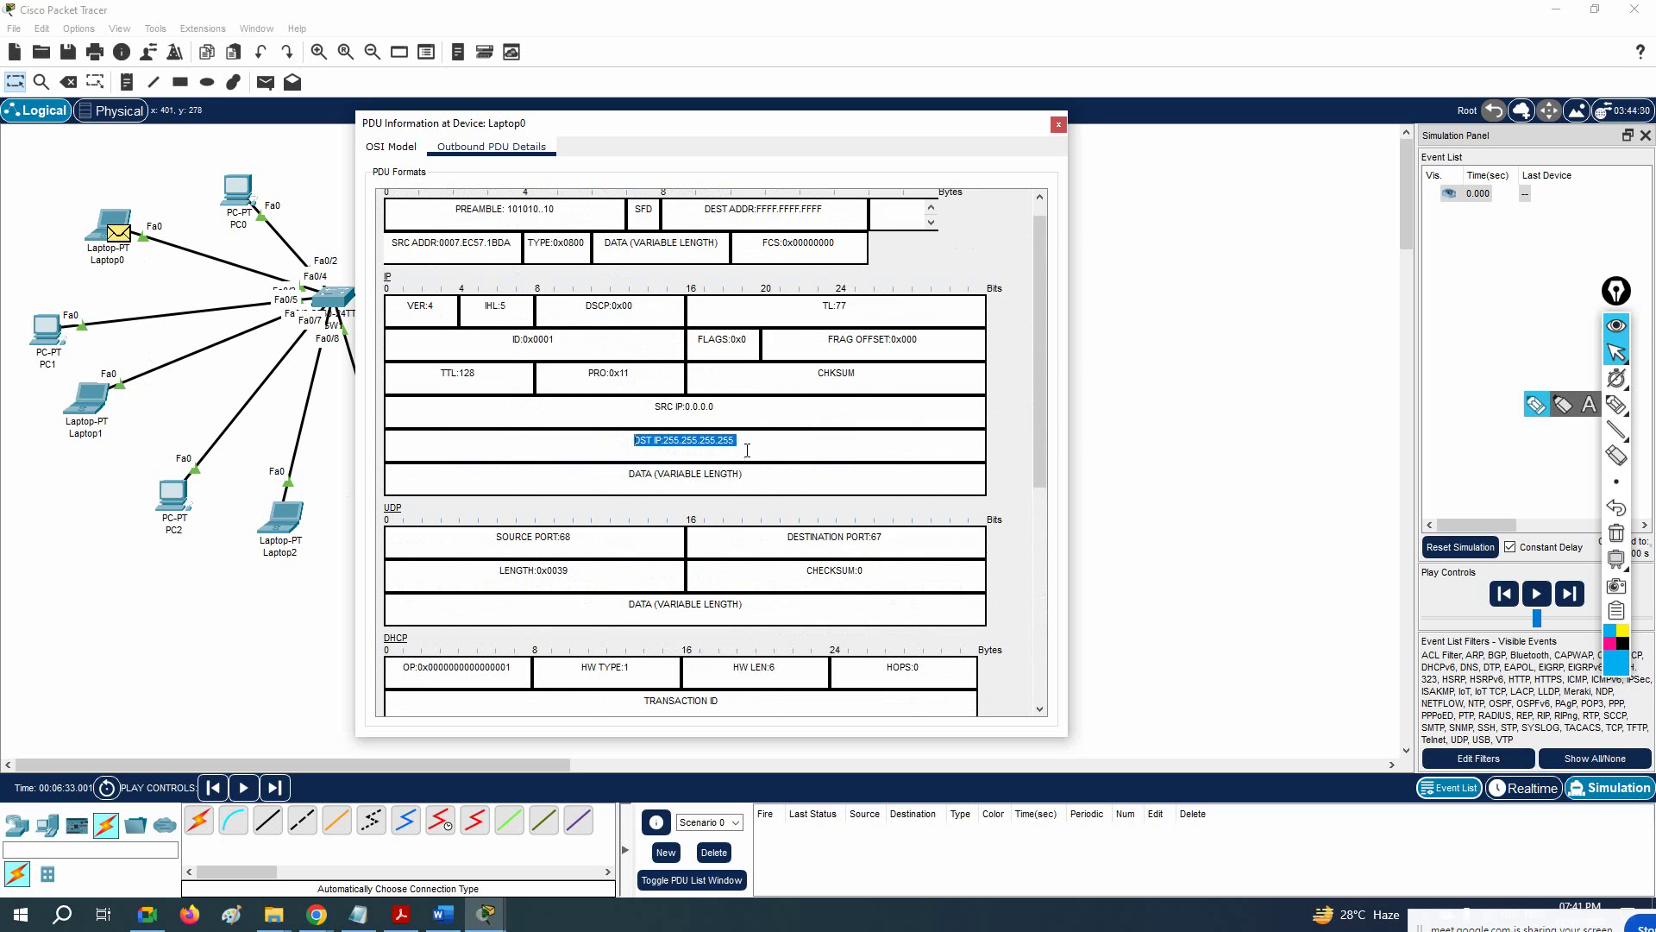
scroll(745, 451, "up", 1)
left_click_drag(833, 229, 750, 231)
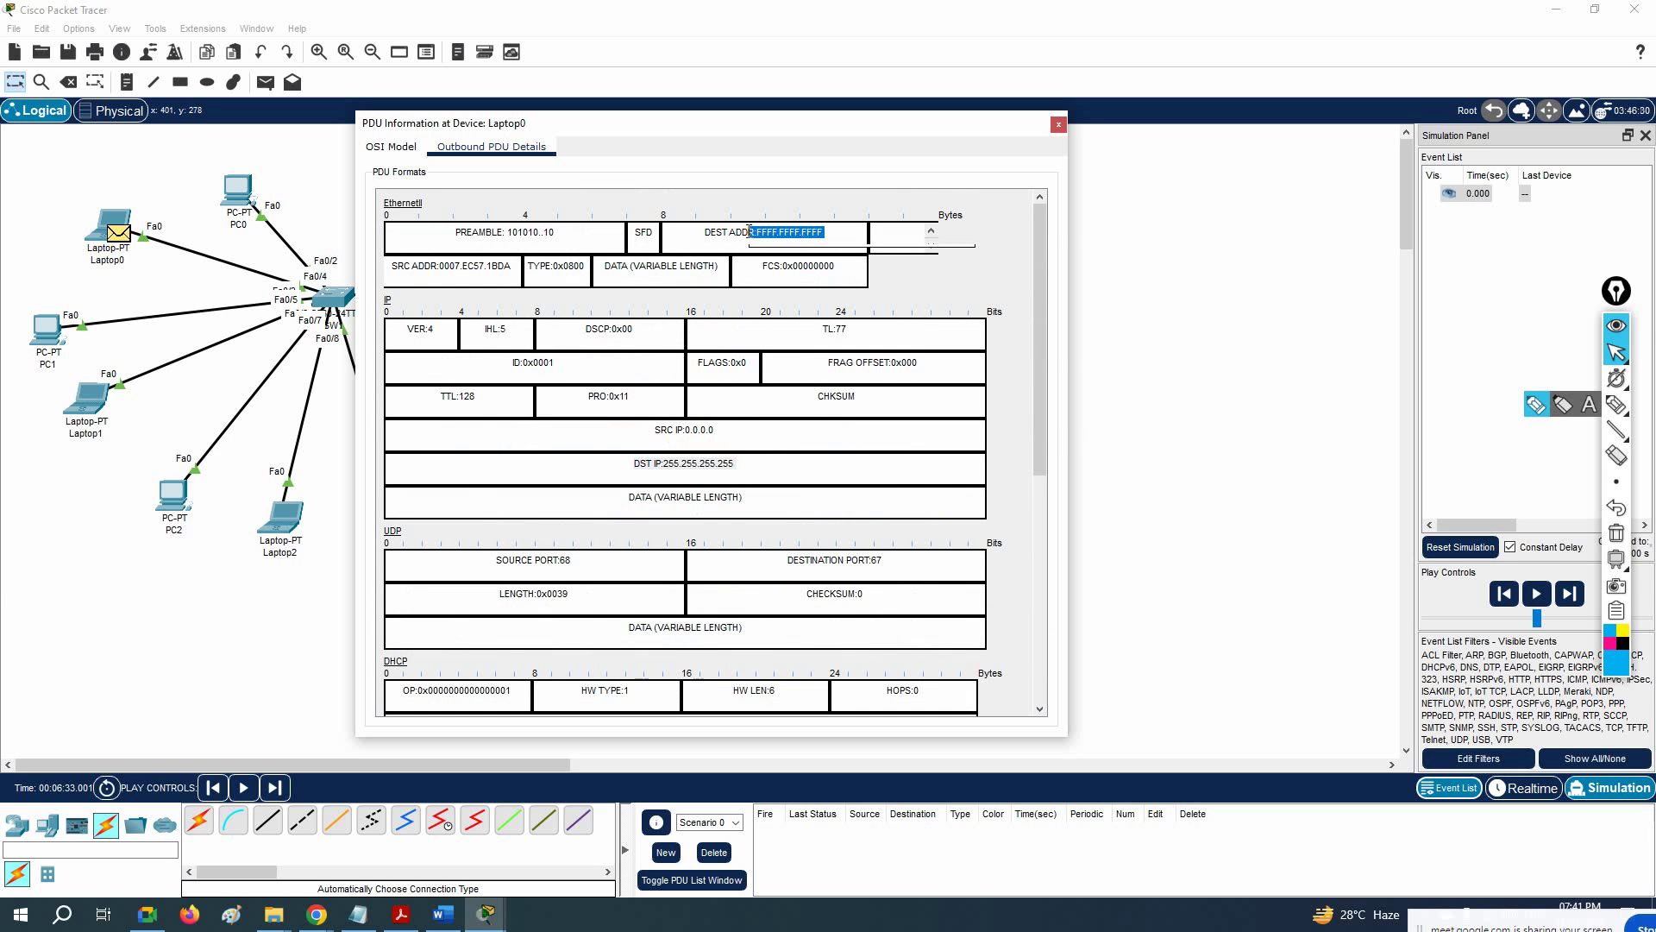
left_click(755, 231)
left_click_drag(759, 232, 834, 236)
left_click_drag(755, 464, 663, 465)
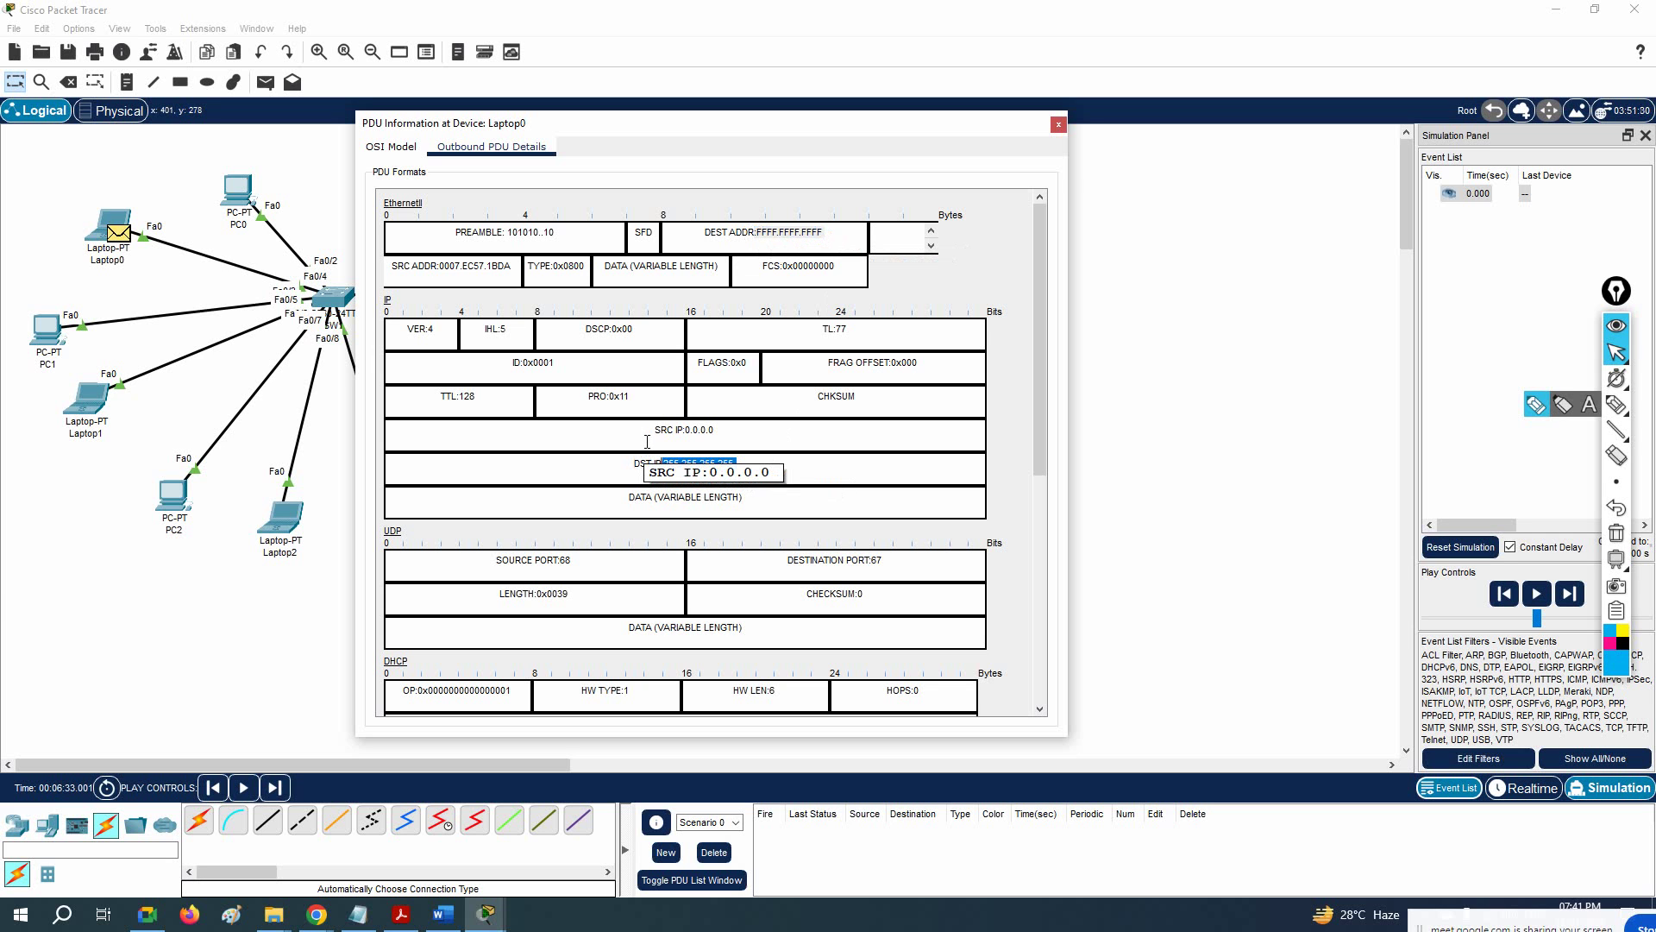
left_click_drag(655, 431, 663, 431)
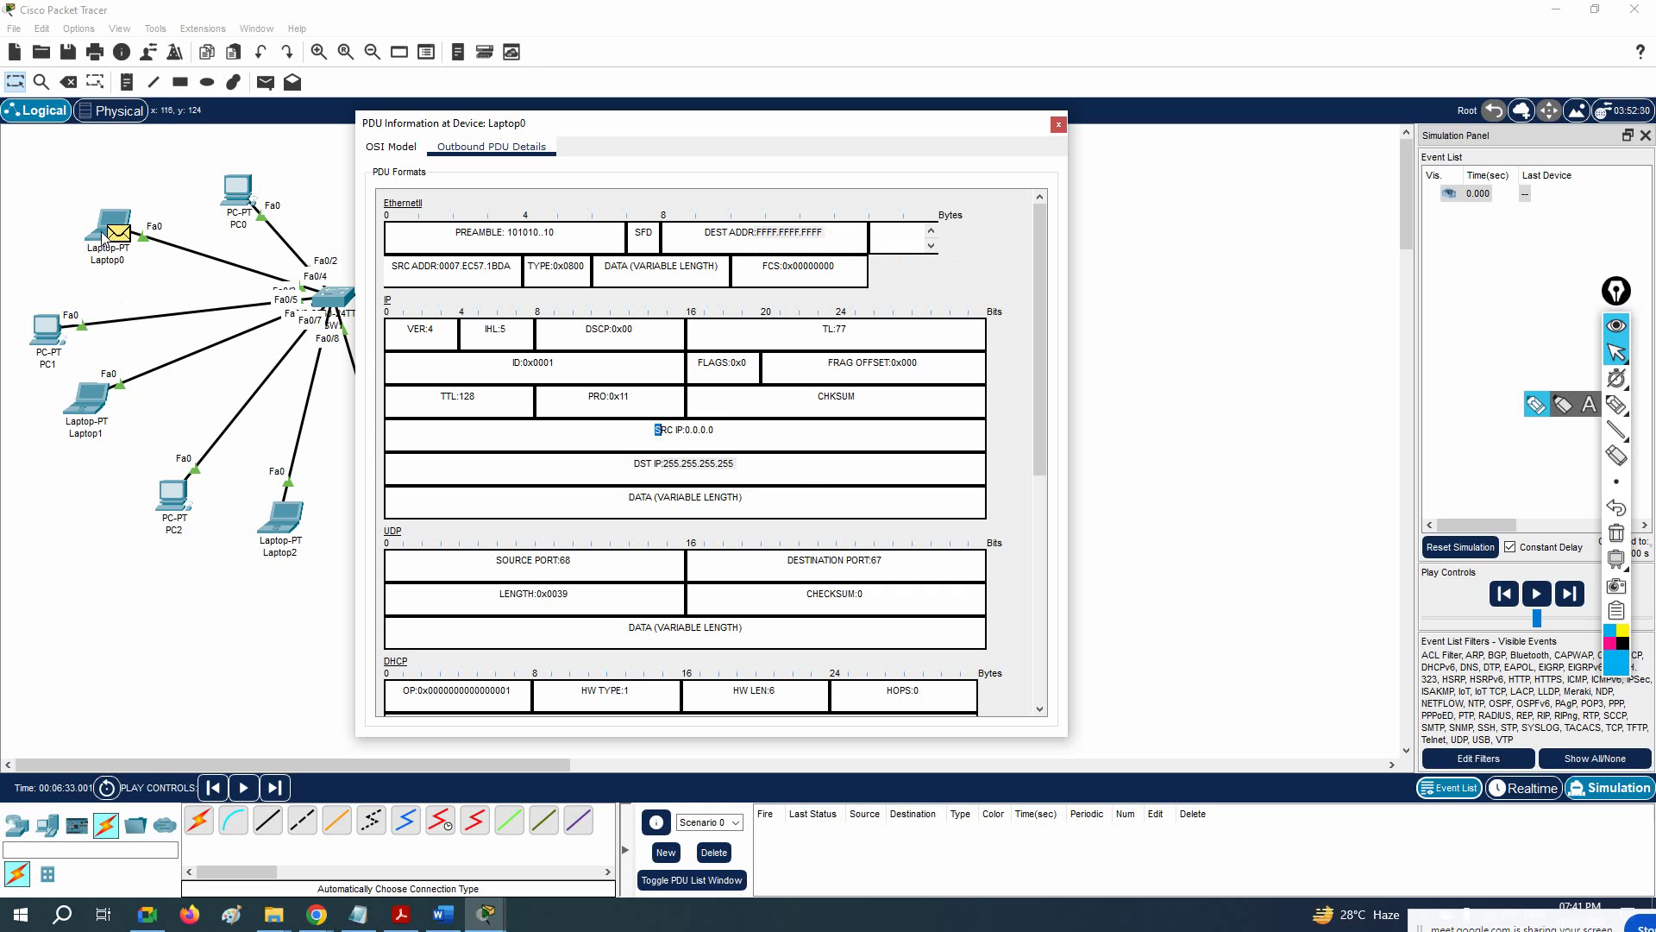
left_click_drag(758, 470, 622, 467)
Step: Reposition and widen Laptop0's PDU window, go over all outbound headers once more, and close it
left_click_drag(639, 133, 929, 203)
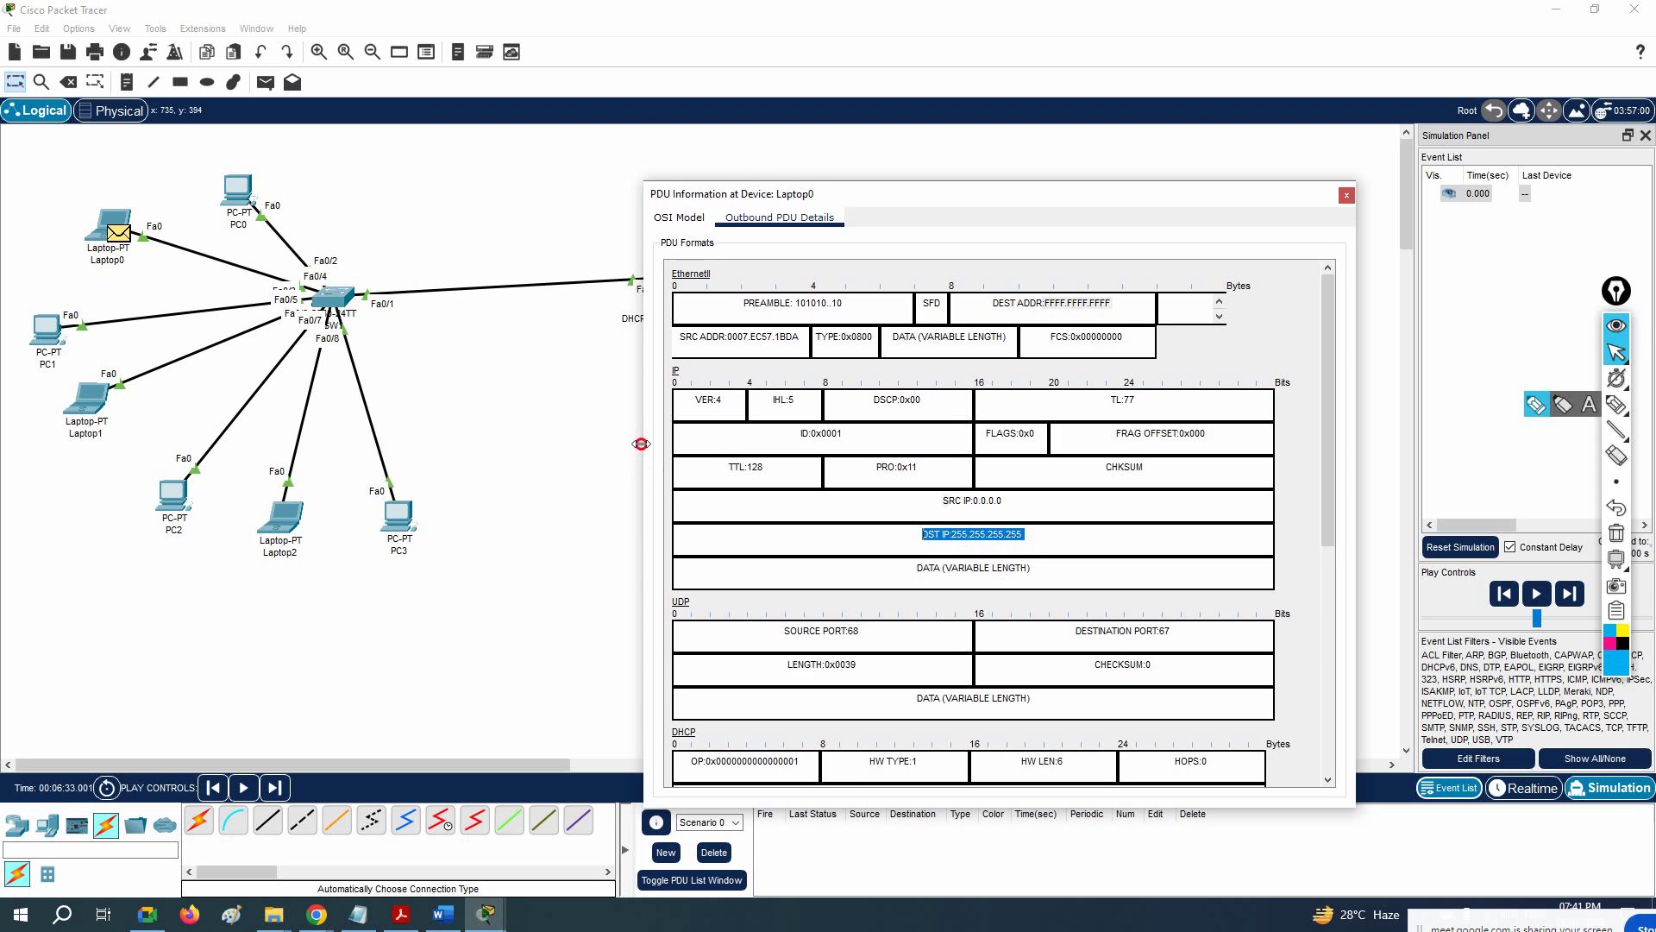
left_click_drag(644, 445, 475, 421)
scroll(725, 516, "down", 3)
scroll(723, 515, "down", 6)
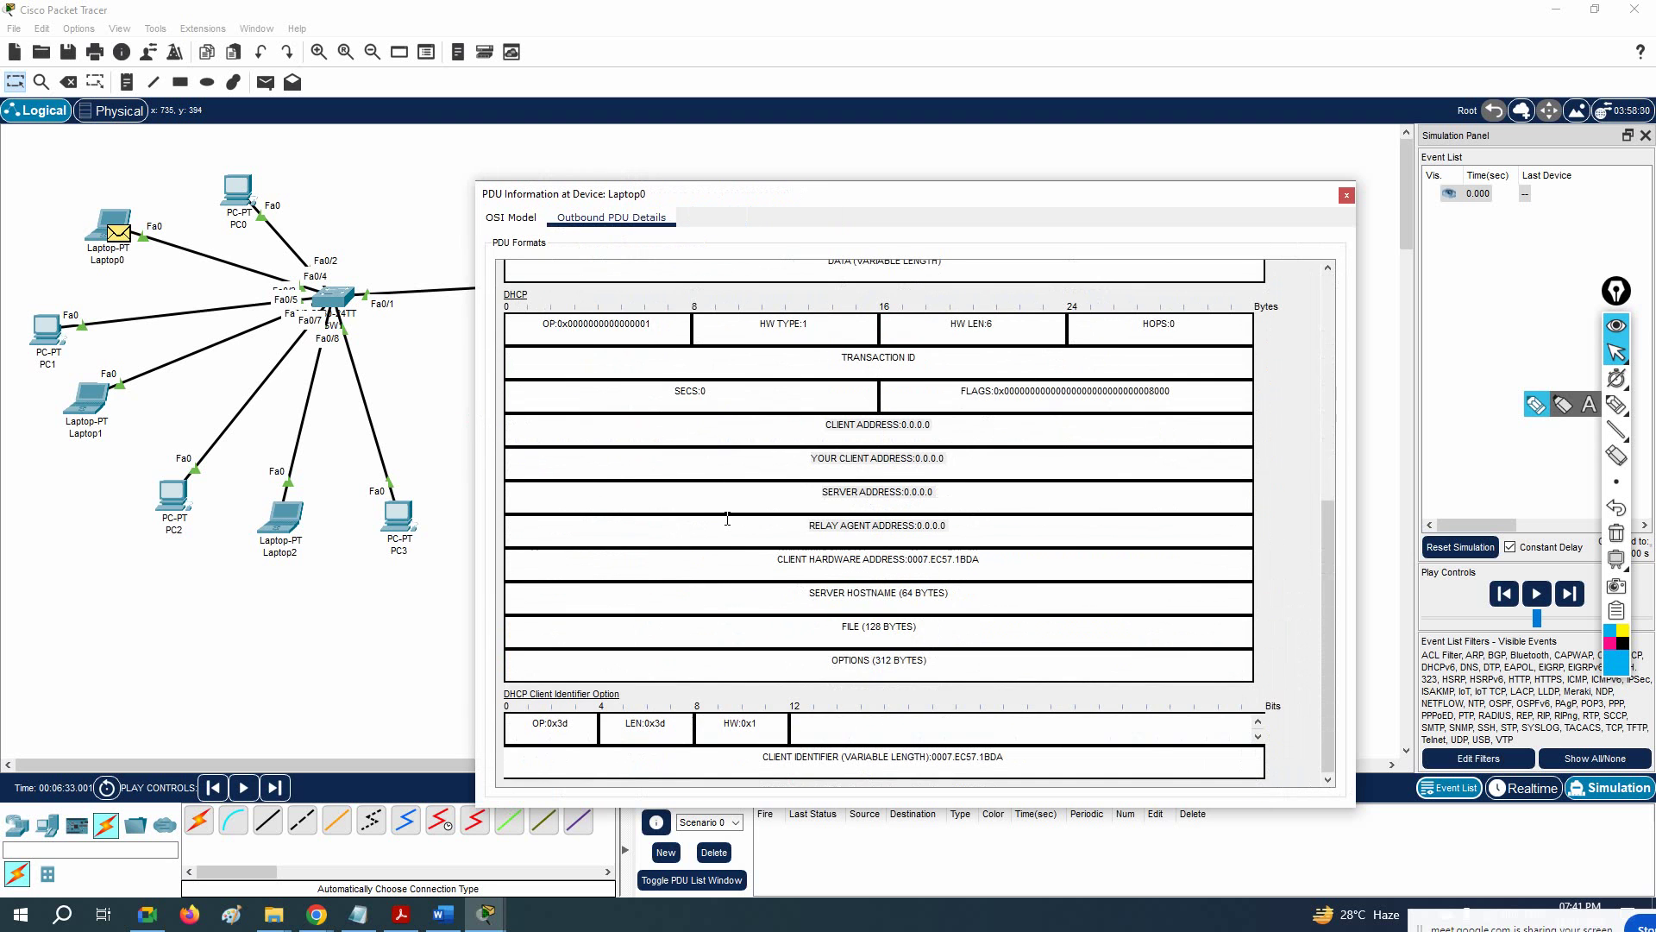
scroll(727, 518, "up", 8)
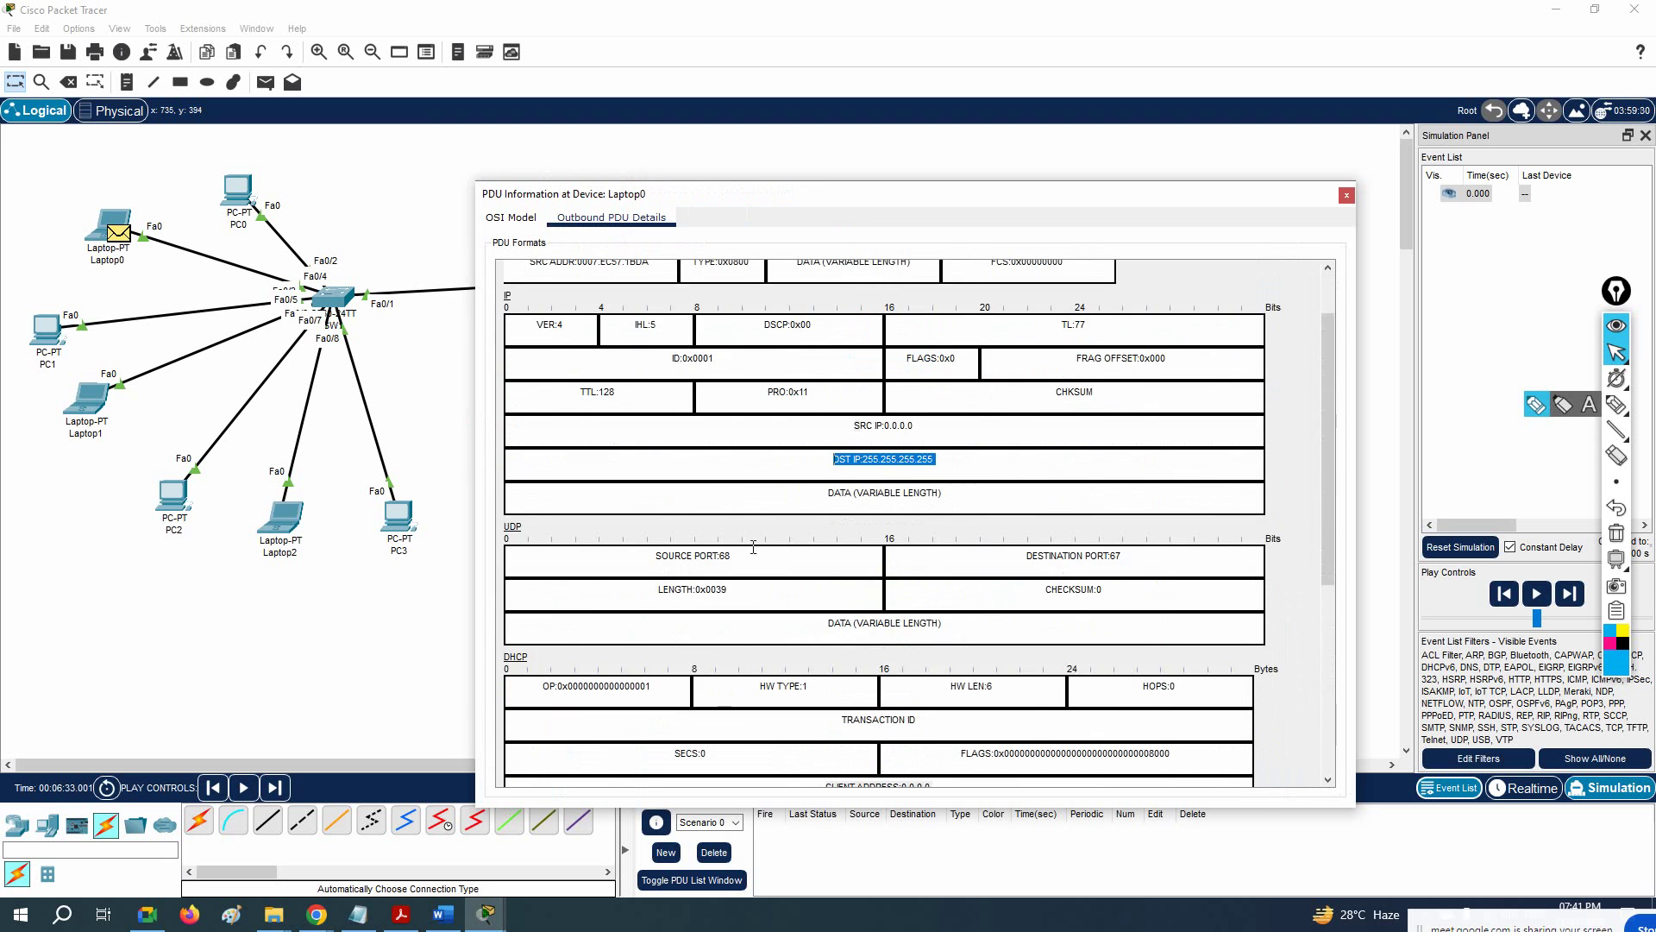
left_click(1346, 196)
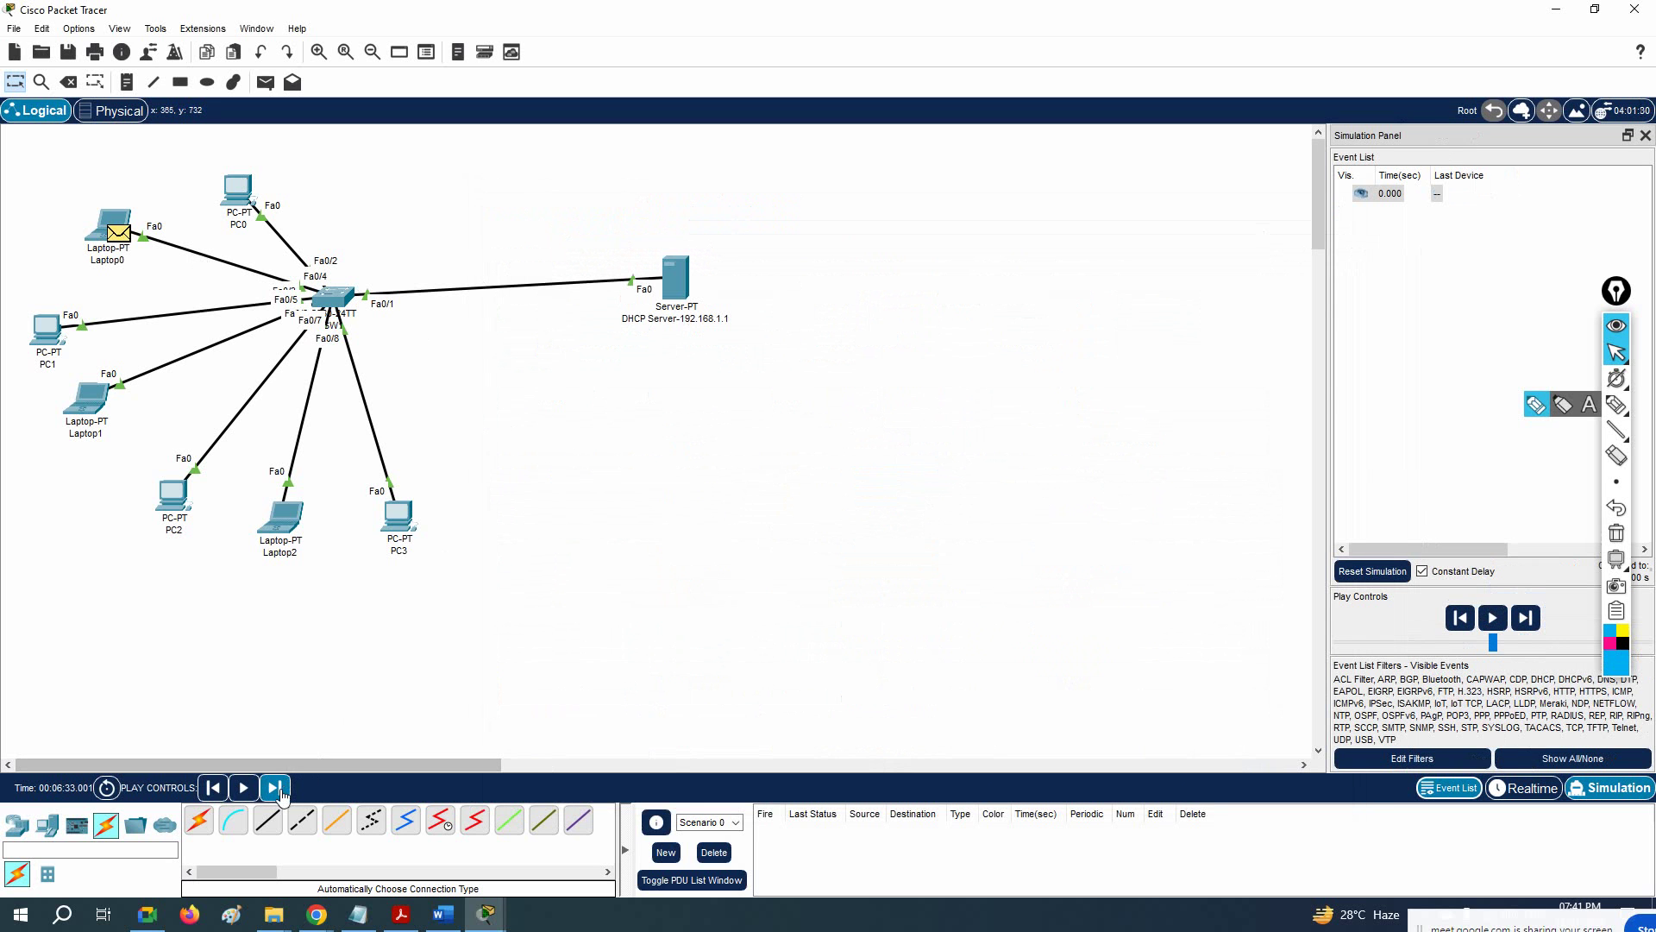
Step: Advance the simulation two steps and check the type of the green packet at the DHCP server
left_click(276, 789)
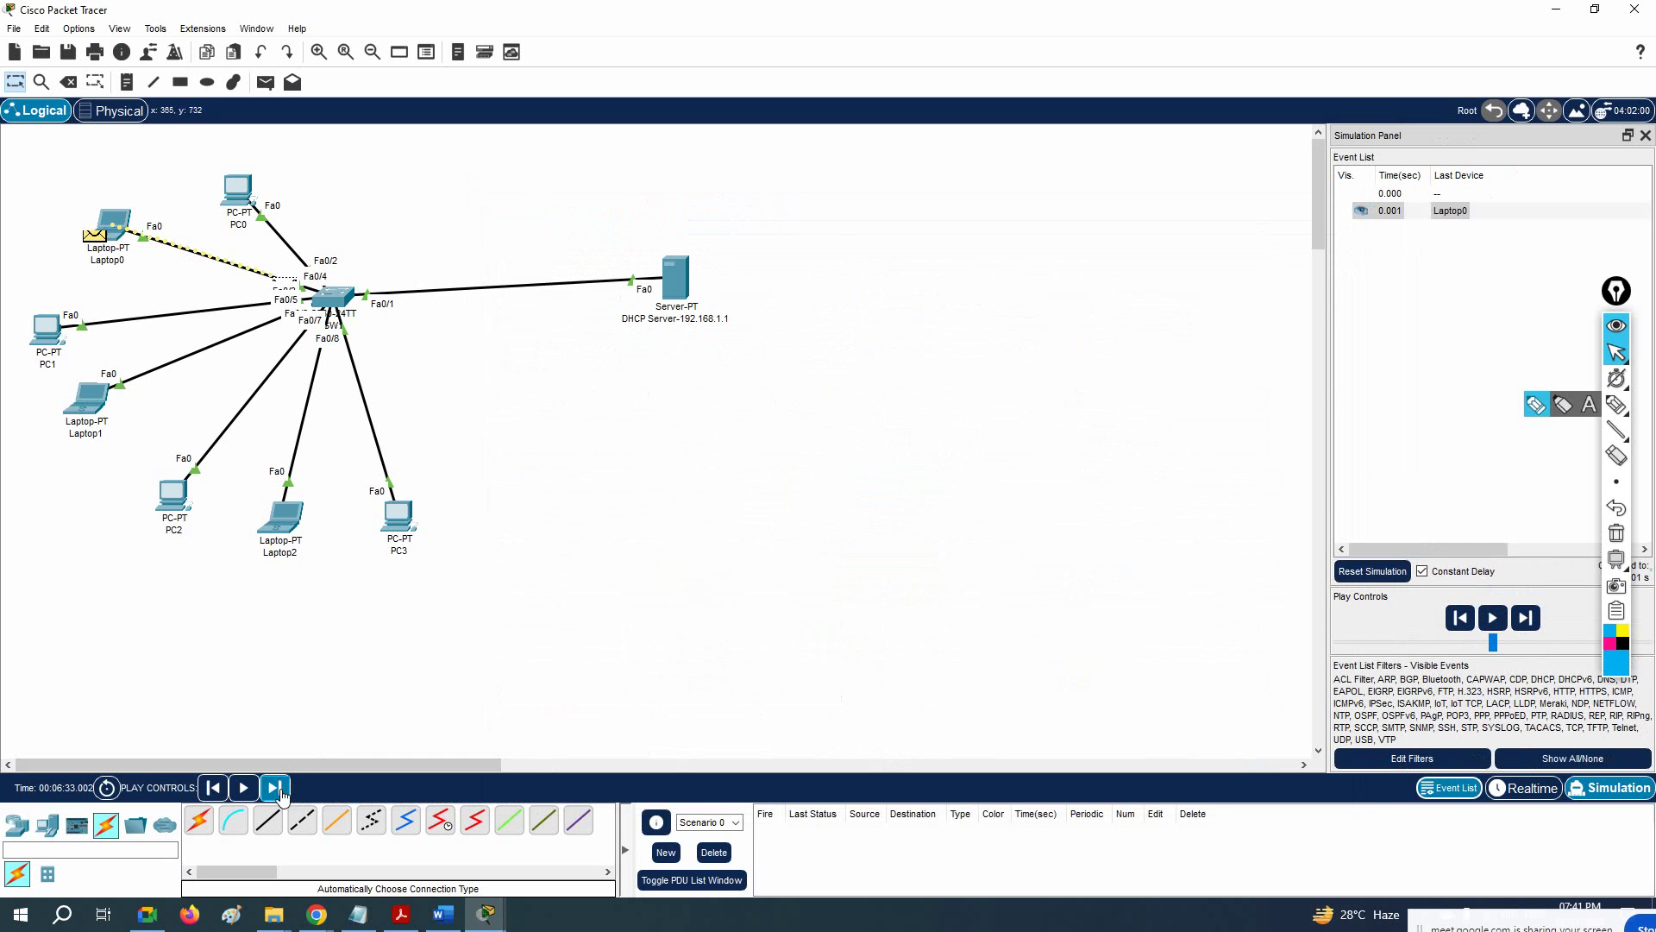
left_click(276, 789)
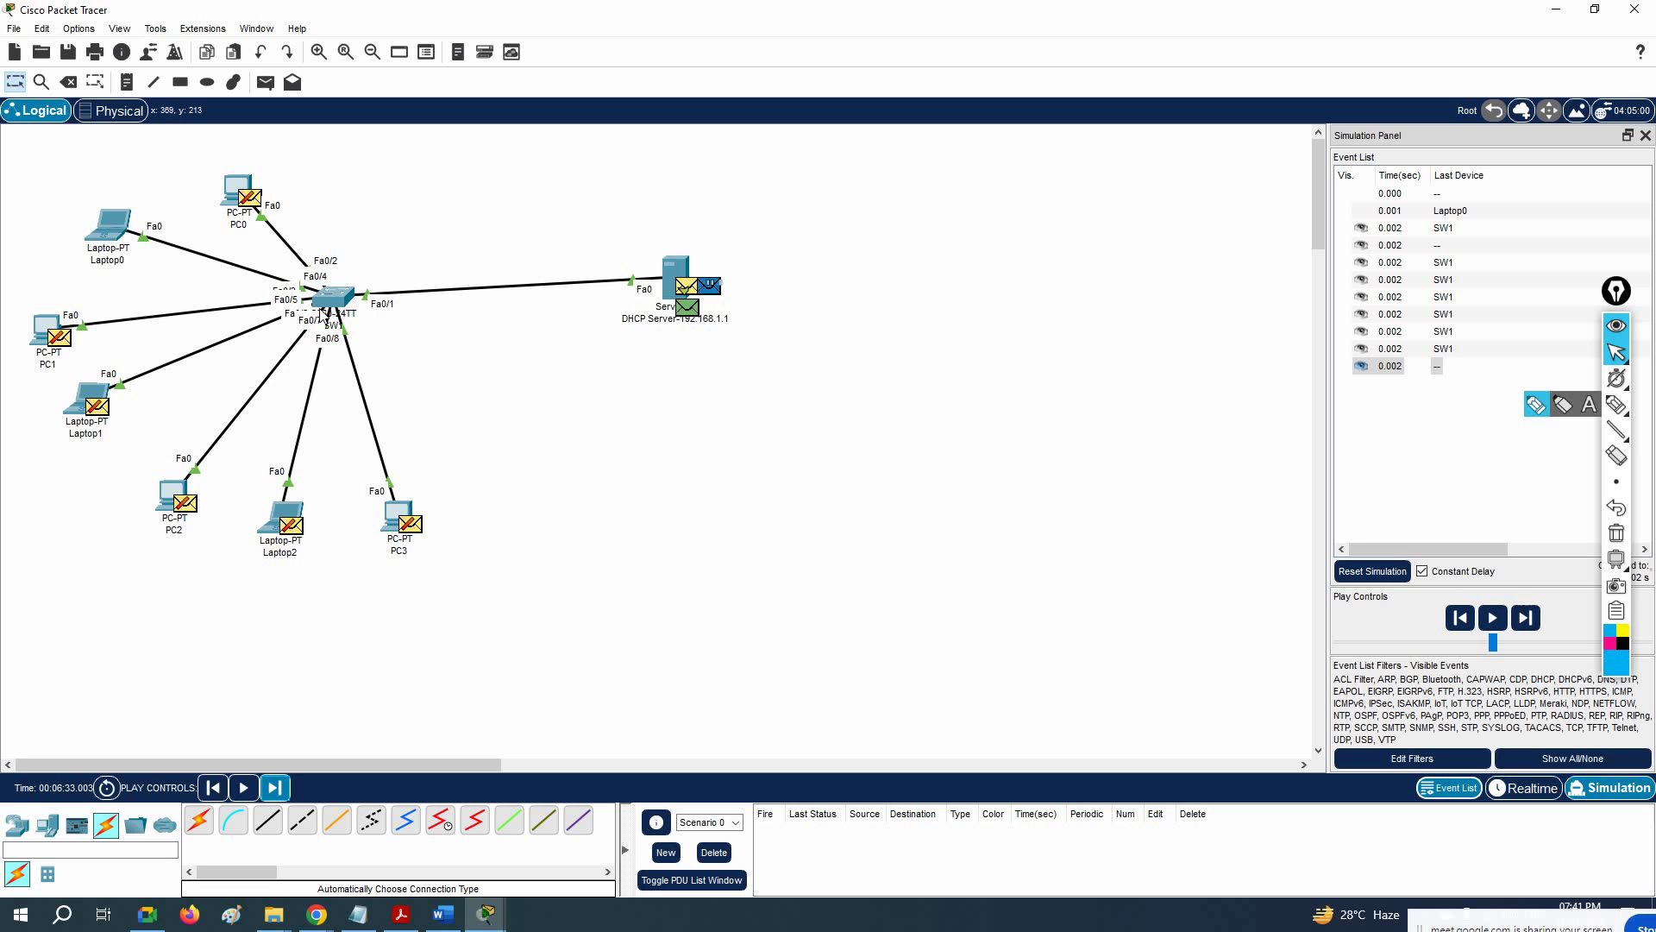
mouse_move(341, 315)
mouse_move(692, 312)
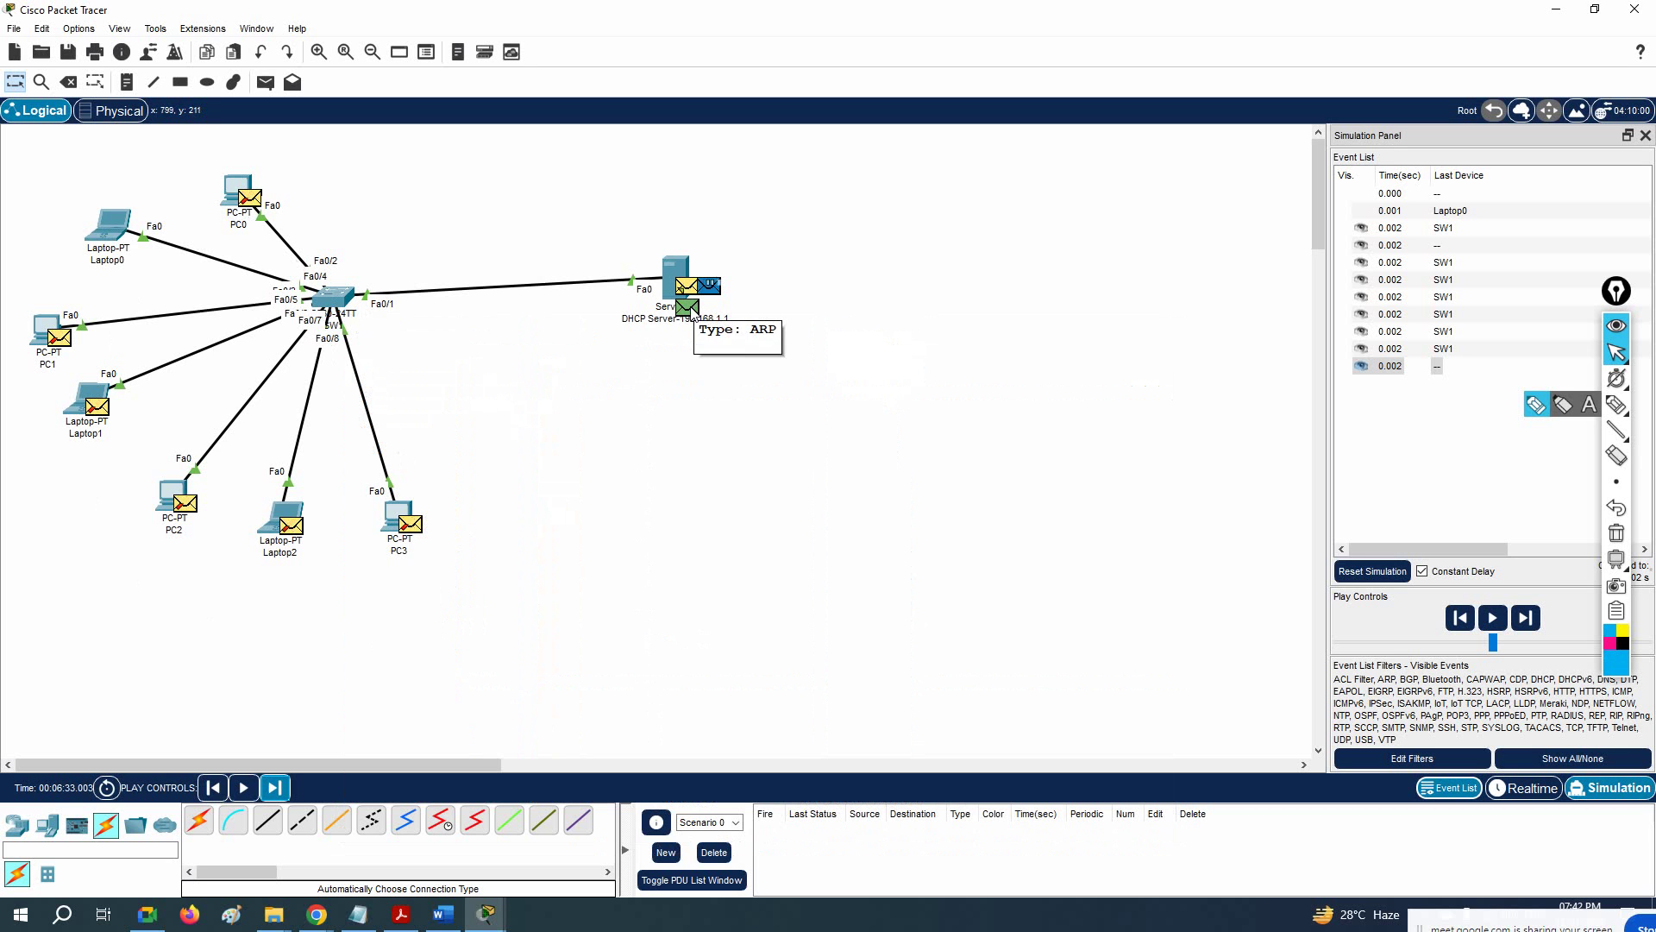
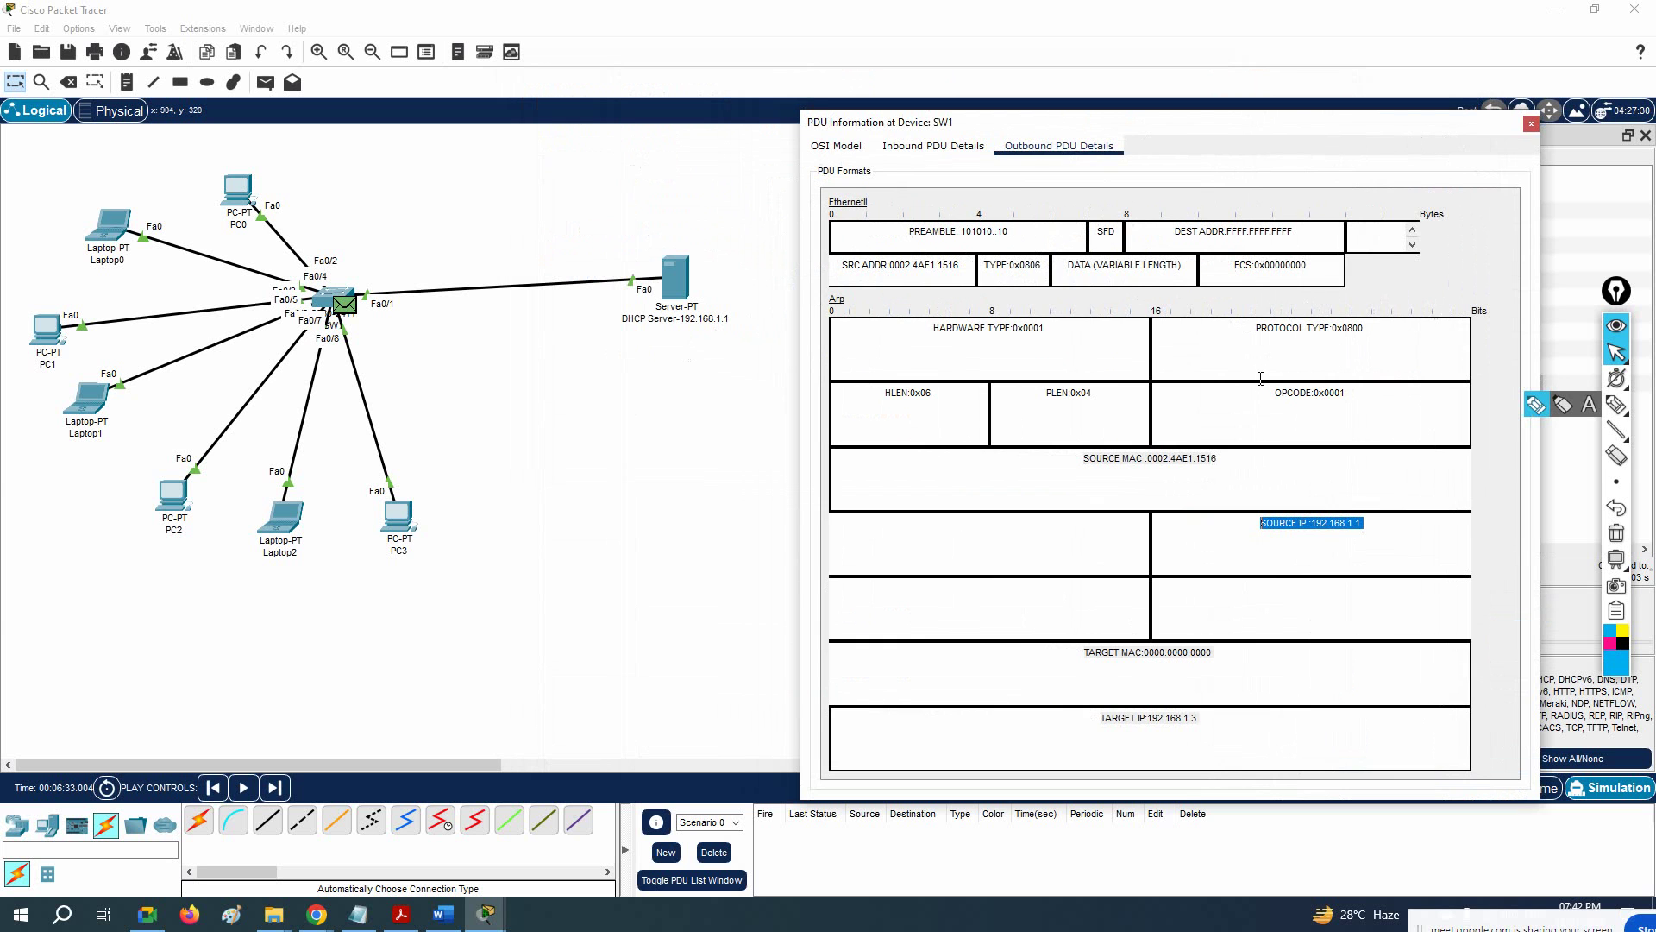
Step: Check the source MAC field in SW1's outbound ARP packet and close its PDU window
left_click(1117, 480)
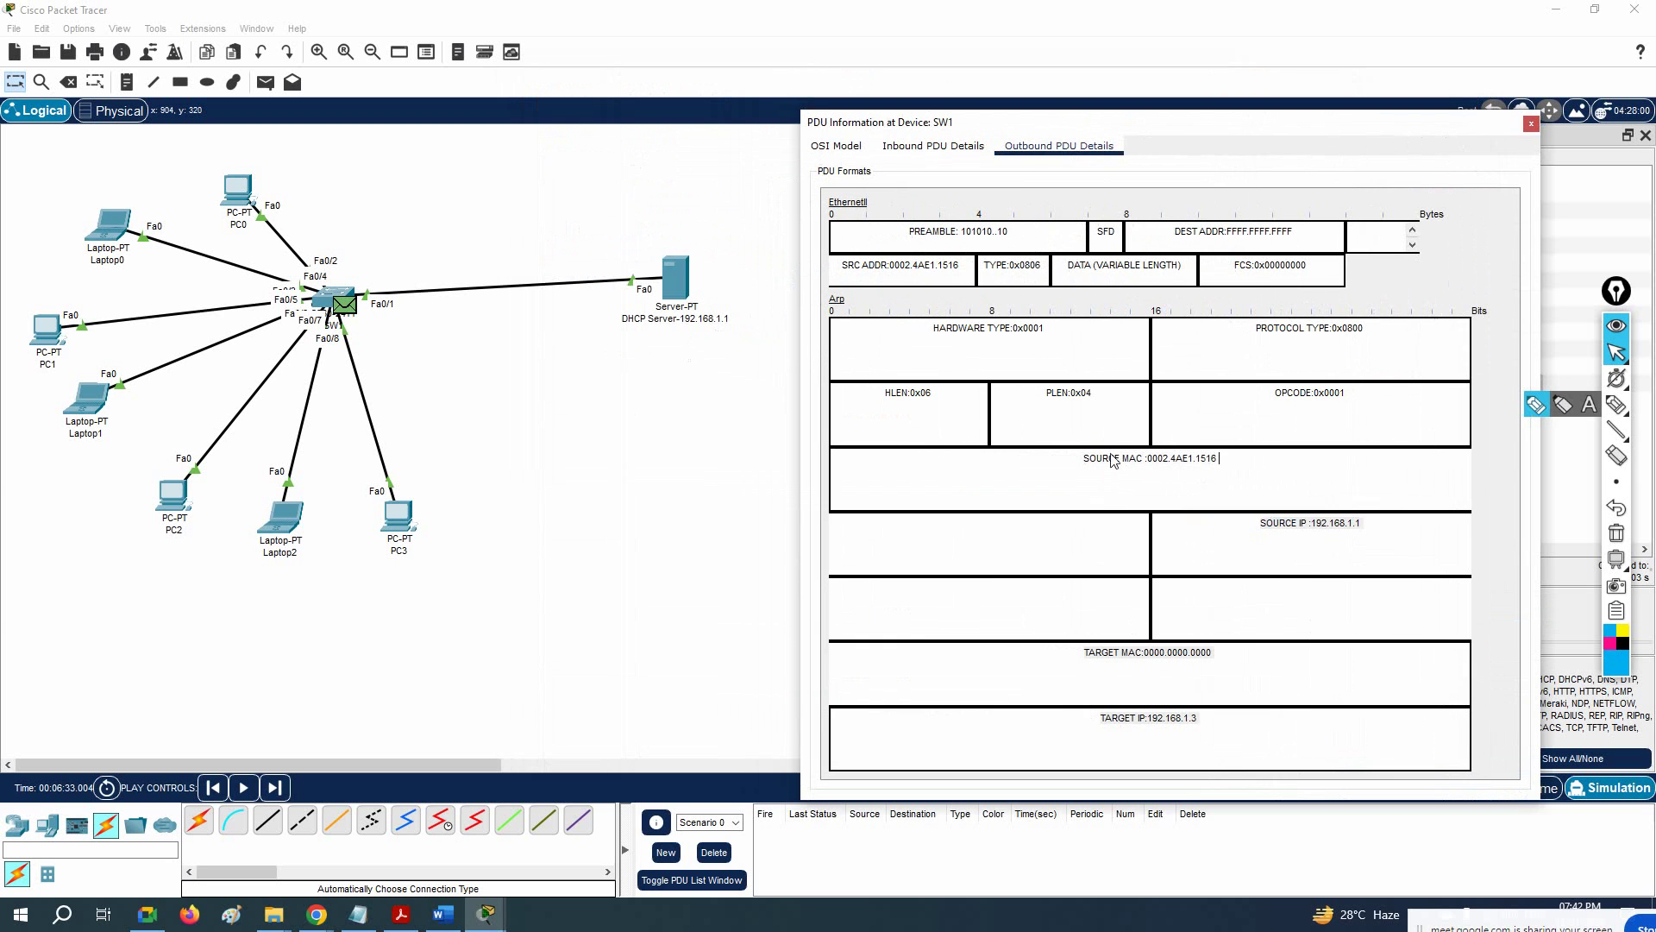
left_click(1532, 123)
Step: Advance the simulation two more steps and open the PDU information of the purple packet at the DHCP server
left_click(277, 788)
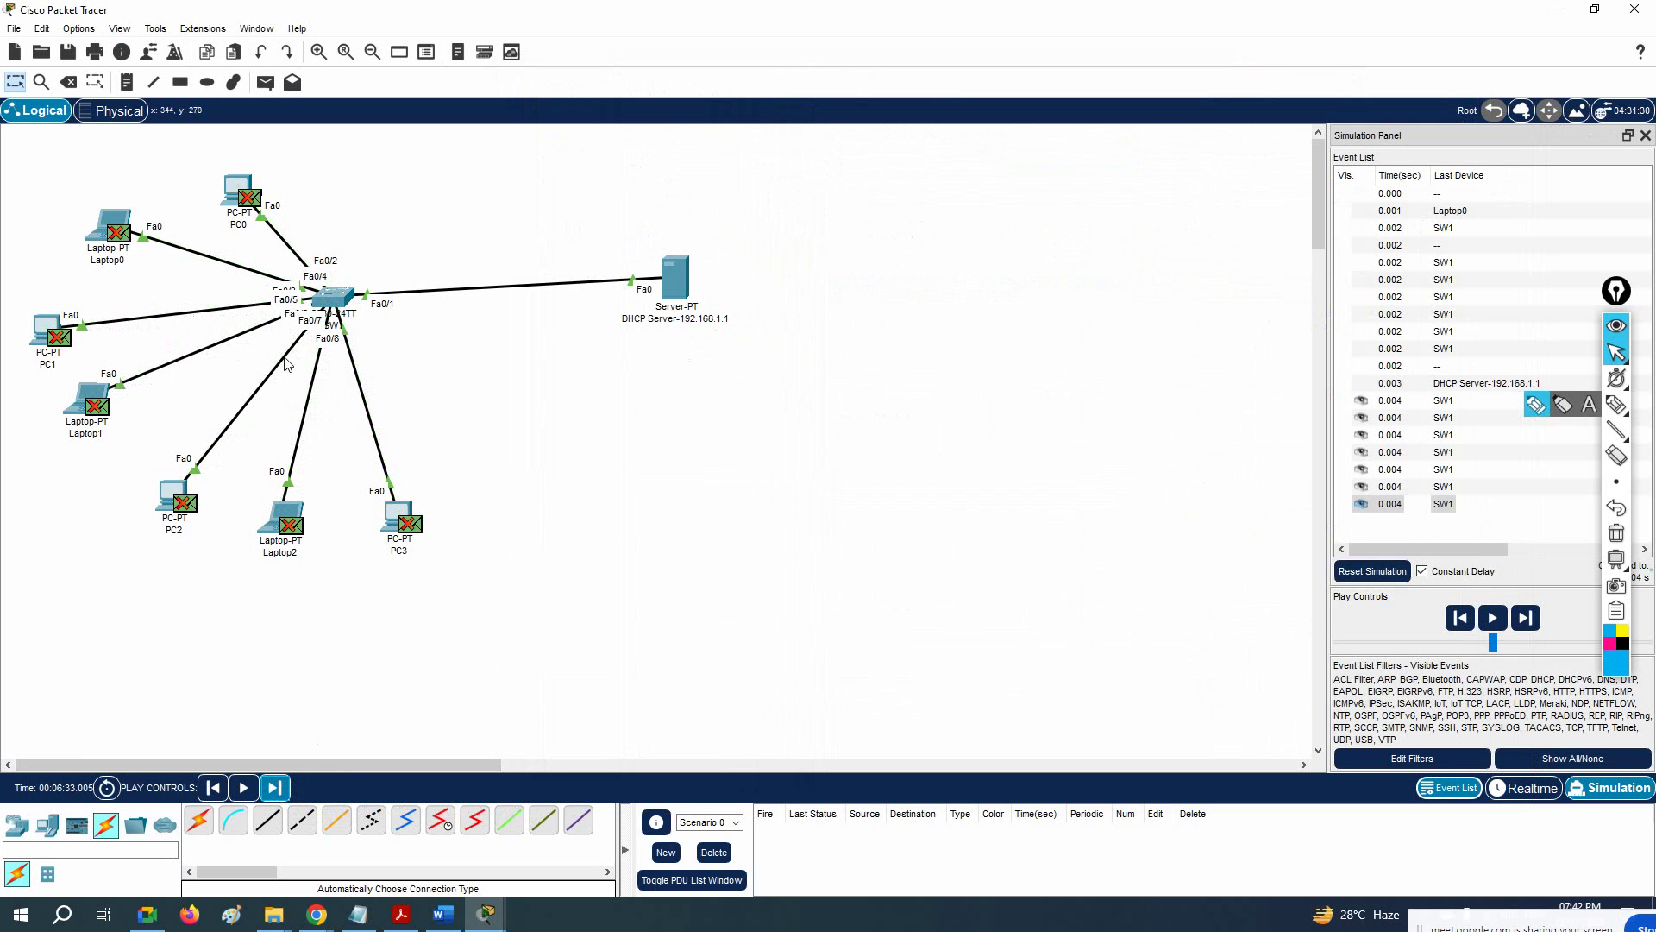
left_click(275, 788)
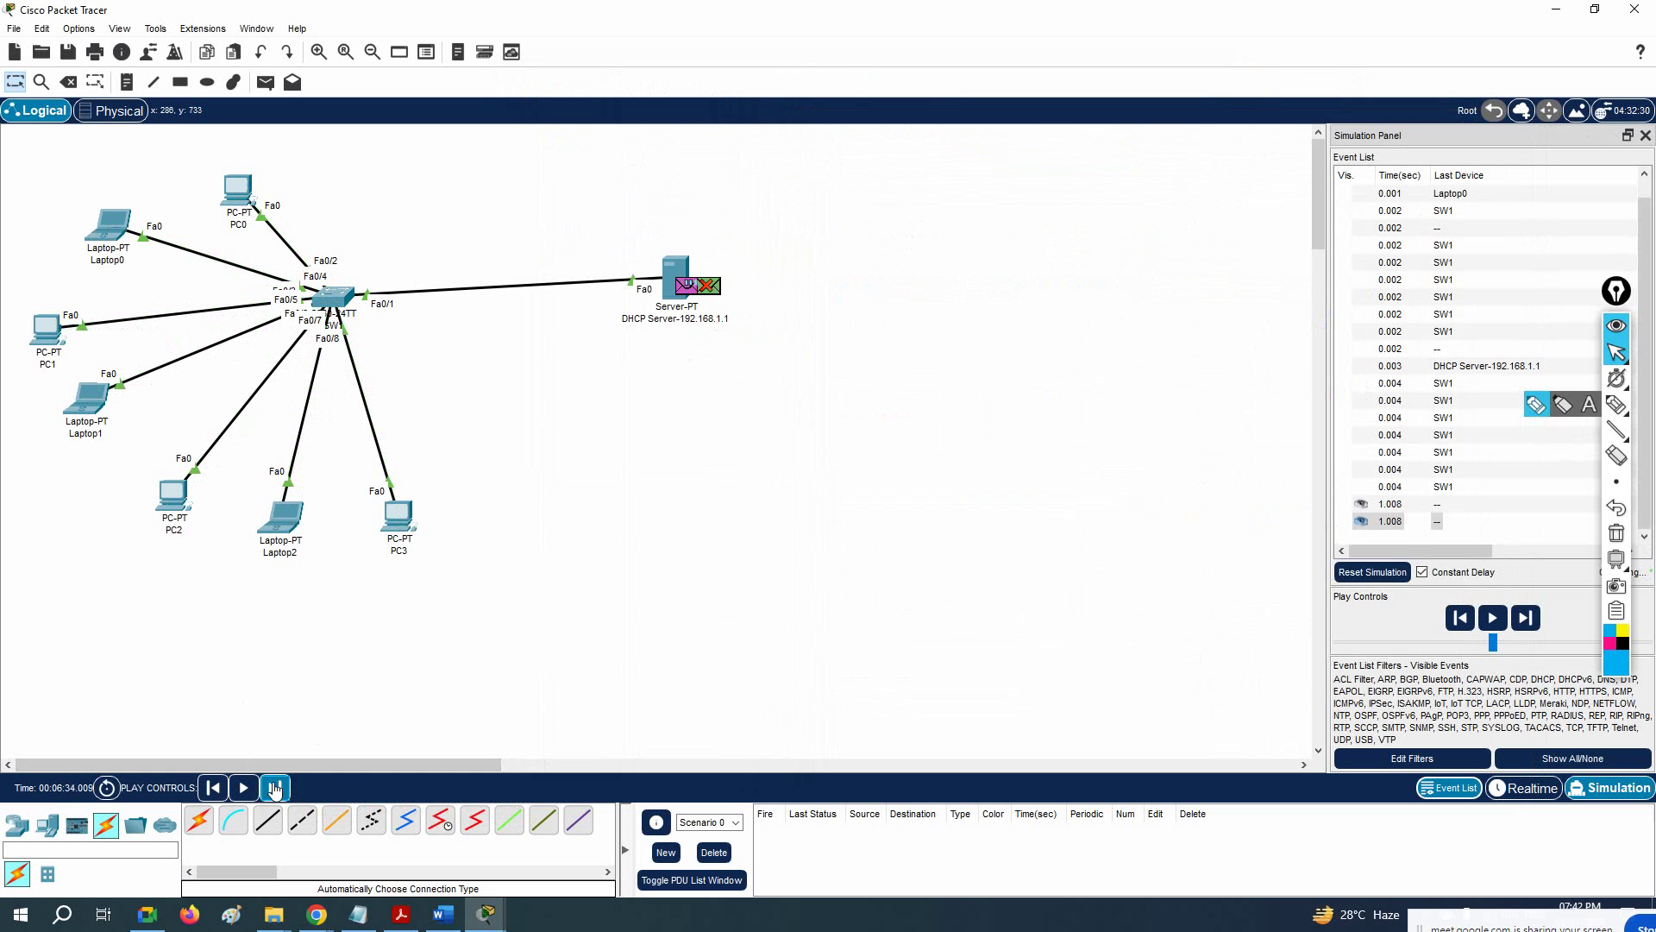
left_click(688, 288)
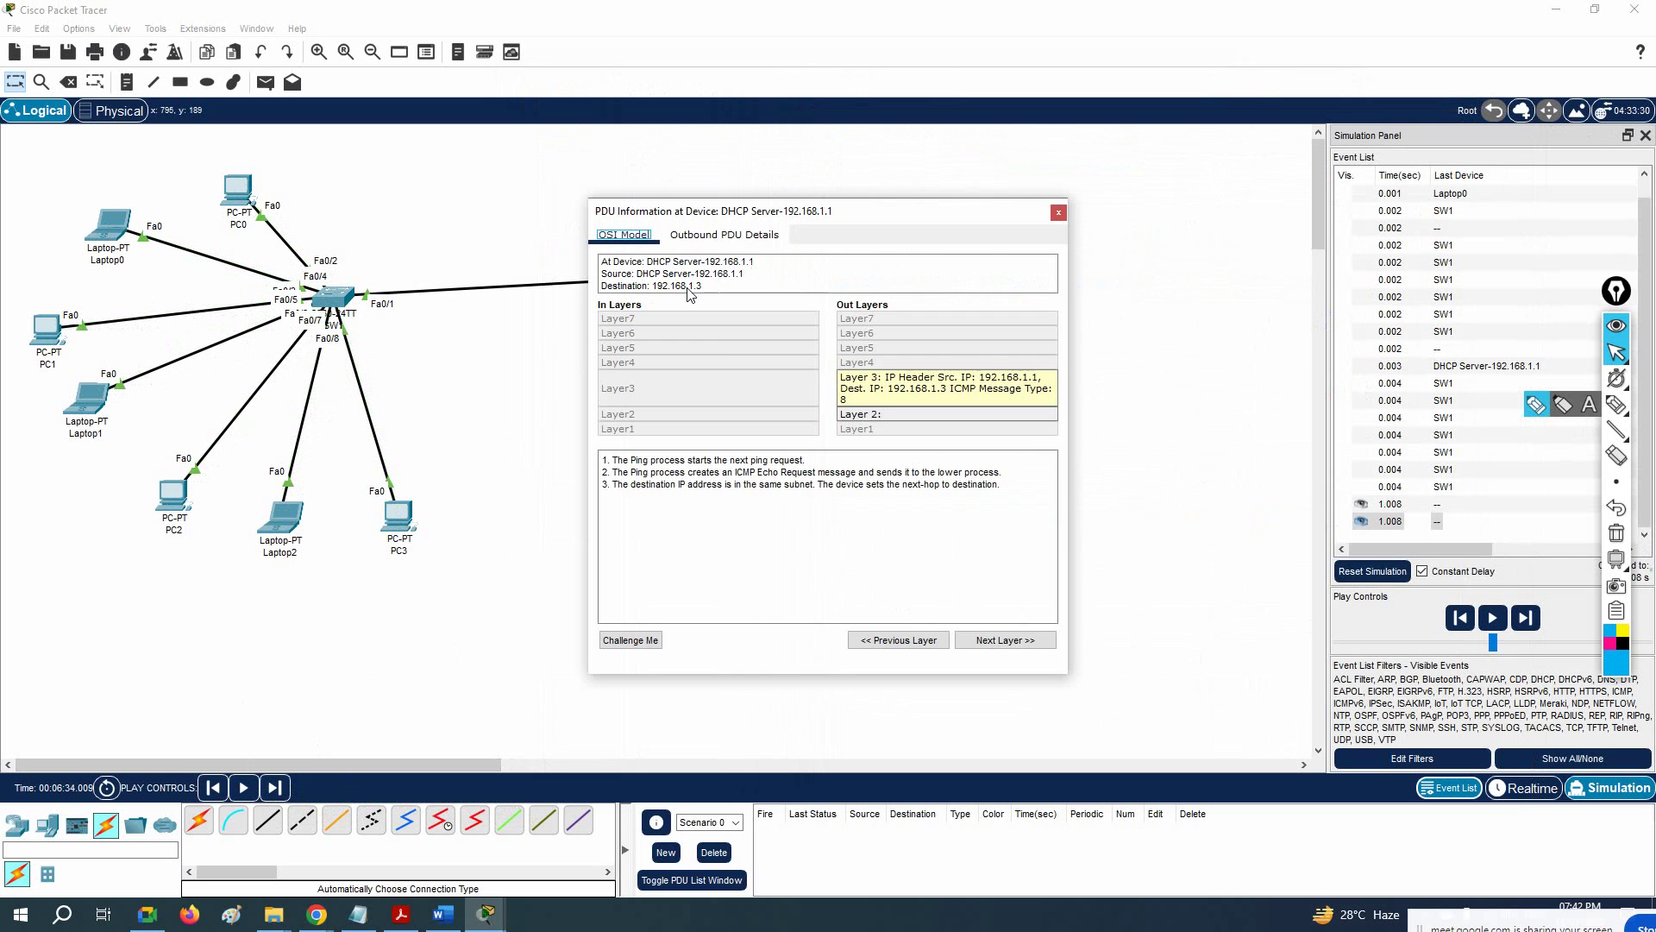
Step: Examine the IP and ICMP fields in the DHCP server's outbound PDU details in a widened window, and close it
left_click(690, 236)
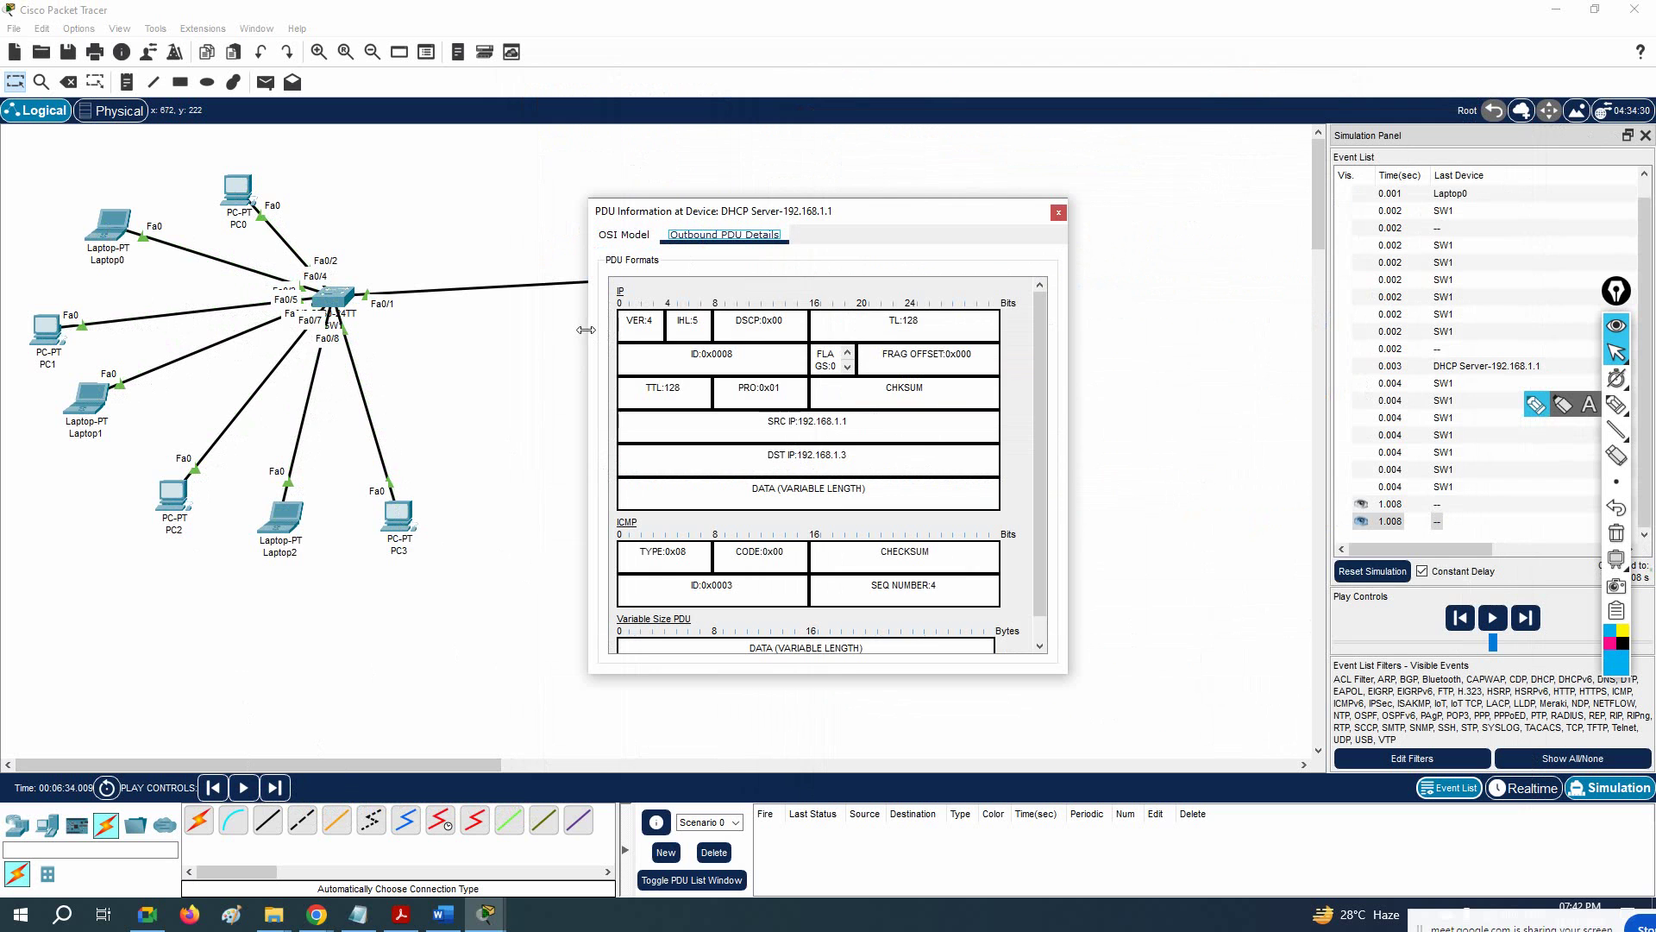
left_click_drag(586, 329, 262, 330)
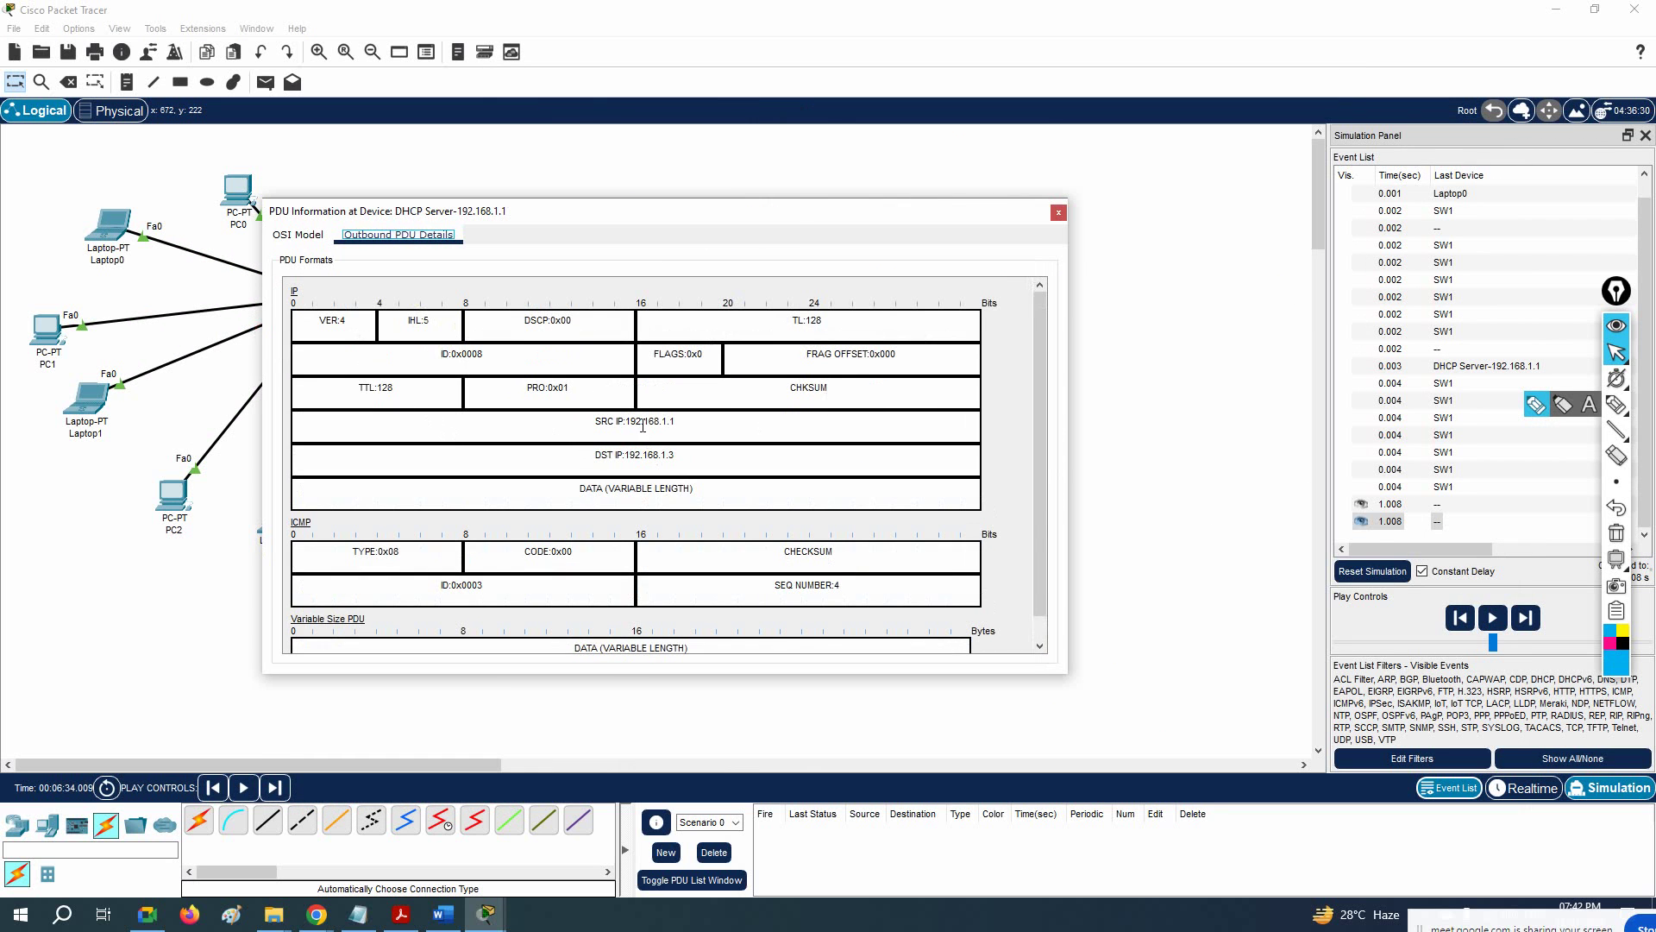
left_click(1058, 212)
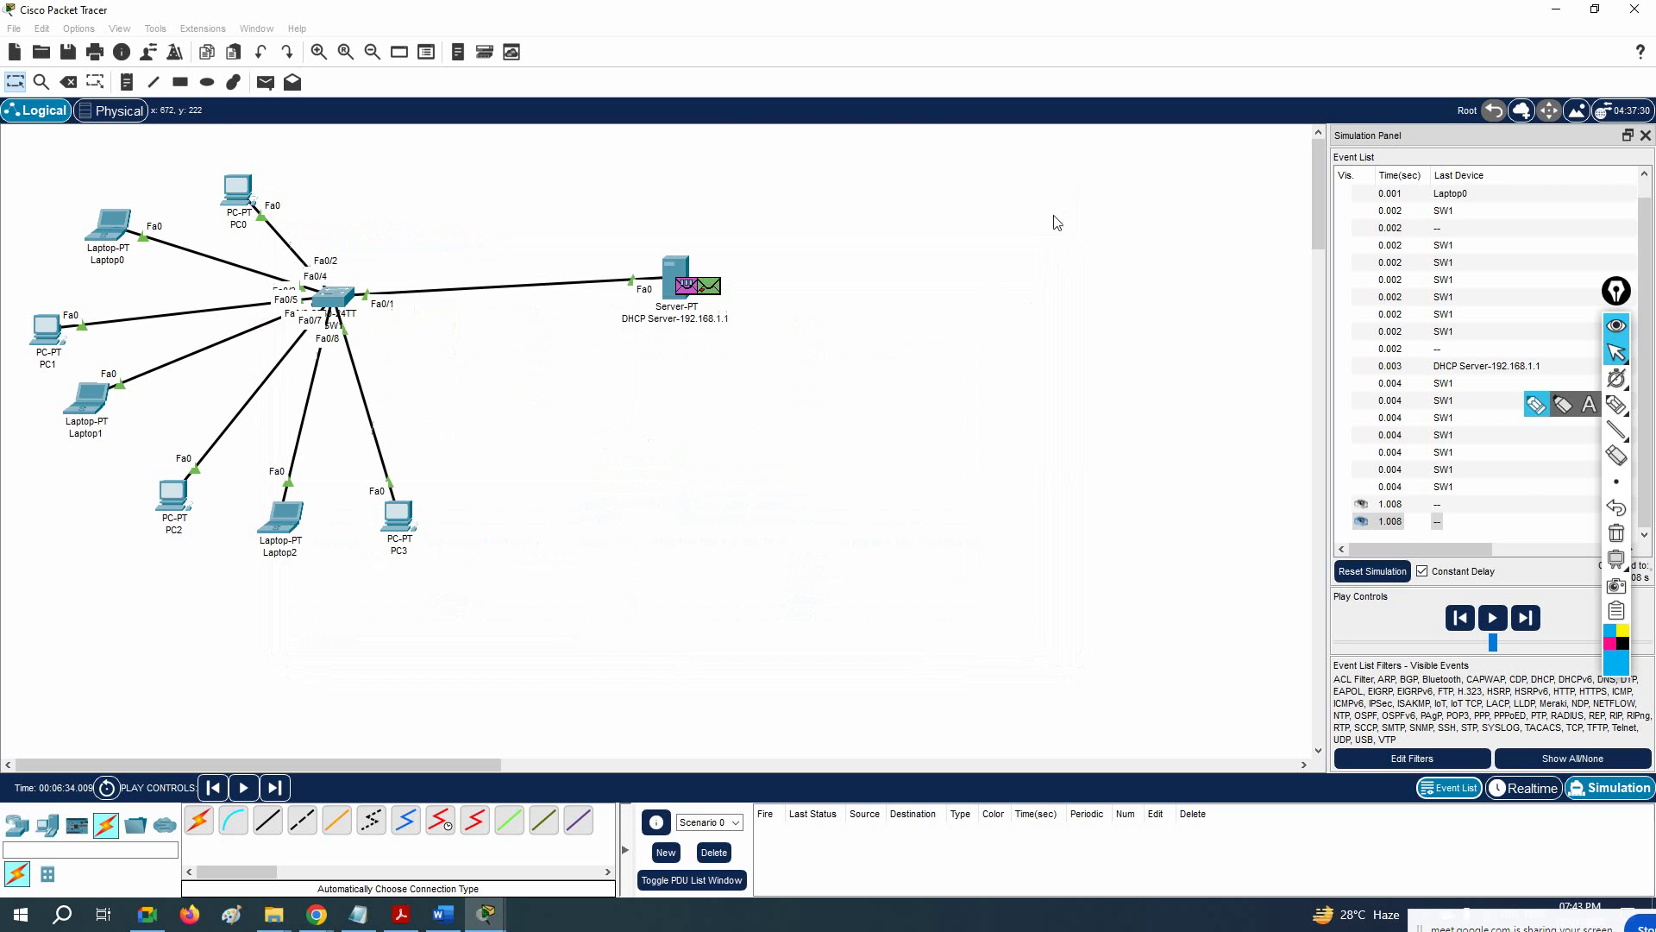
Step: Advance the simulation one step and open the inbound PDU details of the packet at SW1 in an enlarged window
left_click(276, 787)
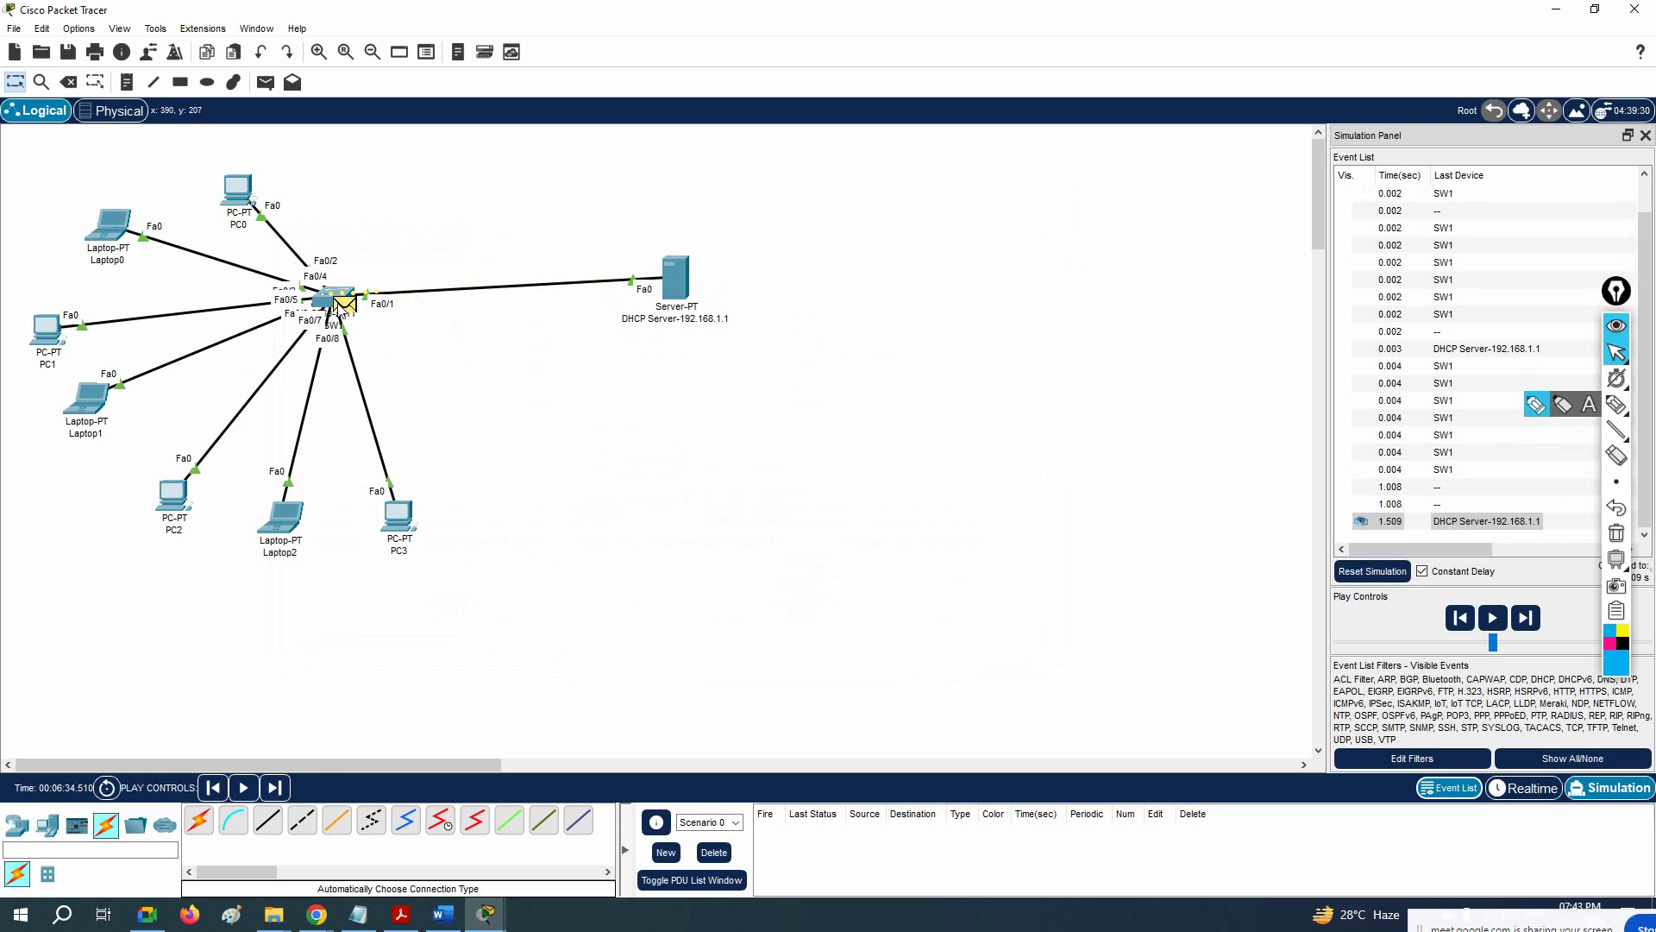
left_click(345, 309)
left_click(729, 223)
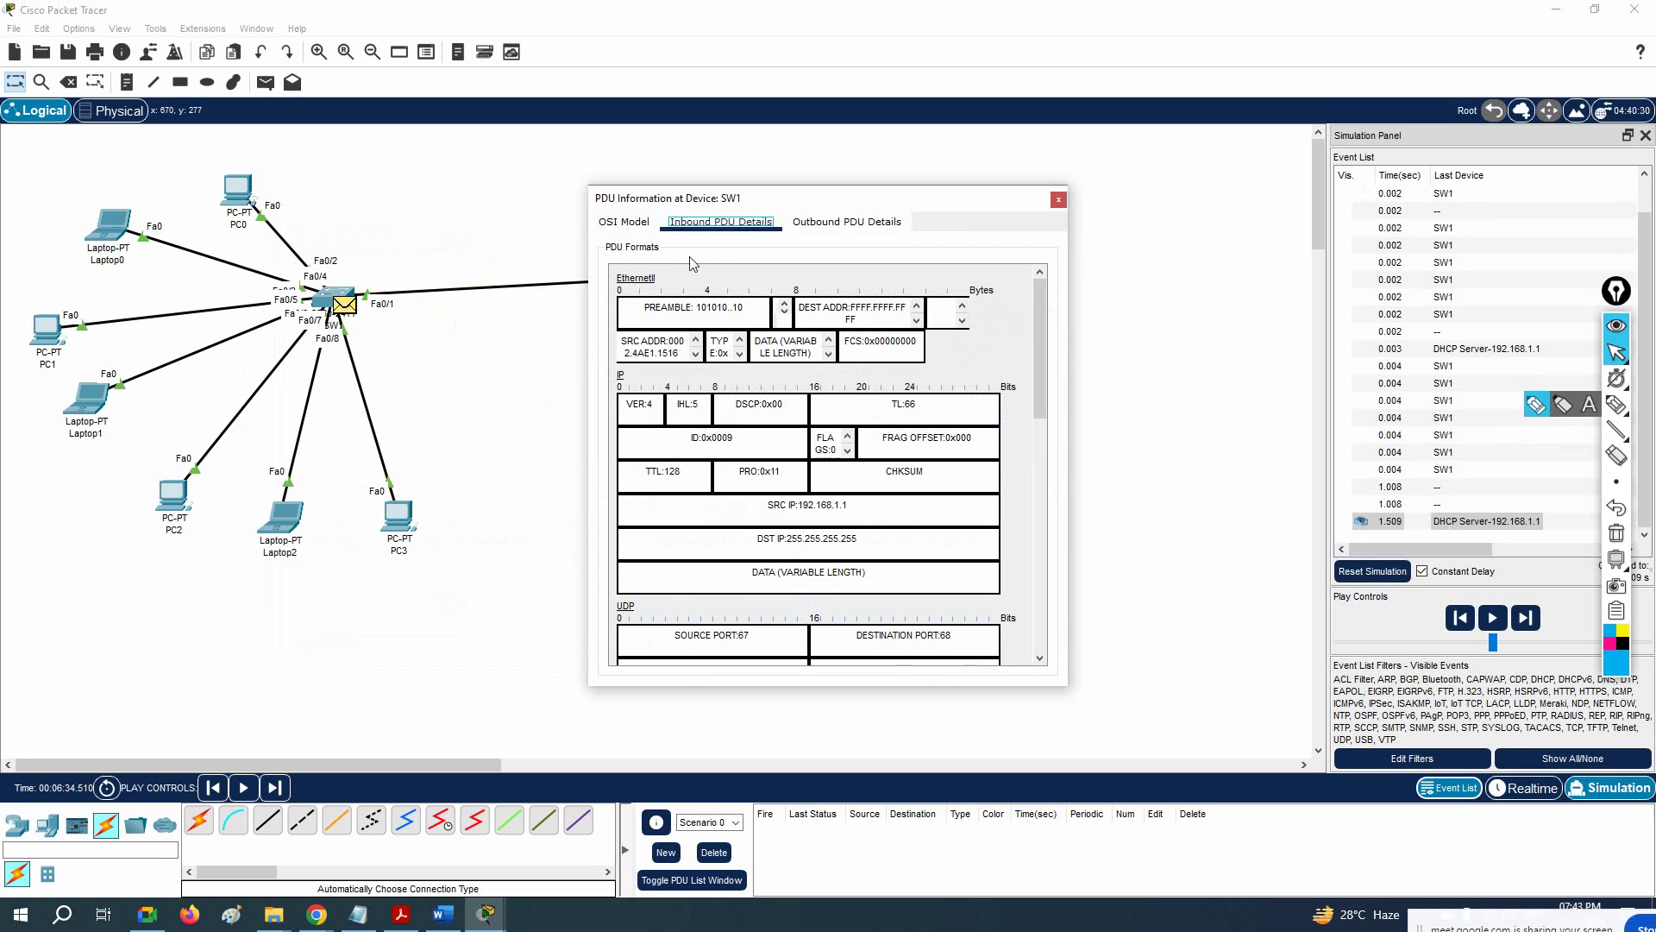
left_click_drag(582, 331, 360, 331)
scroll(595, 590, "down", 3)
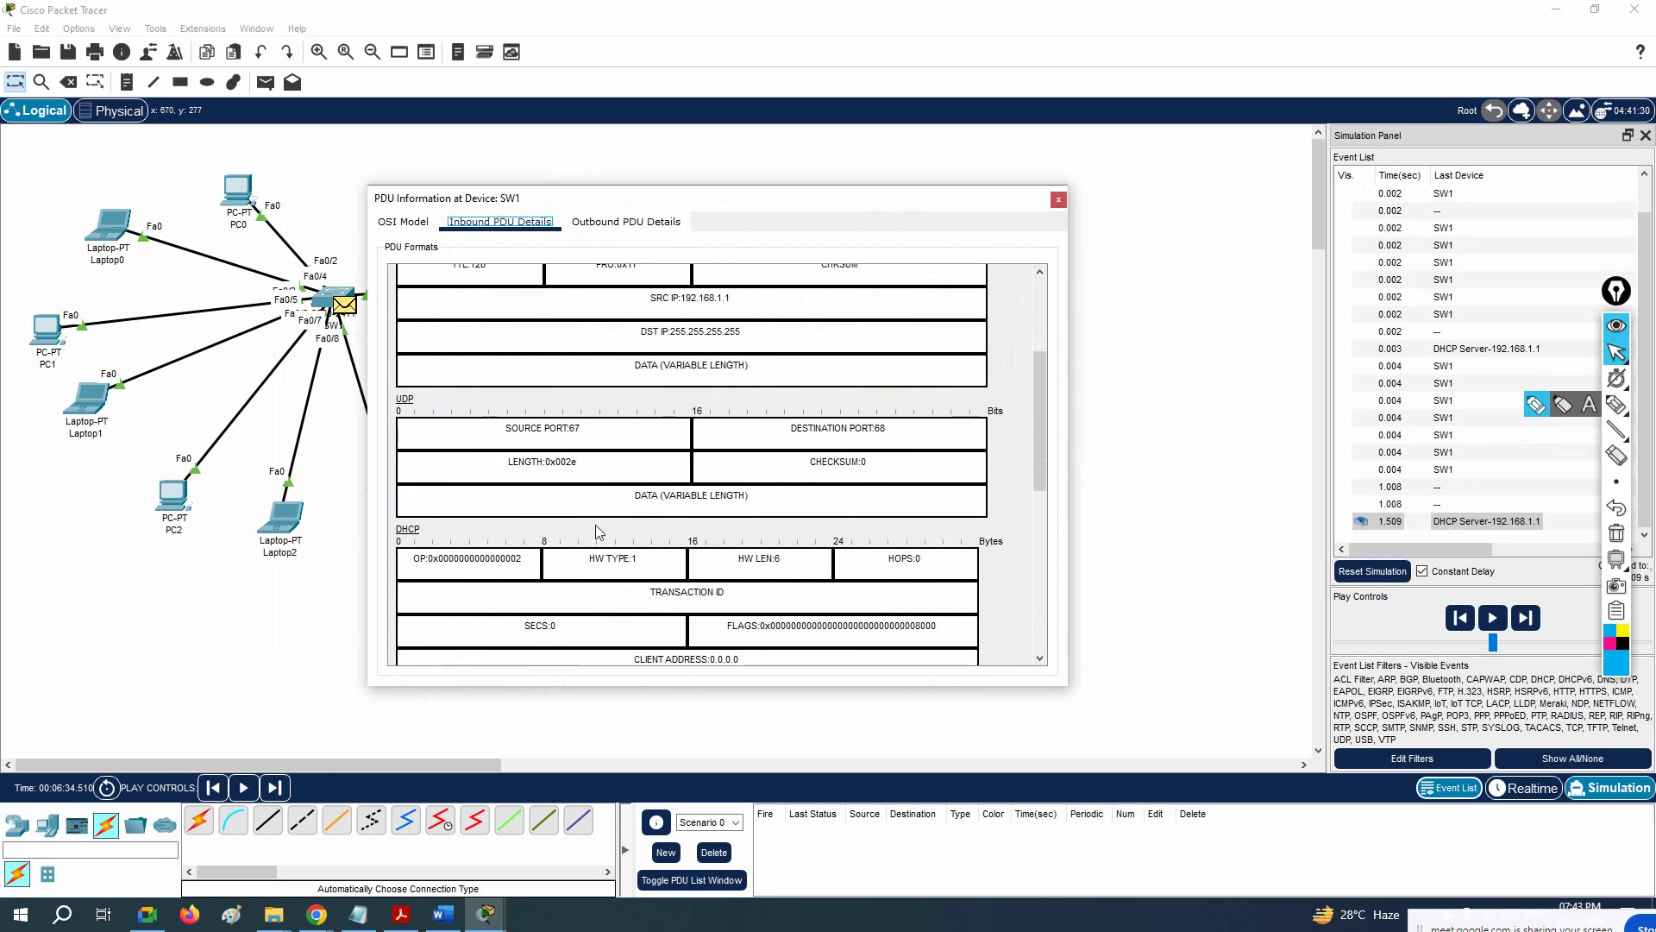
left_click_drag(595, 685, 597, 801)
Step: Move SW1's PDU window up and look through the DHCP section of the inbound packet
left_click(413, 533)
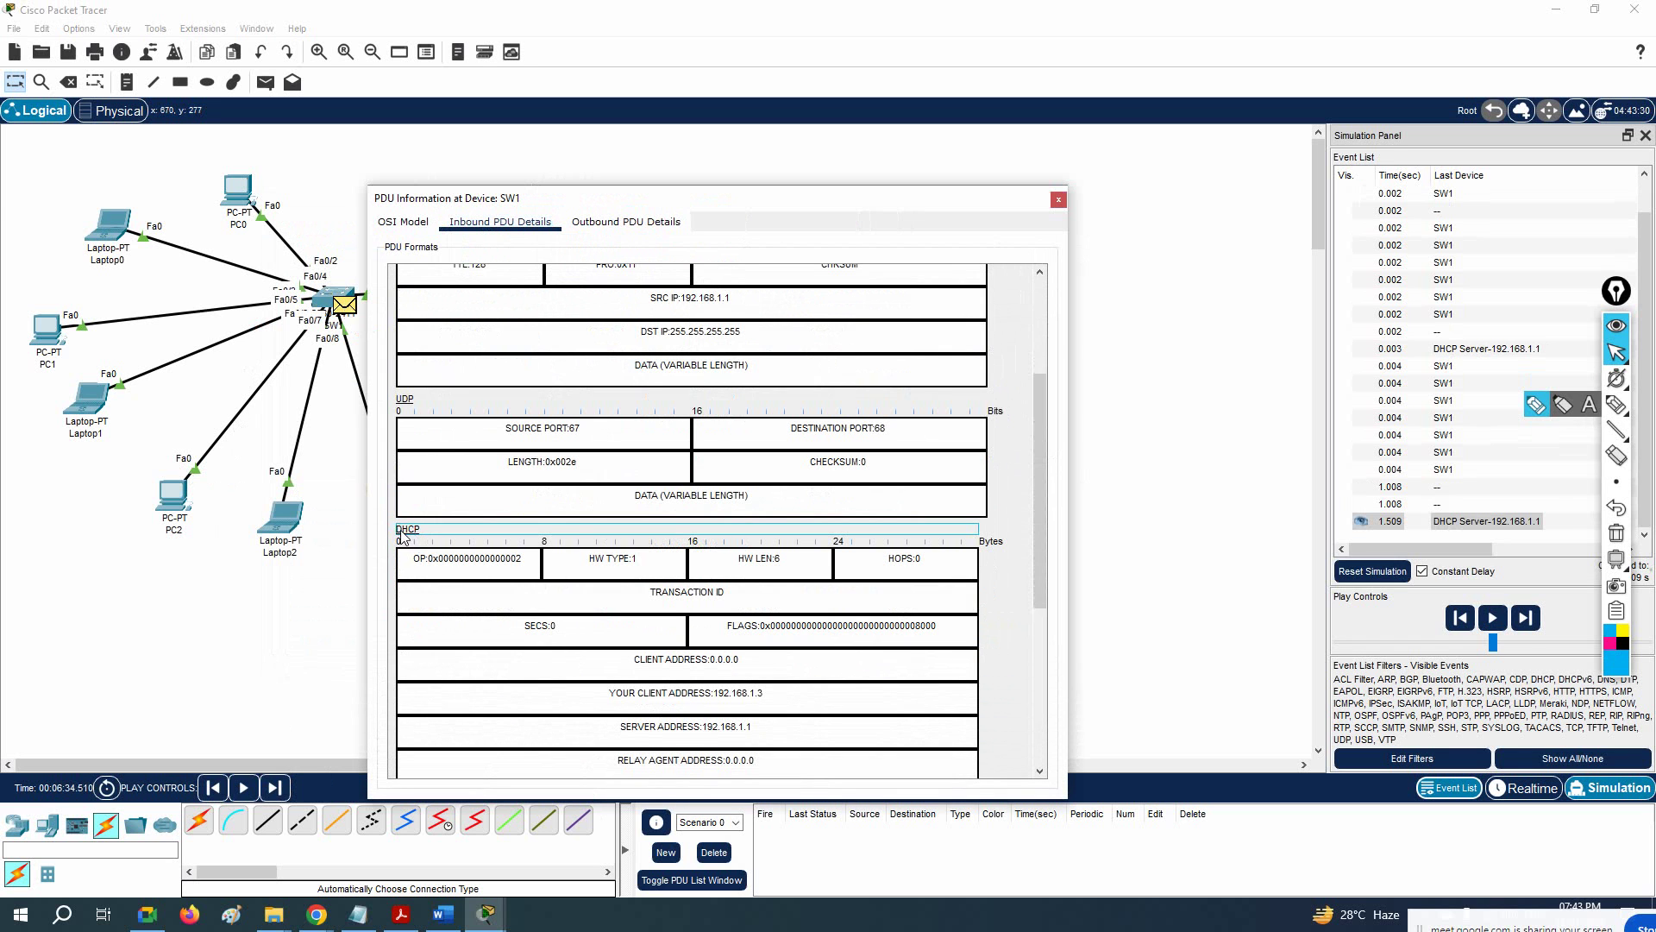
left_click_drag(816, 186, 816, 58)
scroll(785, 447, "down", 5)
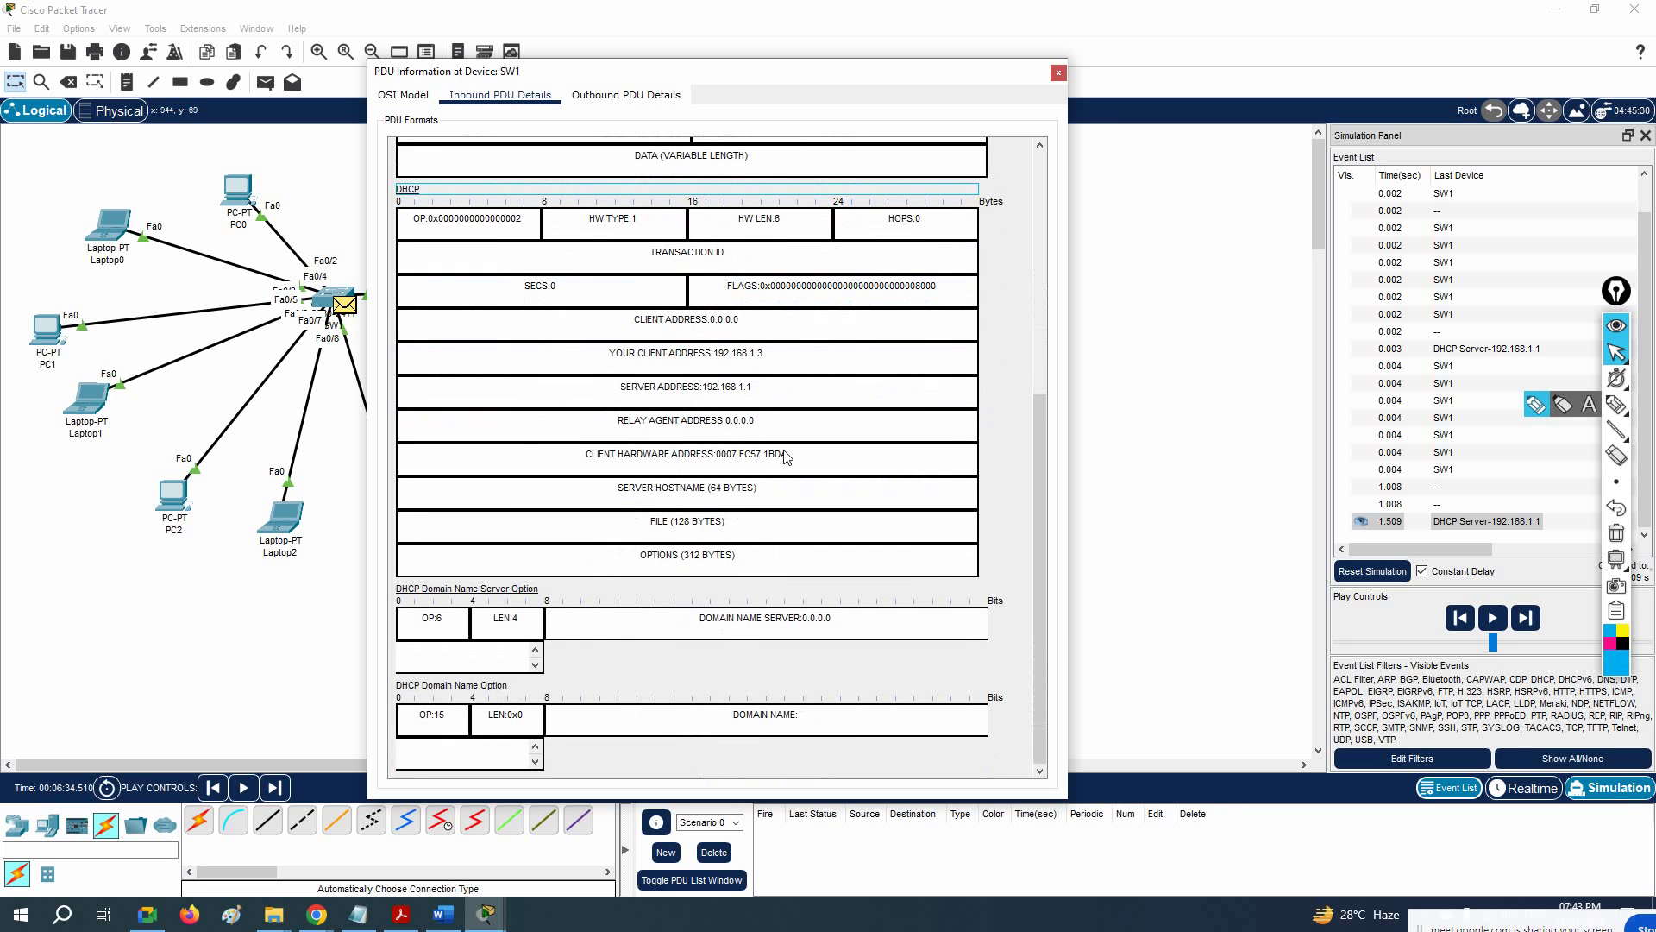
scroll(484, 613, "up", 5)
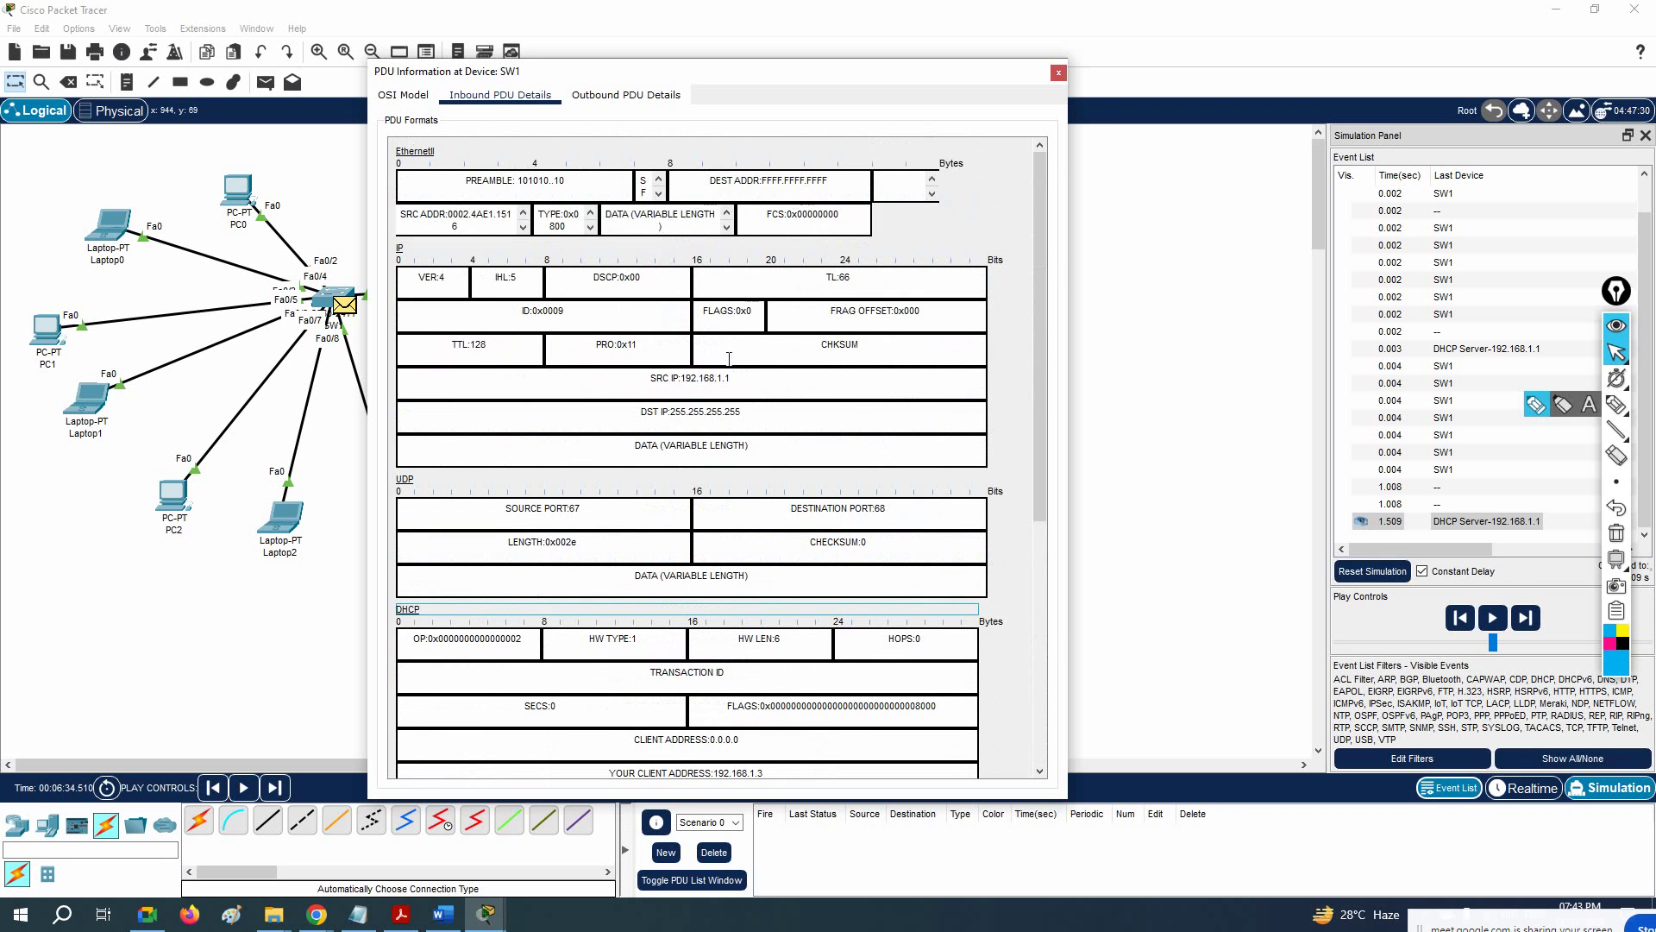
Step: Check the destination MAC, source IP and destination IP fields of SW1's inbound packet, moving the window clear of the topology
left_click_drag(832, 180, 759, 179)
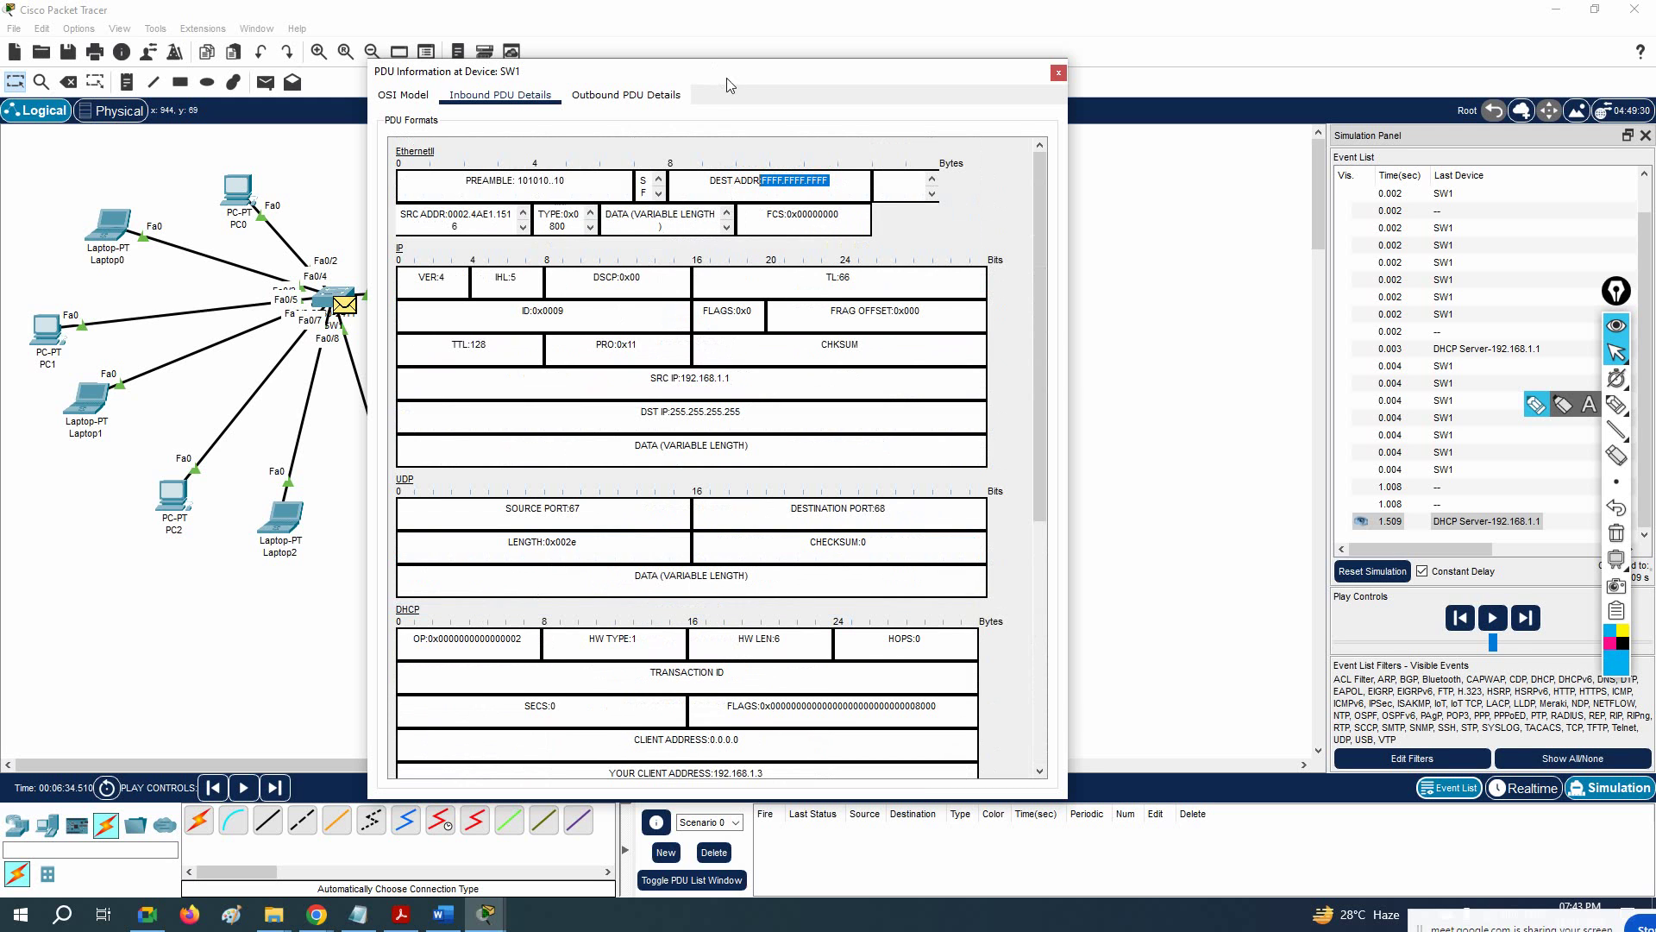
left_click_drag(648, 382, 747, 379)
left_click_drag(690, 71, 1005, 147)
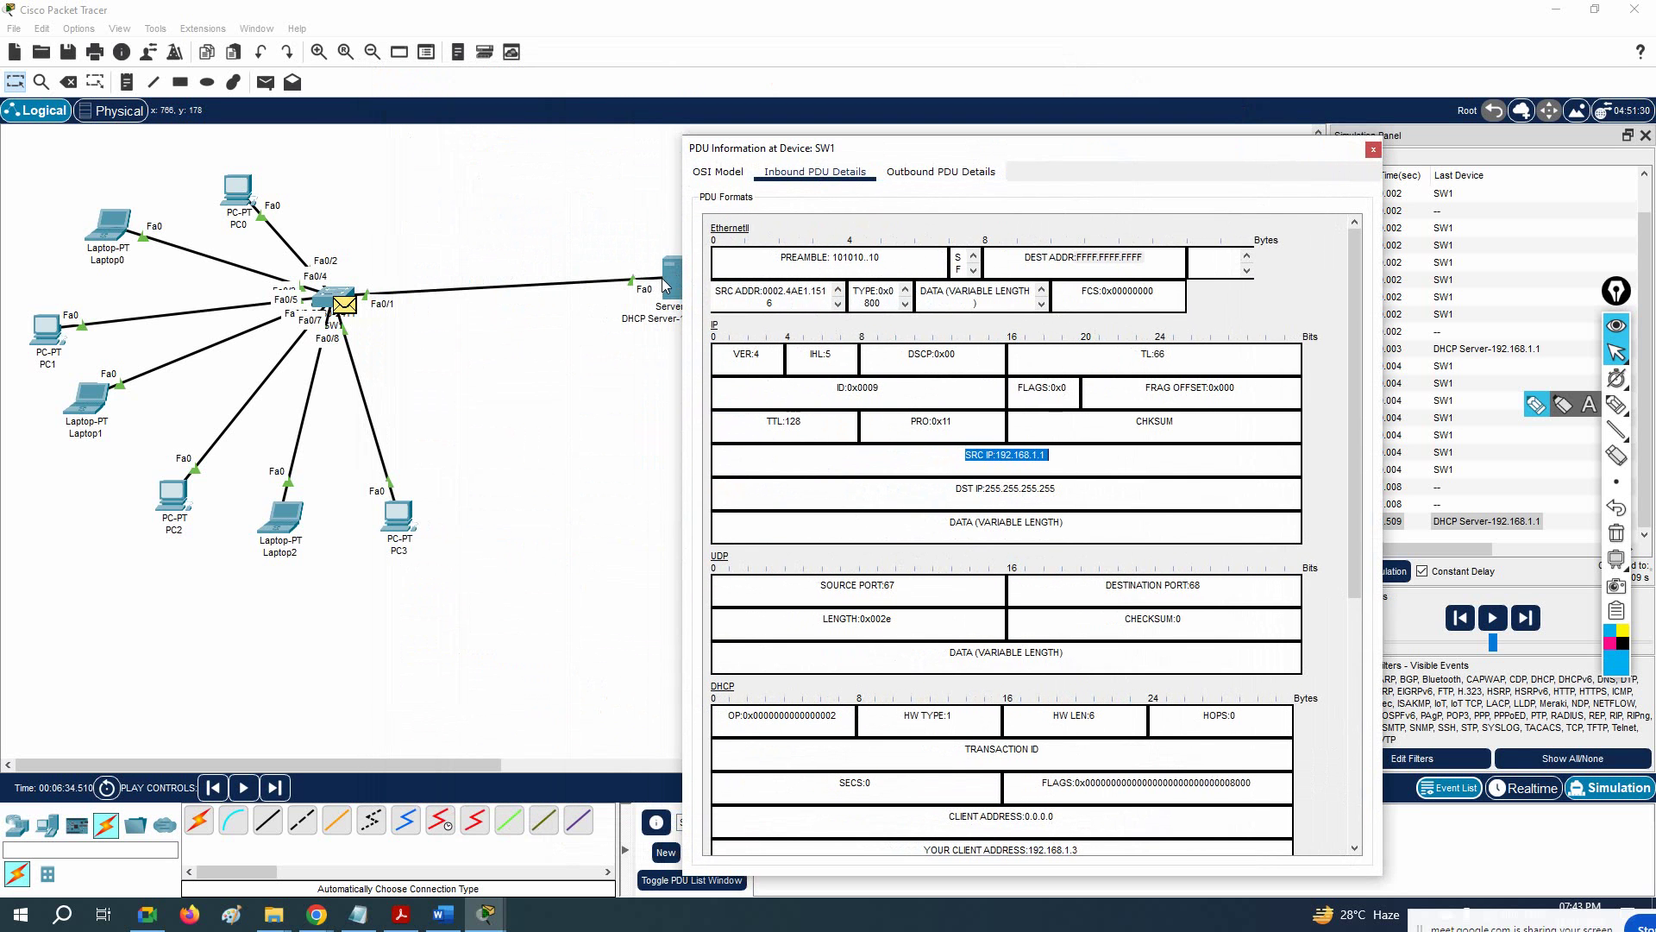
left_click_drag(1063, 489, 963, 488)
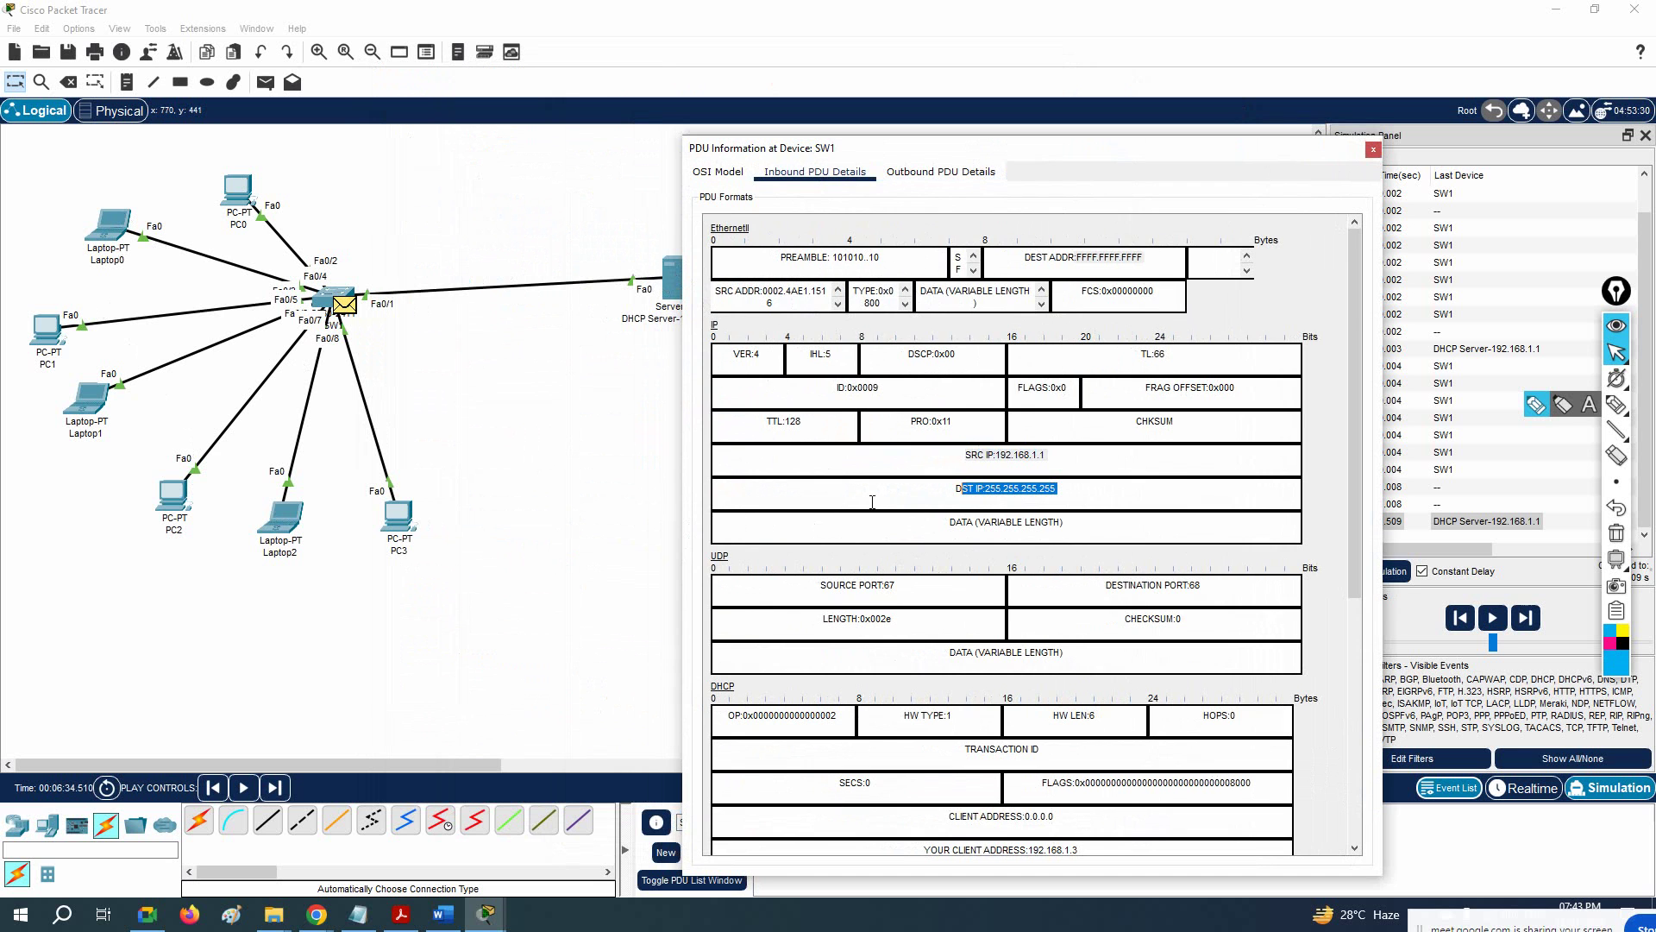
Step: Check the client and server address fields in the DHCP section of SW1's inbound packet, and close its PDU window
scroll(981, 500, "down", 3)
scroll(980, 501, "down", 1)
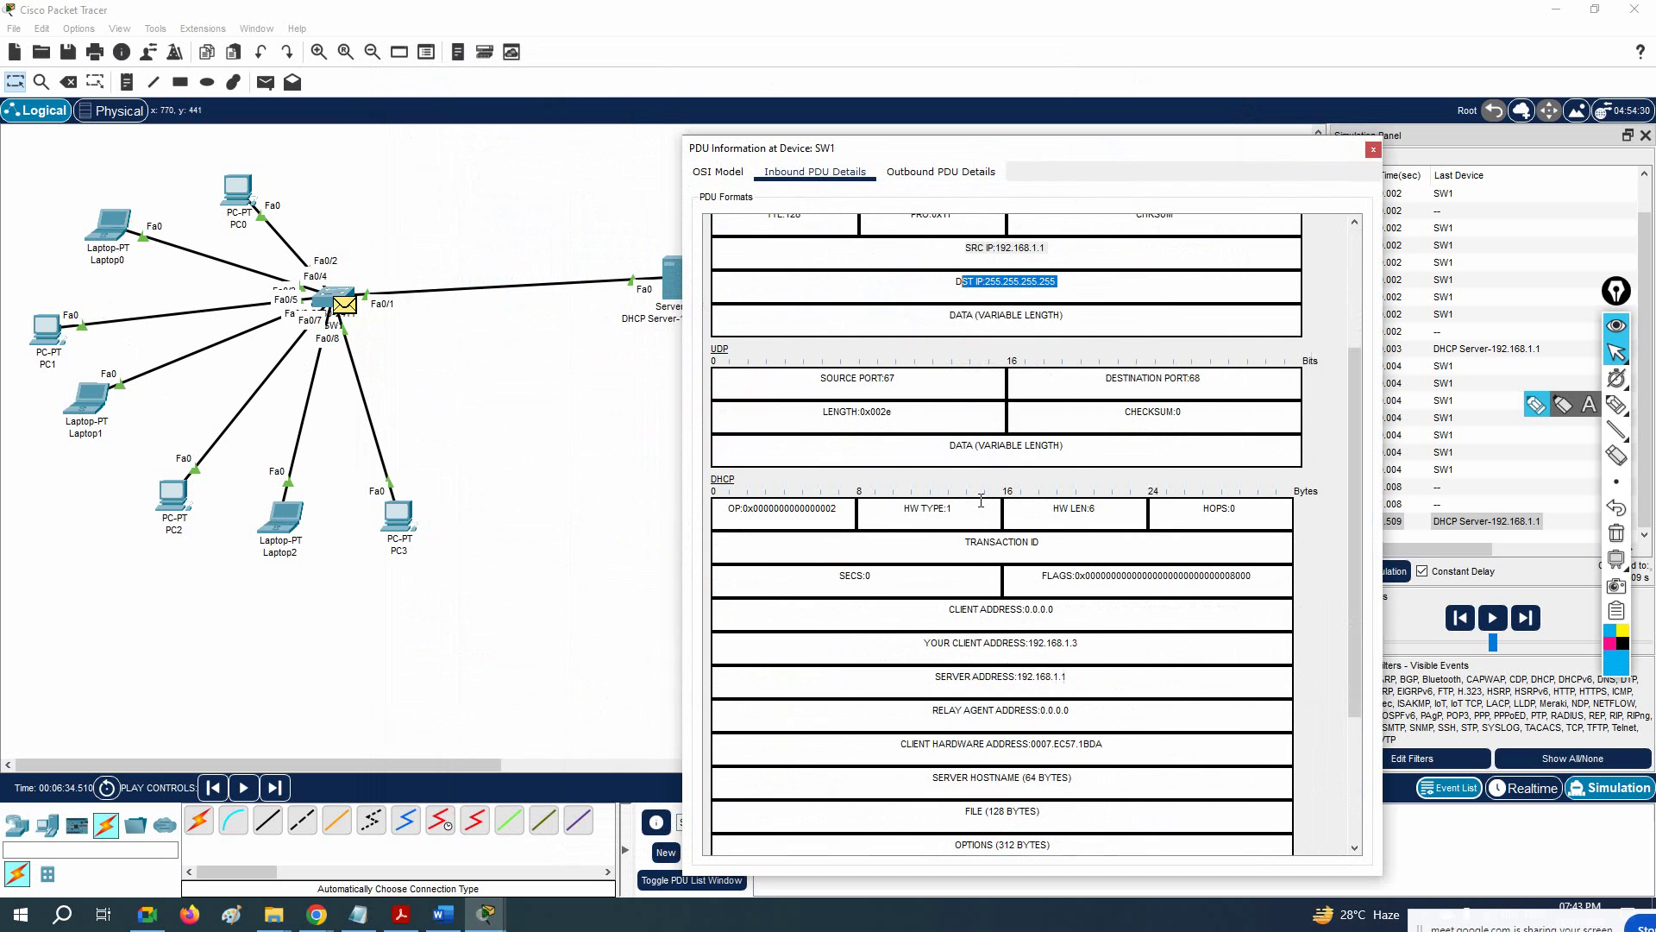
left_click_drag(926, 643, 1081, 645)
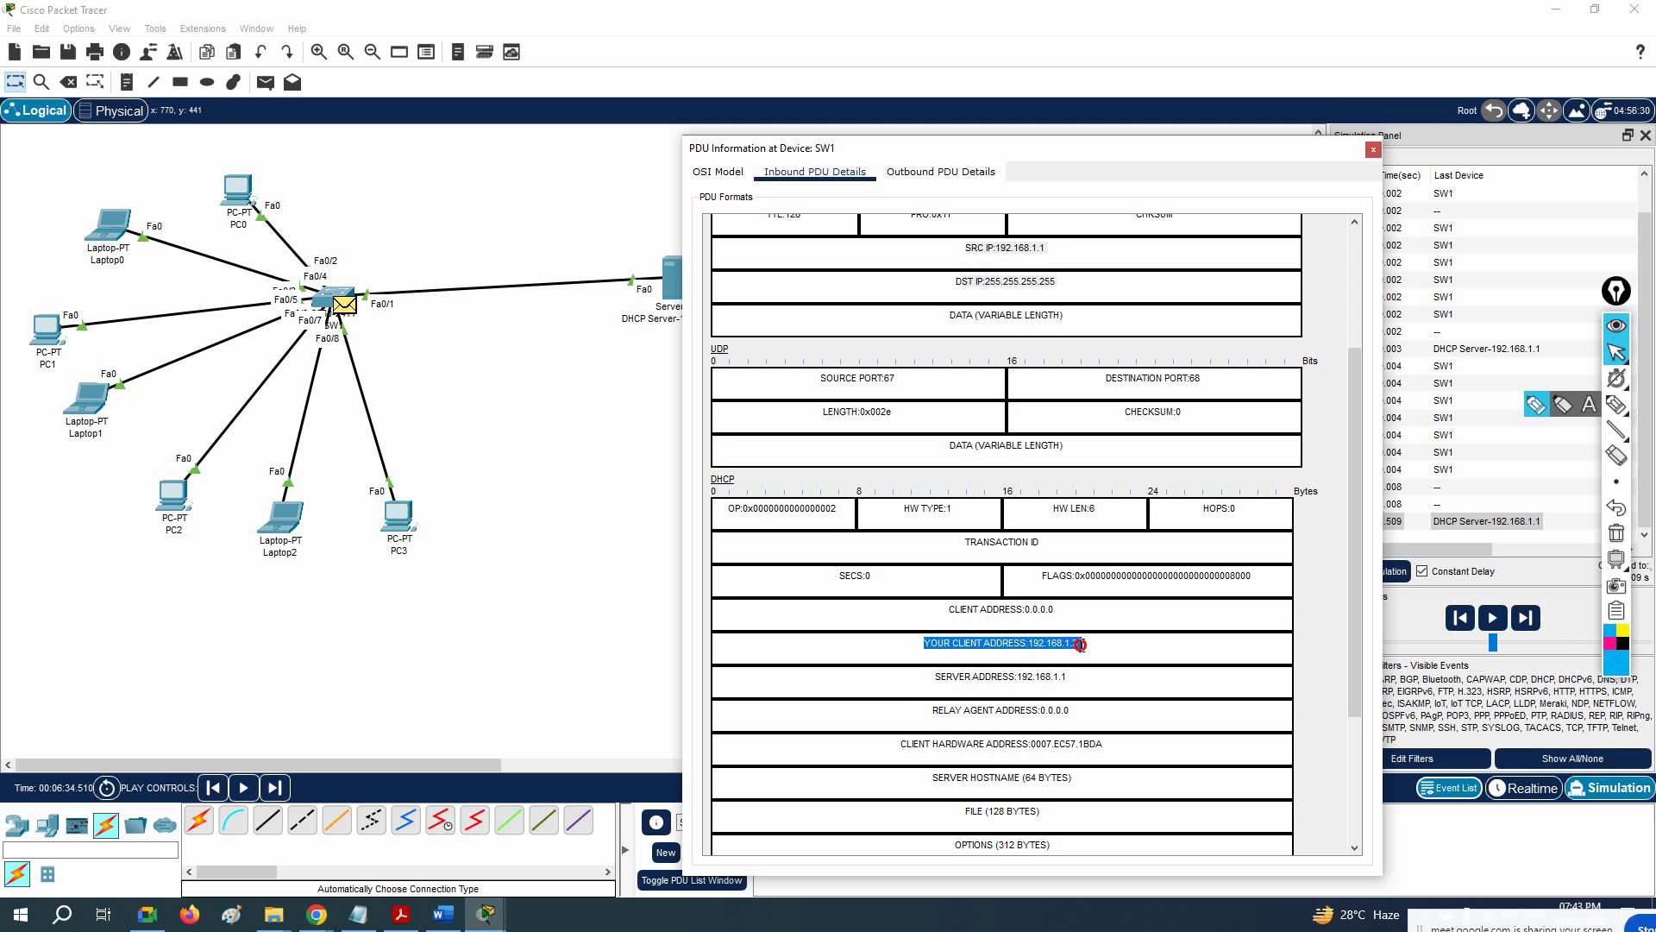
scroll(1053, 653, "down", 2)
left_click_drag(1073, 576, 921, 574)
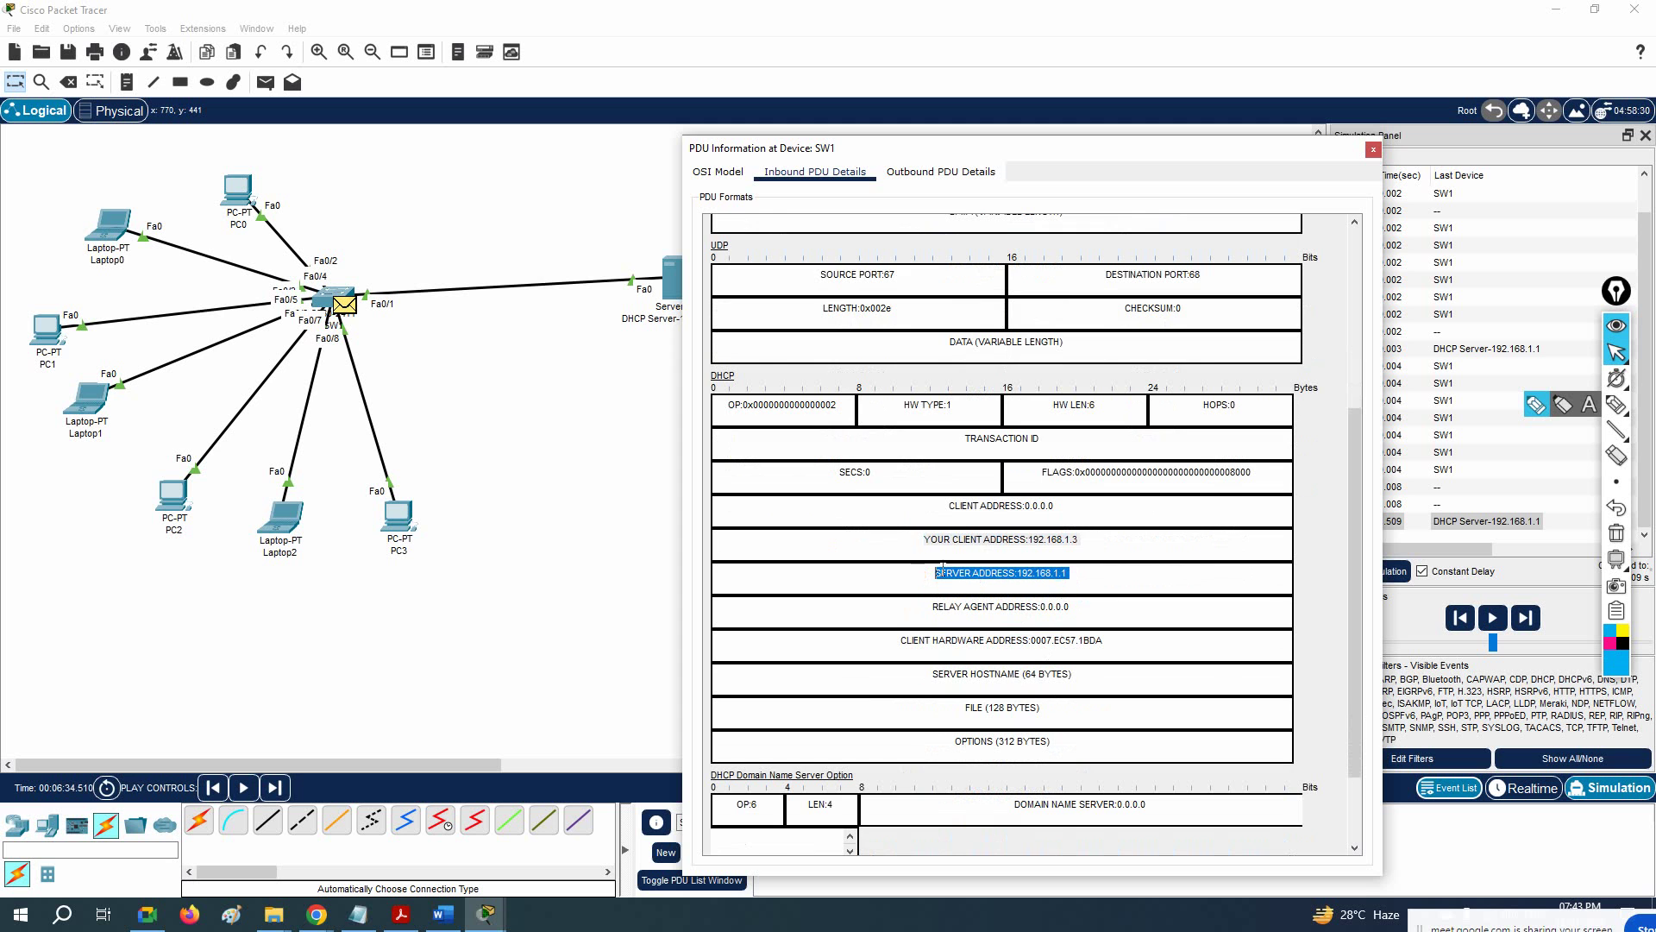
left_click(1374, 150)
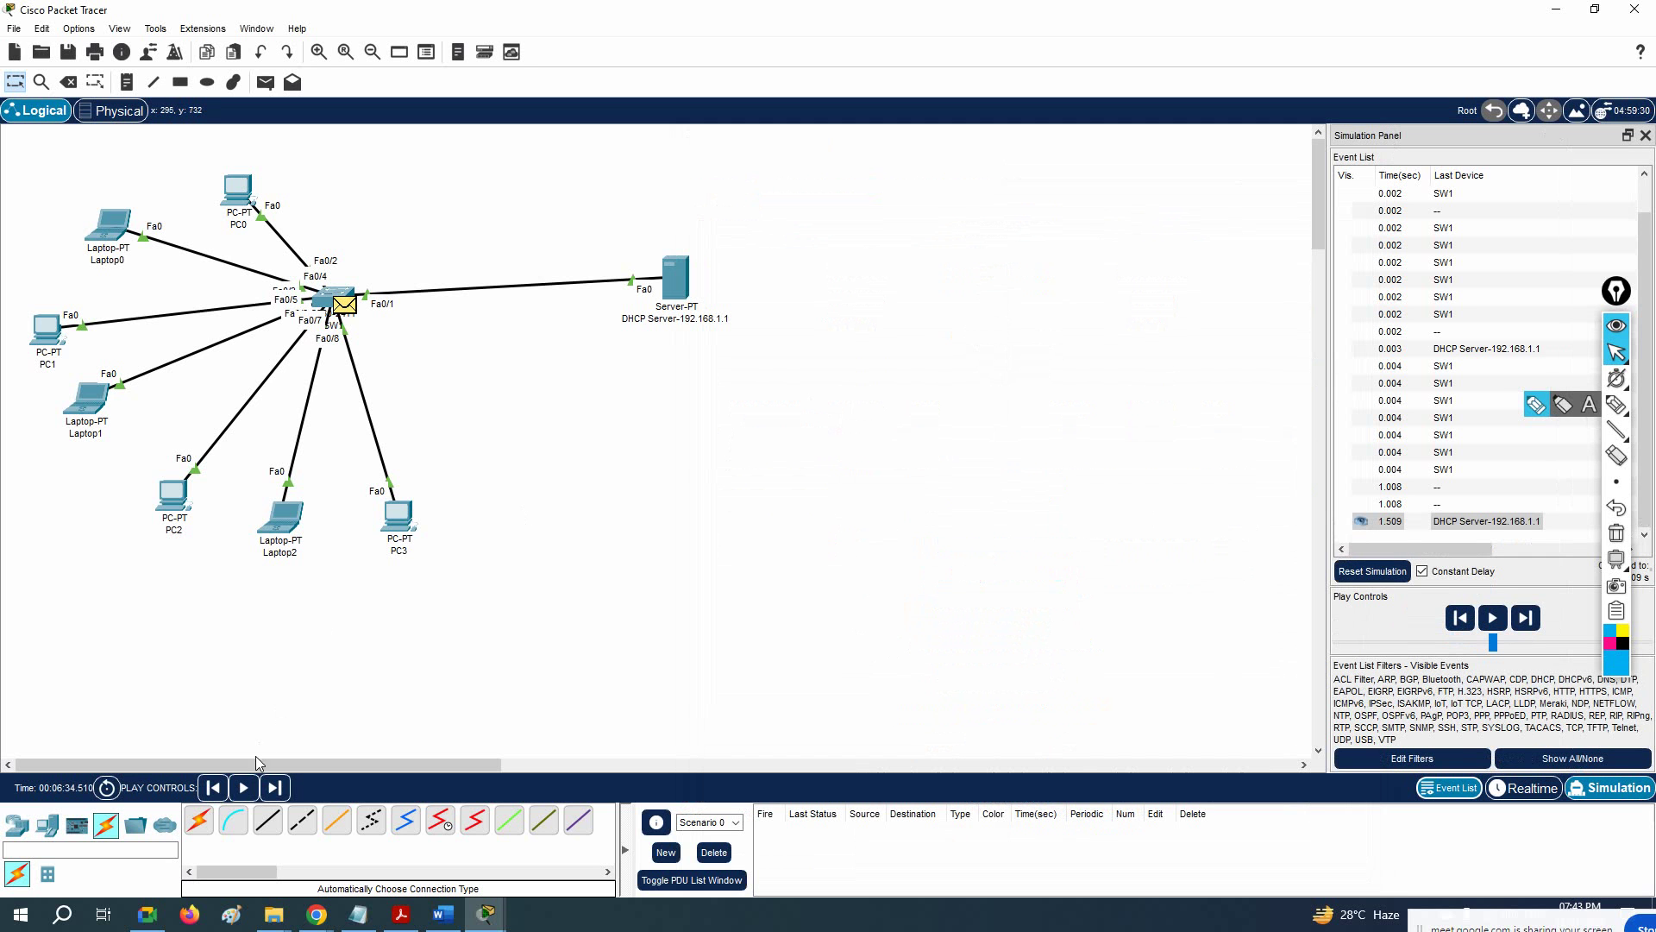
Step: Advance the simulation three steps and examine the inbound DHCP fields of the packet at the DHCP server
left_click(275, 787)
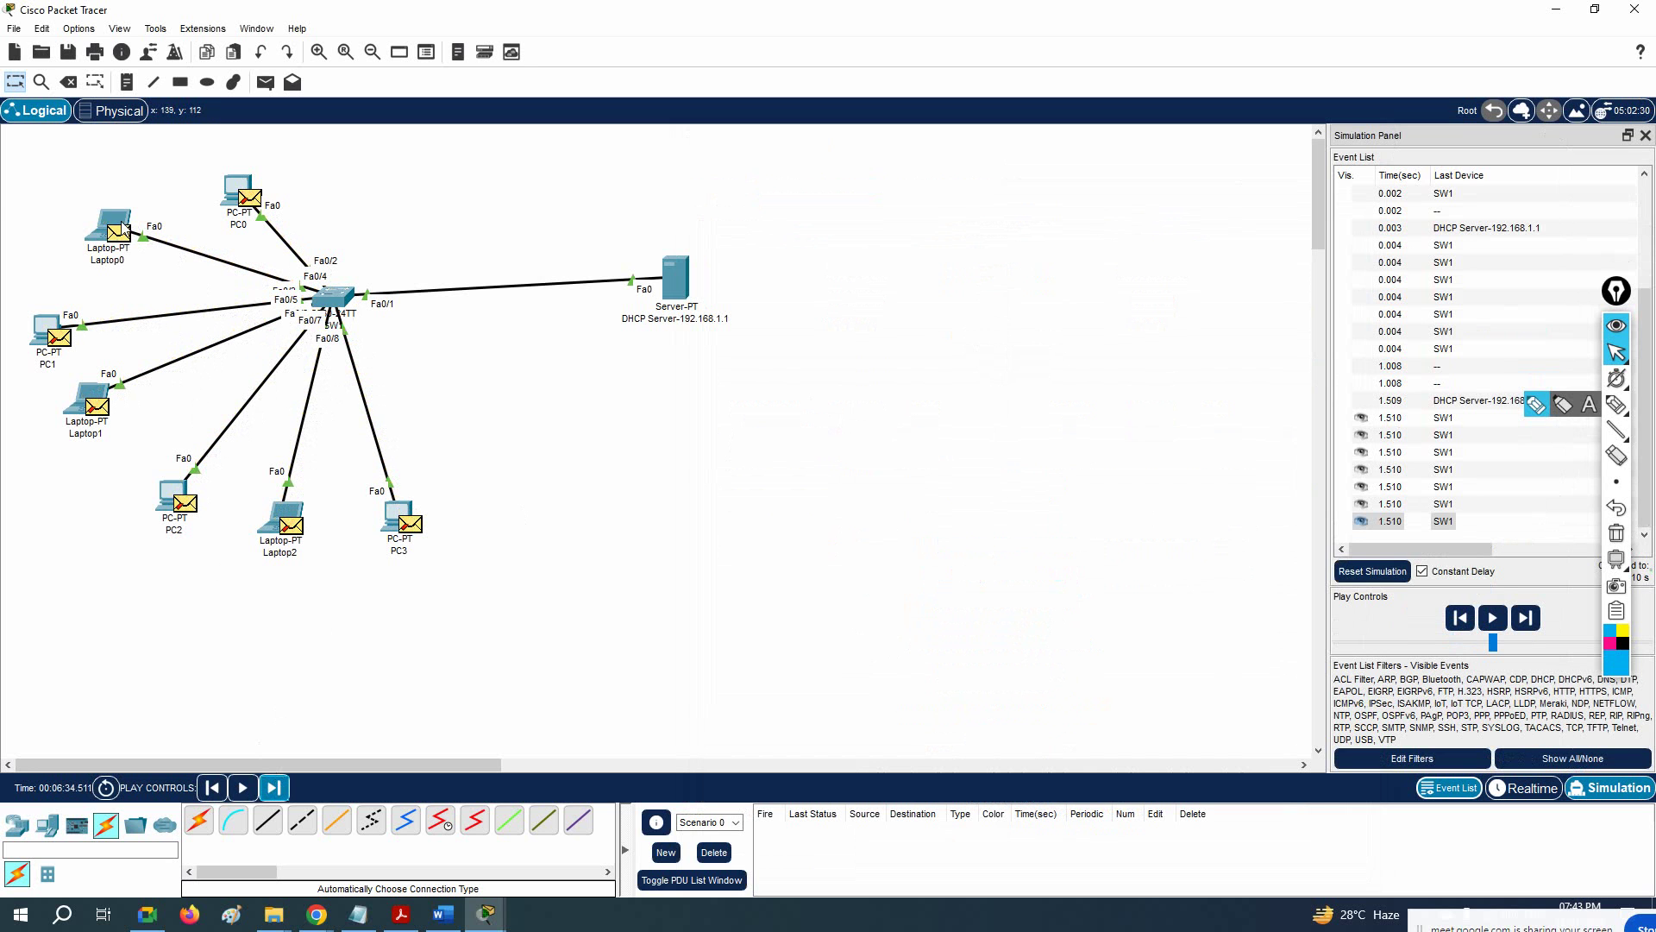
left_click(274, 787)
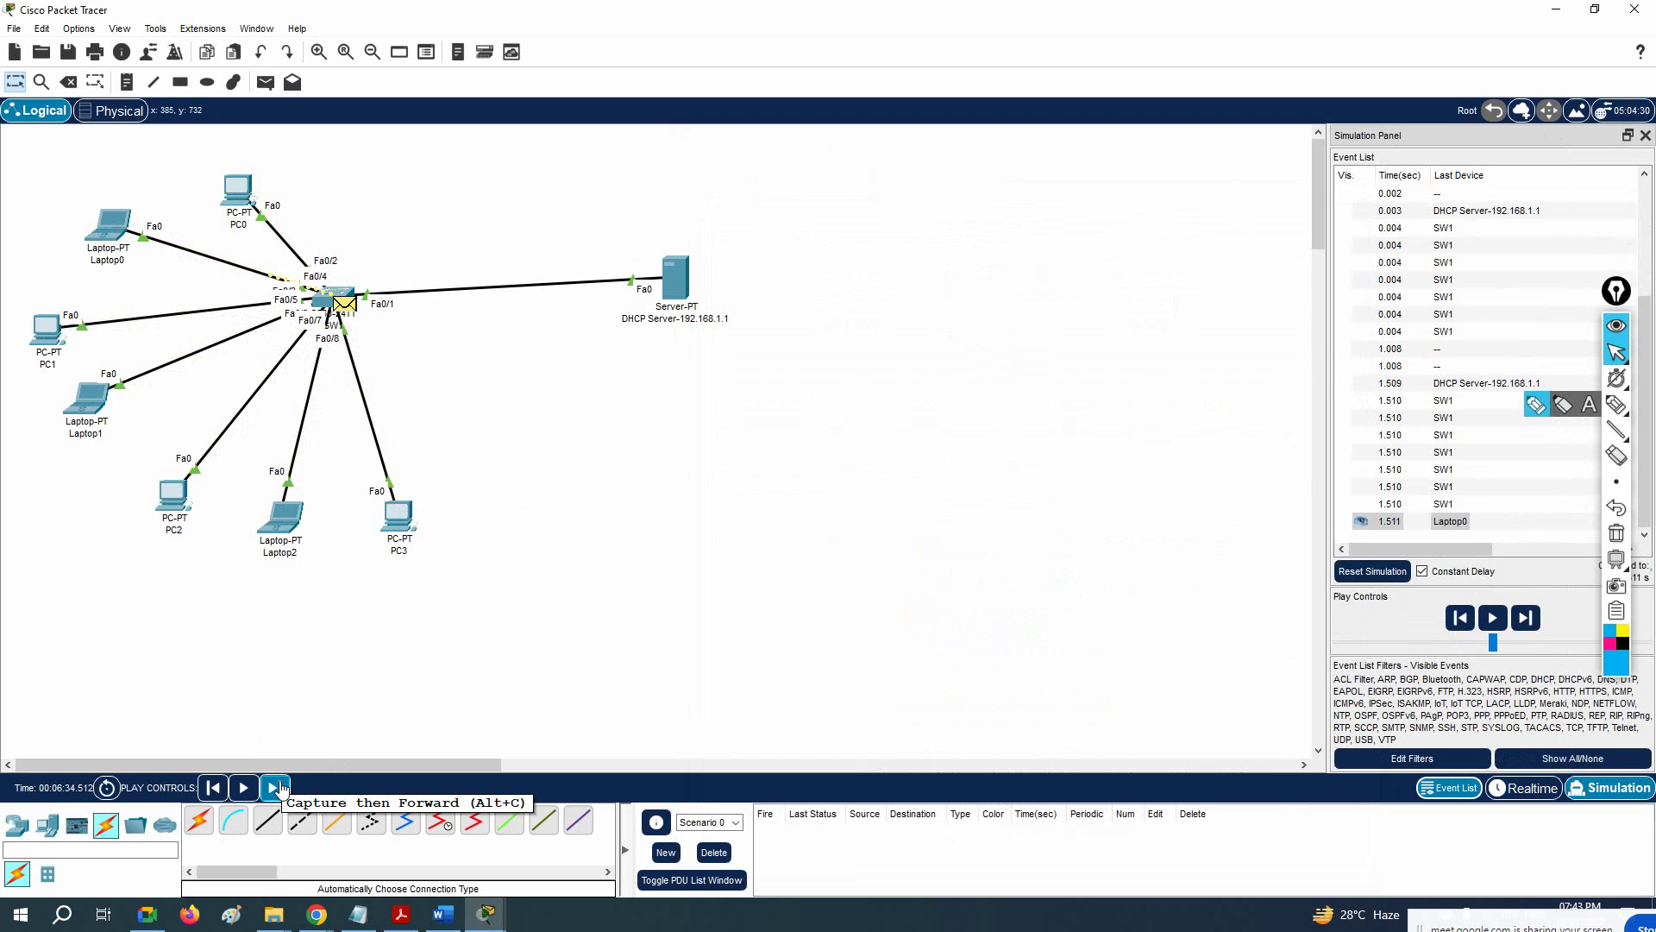
left_click(280, 788)
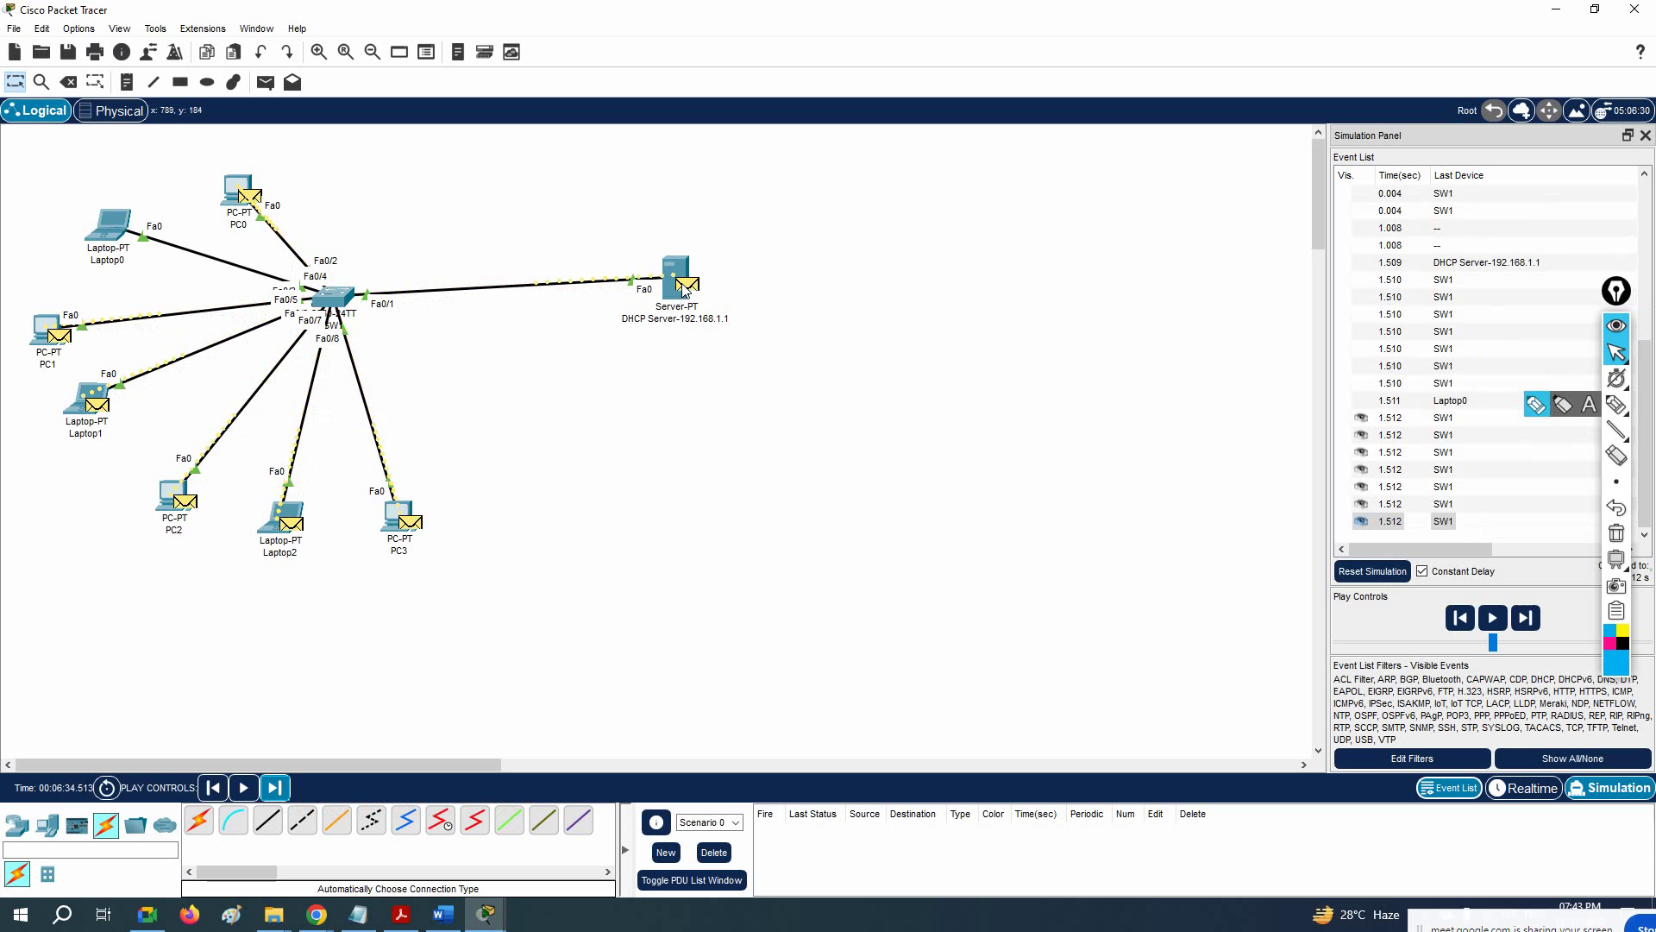
left_click(679, 297)
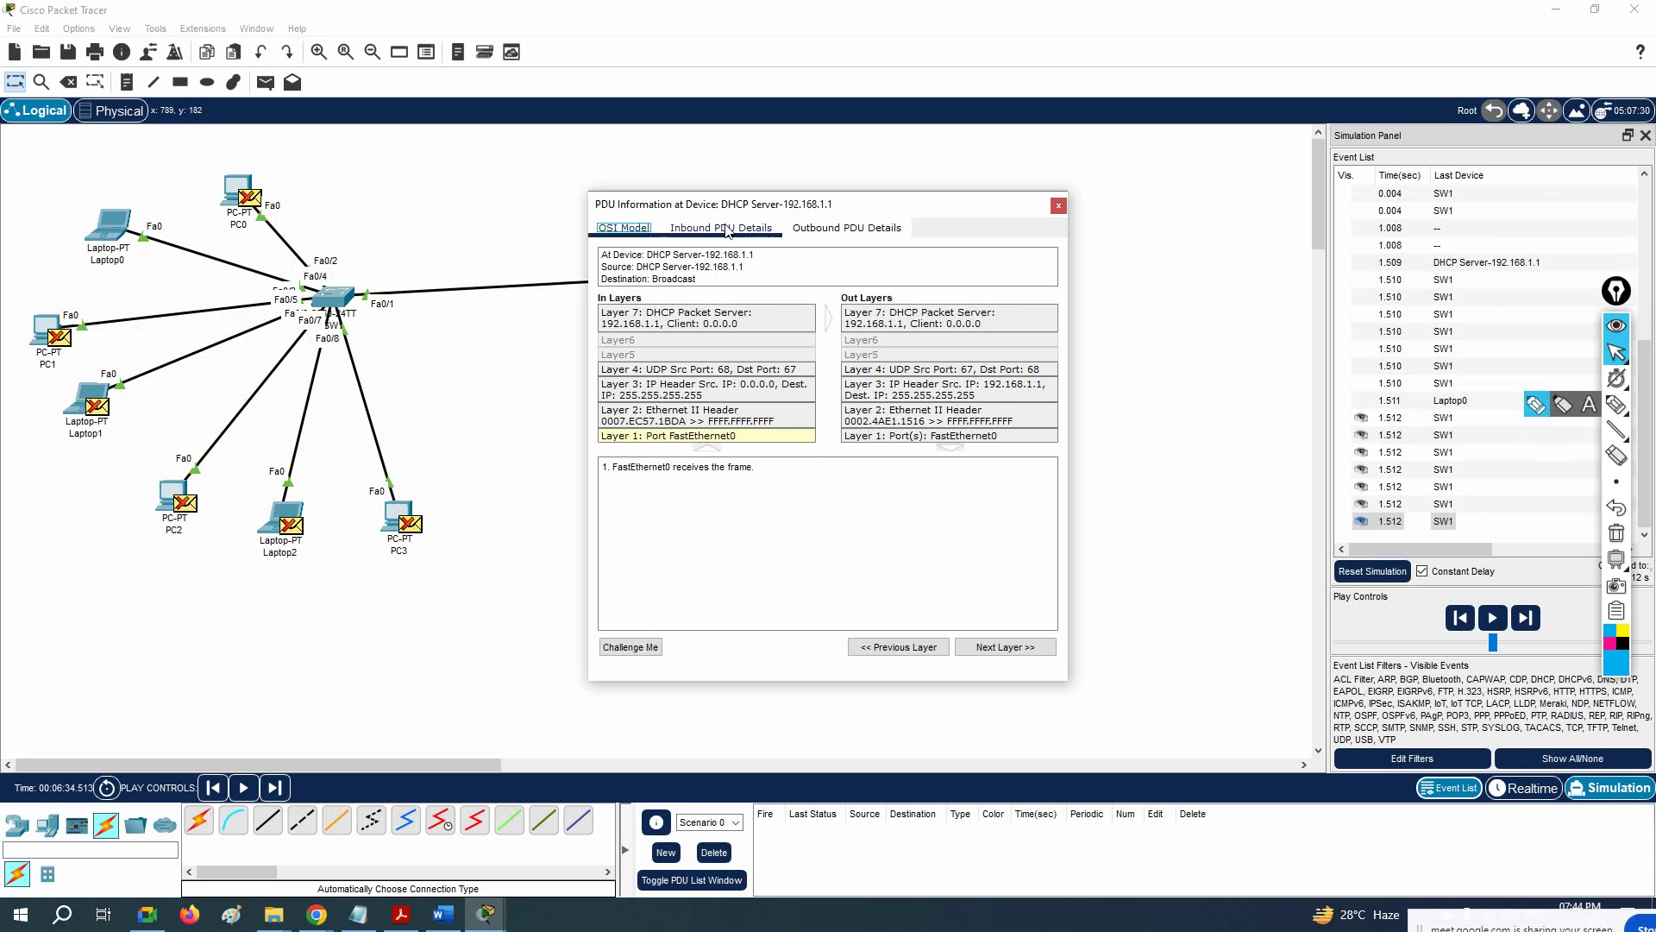
left_click(699, 228)
left_click_drag(583, 426, 370, 426)
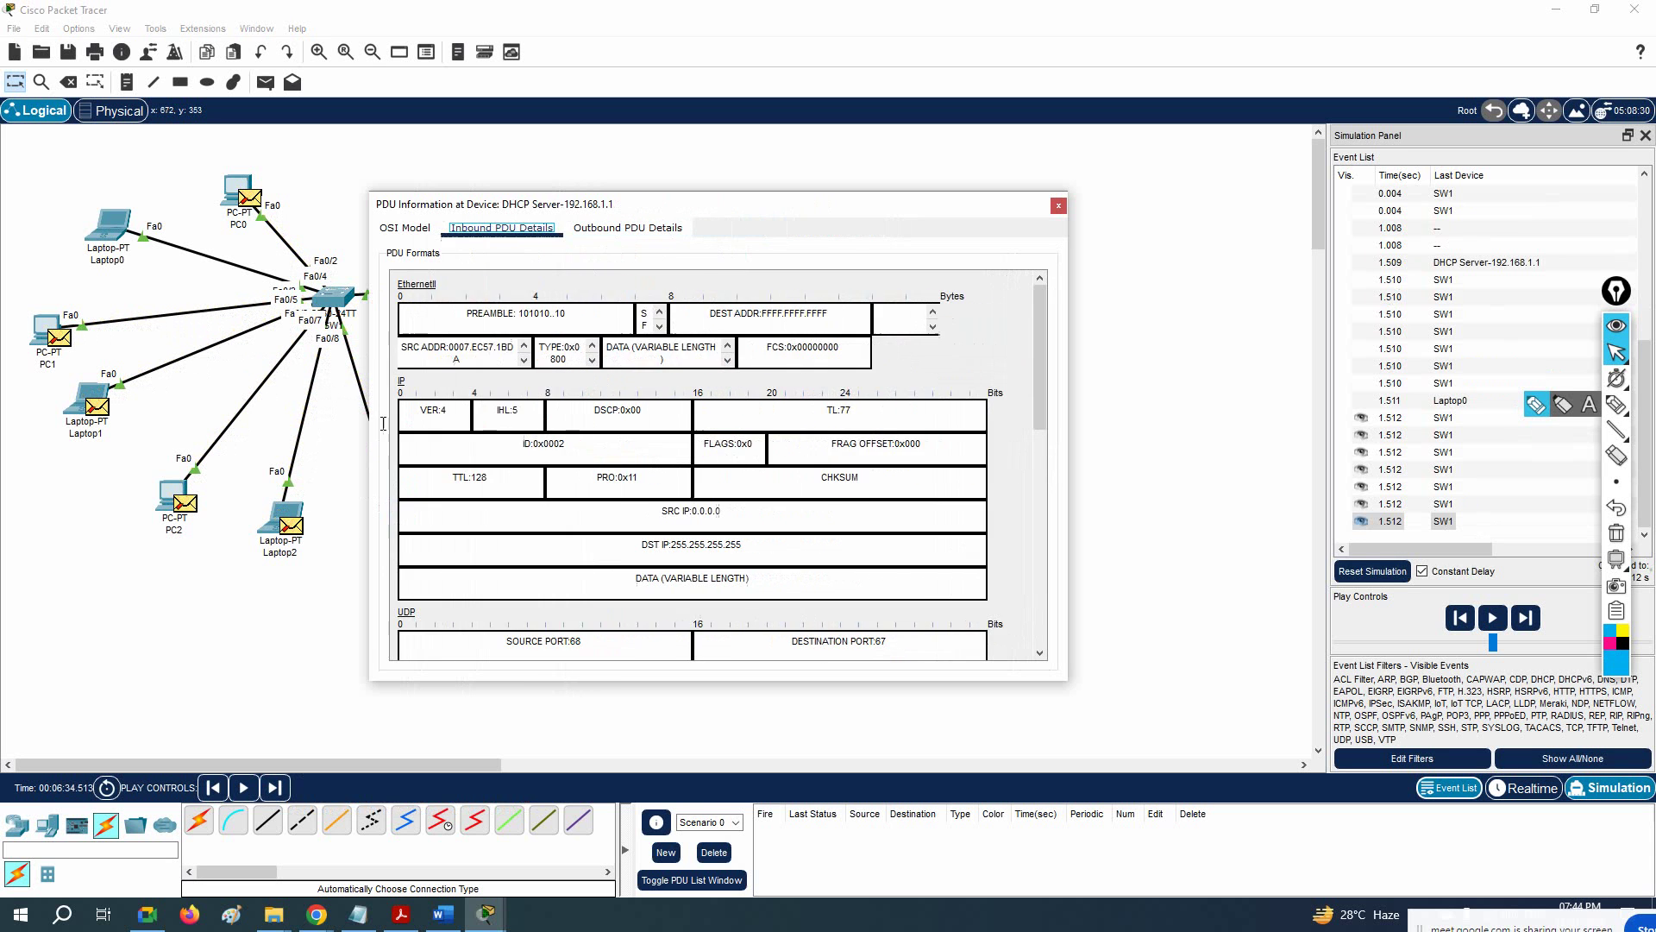
scroll(749, 553, "down", 10)
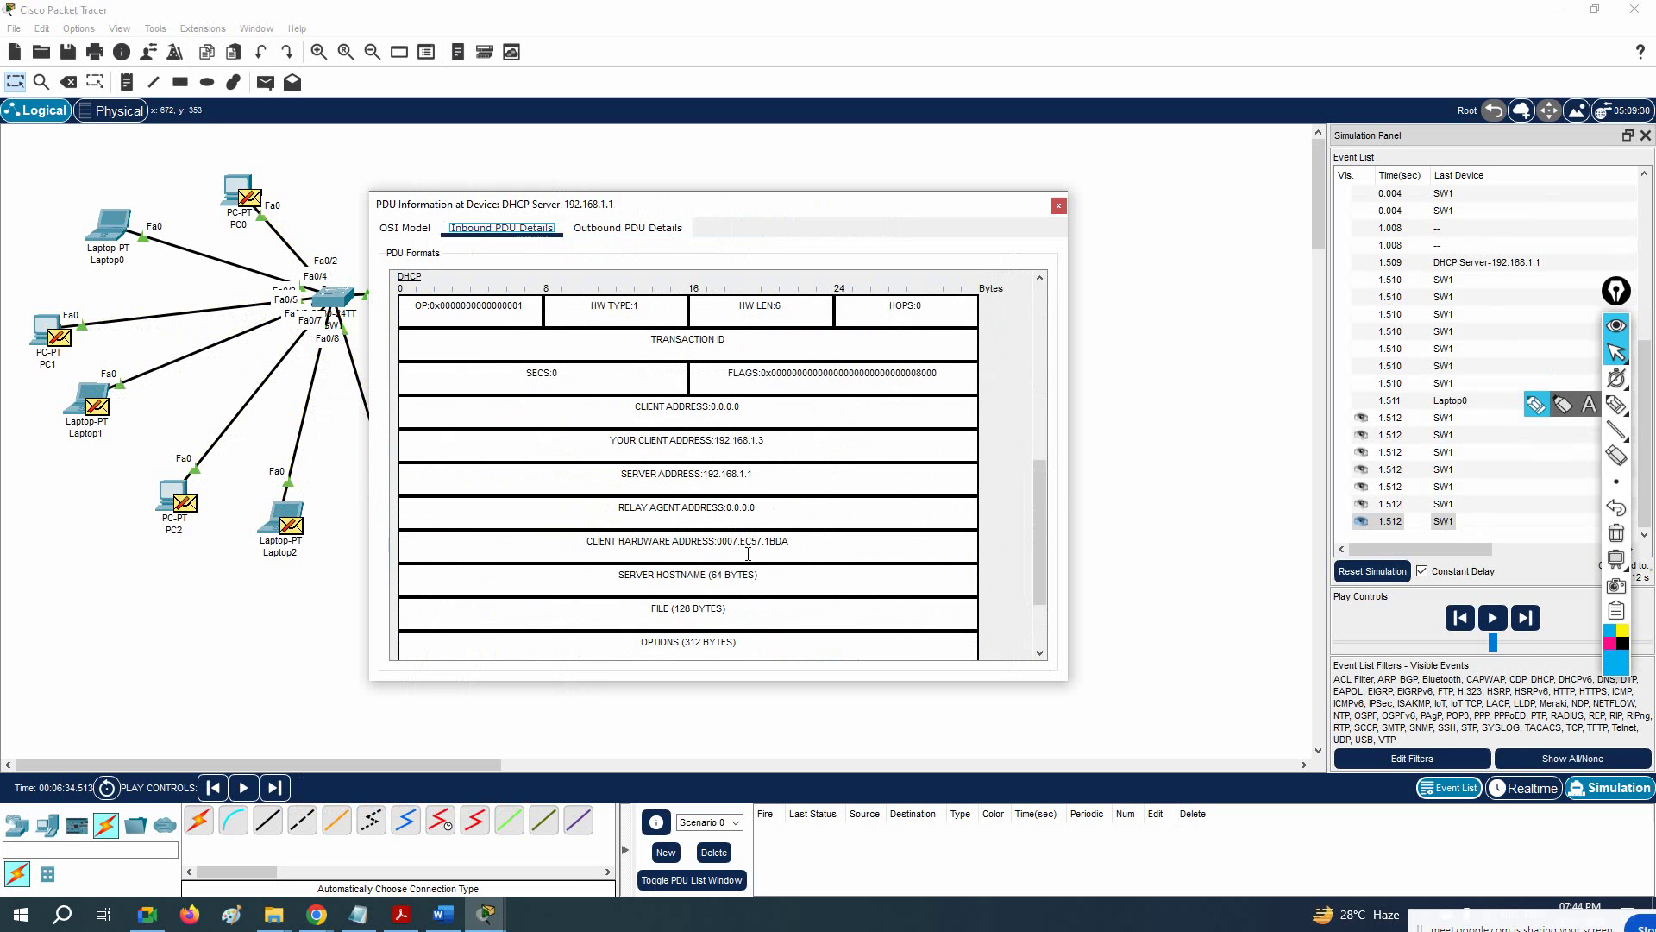
Step: Look through the DHCP server's outbound PDU details, including the DHCP section, and close the window
left_click(628, 227)
scroll(713, 530, "up", 3)
scroll(713, 530, "down", 5)
scroll(712, 529, "down", 2)
scroll(712, 530, "up", 3)
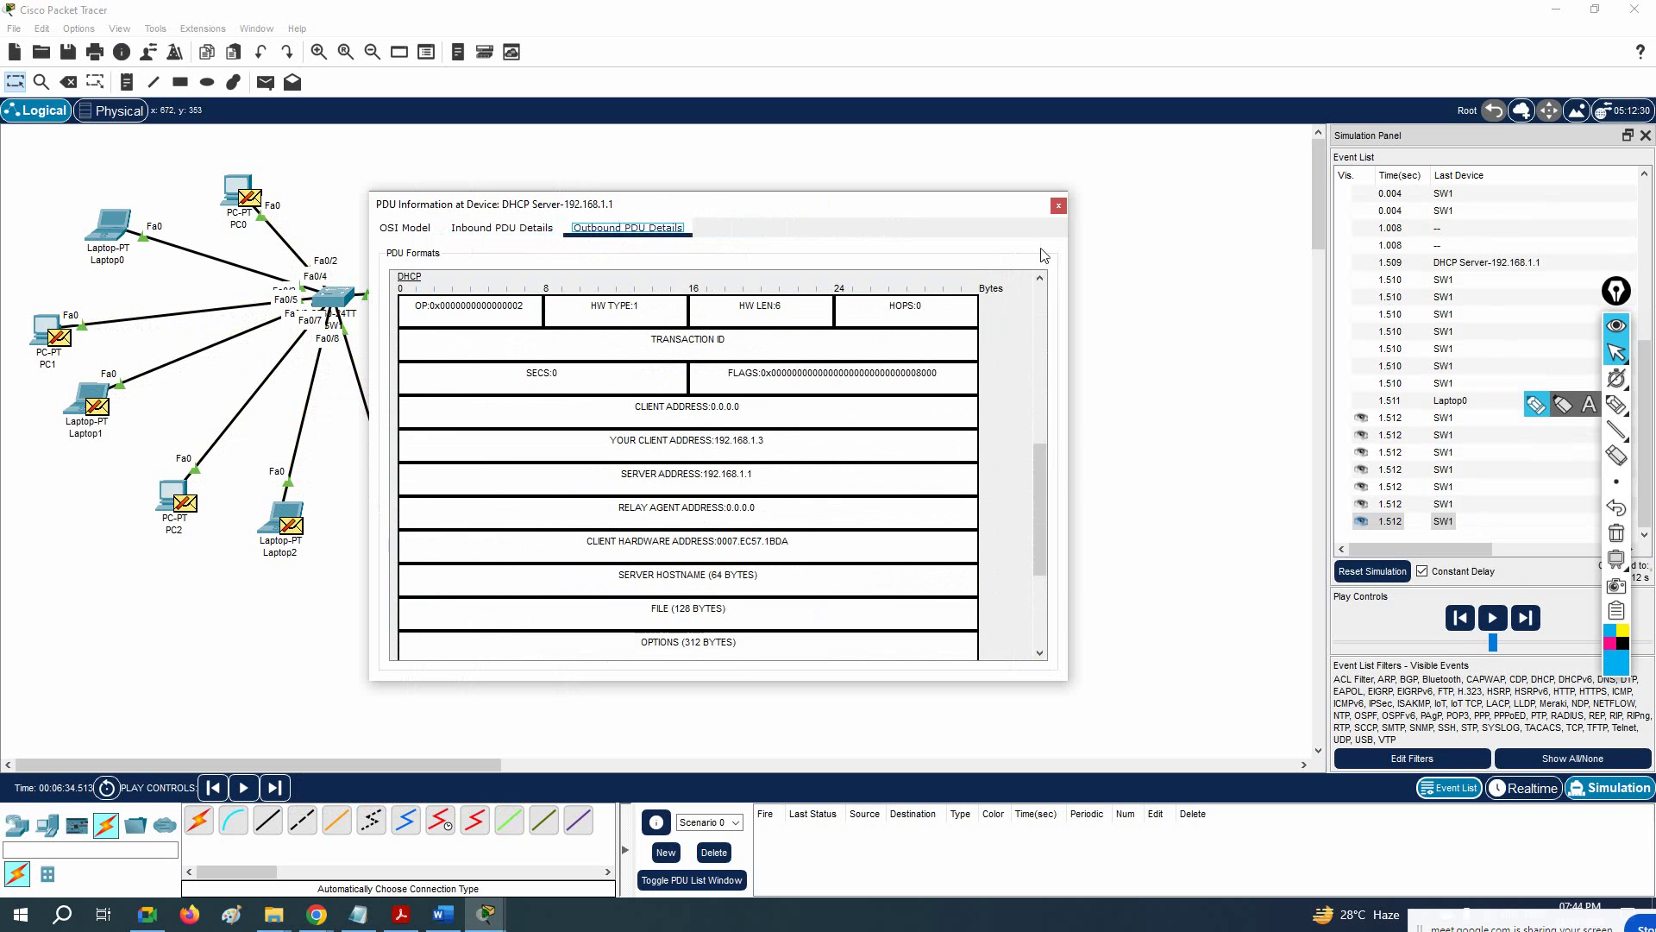
left_click(1059, 205)
Step: Advance the simulation until the reply is back at Laptop0, check Laptop0's IP configuration, and close its window
left_click(274, 788)
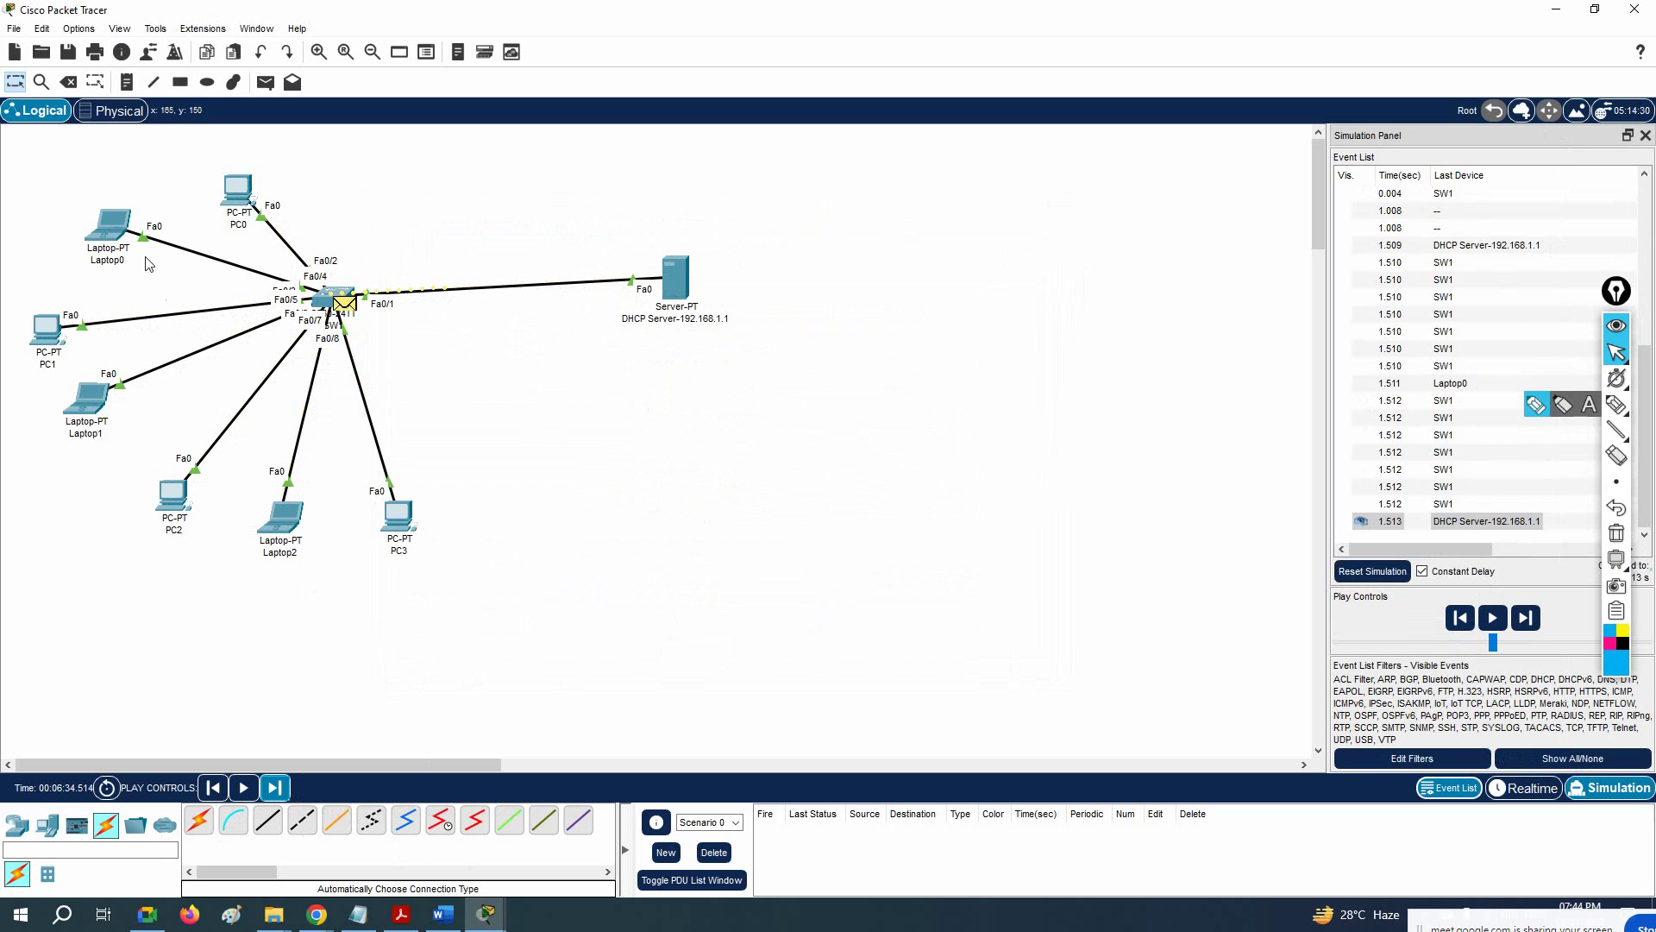
left_click(118, 214)
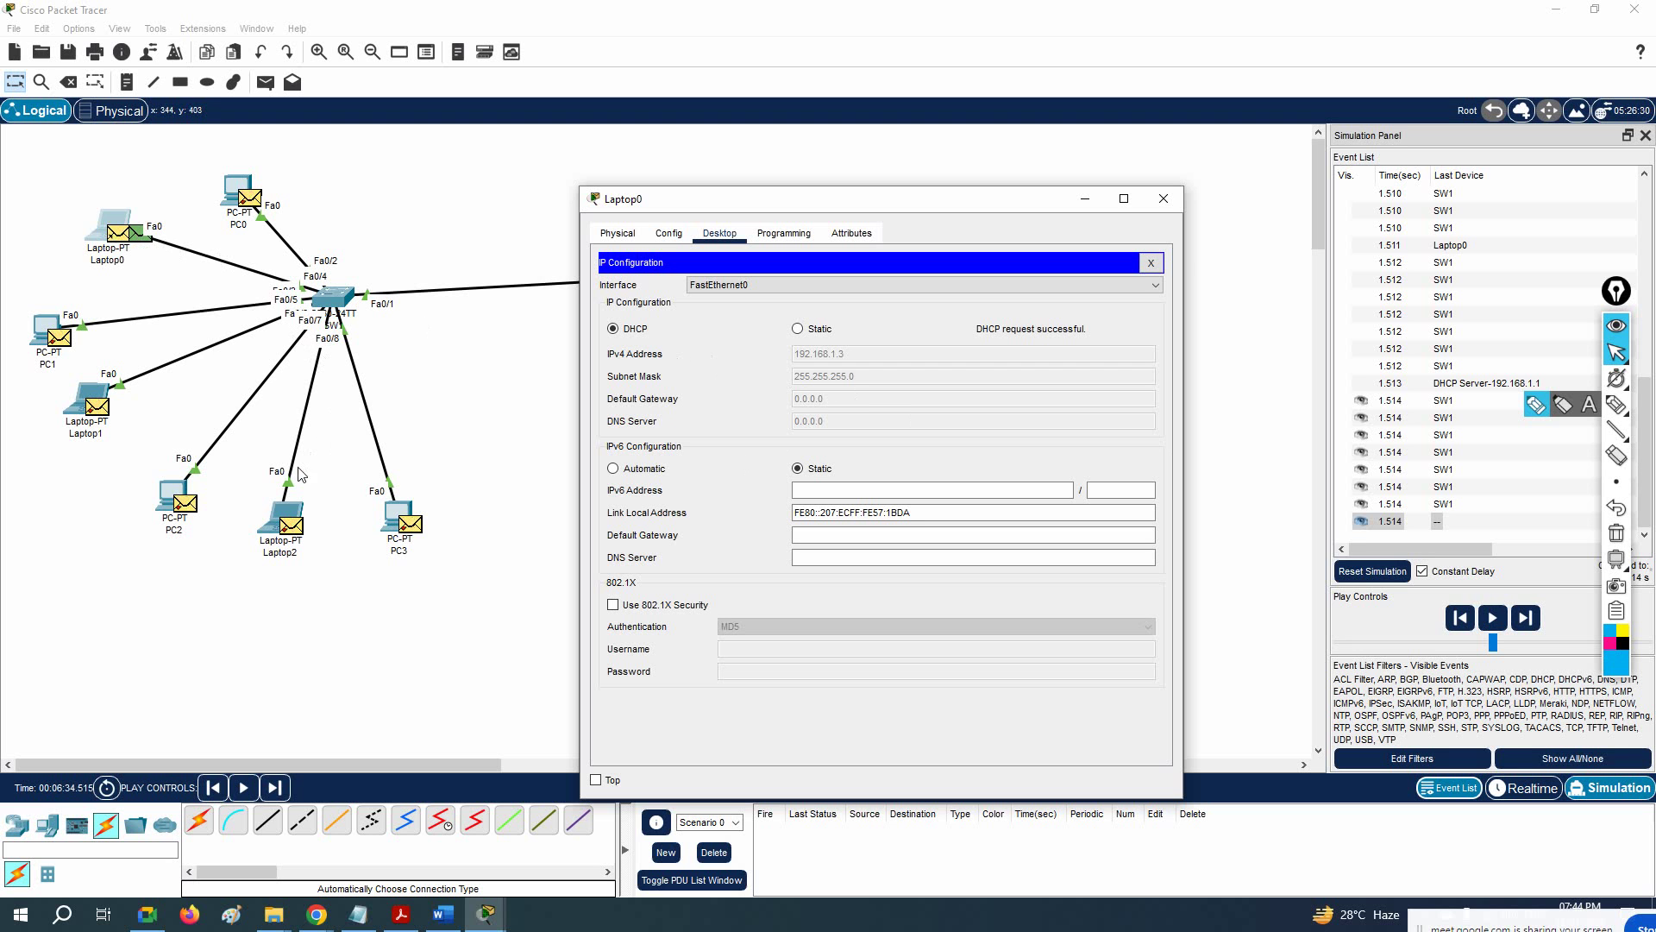
left_click_drag(646, 204, 799, 213)
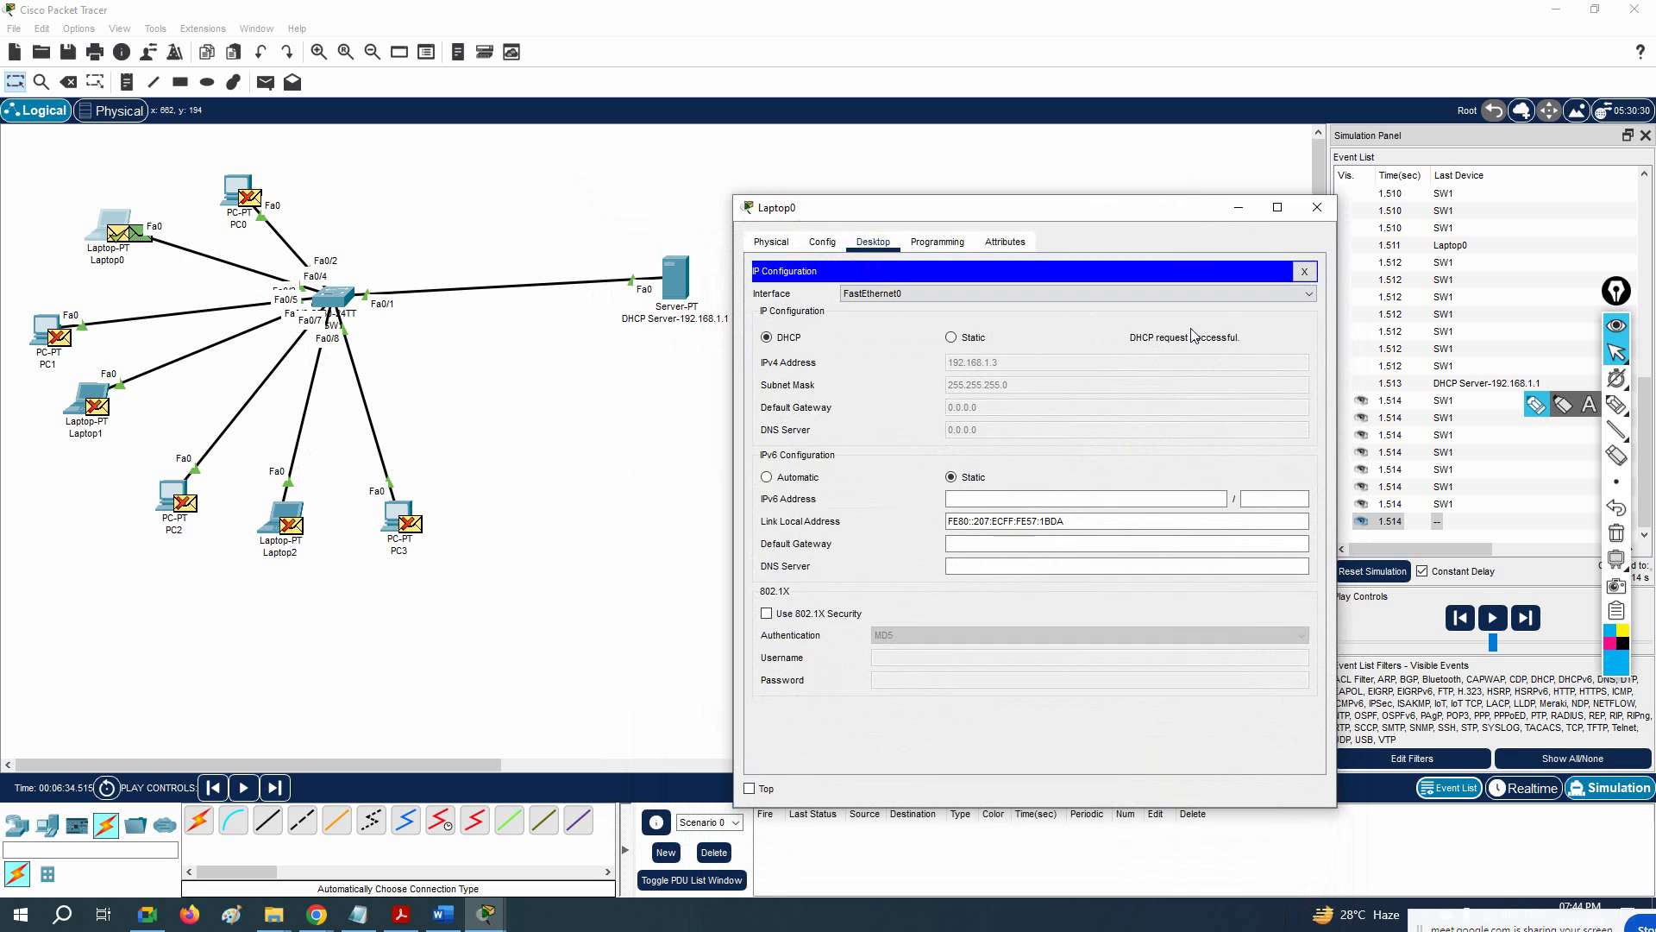
left_click(1316, 207)
Step: Switch to realtime mode and set PC1's IP configuration to DHCP, moving its window off the topology
key("shift+r")
left_click(46, 330)
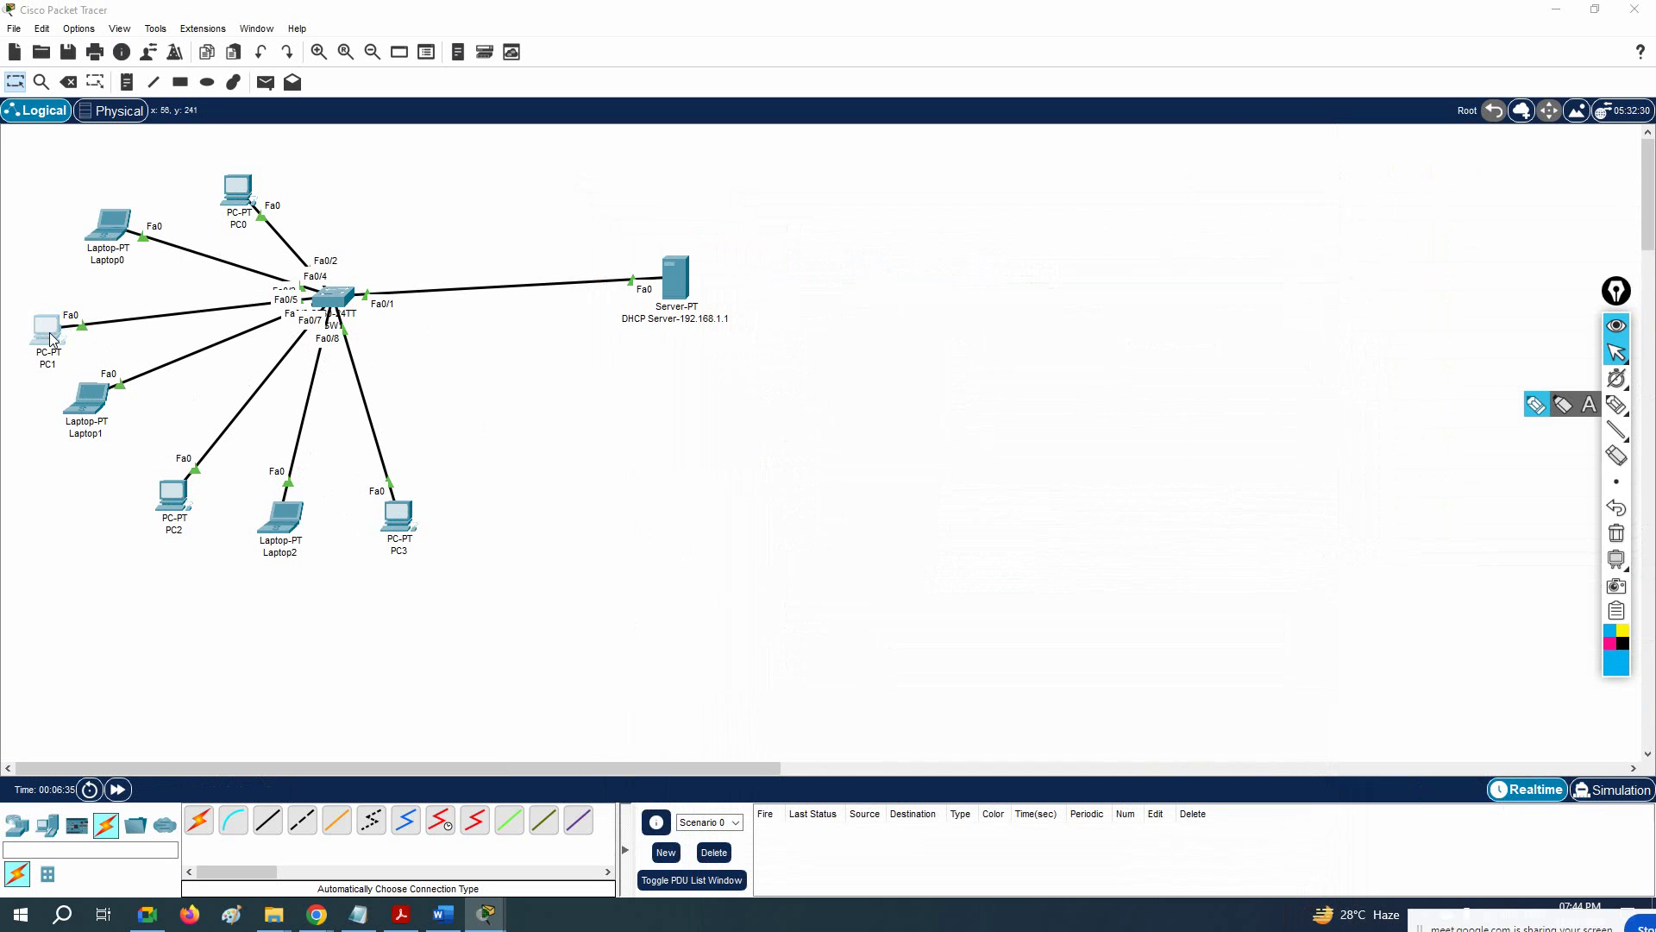
left_click(733, 238)
left_click(686, 302)
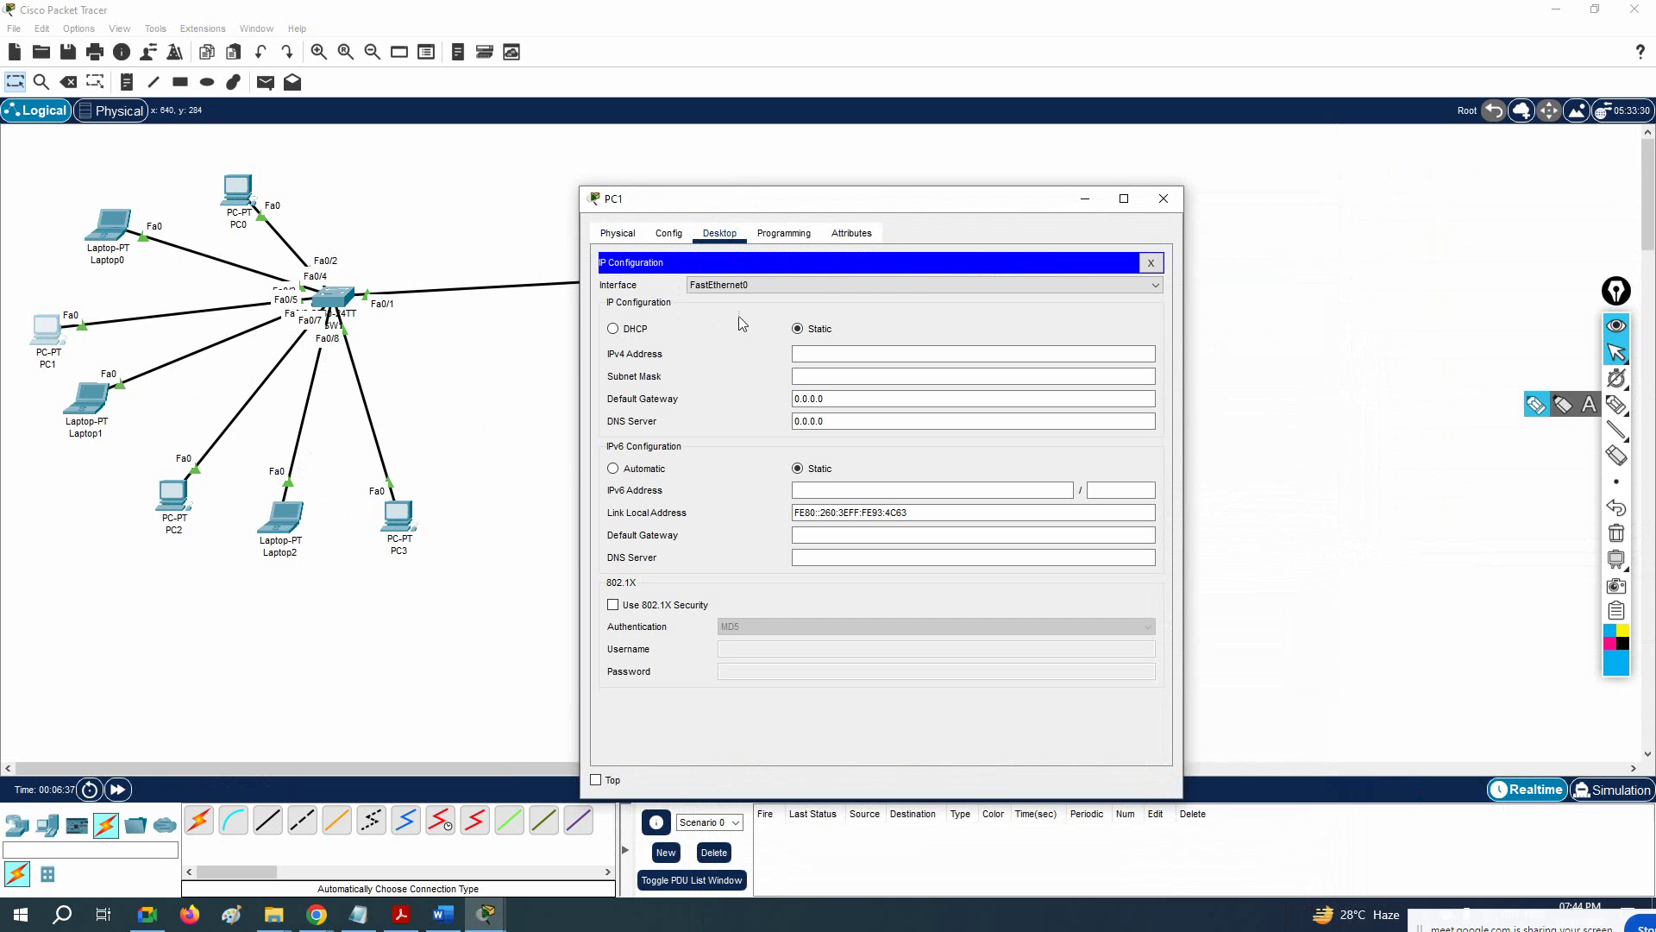
left_click(620, 334)
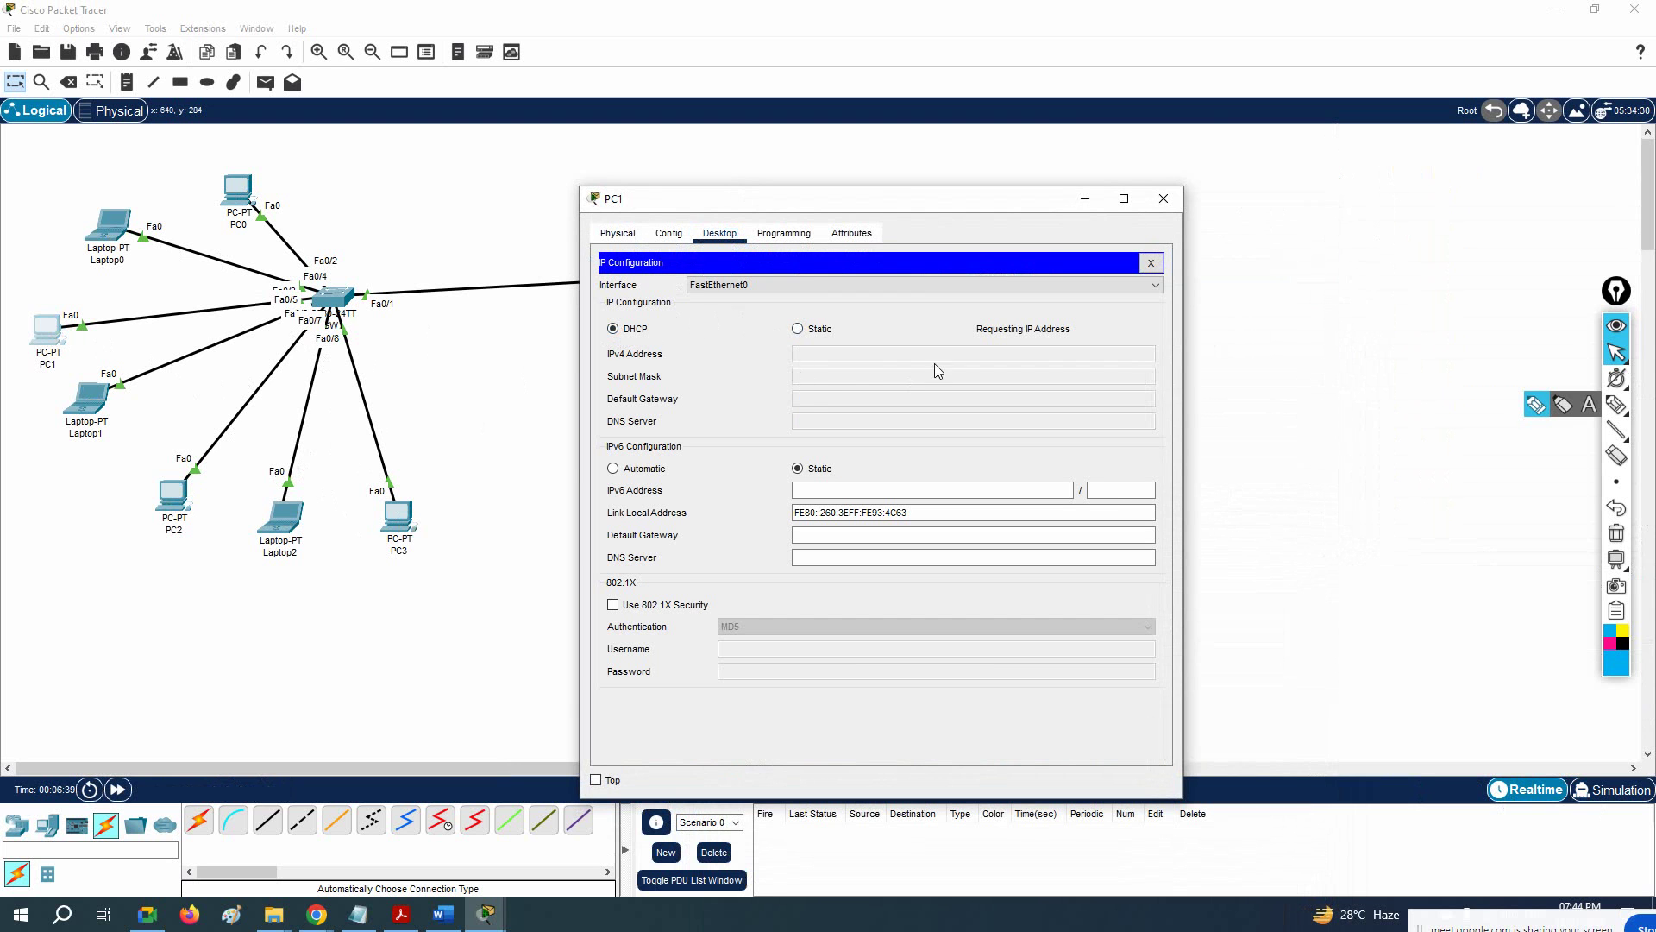
left_click_drag(778, 200, 1059, 201)
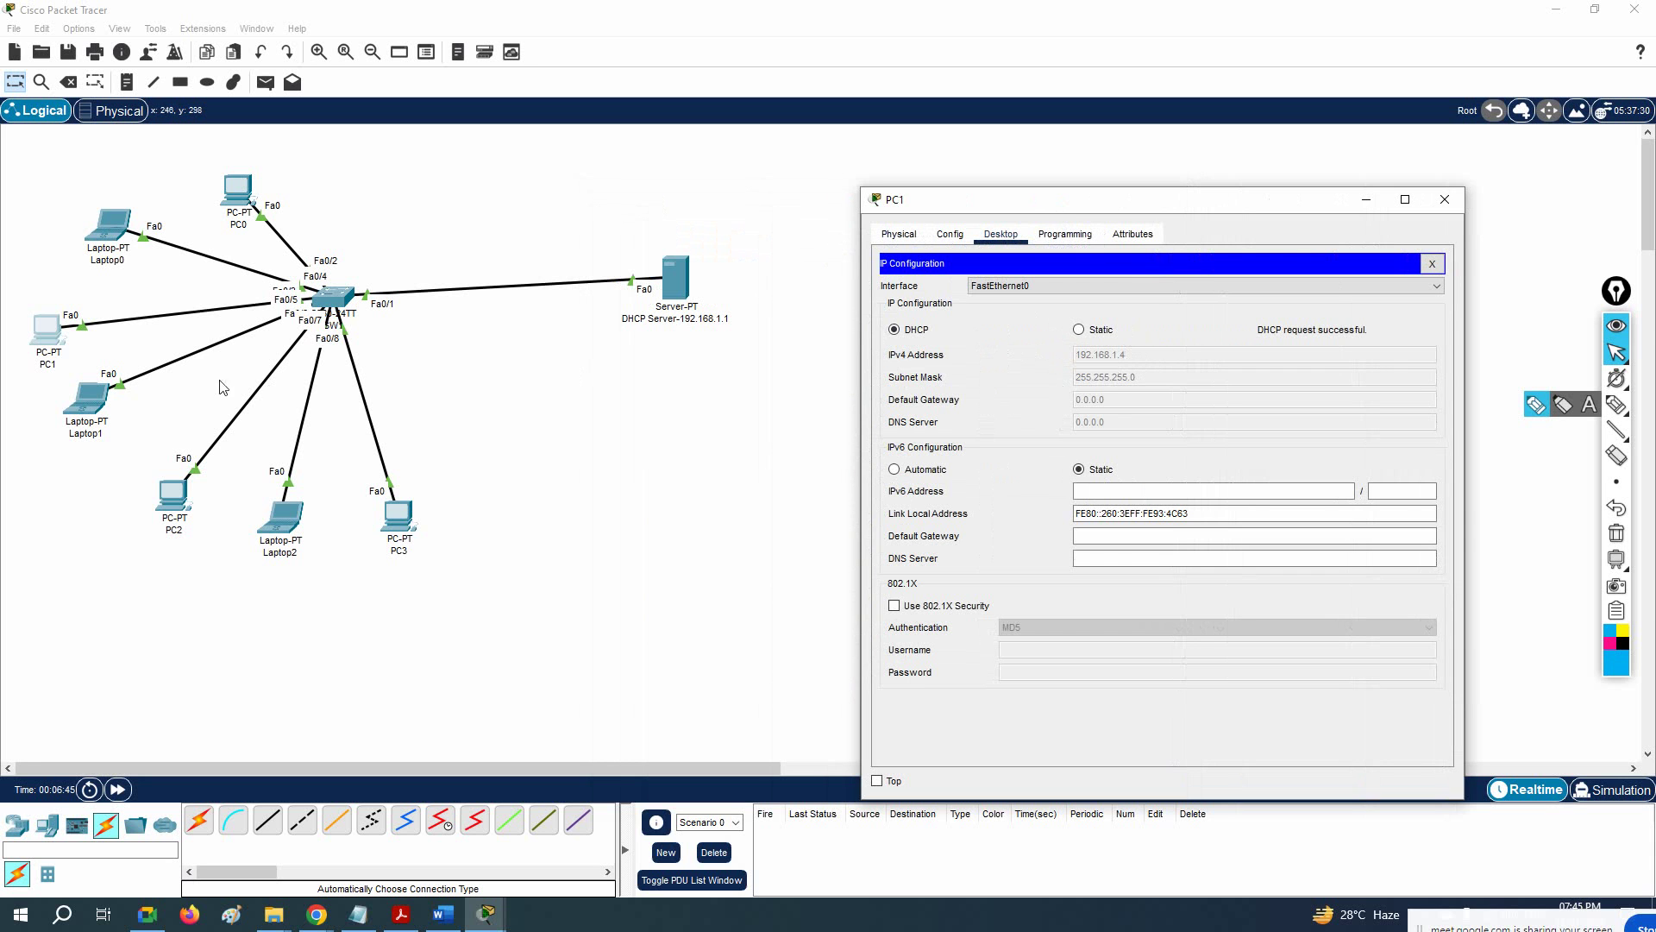
Step: Set Laptop1's IP configuration to DHCP
left_click(88, 399)
left_click(719, 233)
left_click(628, 295)
left_click(638, 329)
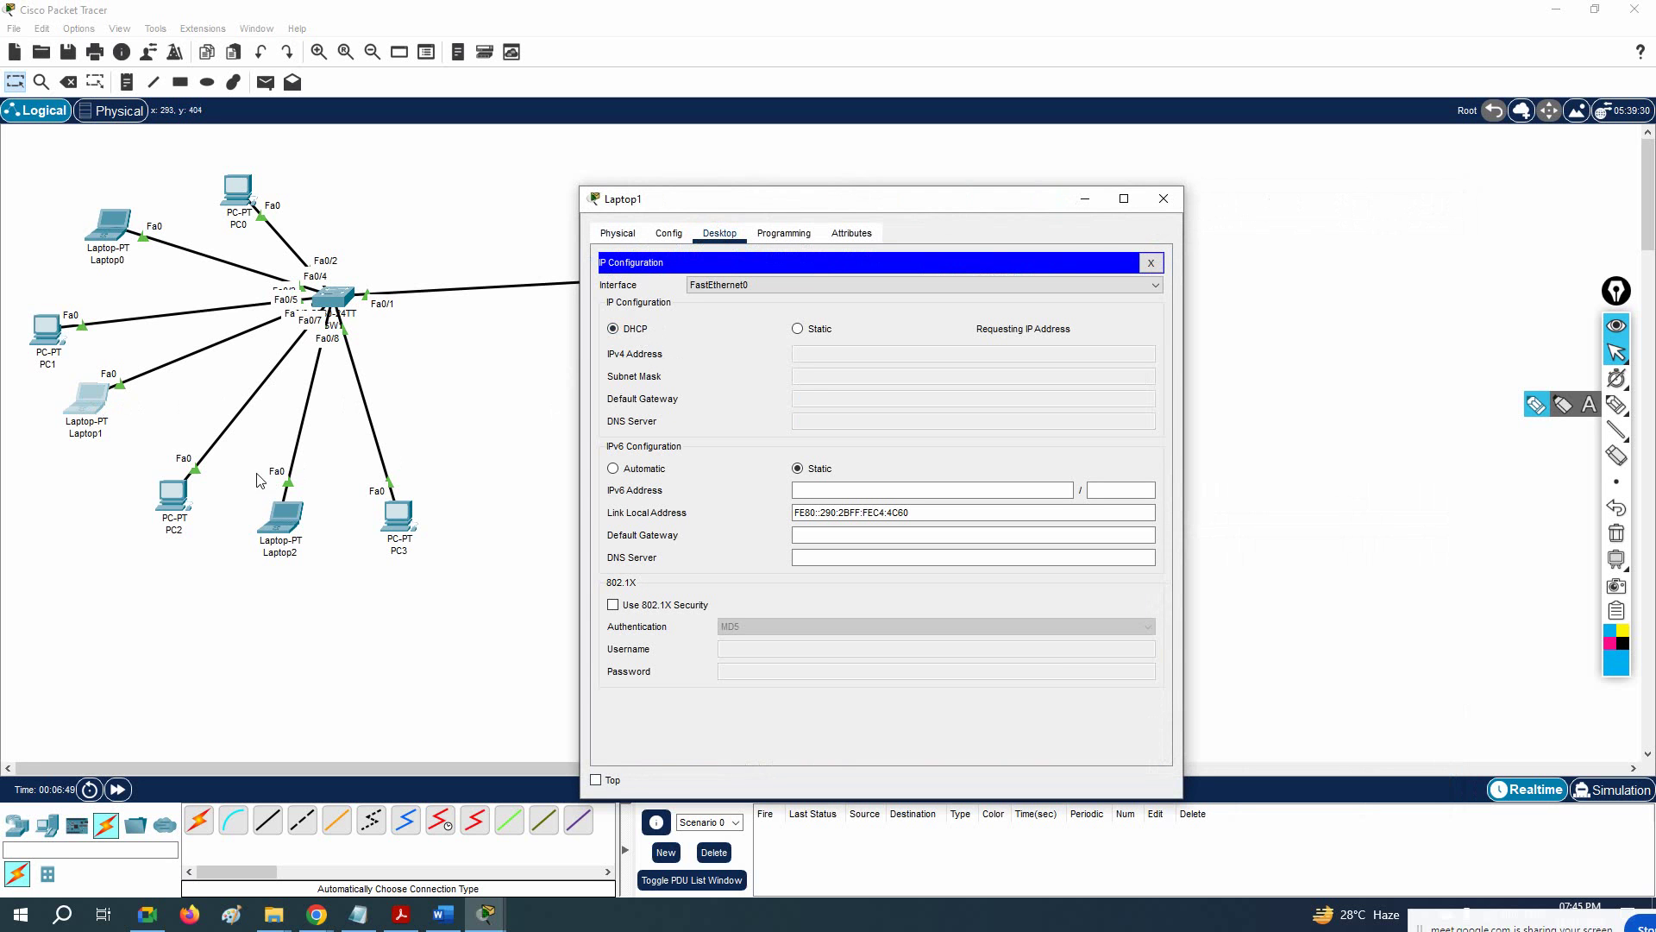
Step: Set PC2's IP configuration to DHCP
left_click(167, 498)
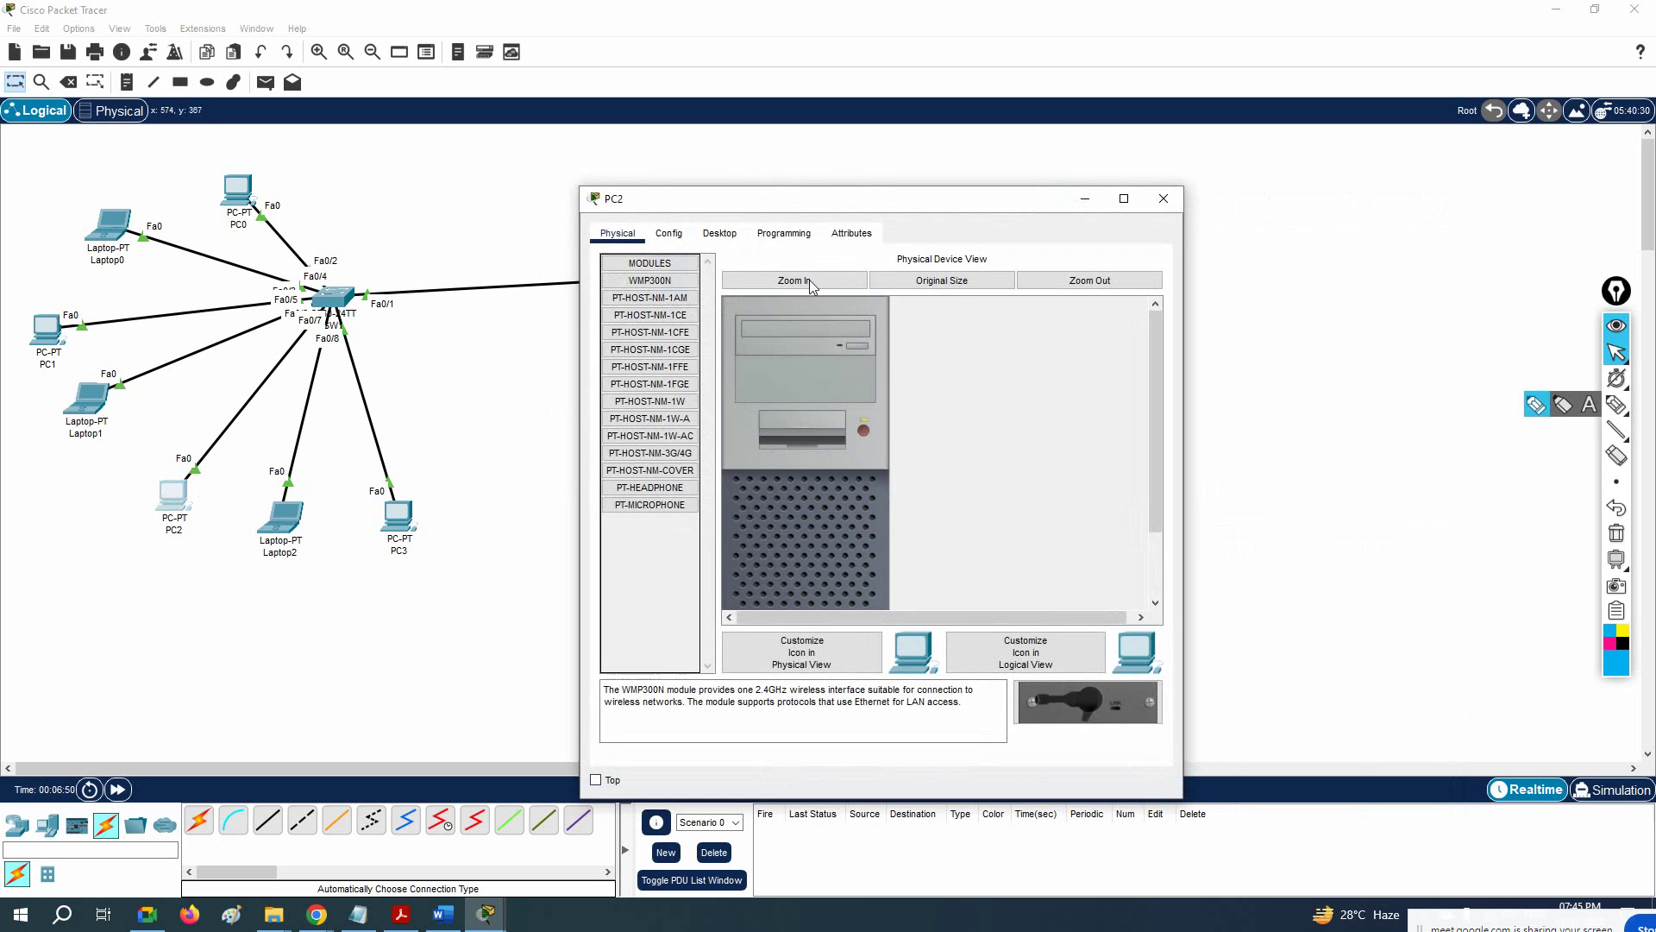
left_click(720, 233)
left_click(654, 299)
left_click(613, 329)
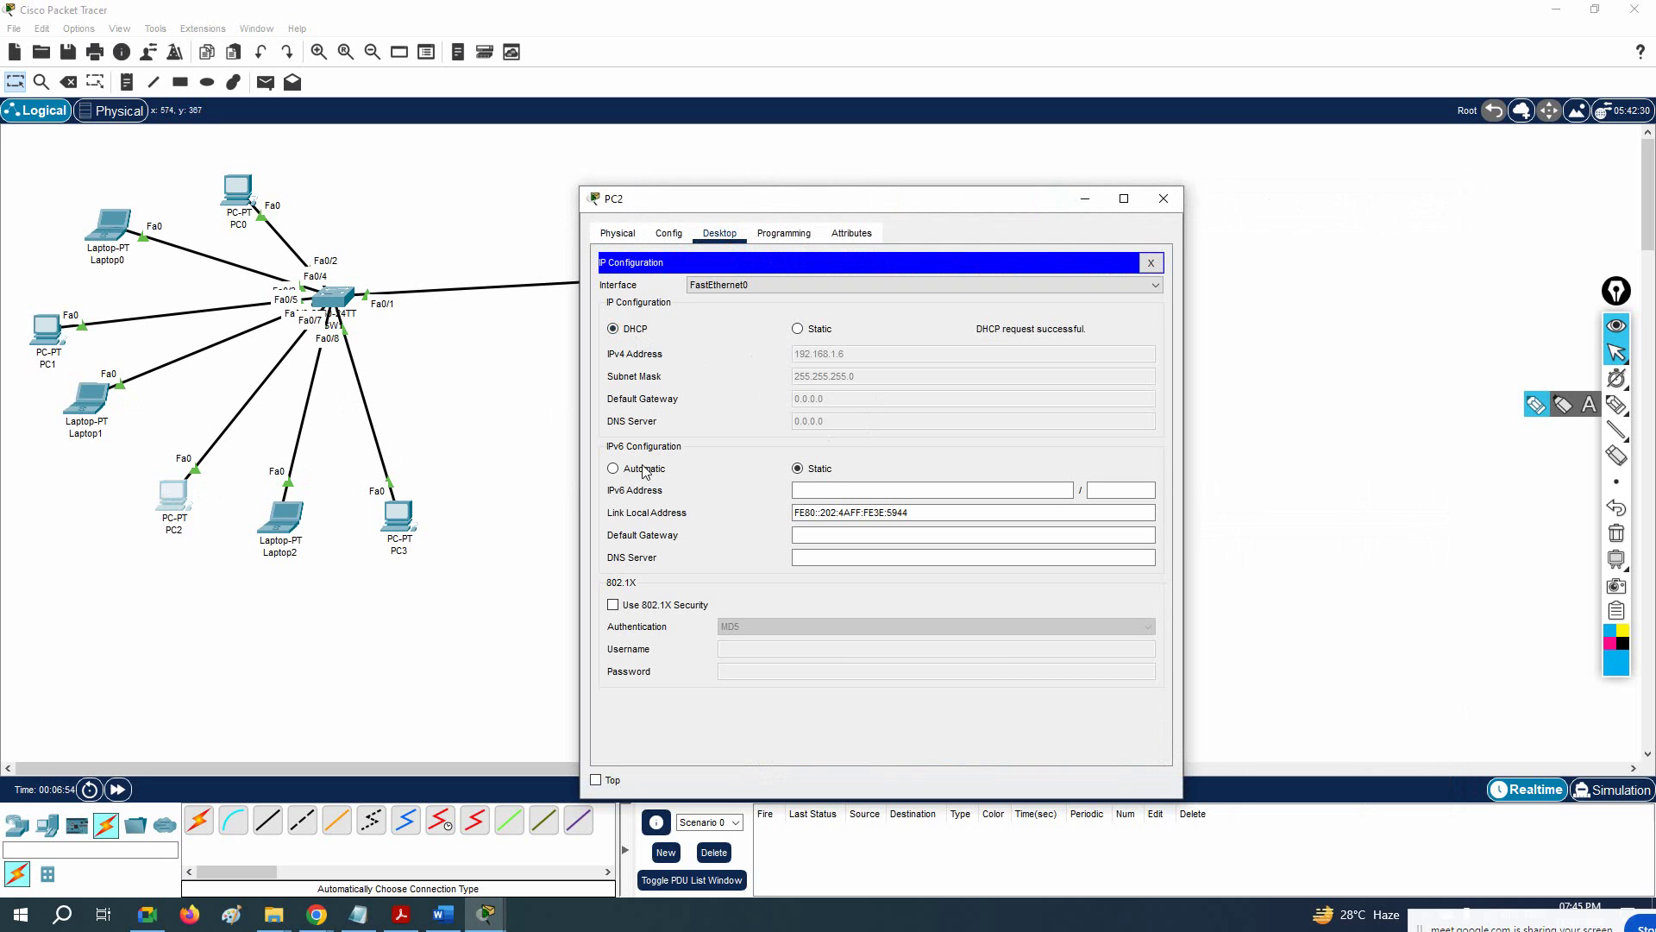
Step: Open Laptop2's IP configuration and set it to DHCP
left_click(270, 525)
left_click(720, 233)
left_click(656, 297)
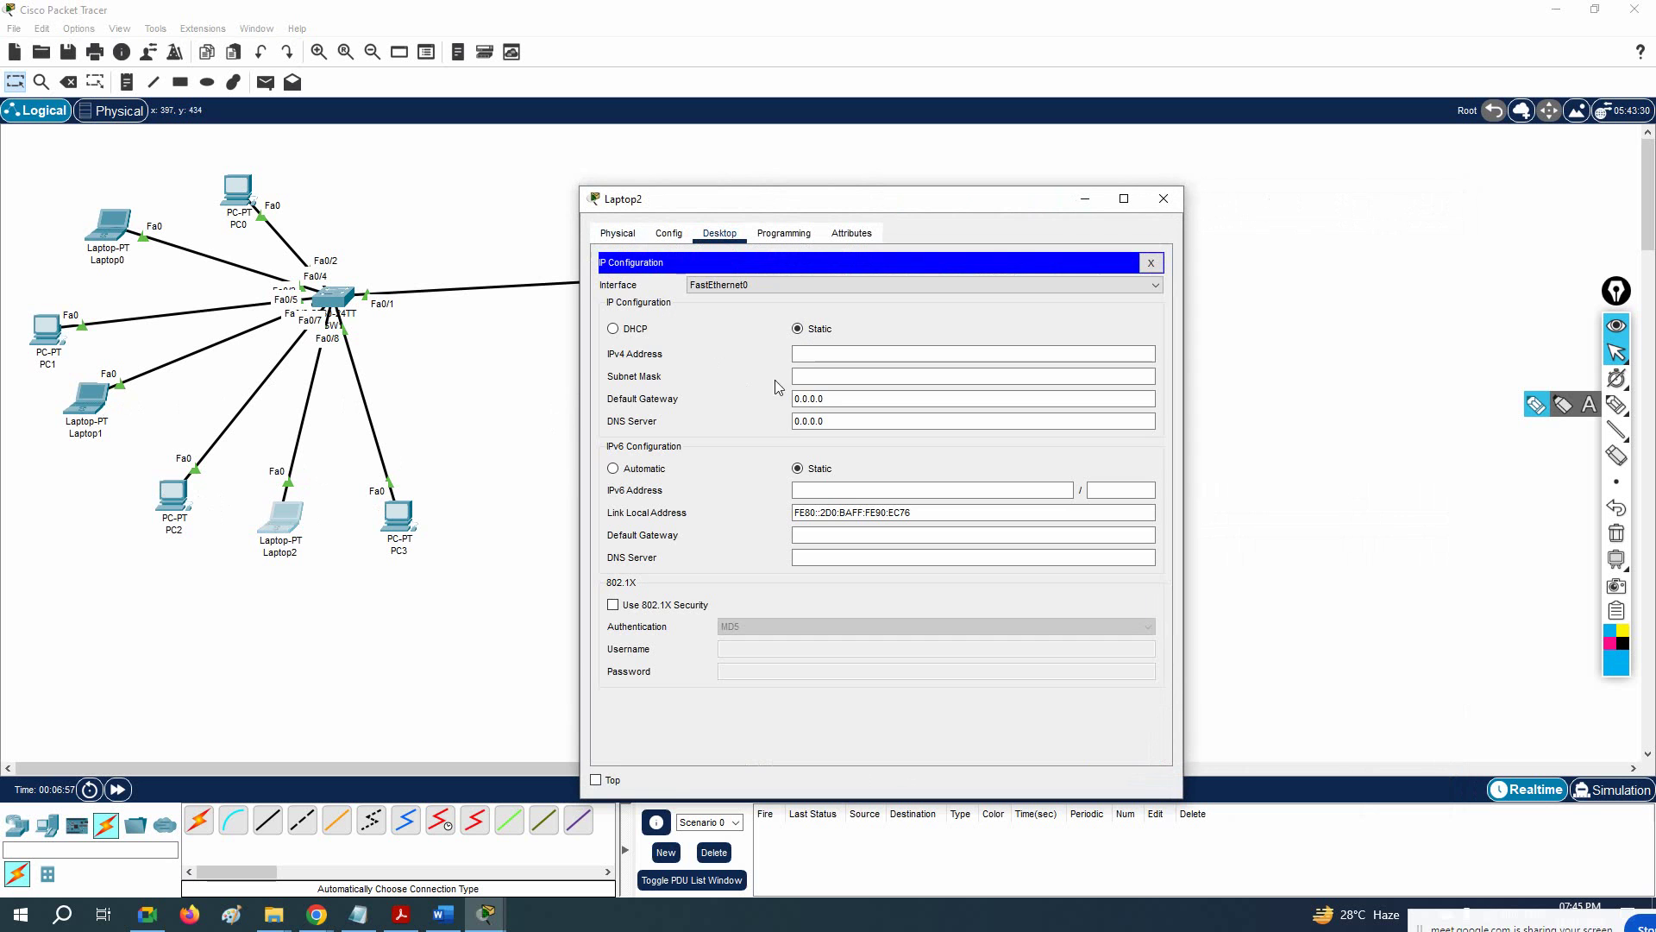
Step: Set PC3's IP configuration to DHCP and close its window
left_click(398, 522)
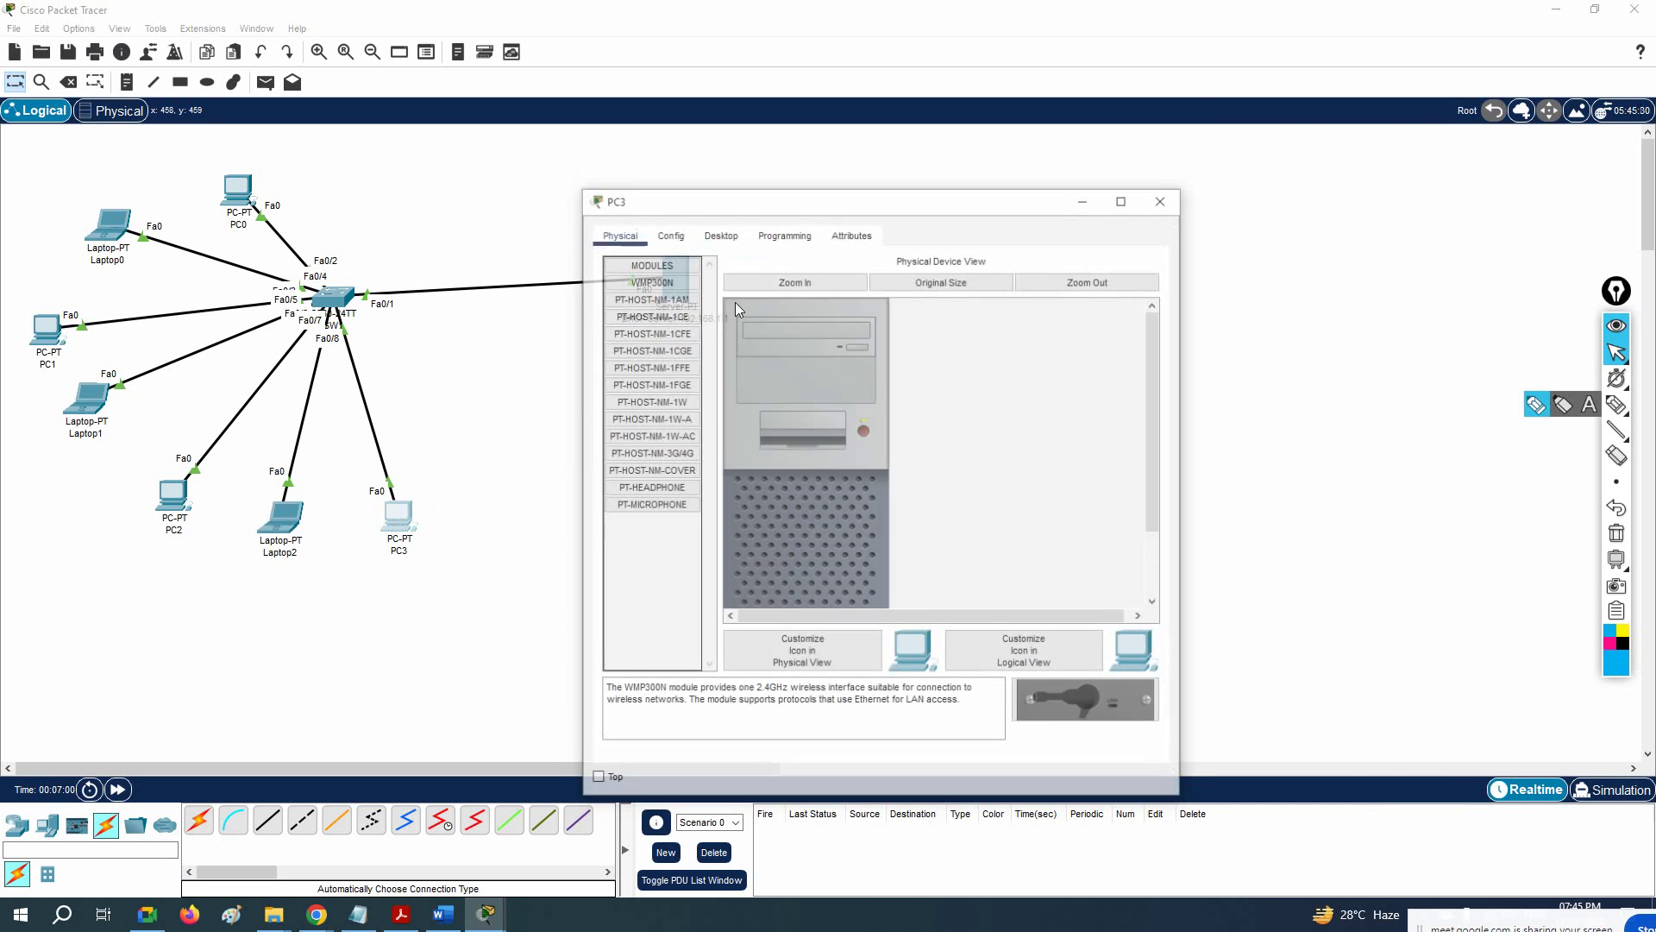
left_click(731, 239)
left_click(650, 288)
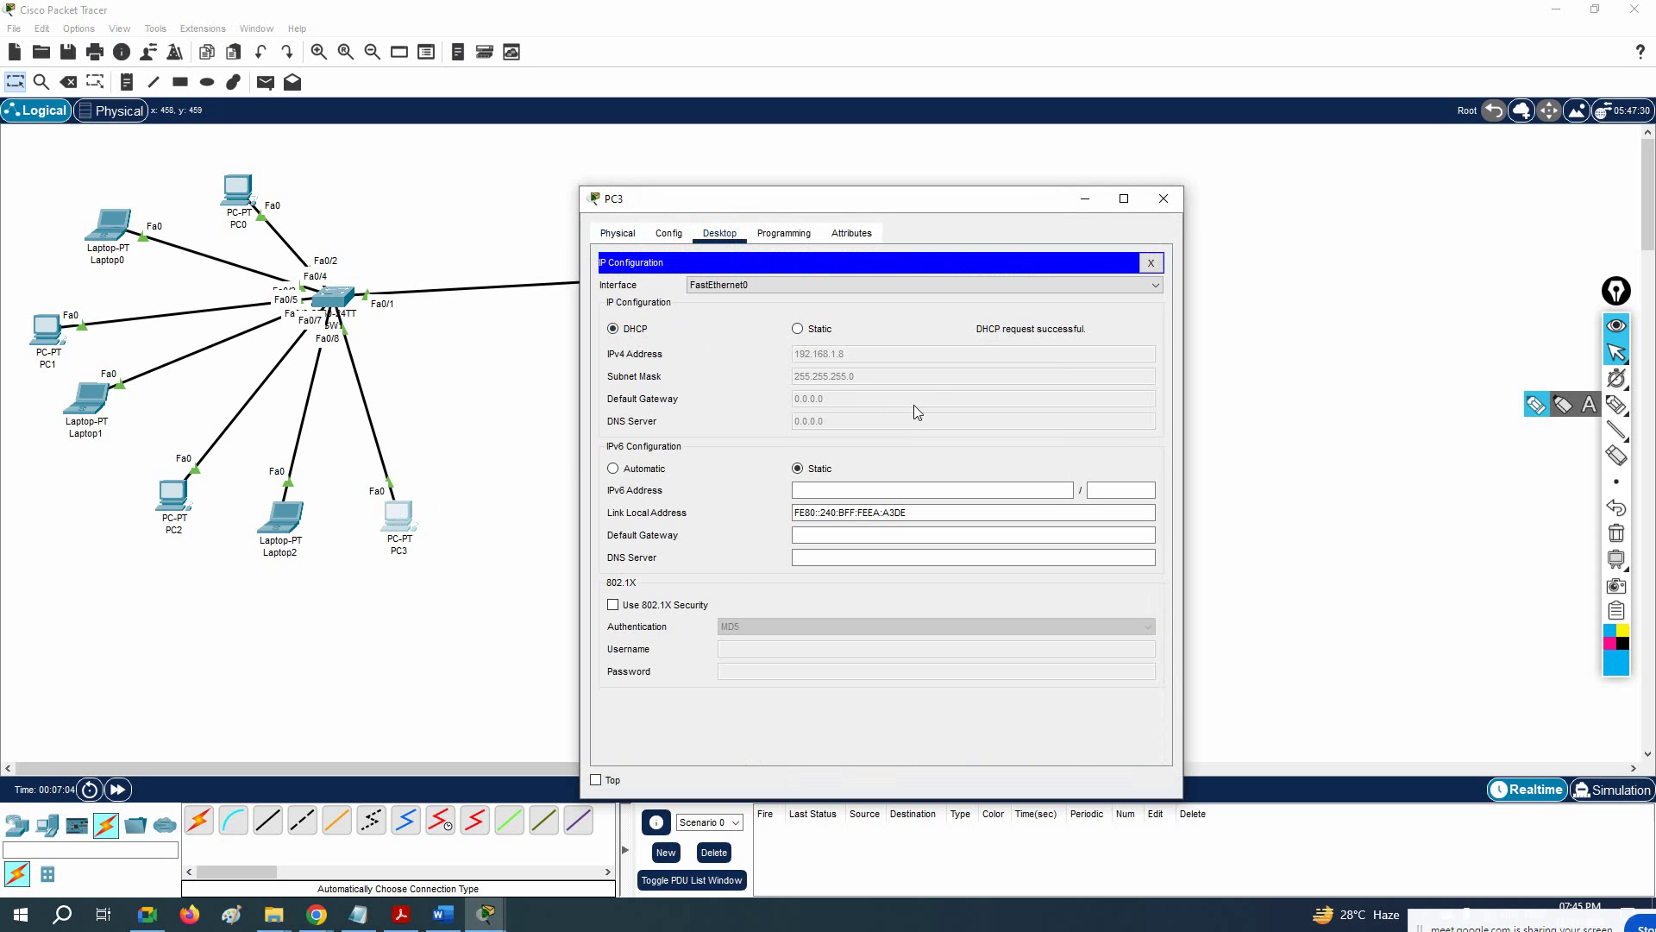
left_click(1164, 198)
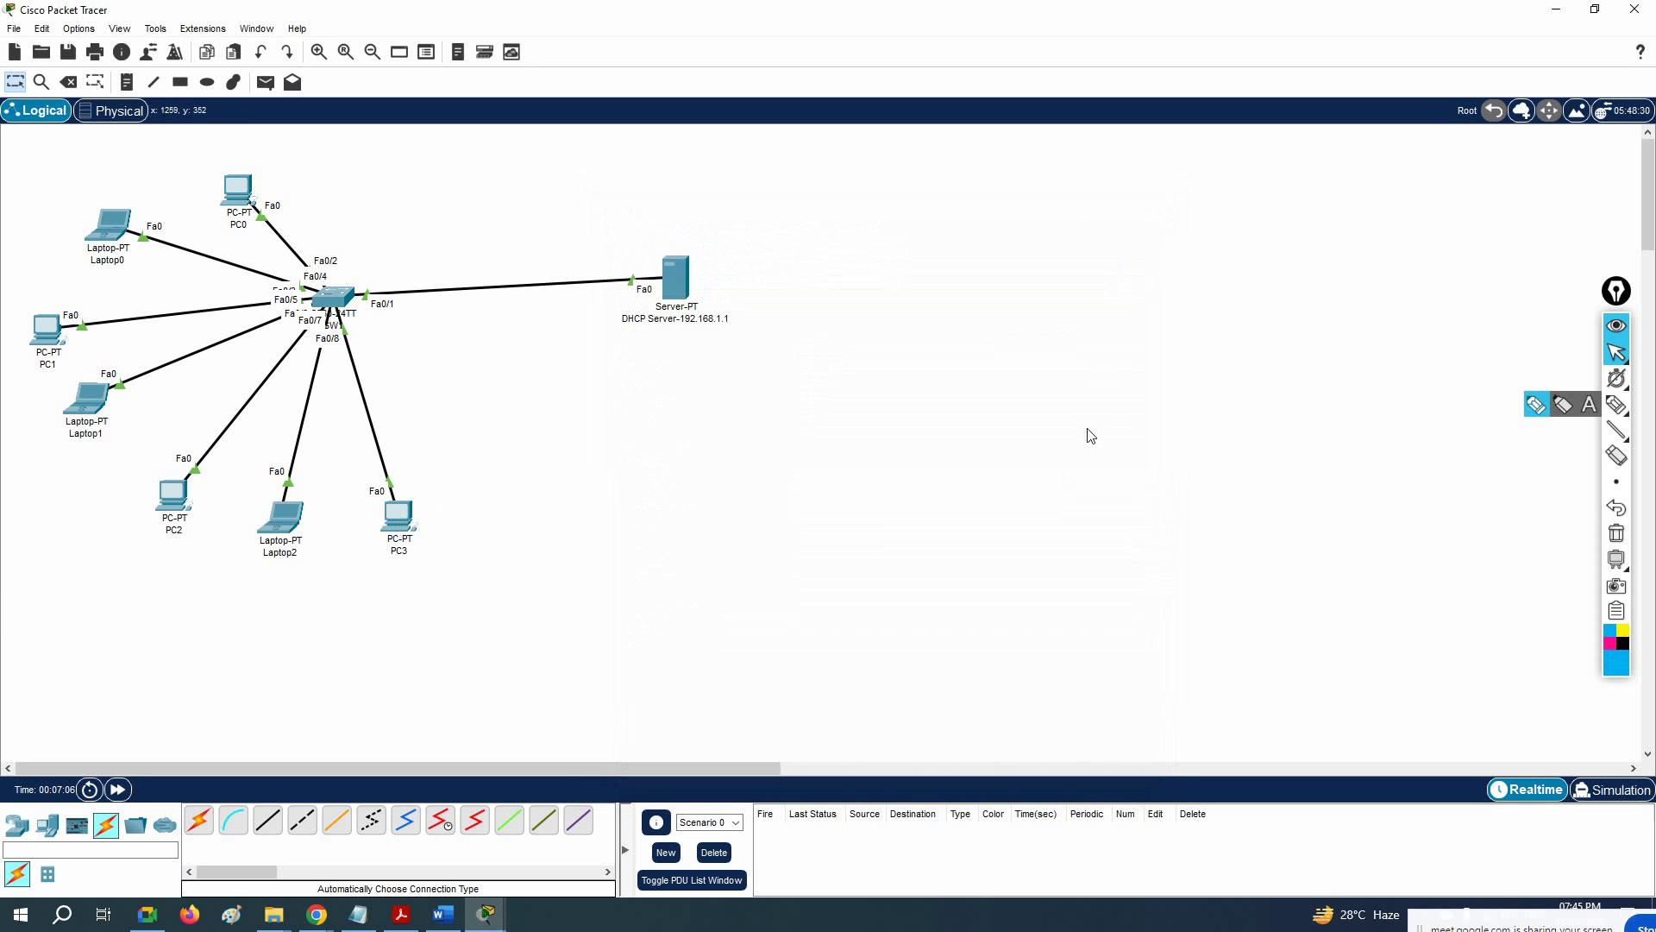